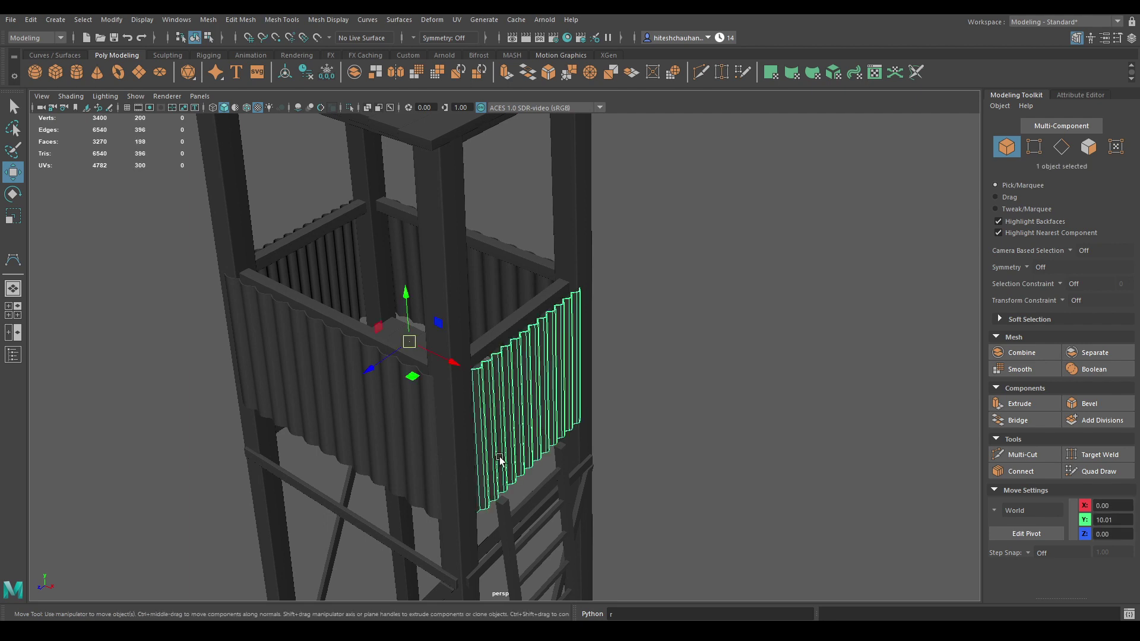
- Delete the corrugated wall panel on the ladder side and the corrugated panel opposite the front one
key("Delete")
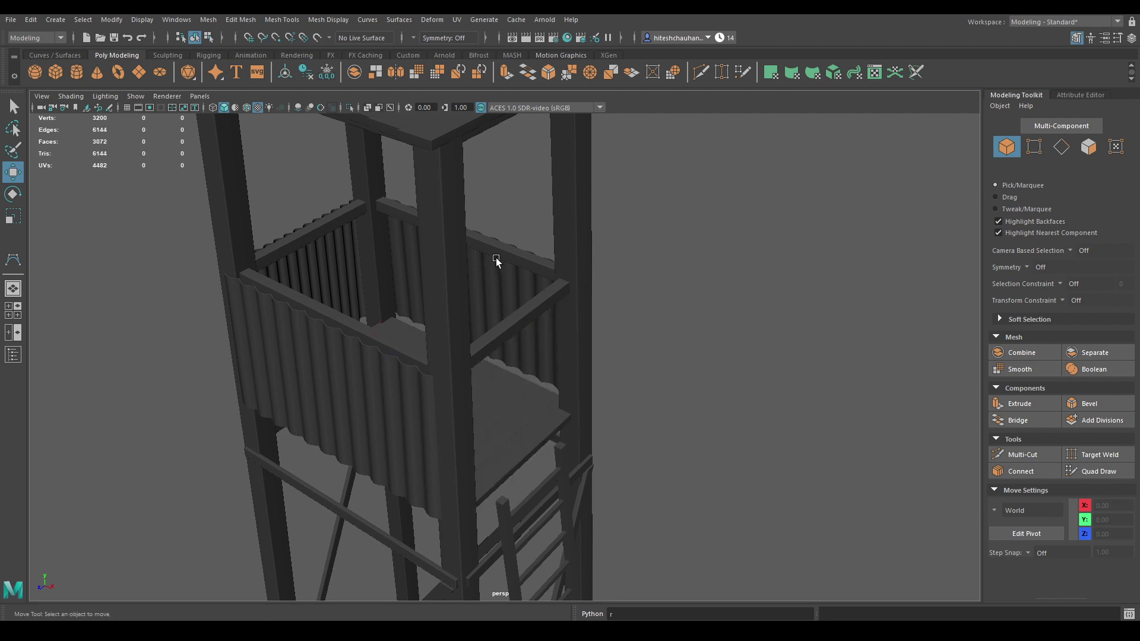
left_click(468, 286)
left_click(349, 274)
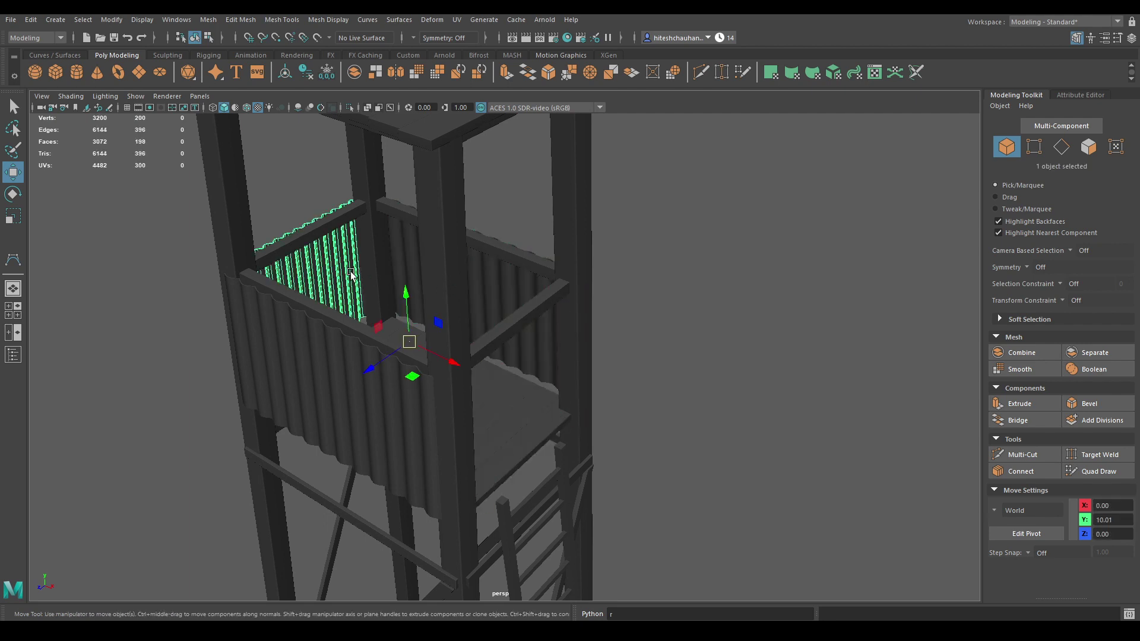
left_click(462, 278)
key("Delete")
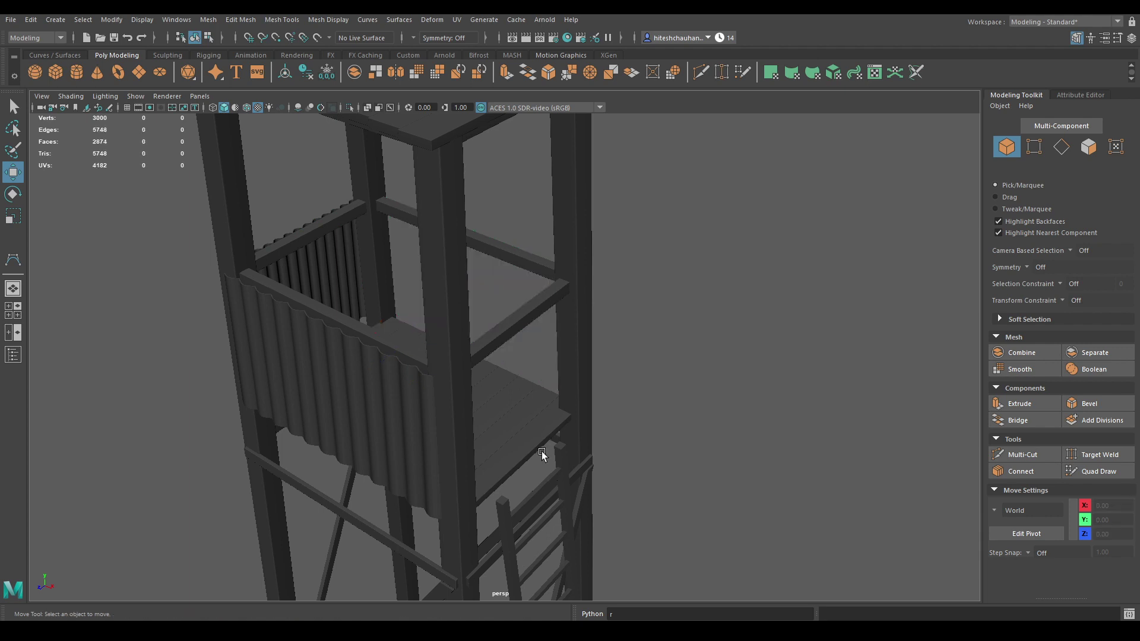
- Delete all the roof planks together with the support beams directly beneath them, keeping the four corner posts
scroll(505, 304, "down", 3)
left_click_drag(504, 304, 511, 203, "alt")
middle_click_drag(512, 203, 523, 285, "alt")
left_click(509, 238)
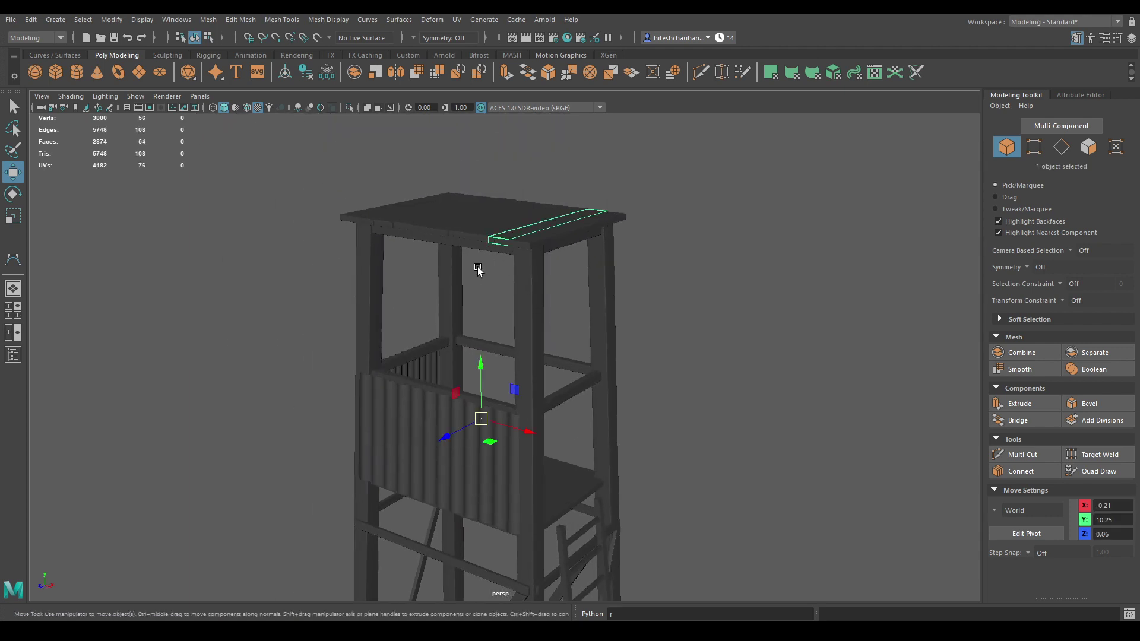
left_click_drag(478, 270, 412, 272, "alt")
left_click_drag(305, 165, 367, 227)
left_click_drag(457, 297, 133, 299, "ctrl")
left_click_drag(305, 302, 362, 285, "alt")
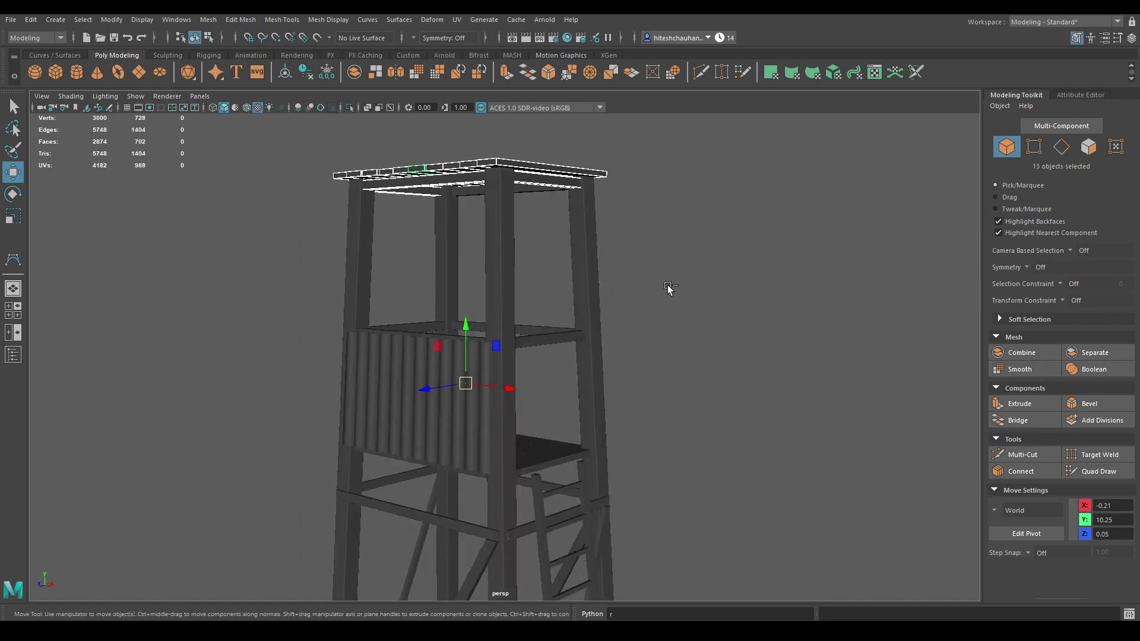
left_click_drag(371, 217, 529, 308)
key("space")
scroll(503, 205, "down", 1)
middle_click_drag(500, 193, 494, 497, "alt")
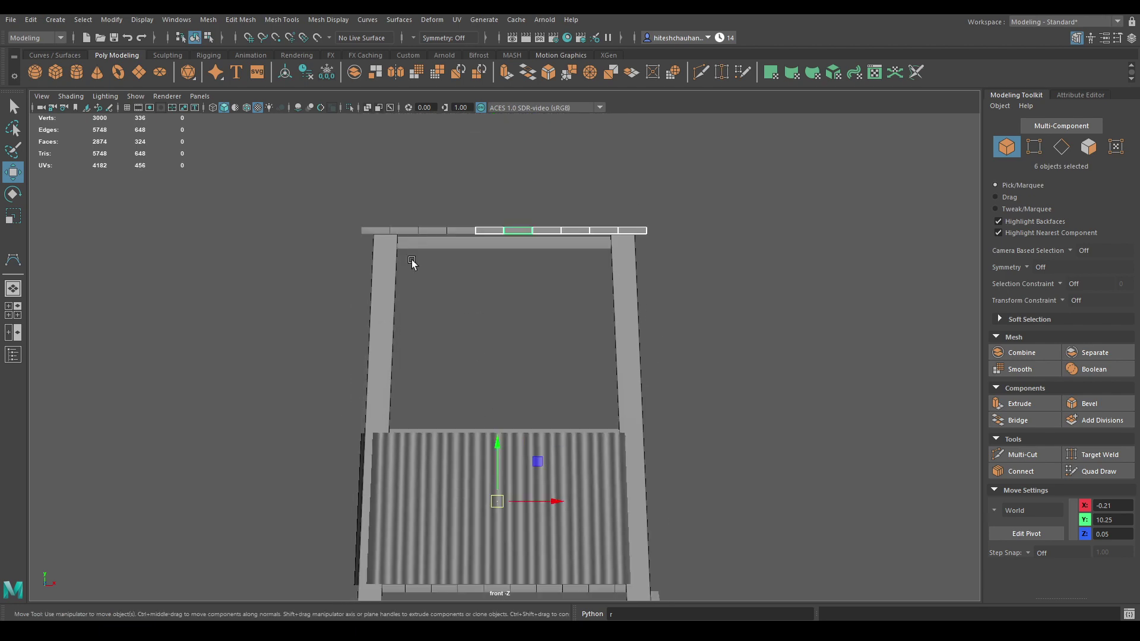
left_click_drag(312, 173, 129, 359)
key("space")
left_click_drag(555, 287, 529, 193)
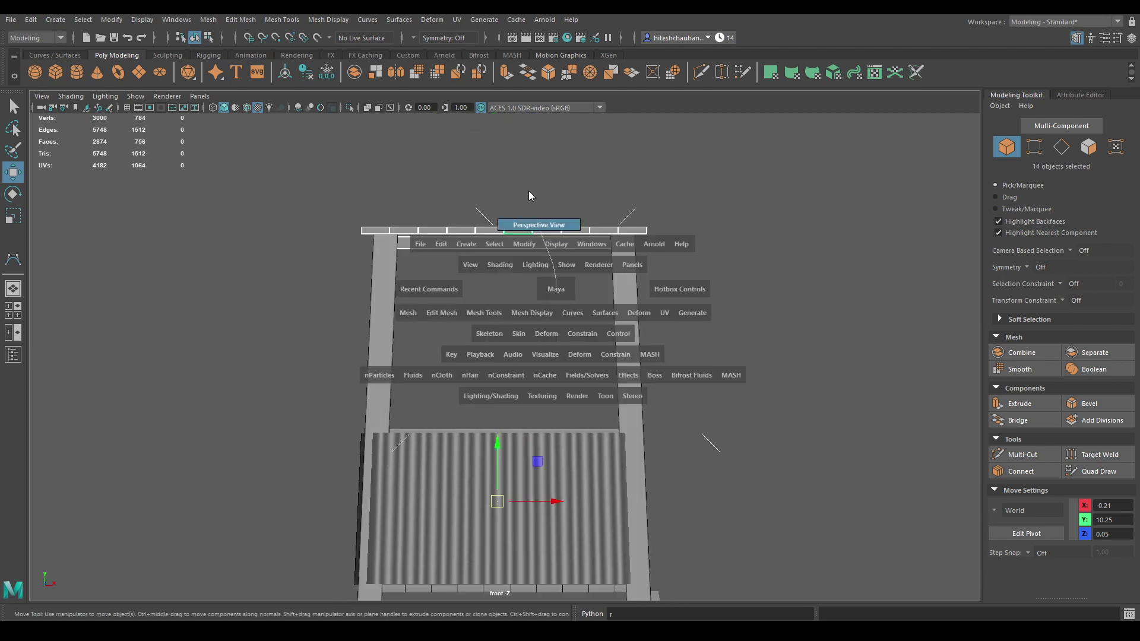
left_click_drag(428, 296, 464, 304, "alt")
key("Delete")
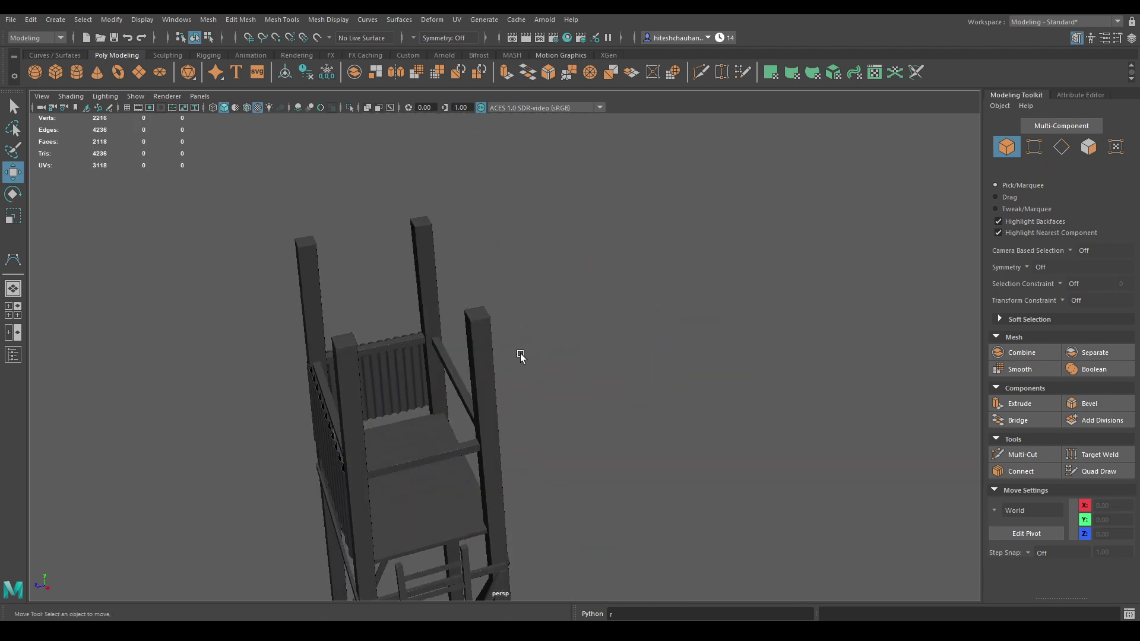
- Delete the repeated ladder rungs, keeping both side rails, the top rungs and the tower's posts and braces
left_click_drag(520, 355, 485, 255, "alt")
key("space")
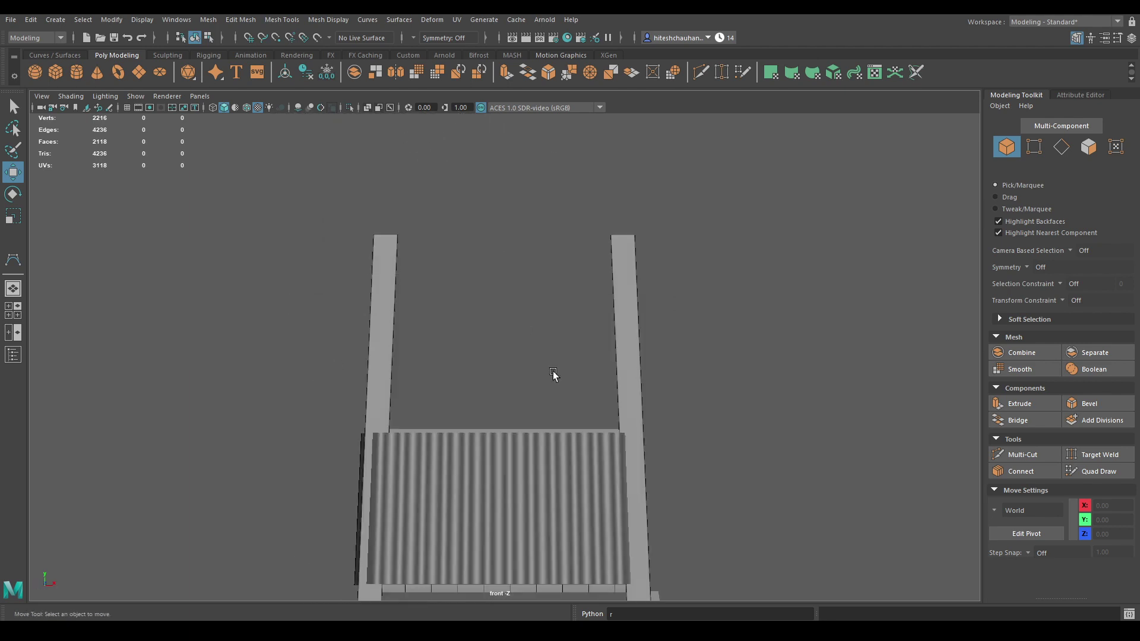
scroll(553, 374, "down", 3)
middle_click_drag(643, 521, 587, 268, "alt")
scroll(615, 350, "down", 2)
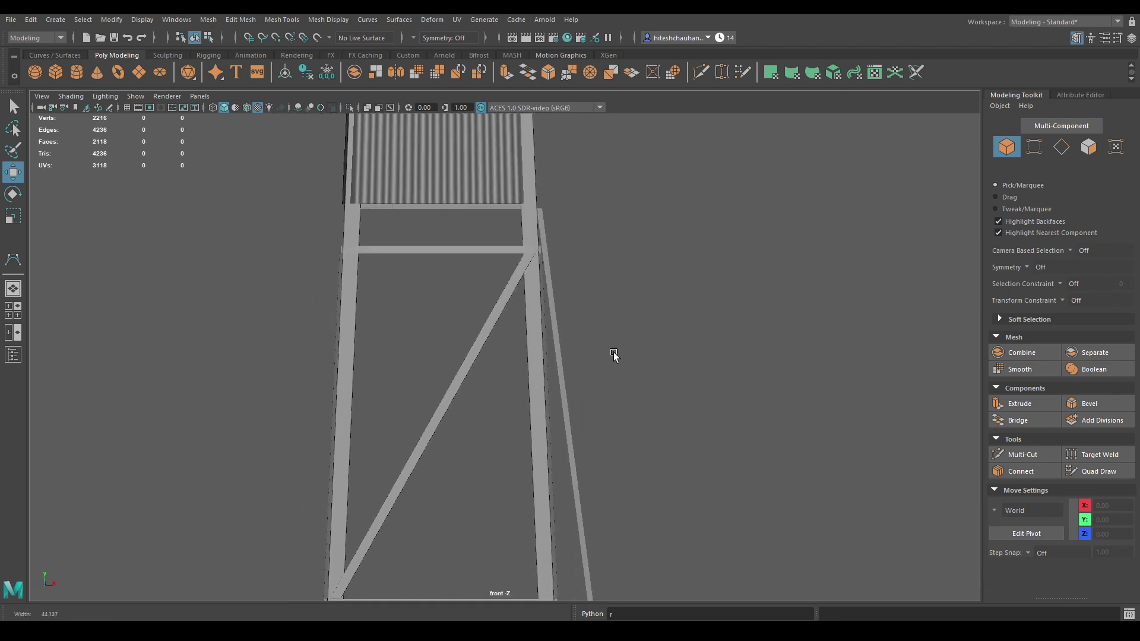
middle_click_drag(630, 403, 602, 208, "alt")
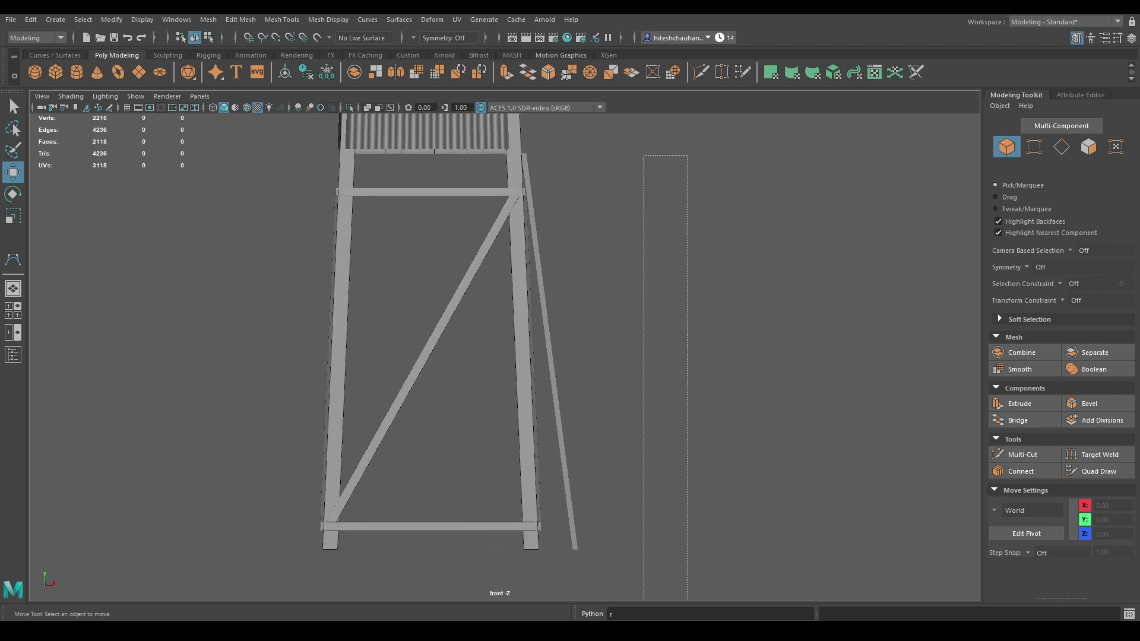
left_click_drag(687, 600, 561, 575)
key("space")
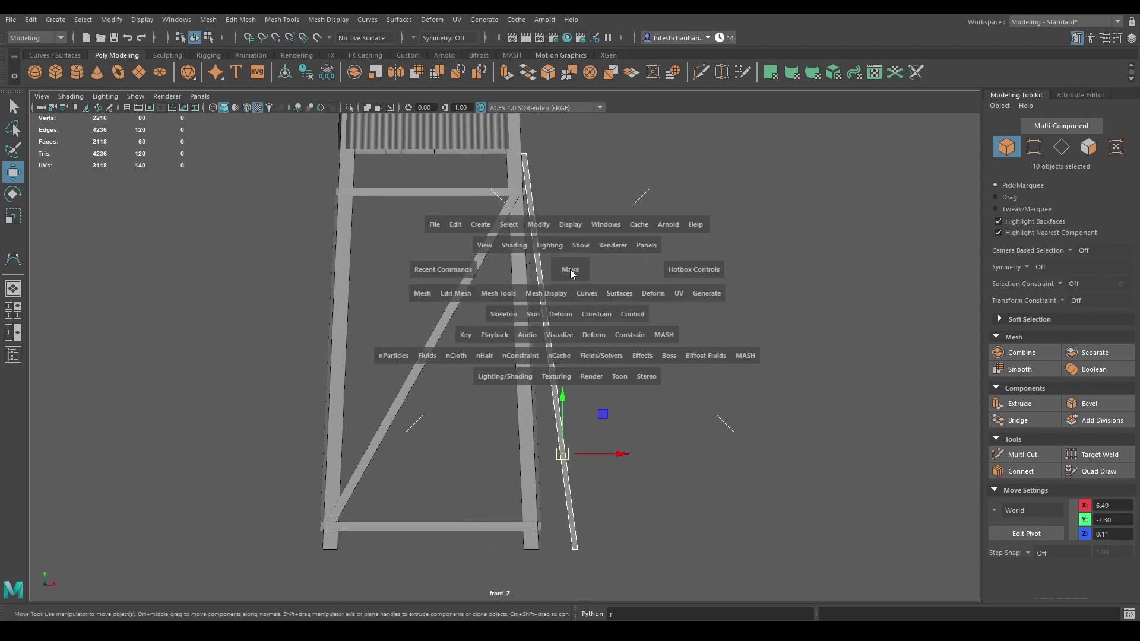
left_click_drag(569, 269, 542, 422)
left_click_drag(589, 494, 598, 504, "shift")
left_click_drag(597, 503, 603, 488, "alt")
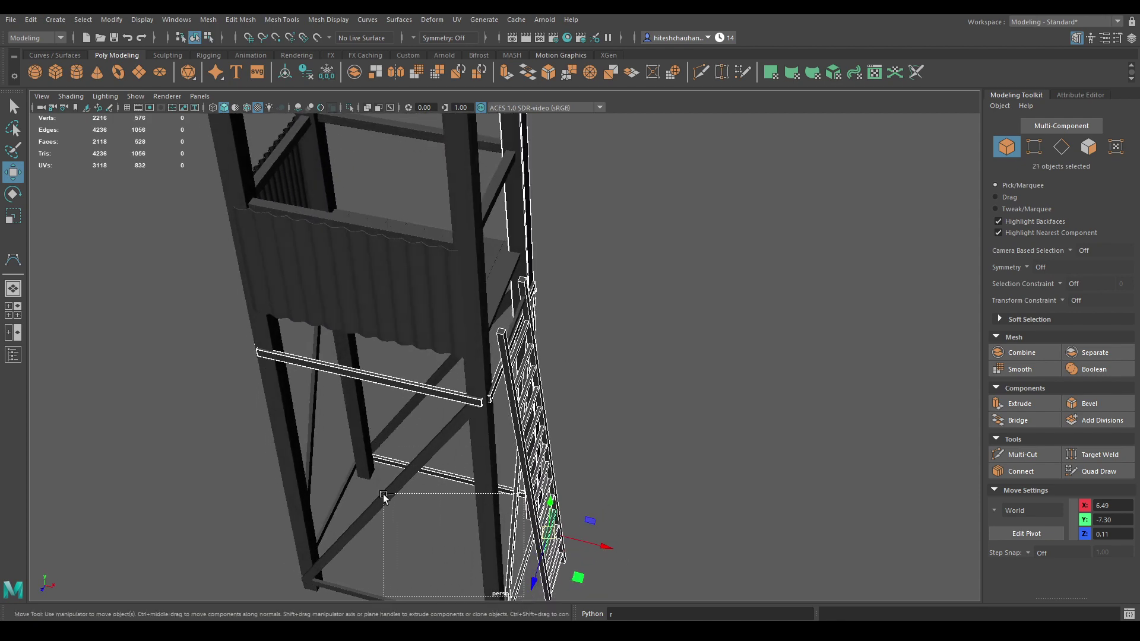
left_click_drag(381, 514, 381, 514, "ctrl")
left_click_drag(304, 290, 424, 541, "ctrl")
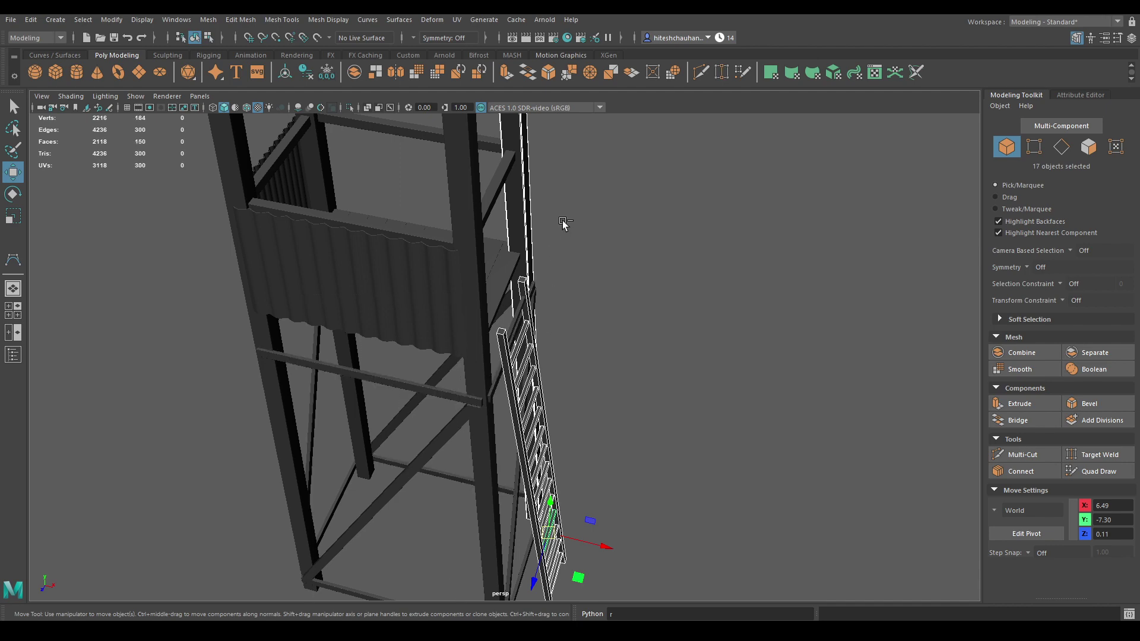
left_click_drag(562, 221, 438, 188, "ctrl")
left_click_drag(584, 315, 477, 295, "alt")
middle_click_drag(496, 353, 508, 168, "alt")
left_click_drag(508, 167, 478, 363, "alt")
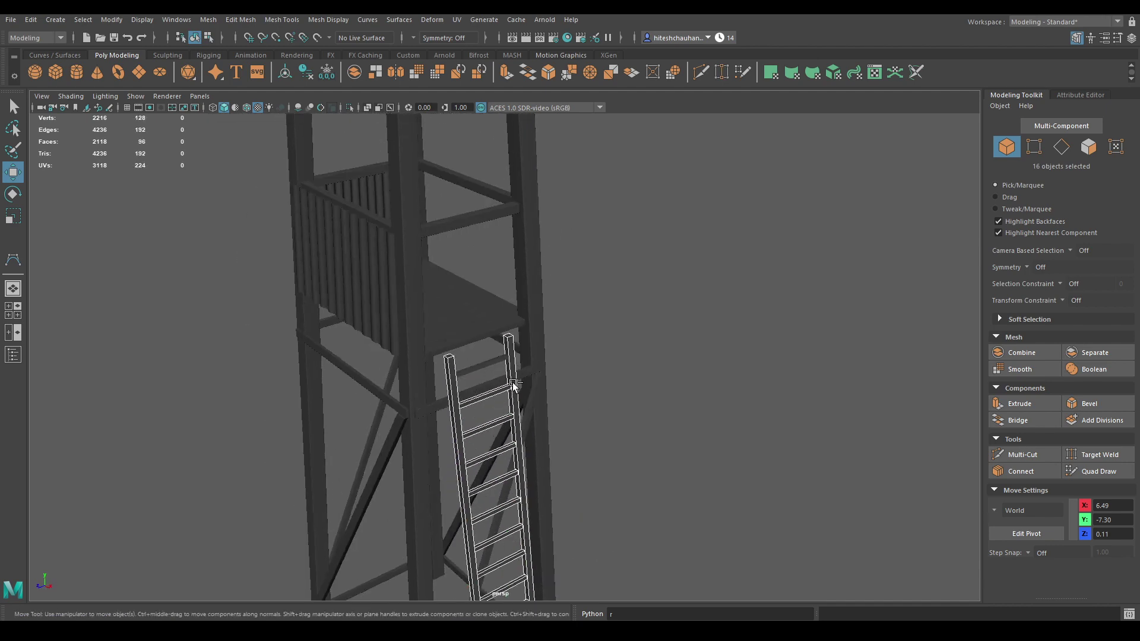
key("Delete")
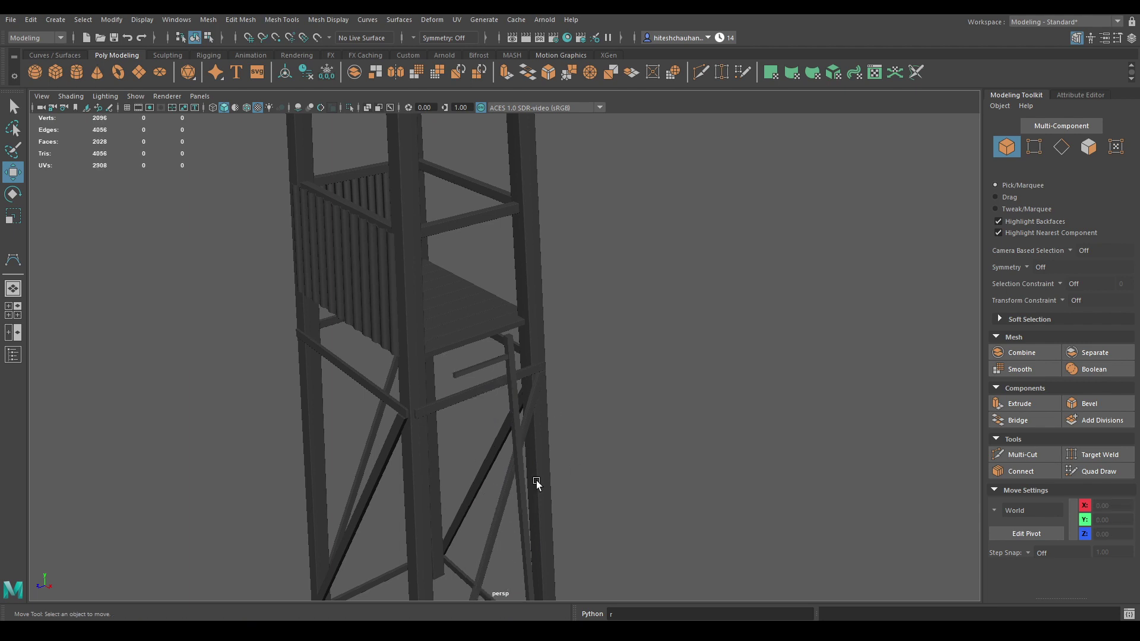
key("ctrl+z")
left_click_drag(457, 422, 511, 308, "alt")
key("Delete")
- Combine the tower's four corner posts into a single mesh
scroll(455, 307, "up", 5)
right_click_drag(455, 307, 555, 501, "alt")
left_click_drag(556, 501, 607, 546, "alt")
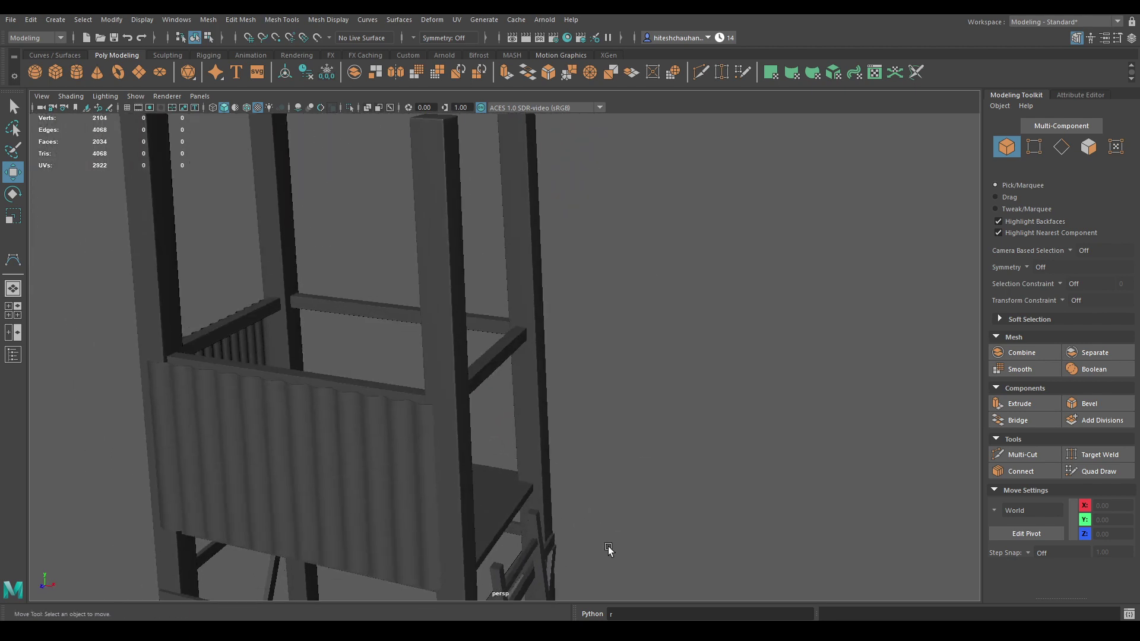
left_click(438, 291)
left_click_drag(529, 283, 551, 256, "alt")
left_click(536, 255, "shift")
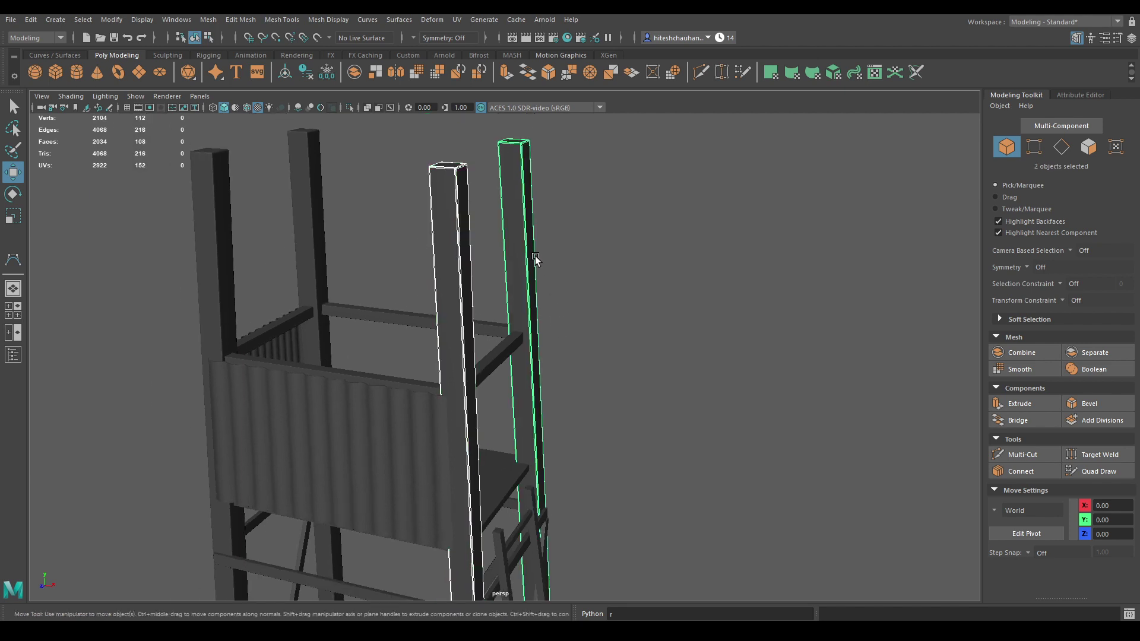
left_click(292, 209, "shift")
left_click(208, 231, "shift")
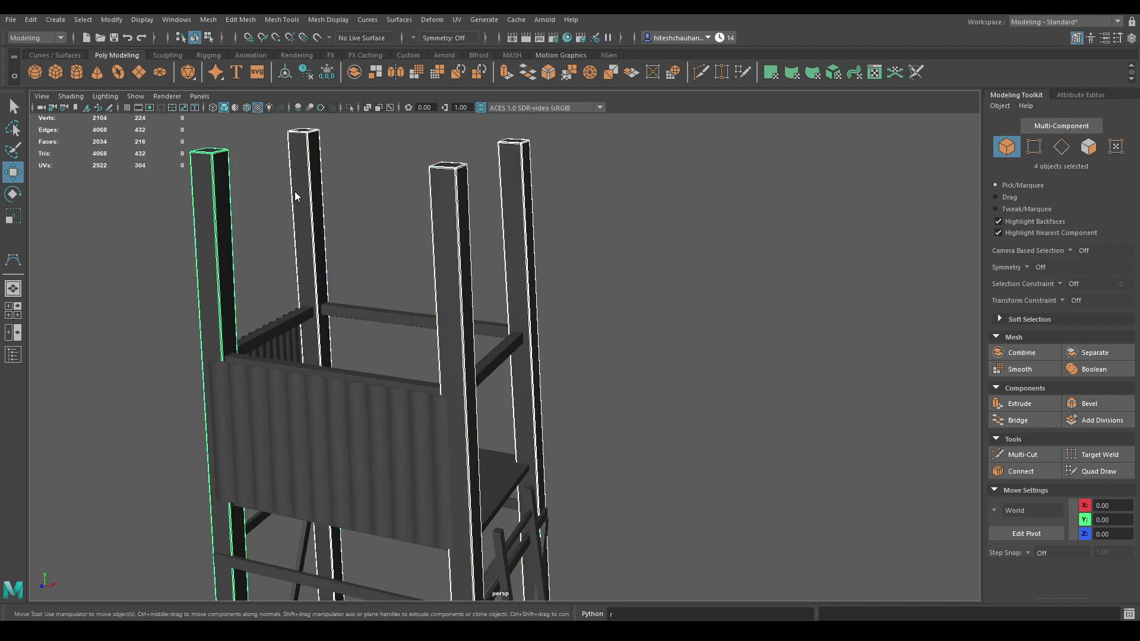
right_click_drag(294, 192, 294, 440, "shift")
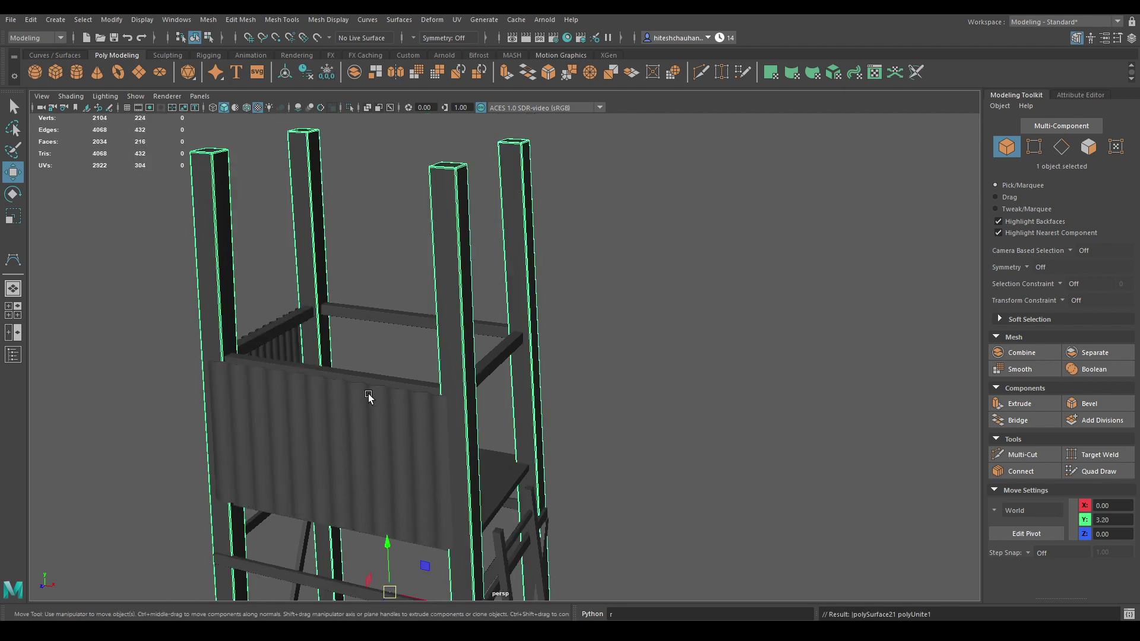
- Switch to the UV Editing workspace and apply Automatic UV mapping to the combined corner posts
left_click(1063, 23)
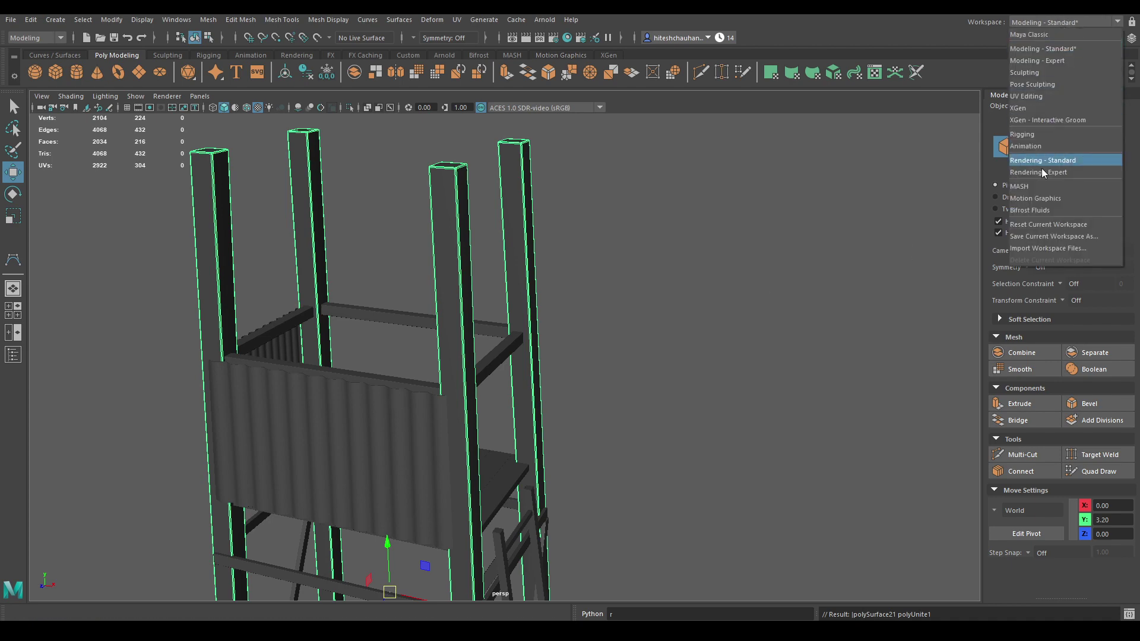
left_click(1039, 96)
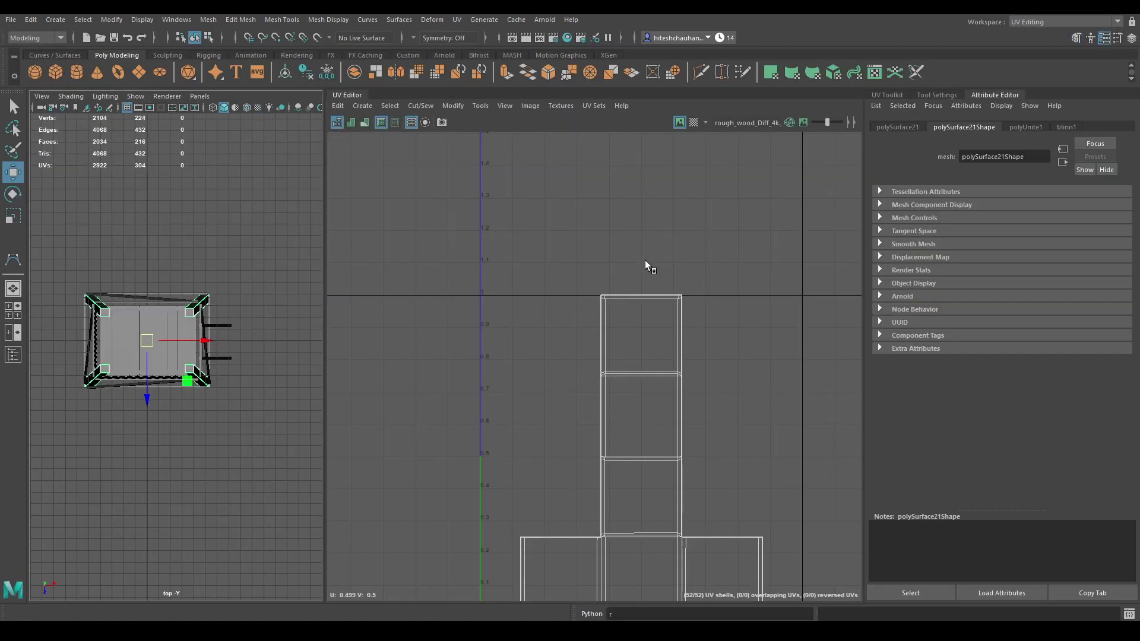
key("space")
left_click_drag(123, 327, 123, 280)
left_click_drag(193, 362, 214, 348, "alt")
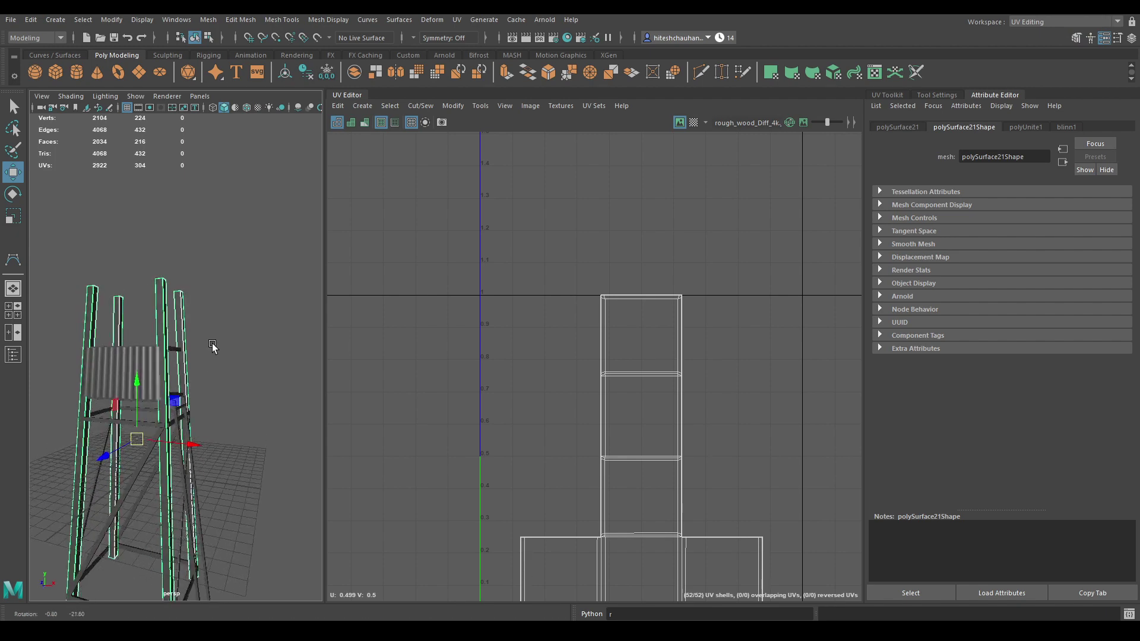
scroll(495, 217, "down", 3)
left_click(363, 107)
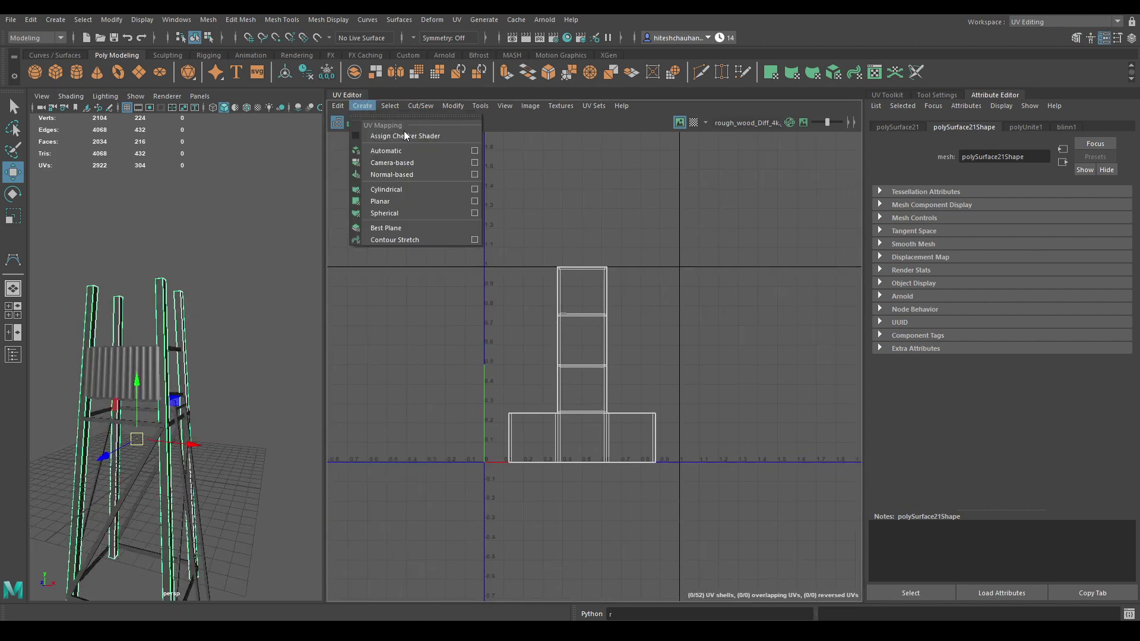
left_click(407, 152)
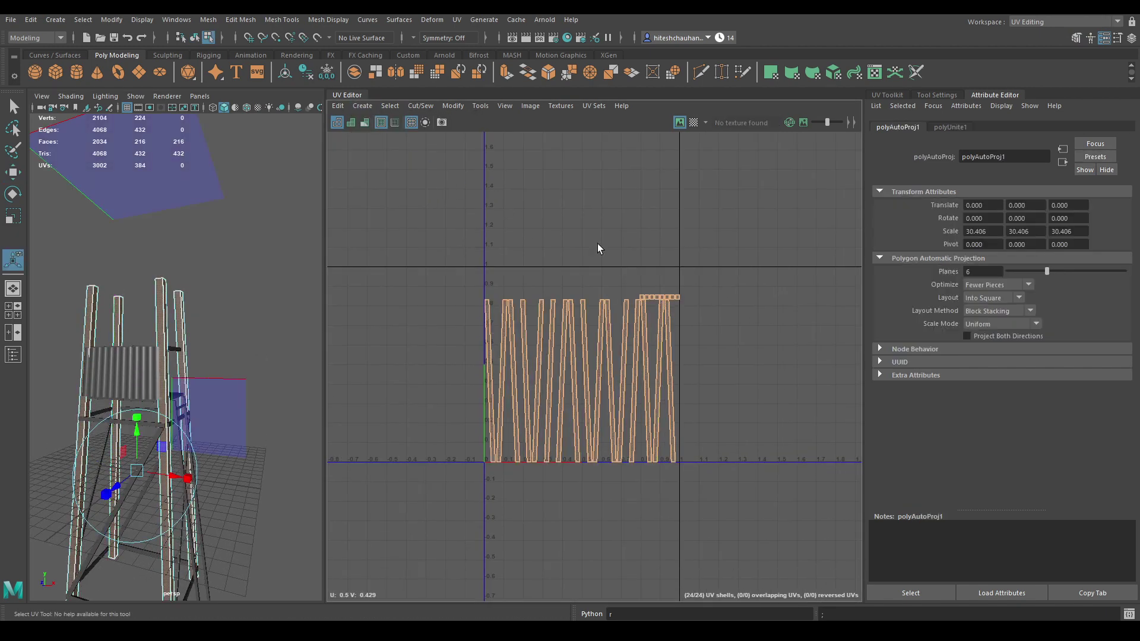
- Move and sew the long edges of one post's four side strips into a single UV shell
scroll(582, 250, "up", 5)
middle_click_drag(500, 366, 580, 243, "alt")
right_click_drag(495, 257, 491, 201)
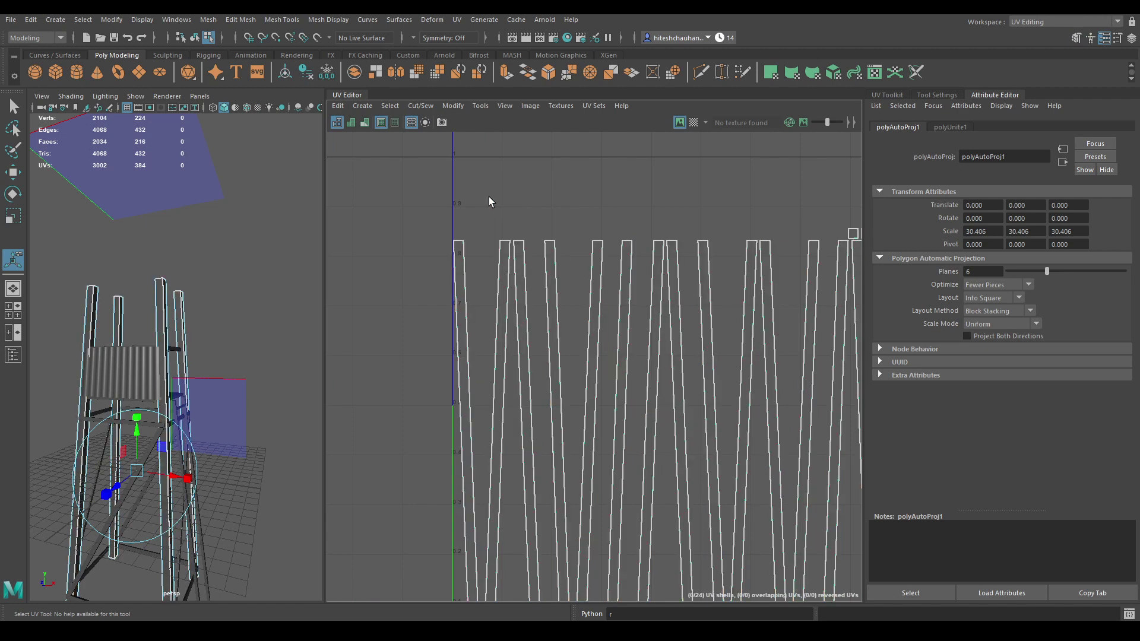
left_click(473, 285)
right_click_drag(481, 271, 482, 240, "shift")
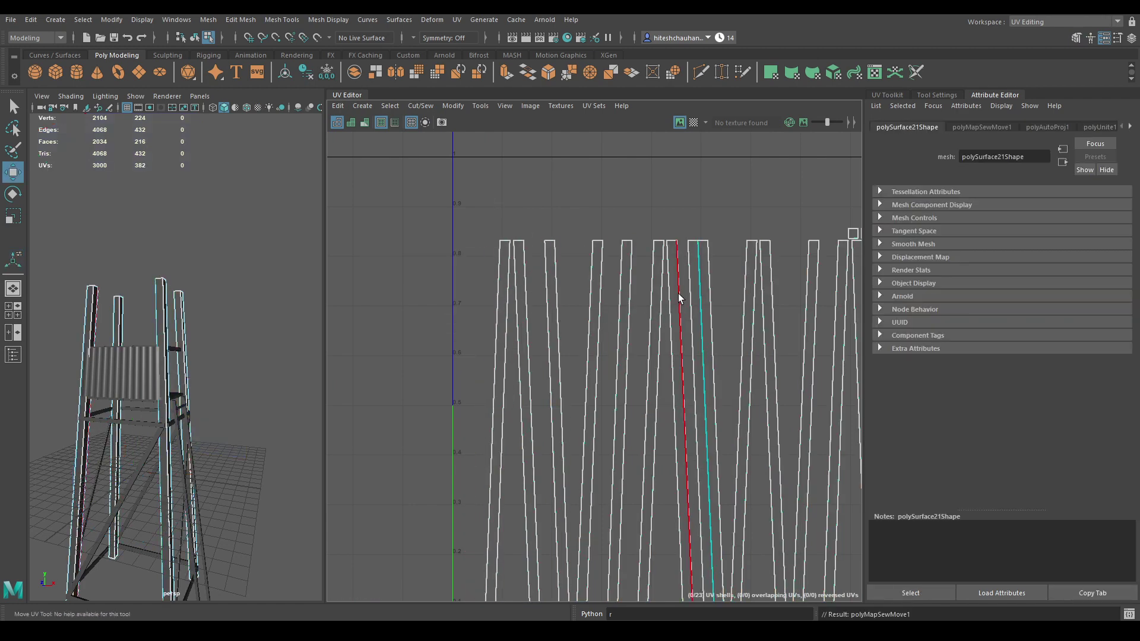
key("w")
right_click_drag(716, 283, 727, 151, "shift")
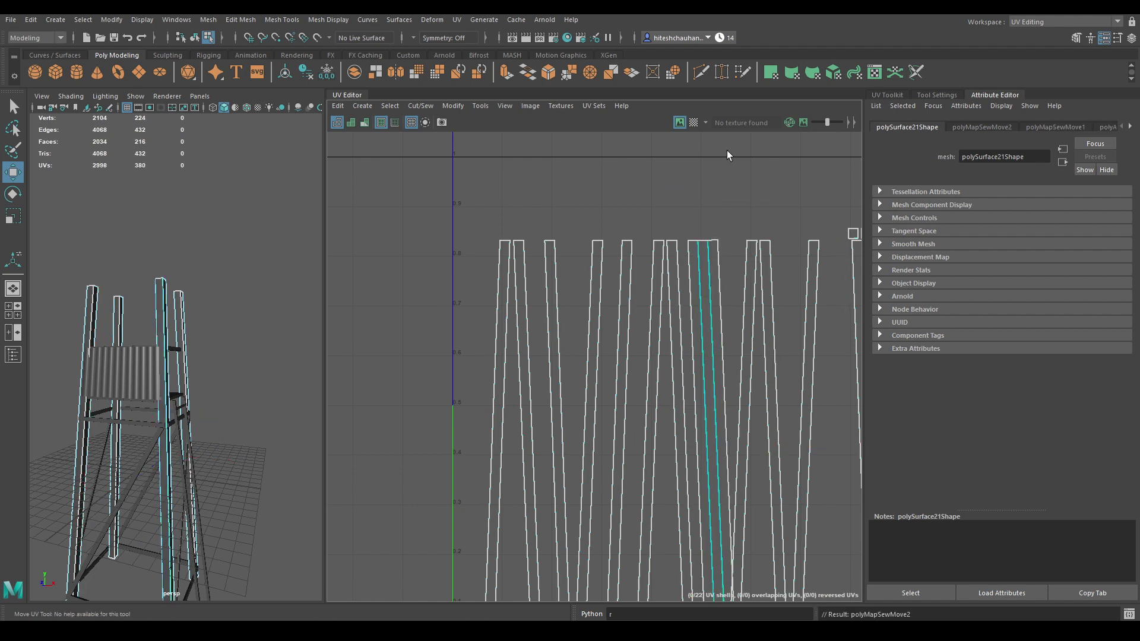
left_click(726, 272)
right_click_drag(726, 273, 716, 184, "shift")
- Move the sewn four-strip post shell outside the UV tile, beside its U=0 edge
right_click_drag(716, 224, 661, 206)
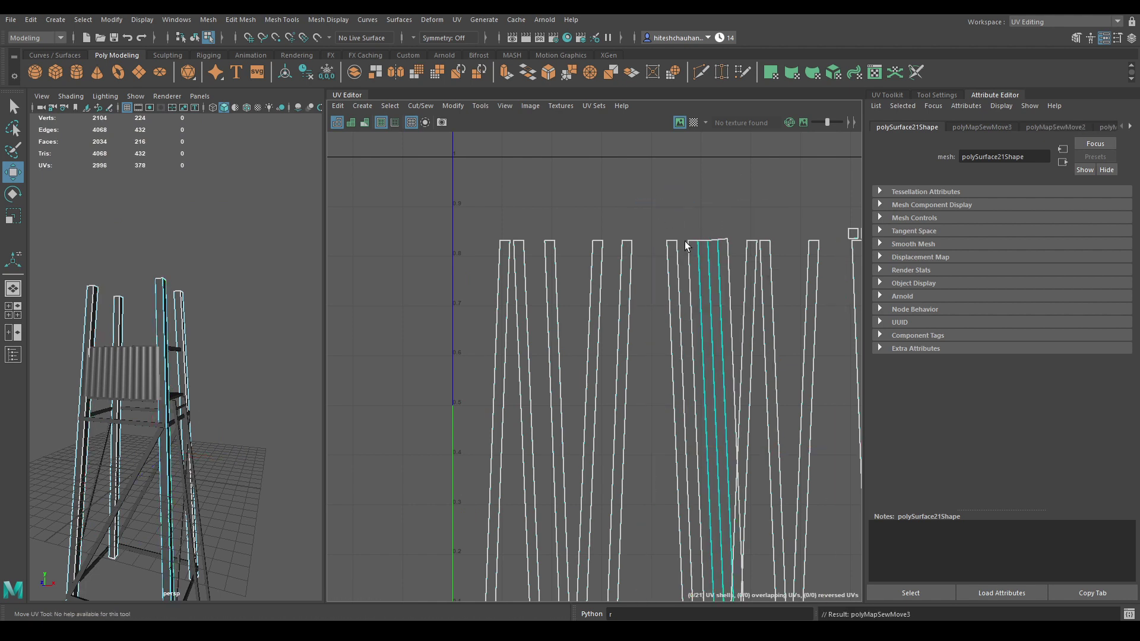
left_click(708, 280)
left_click_drag(715, 442, 386, 402)
left_click(466, 237)
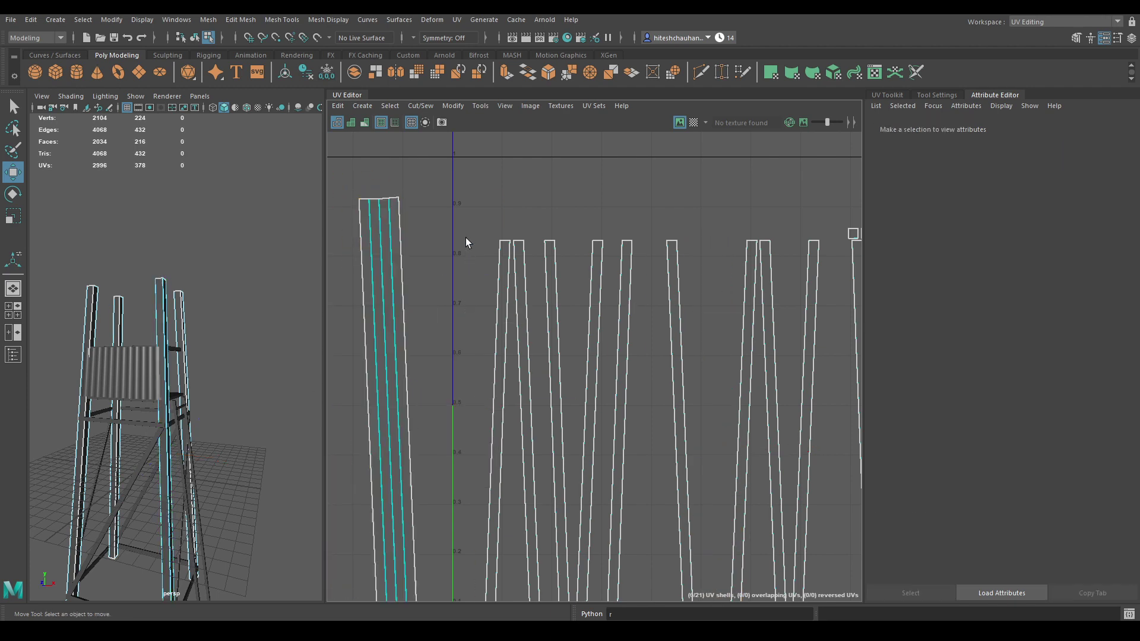
- Move and sew matching long edges of the other three posts into partial UV shells of two or three strips
left_click(515, 327)
right_click_drag(518, 377, 584, 209, "shift")
left_click(520, 323)
left_click(560, 291)
left_click(601, 294)
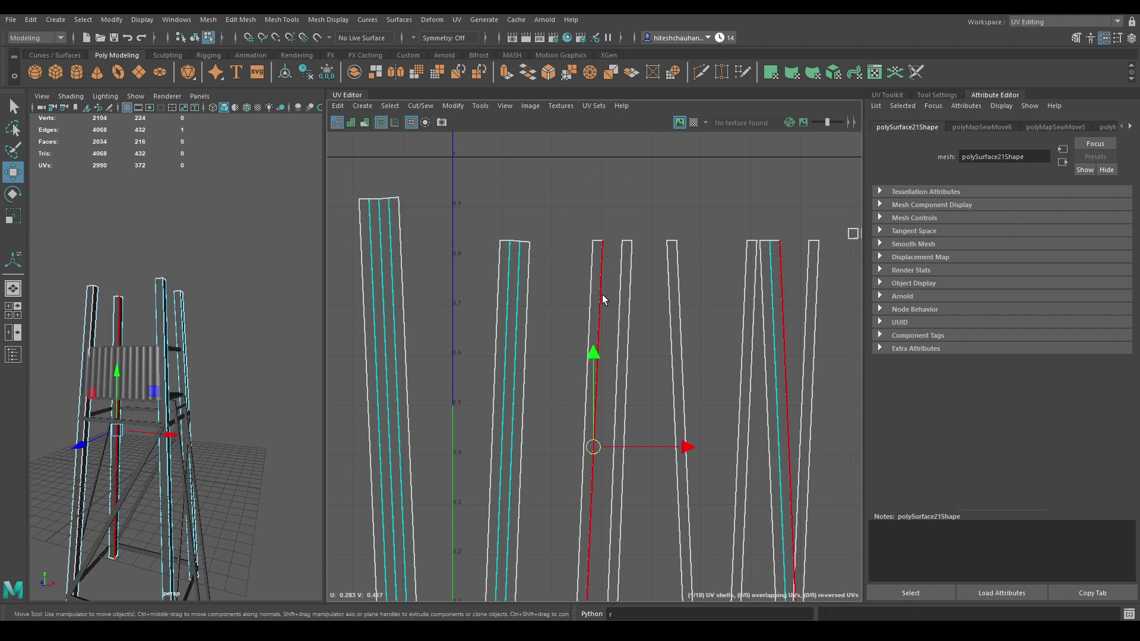
right_click_drag(608, 311, 617, 261, "shift")
left_click(617, 262)
right_click_drag(612, 309, 619, 229, "shift")
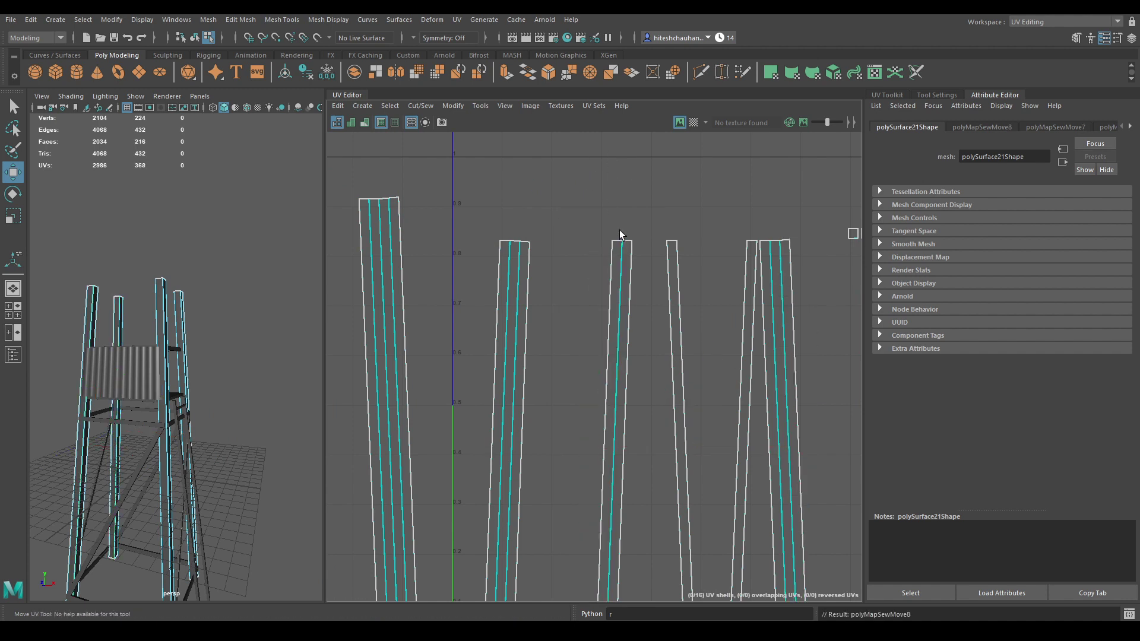
- Move and sew the leftover side strips so each of the other three posts forms one four-strip UV shell
left_click(669, 309)
right_click_drag(669, 309, 673, 176, "shift")
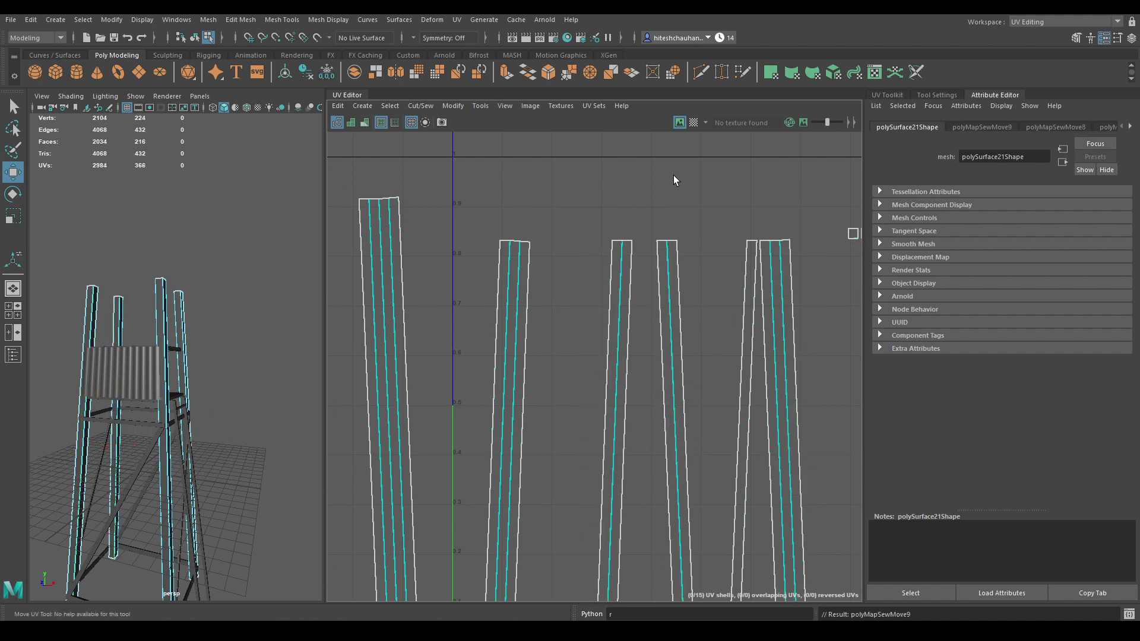
left_click(679, 297)
right_click_drag(692, 321, 698, 196, "shift")
left_click(736, 285)
right_click_drag(735, 284, 733, 239, "shift")
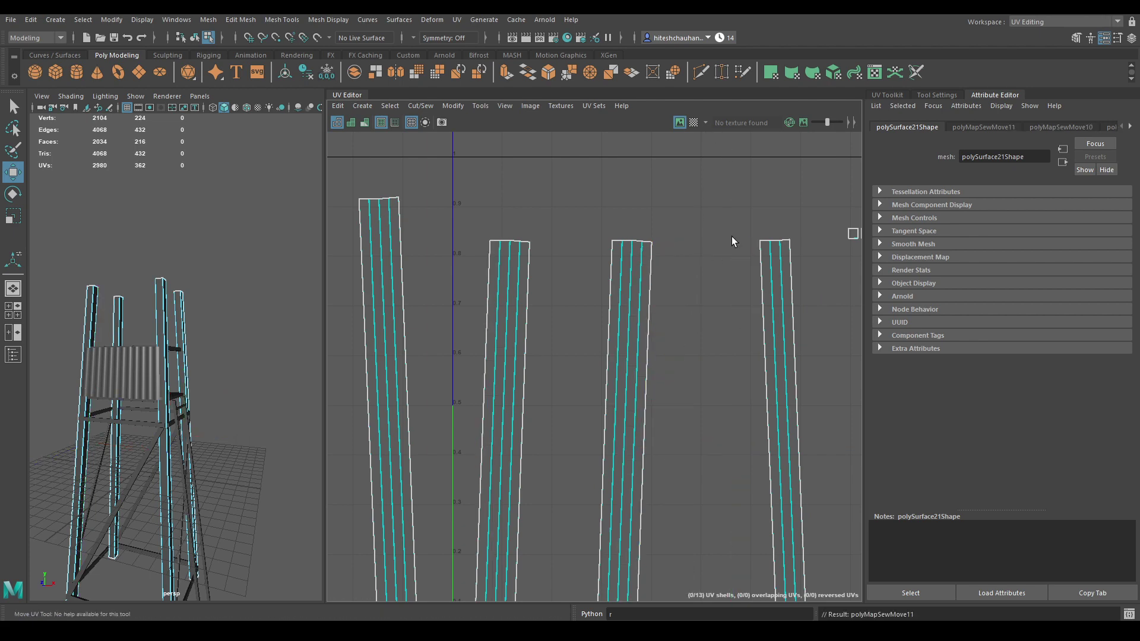
left_click(761, 312)
right_click_drag(746, 333, 740, 265, "shift")
scroll(700, 291, "down", 3)
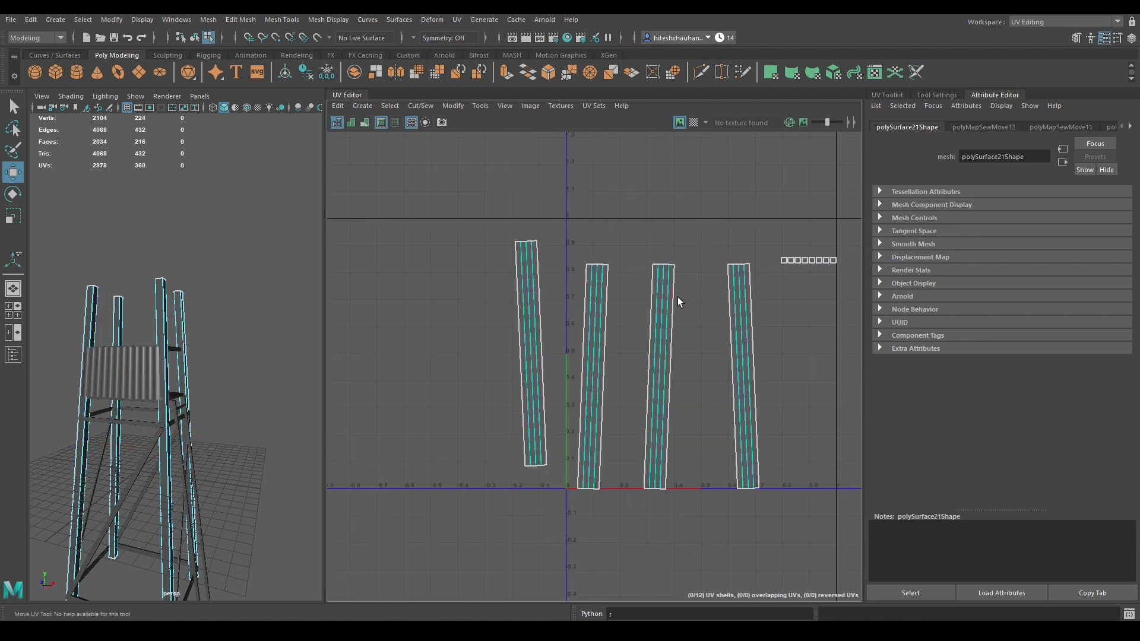
- Move and sew the two square end caps onto the rightmost post's four-strip UV shell
scroll(659, 258, "up", 4)
middle_click_drag(735, 470, 430, 425, "alt")
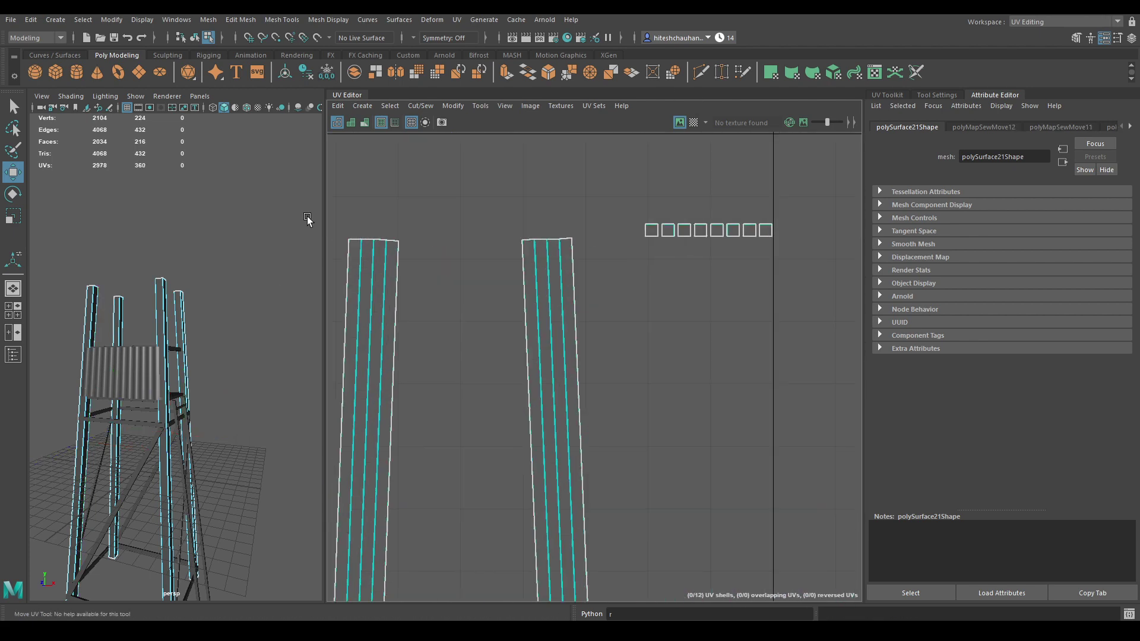
left_click(566, 239)
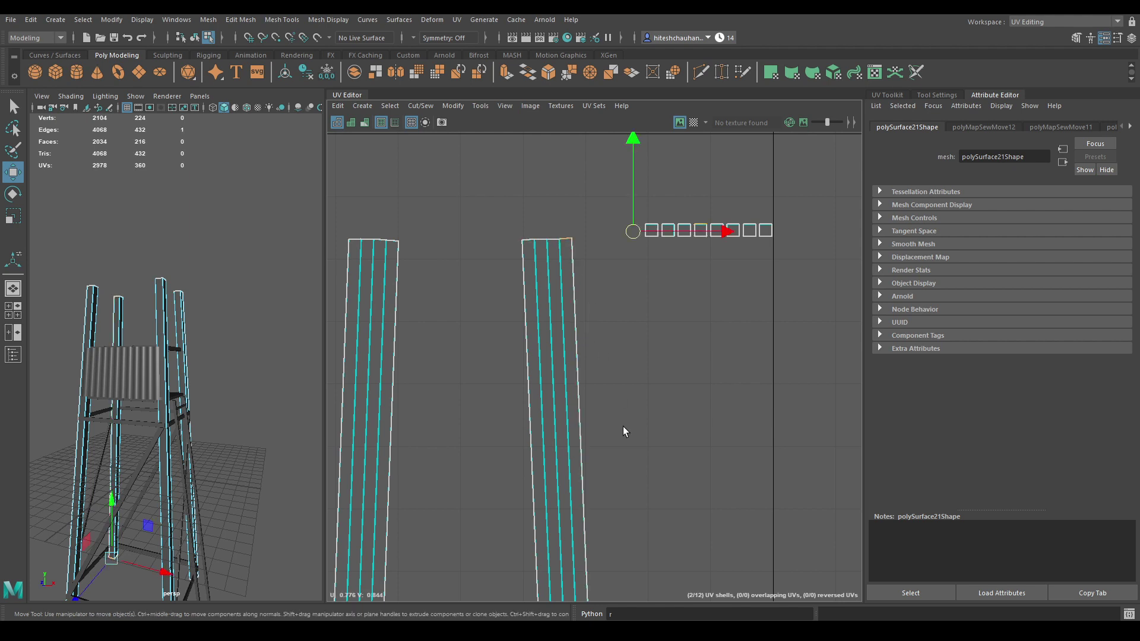
scroll(641, 421, "down", 2)
middle_click_drag(643, 418, 636, 162, "alt")
left_click(585, 405)
right_click_drag(590, 426, 598, 471, "shift")
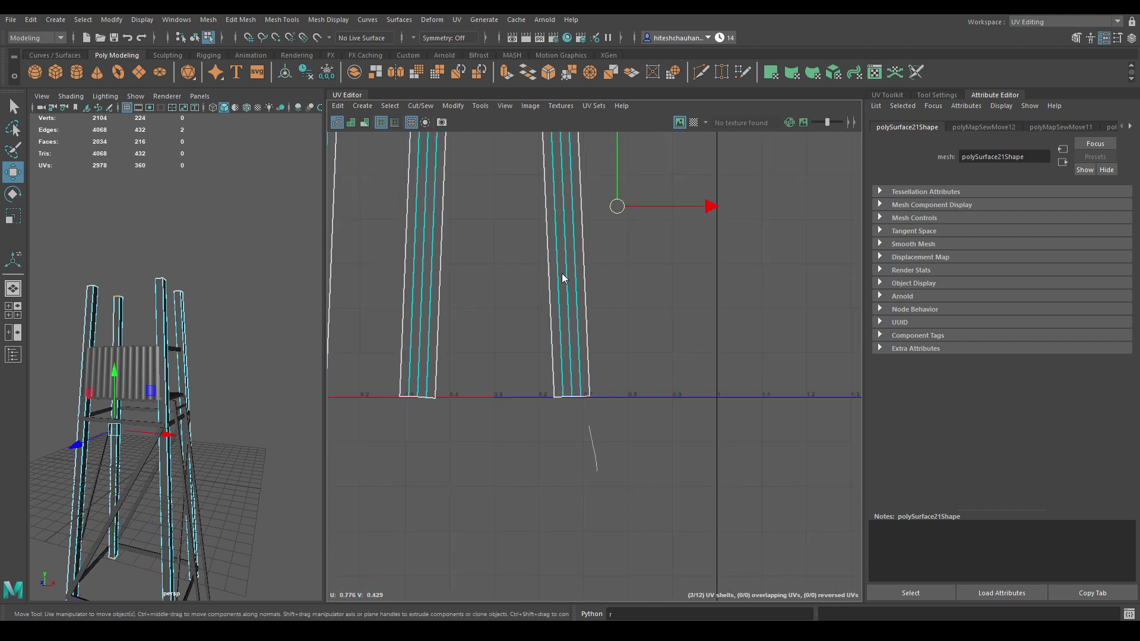
- Move and sew matching square end caps onto the two middle posts' UV shells
left_click(427, 401)
middle_click_drag(465, 269, 500, 352, "alt")
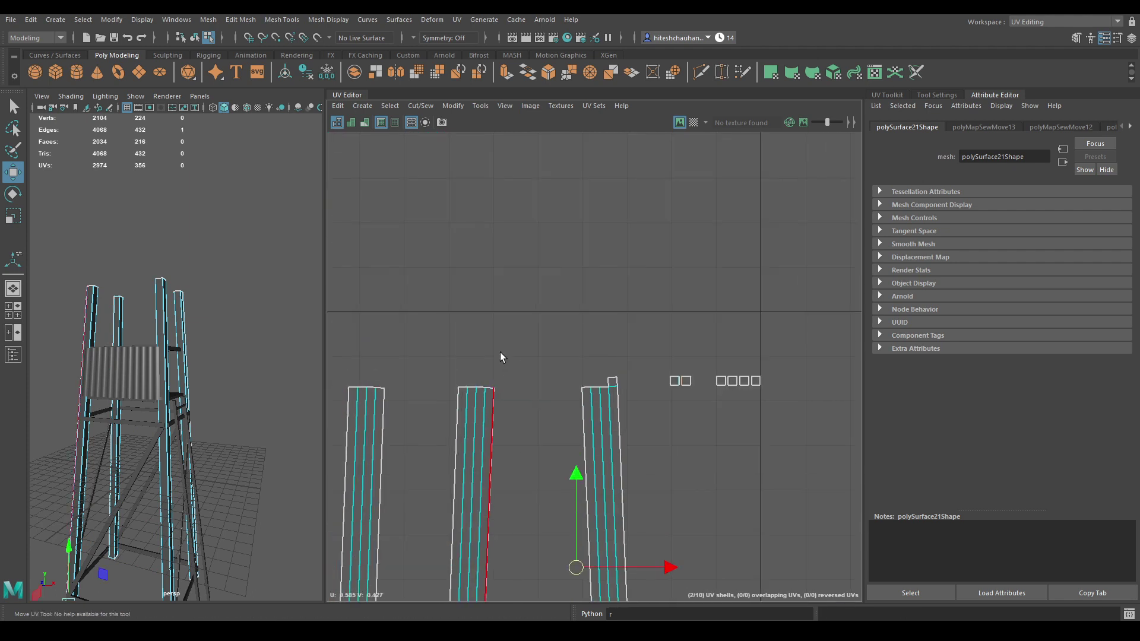
left_click(488, 385, "shift")
right_click_drag(492, 382, 468, 238, "shift")
middle_click_drag(468, 367, 529, 312, "alt")
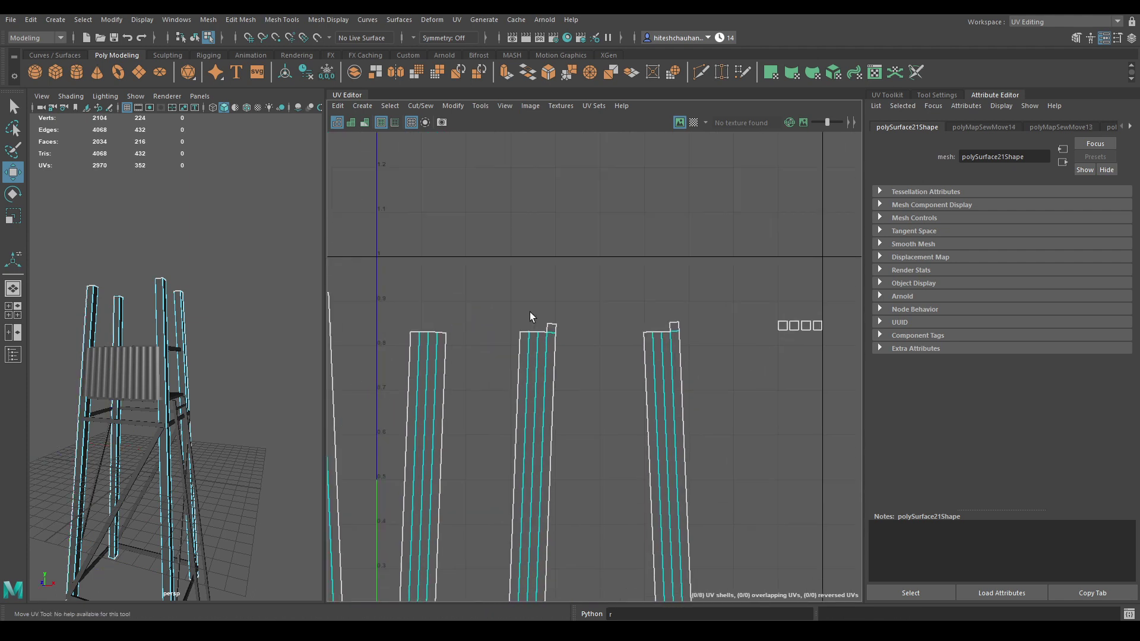
left_click(442, 330)
middle_click_drag(478, 381, 555, 30, "alt")
left_click(504, 352, "shift")
right_click_drag(505, 369, 498, 301, "shift")
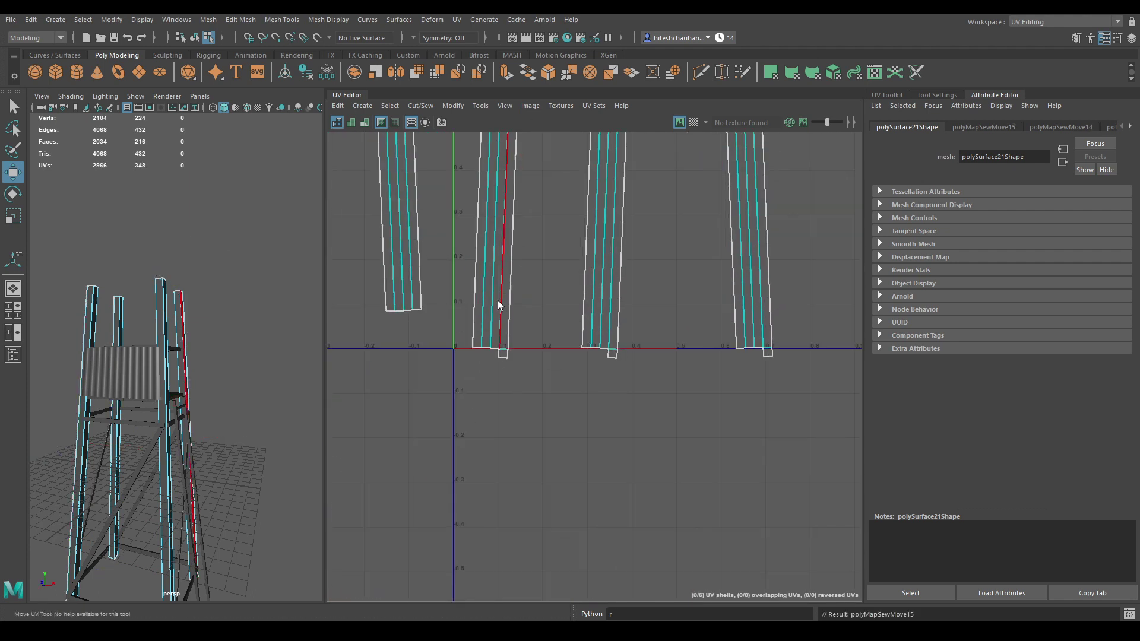
- Move and sew the last two end caps onto the post shell outside the UV tile
left_click(418, 311)
middle_click_drag(433, 293, 525, 380, "alt")
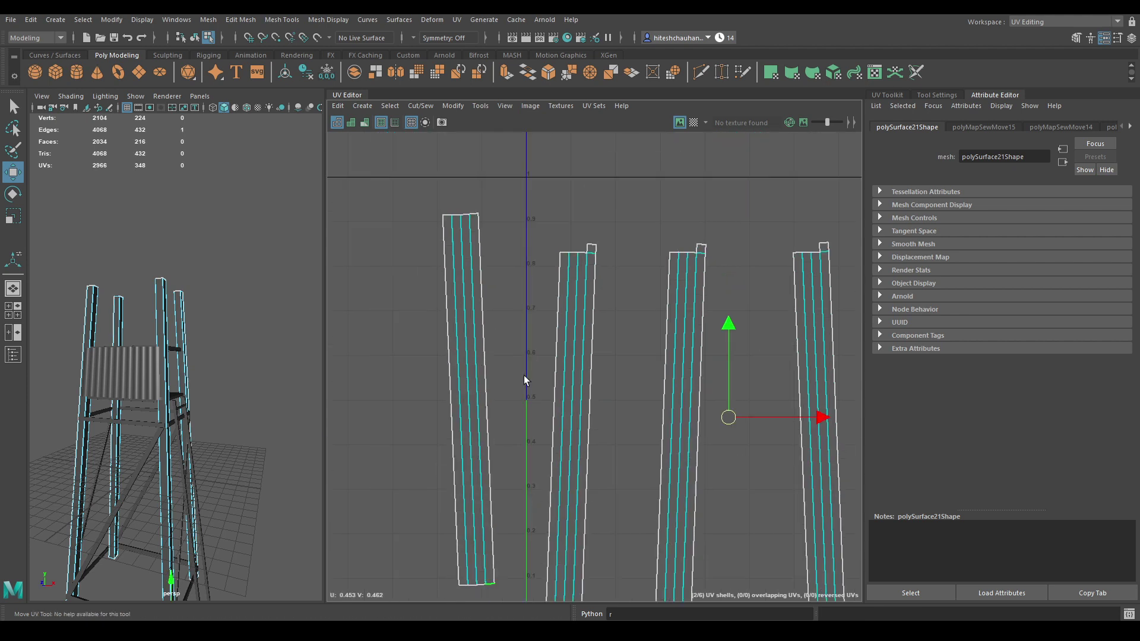
left_click(472, 214, "shift")
right_click_drag(475, 211, 478, 145, "shift")
middle_click_drag(626, 291, 758, 242, "alt")
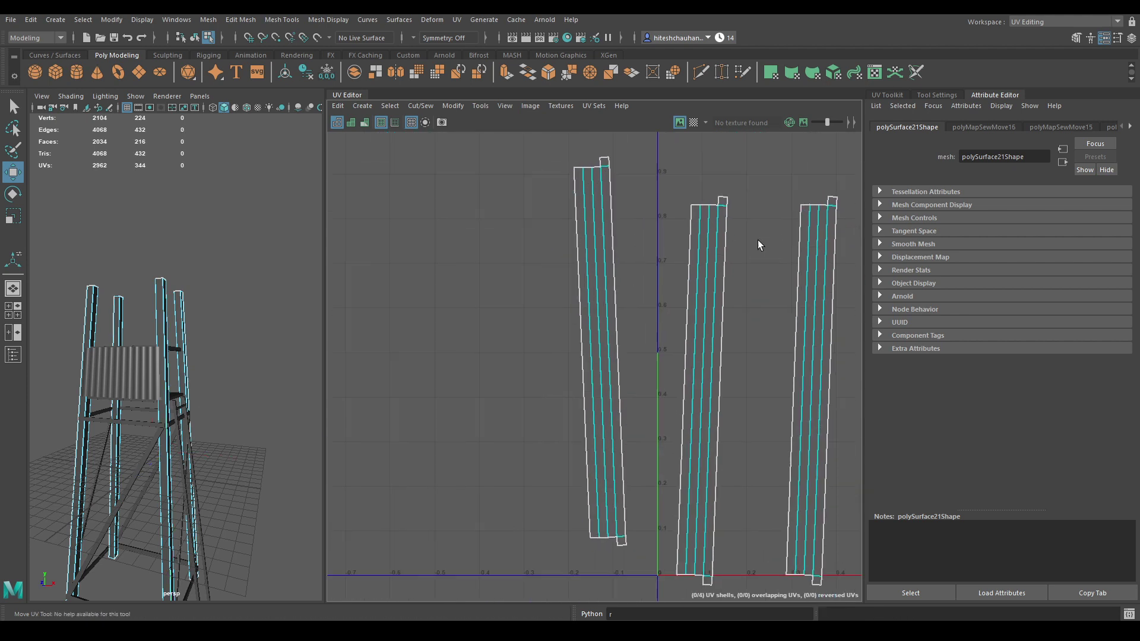
- Unfold all four post shells and lay them out inside the 0-1 UV tile
scroll(640, 256, "down", 5)
middle_click_drag(640, 255, 596, 257, "alt")
right_click_drag(616, 201, 545, 178)
left_click_drag(519, 199, 883, 564)
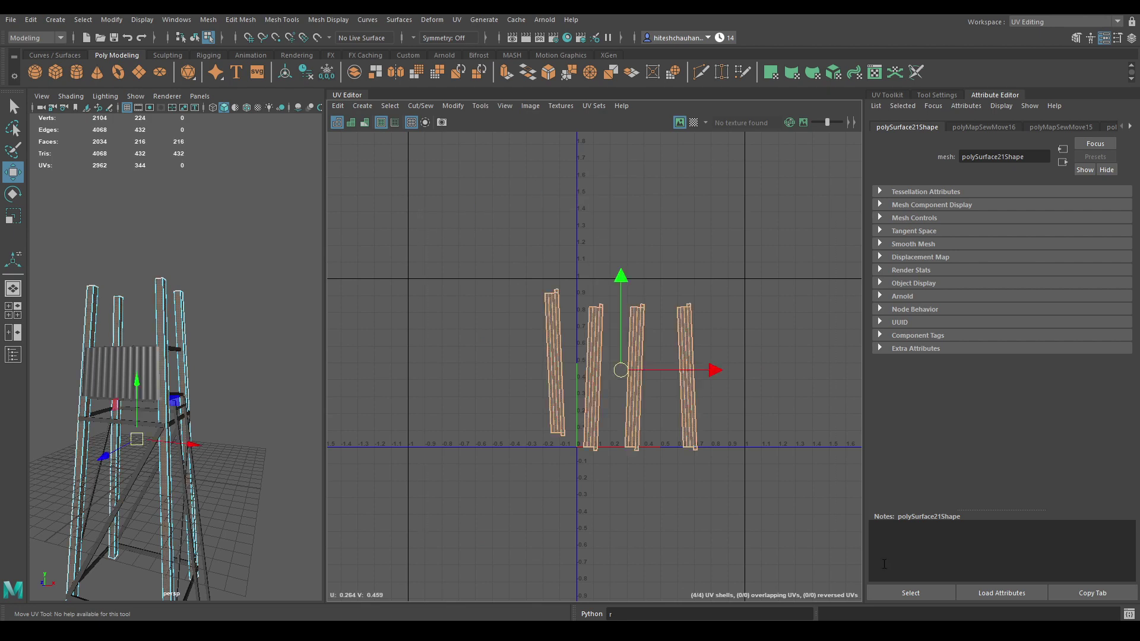
right_click_drag(715, 209, 522, 213, "shift")
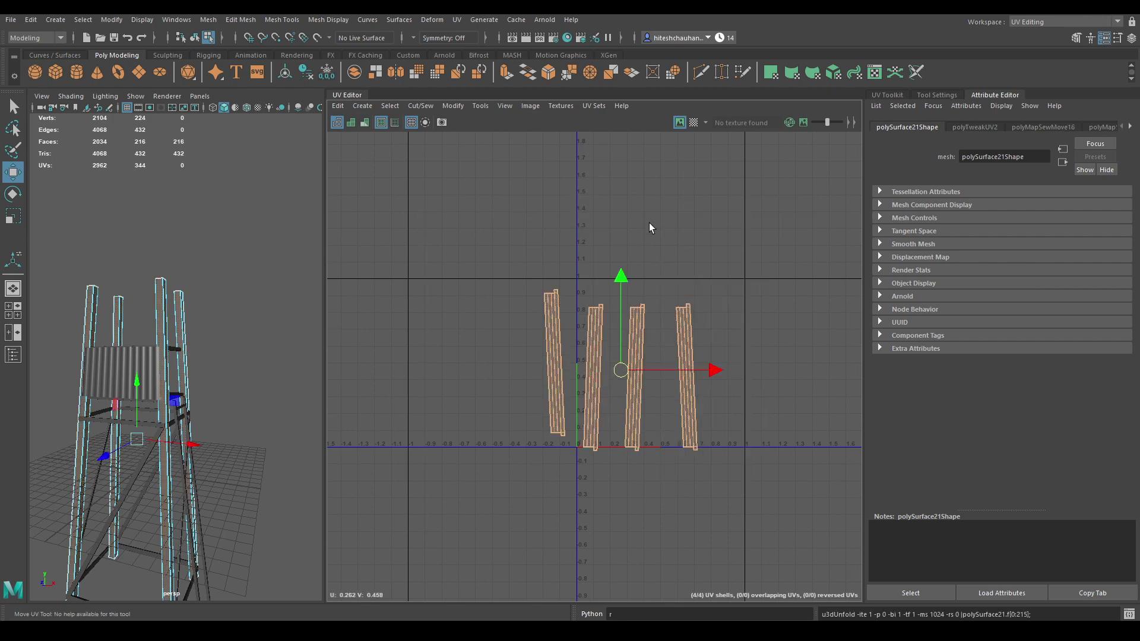
right_click_drag(652, 218, 467, 297, "shift")
middle_click_drag(697, 372, 723, 330, "alt")
scroll(723, 330, "up", 5)
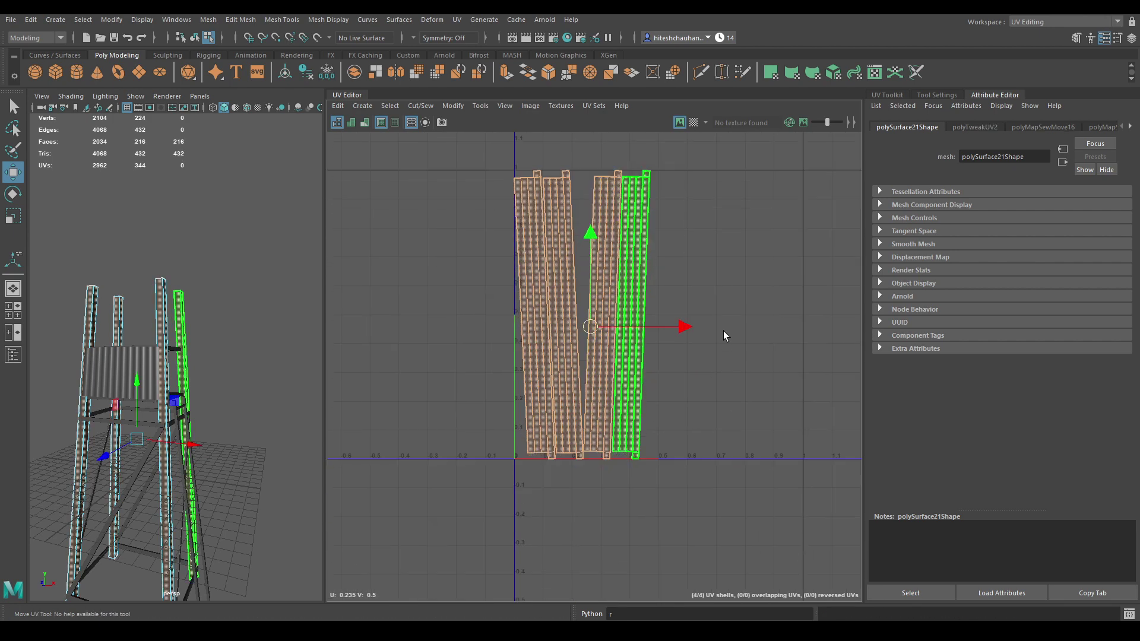
- Orient the post shells farther along U to their selected long edges
left_click(599, 340)
right_click_drag(654, 310, 667, 222)
double_click(593, 315)
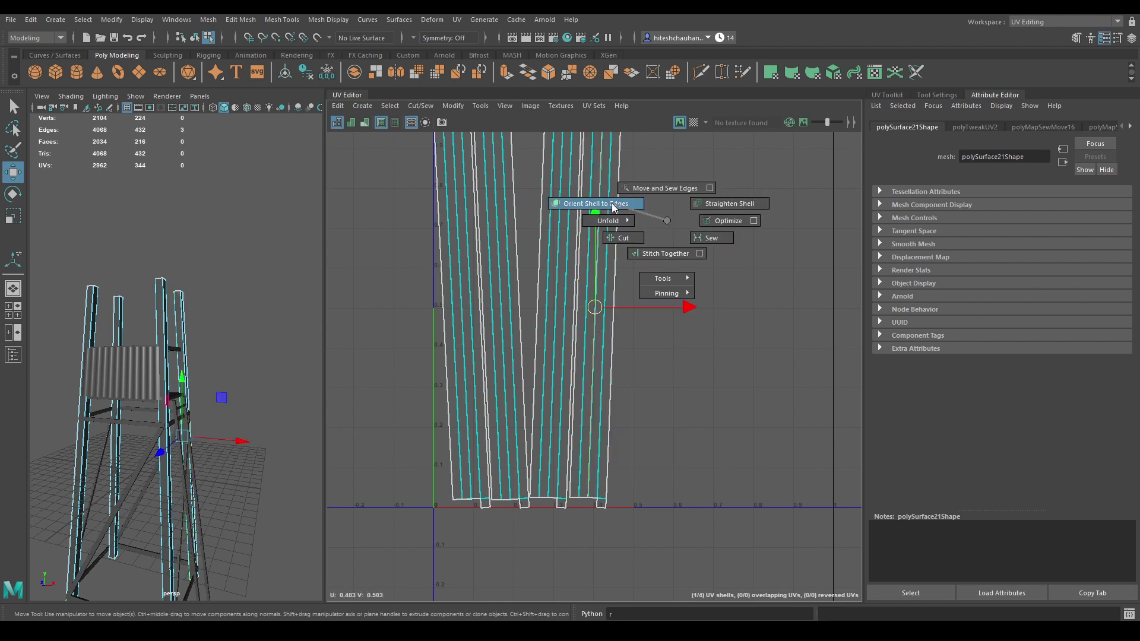
right_click_drag(614, 207, 596, 213, "shift")
right_click_drag(499, 223, 488, 198, "shift")
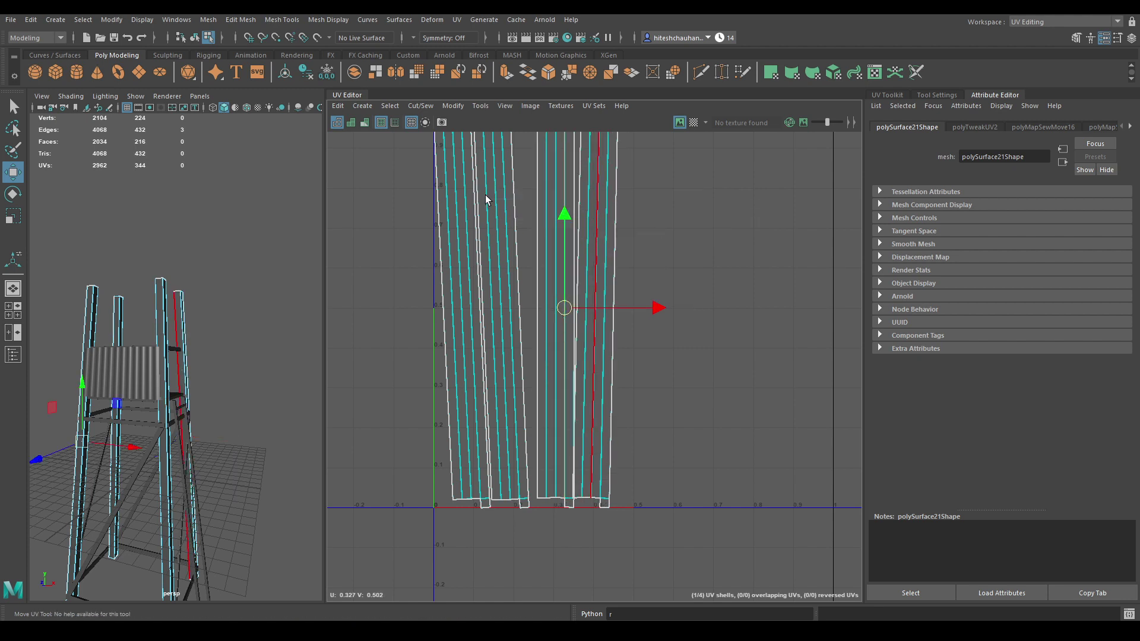
- Orient the two post shells nearest the U=0 edge to their selected long edges
double_click(503, 306)
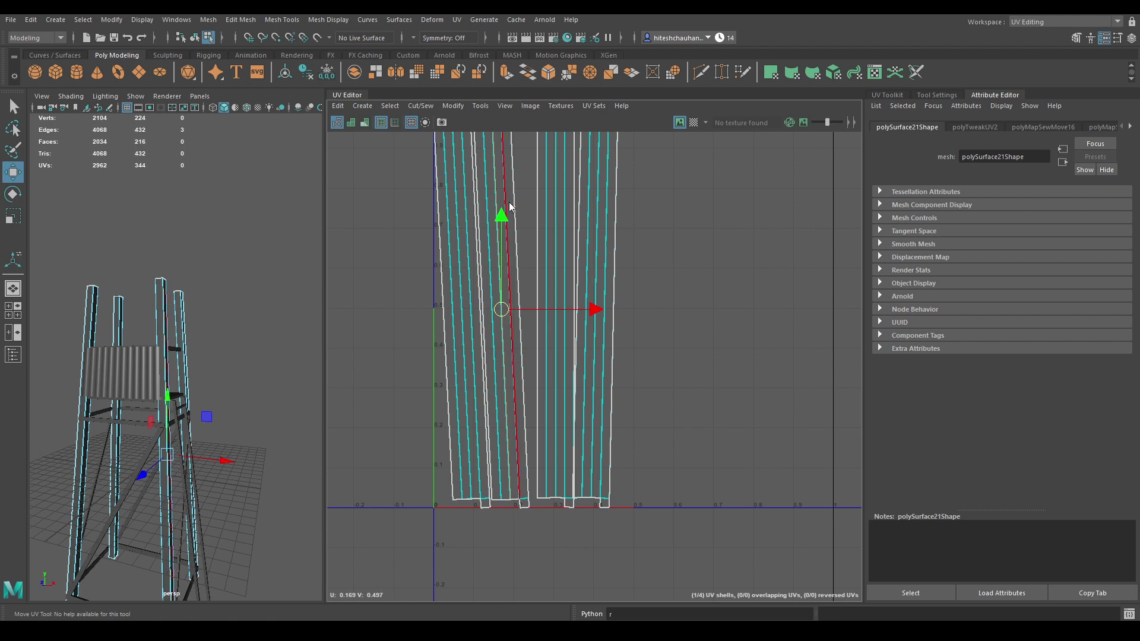
right_click_drag(509, 207, 509, 206, "shift")
right_click_drag(430, 188, 430, 187, "shift")
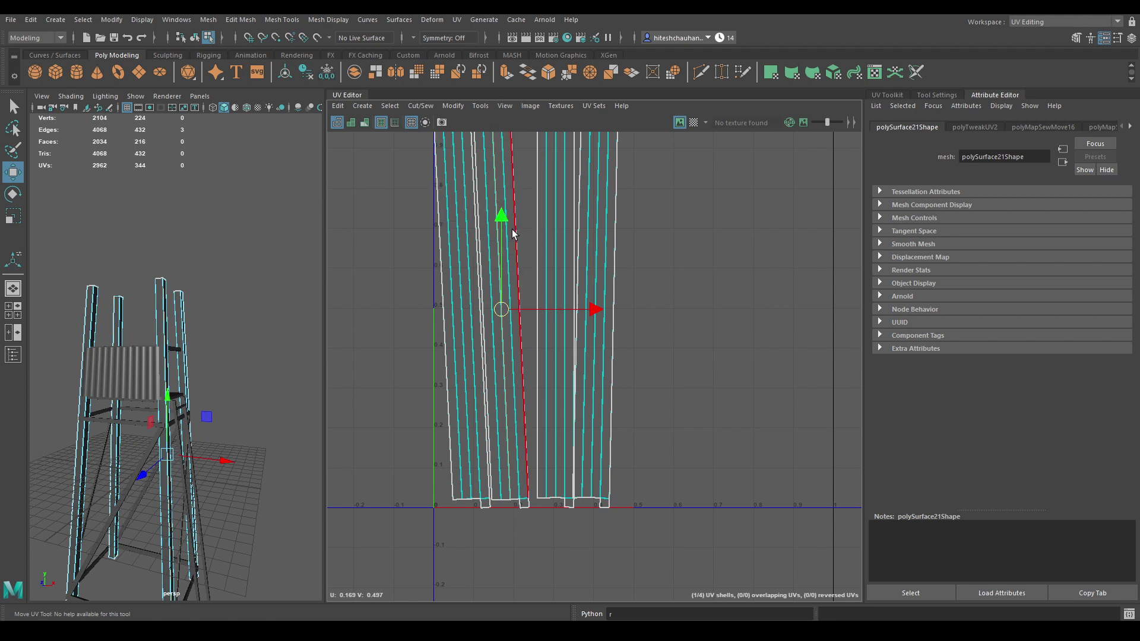
right_click_drag(509, 206, 430, 184, "shift")
left_click(459, 245)
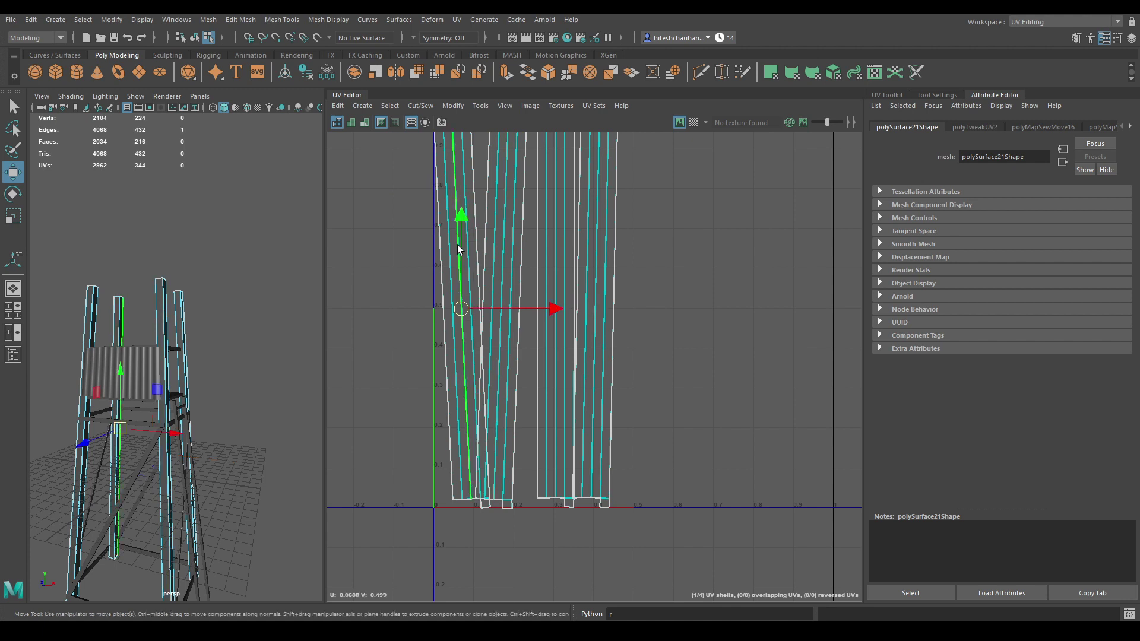
double_click(468, 254)
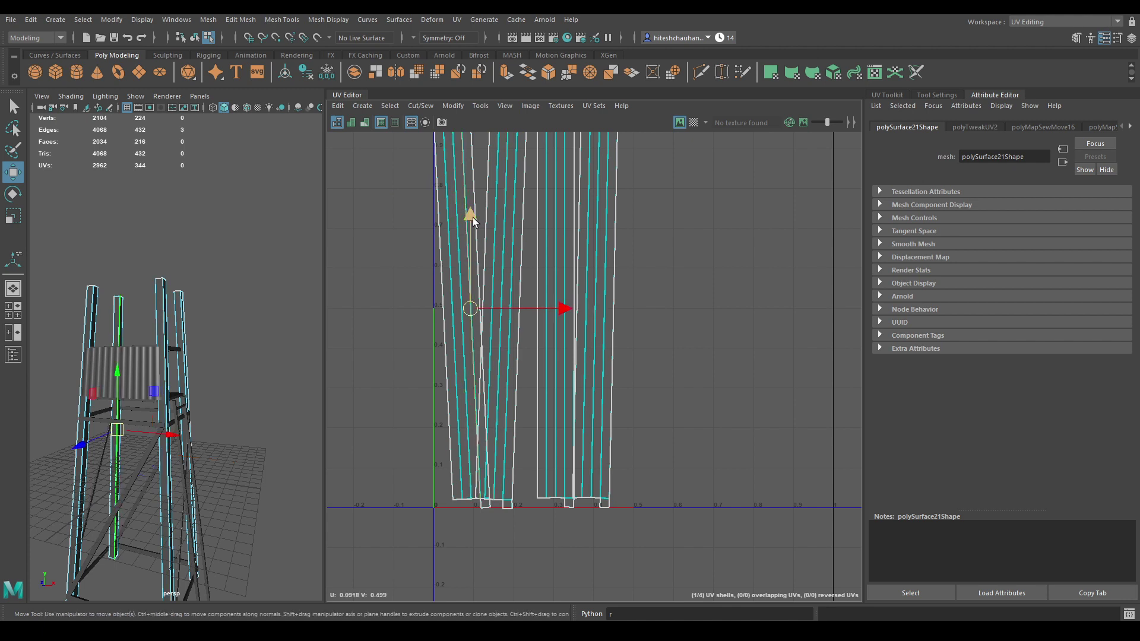
right_click_drag(468, 240, 422, 206, "shift")
- Lay out all four post shells again inside the UV tile and check their alignment
right_click_drag(634, 287, 598, 260)
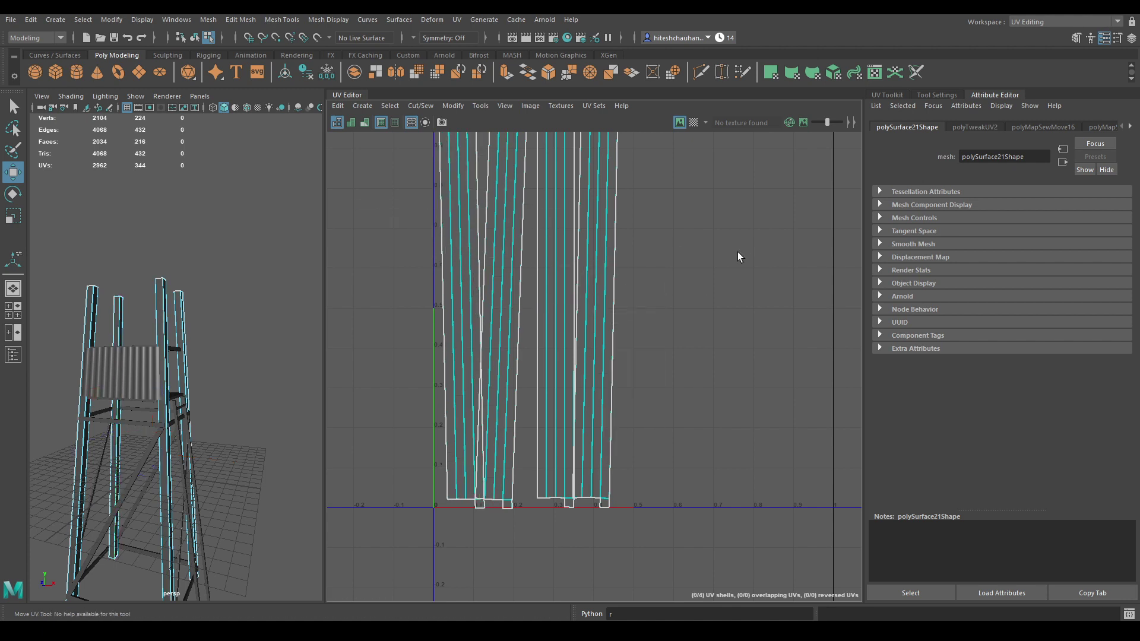
left_click_drag(736, 251, 416, 315)
right_click_drag(628, 210, 466, 267, "shift")
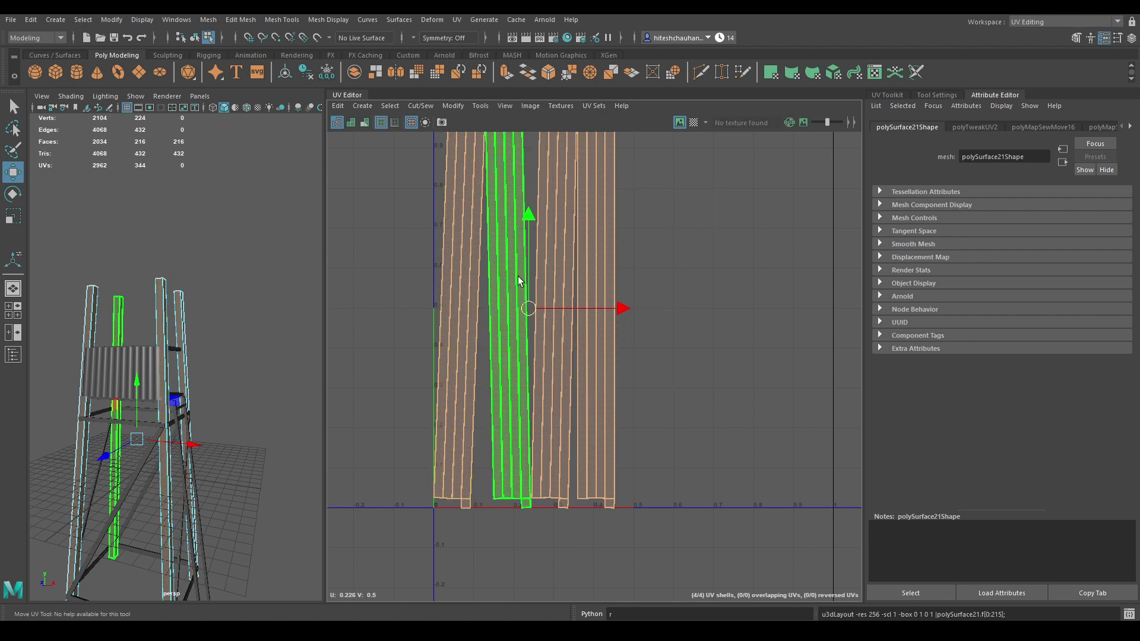
left_click(493, 342)
scroll(637, 438, "down", 3)
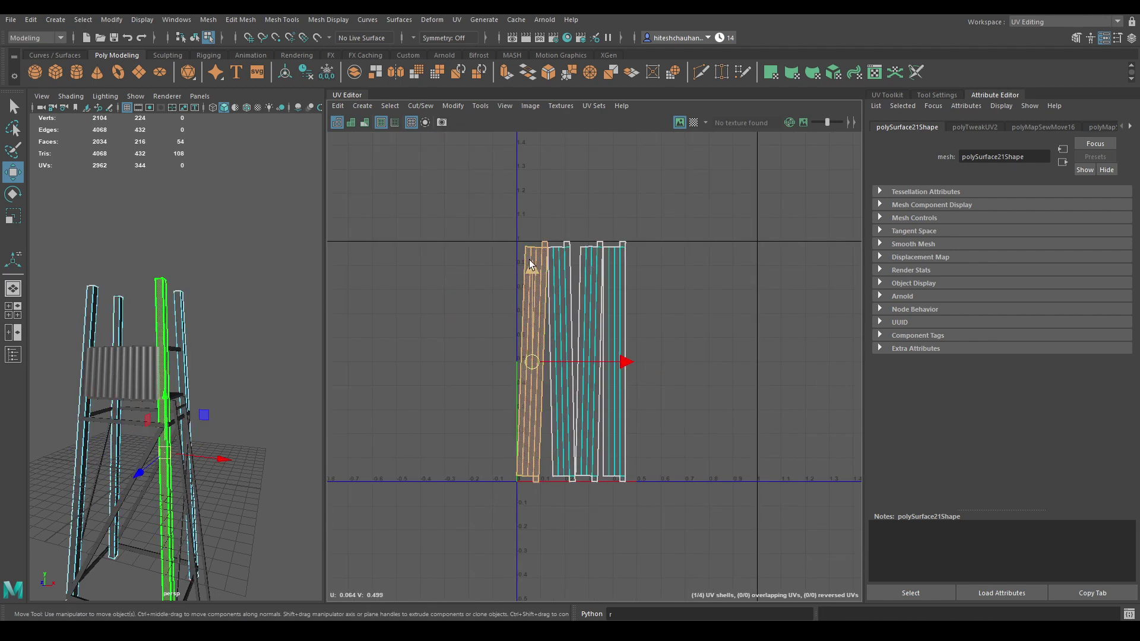
scroll(512, 247, "up", 4)
scroll(673, 356, "down", 1)
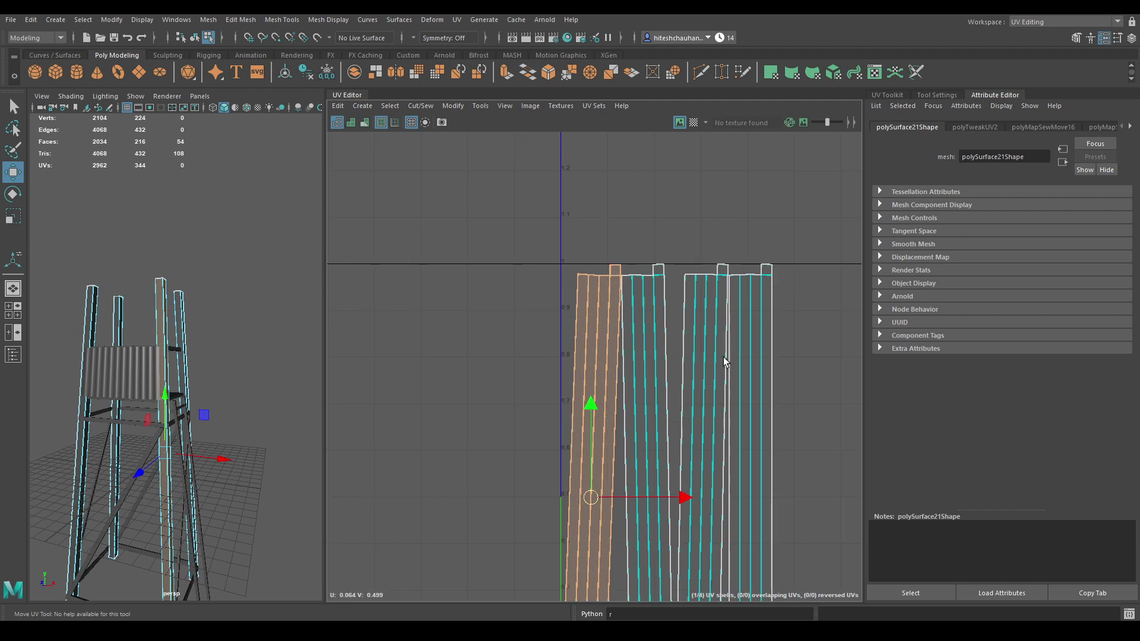
scroll(759, 297, "up", 5)
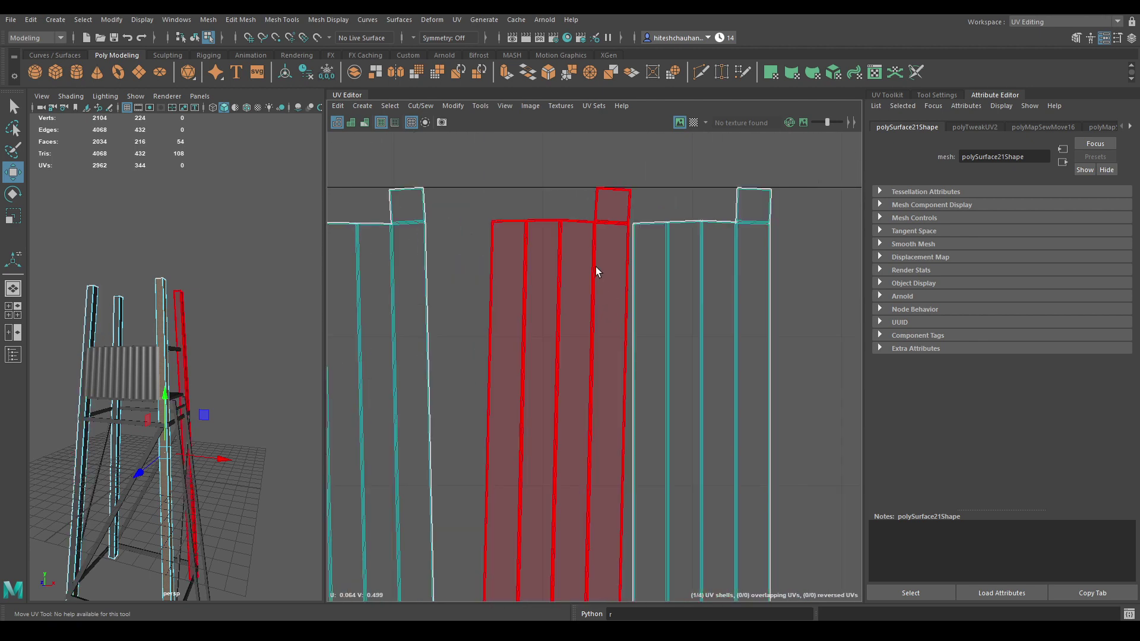
scroll(595, 354, "down", 6)
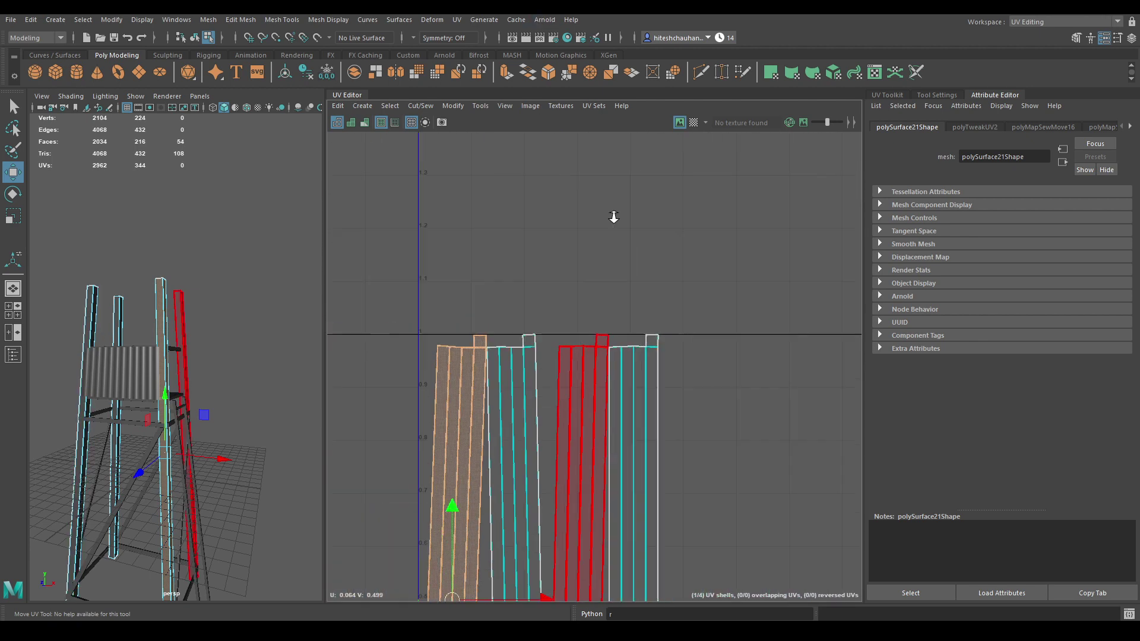
middle_click_drag(644, 315, 652, 142, "alt")
- Separate the watchtower's floor plank mesh into individual planks and delete all of them except one
right_click_drag(208, 302, 284, 274)
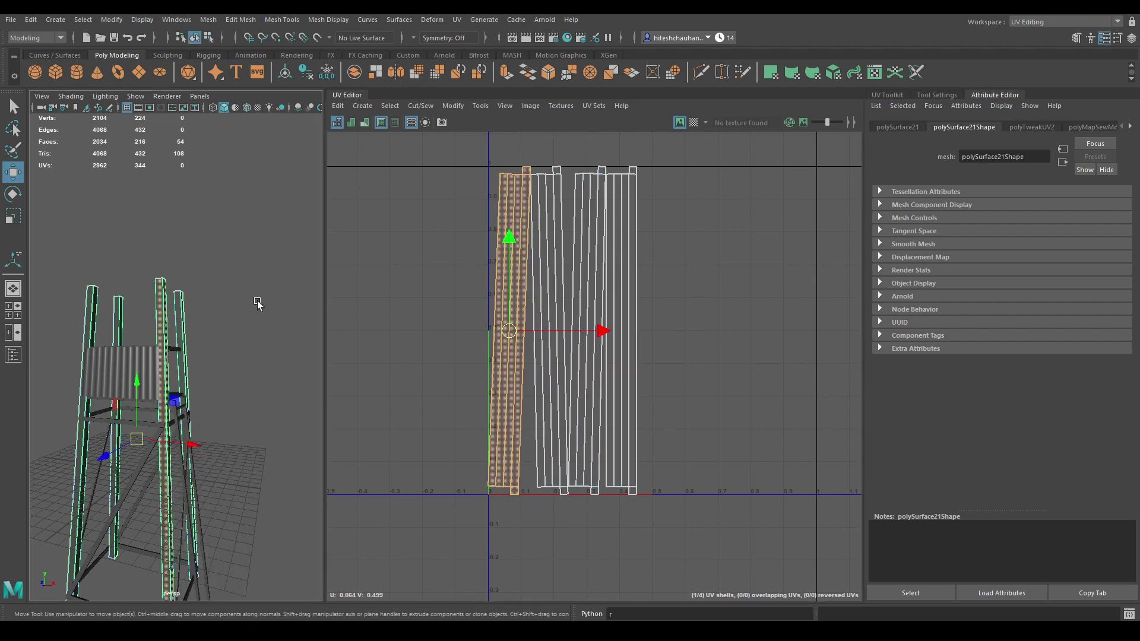
left_click(257, 304)
left_click_drag(257, 304, 145, 345, "alt")
scroll(144, 346, "up", 8)
middle_click_drag(193, 514, 260, 472, "alt")
scroll(259, 472, "down", 5)
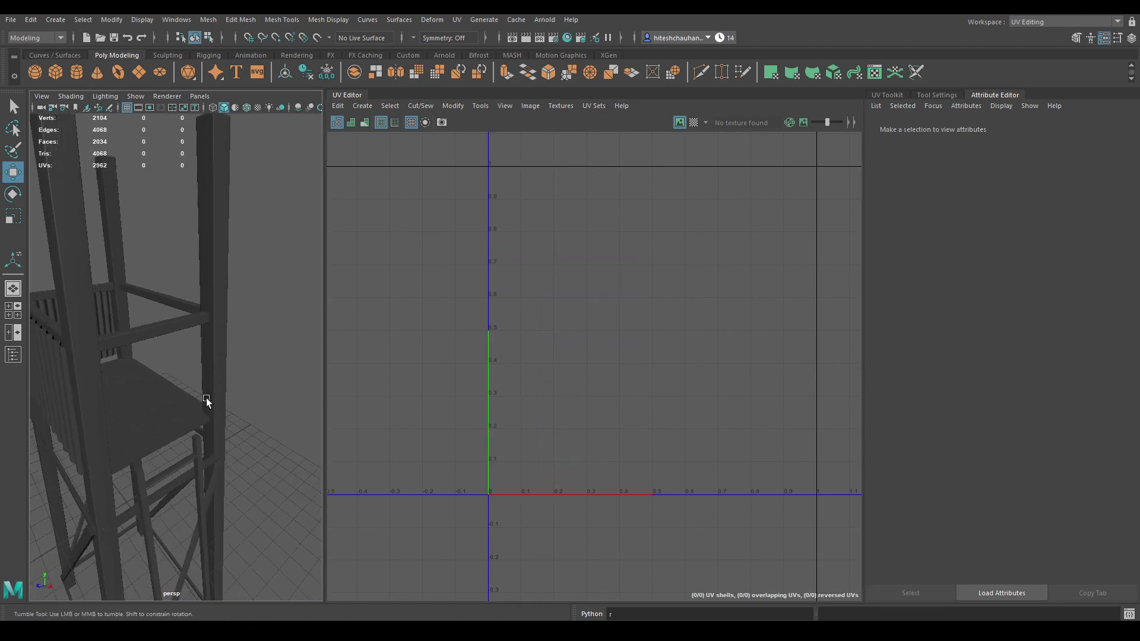
left_click(205, 397)
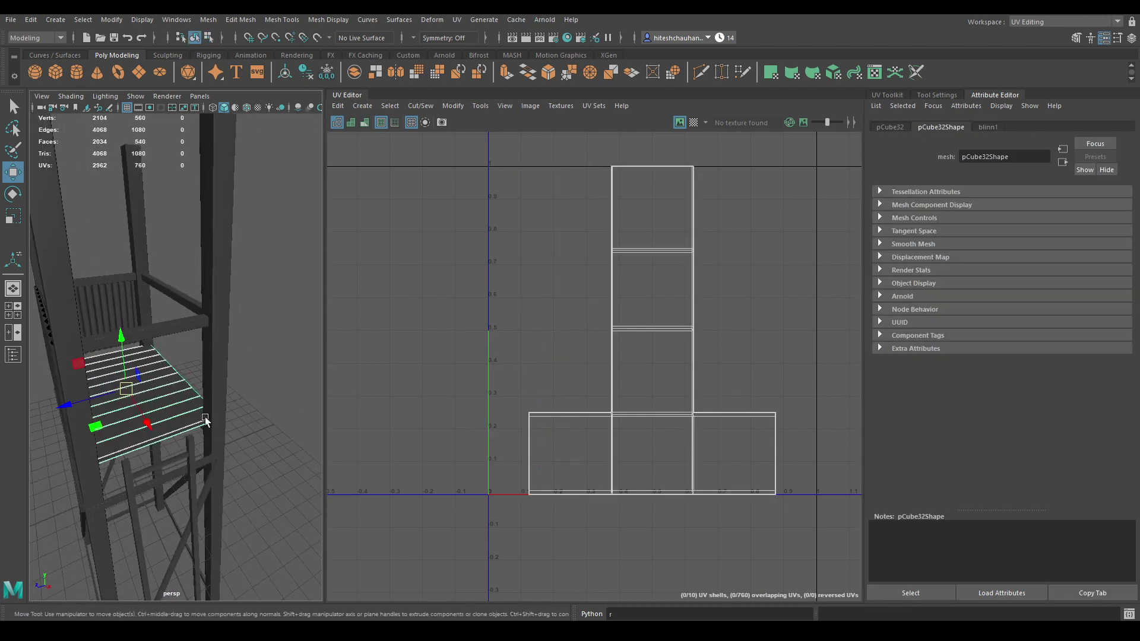
left_click_drag(205, 421, 219, 315, "alt")
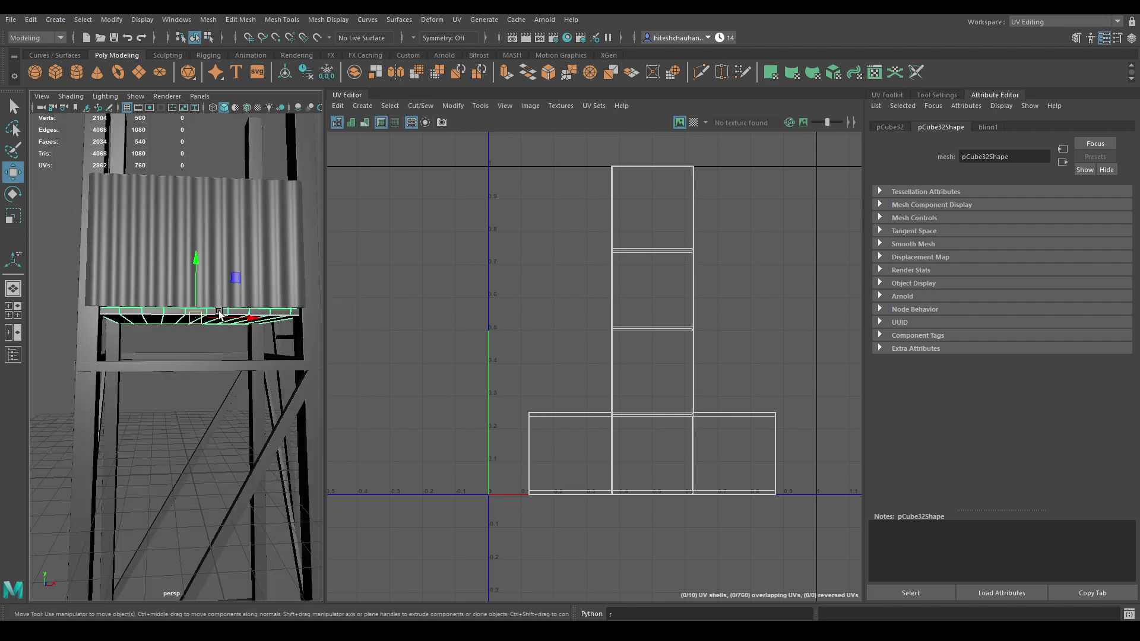
right_click_drag(220, 316, 218, 567)
left_click_drag(144, 338, 141, 300, "alt")
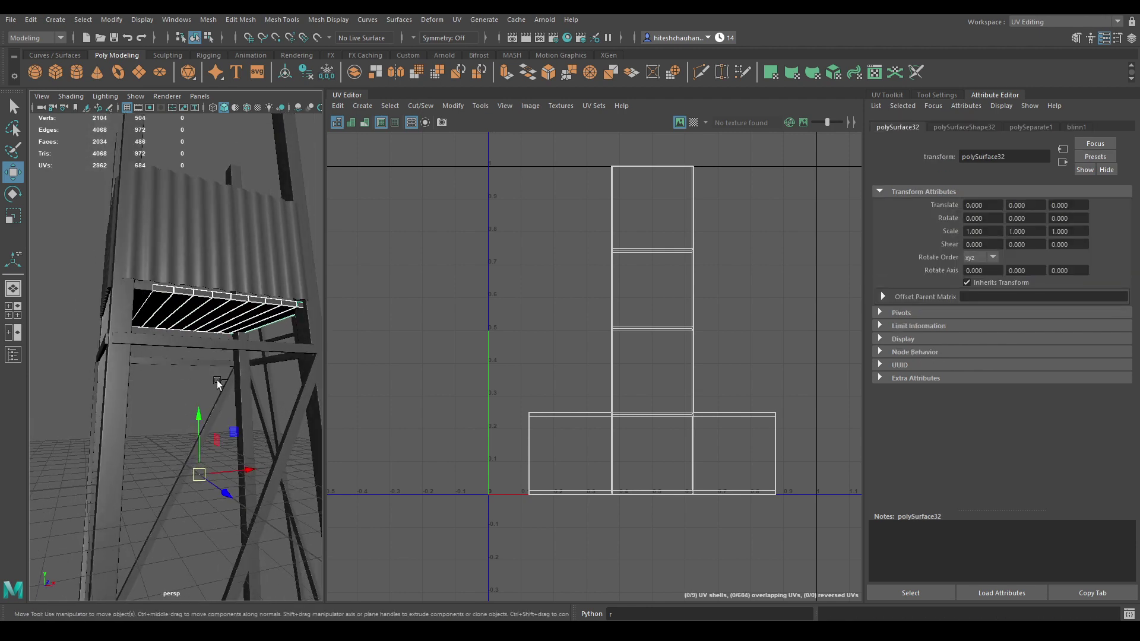
left_click_drag(217, 384, 251, 336, "alt")
key("Delete")
- Apply an automatic UV projection to the remaining floor plank
left_click(119, 306)
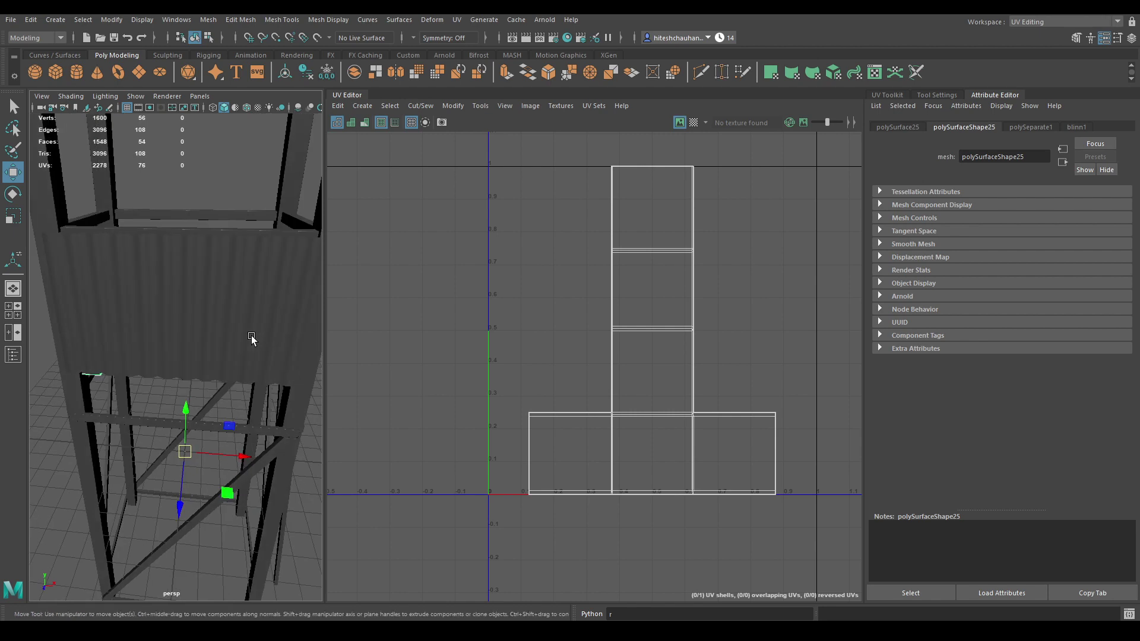
left_click(362, 107)
left_click(393, 151)
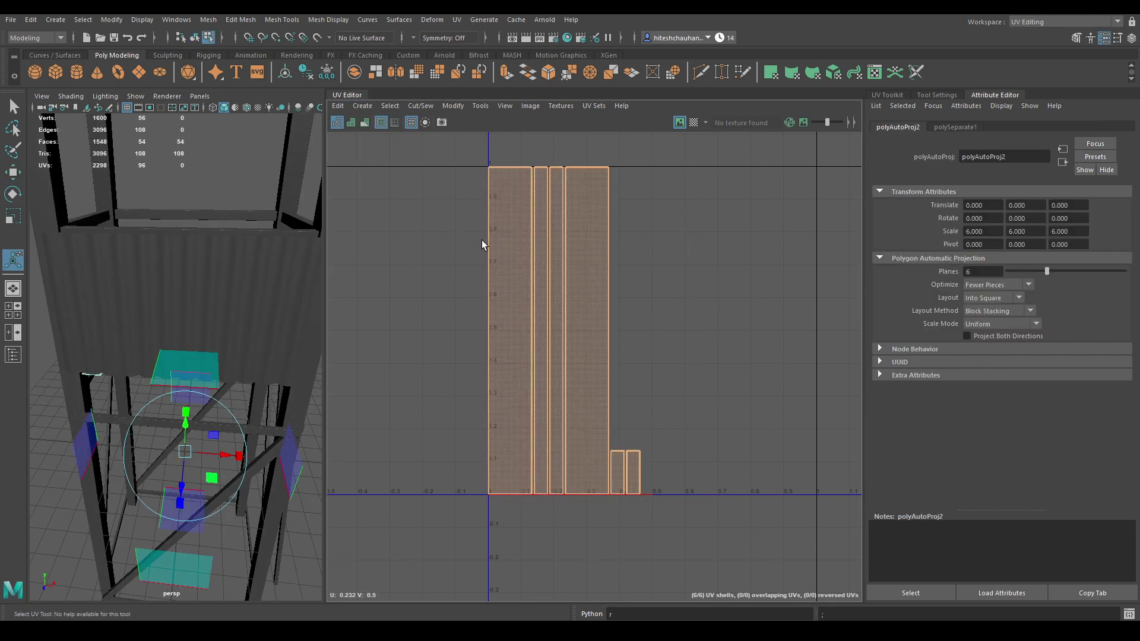
- Move and sew the plank's long side strips and both end caps into a single UV shell
right_click_drag(526, 277, 509, 143)
left_click(532, 269)
left_click(549, 235)
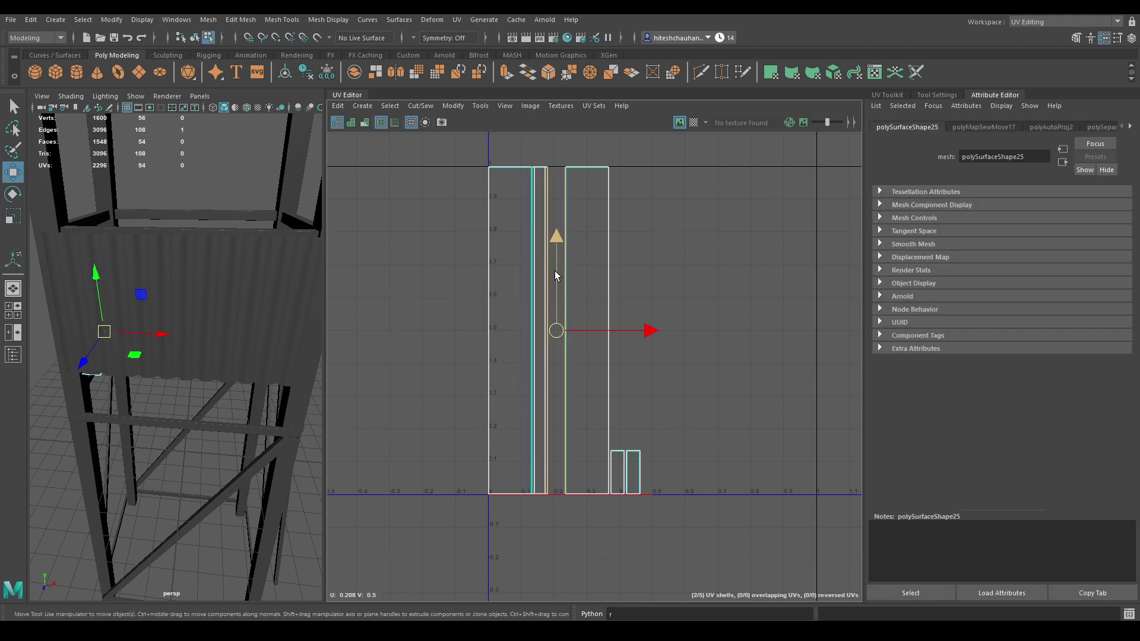
right_click_drag(555, 271, 541, 56, "shift")
left_click(552, 218)
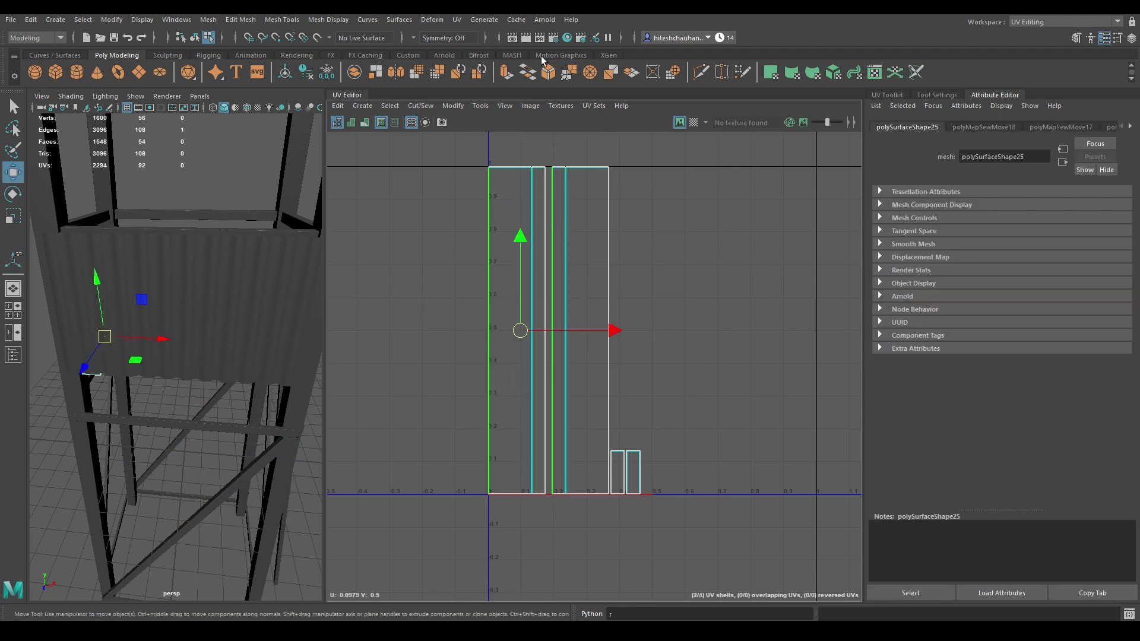
left_click(583, 169)
left_click(595, 497, "shift")
right_click_drag(636, 432, 576, 216, "shift")
- Unfold the plank's UV shell and move and sew the open edge near its upper end cap
left_click(575, 216)
right_click_drag(603, 174, 432, 174, "shift")
scroll(575, 176, "up", 8)
middle_click_drag(576, 178, 640, 305, "alt")
scroll(621, 284, "up", 6)
right_click_drag(575, 169, 574, 137)
double_click(532, 195)
right_click_drag(542, 195, 554, 151, "shift")
scroll(653, 442, "down", 4)
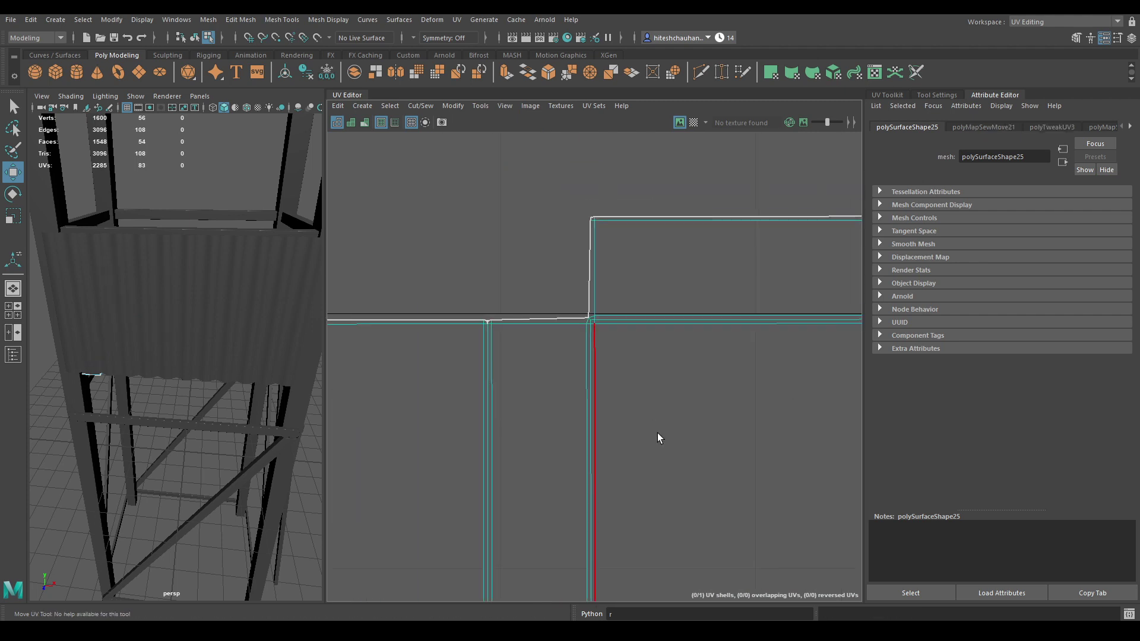
- Move and sew the open edge near the floor plank's lower end cap
middle_click_drag(658, 434, 568, 152, "alt")
middle_click_drag(583, 448, 599, 255, "alt")
scroll(628, 247, "down", 3)
middle_click_drag(658, 451, 643, 290, "alt")
scroll(720, 563, "up", 7)
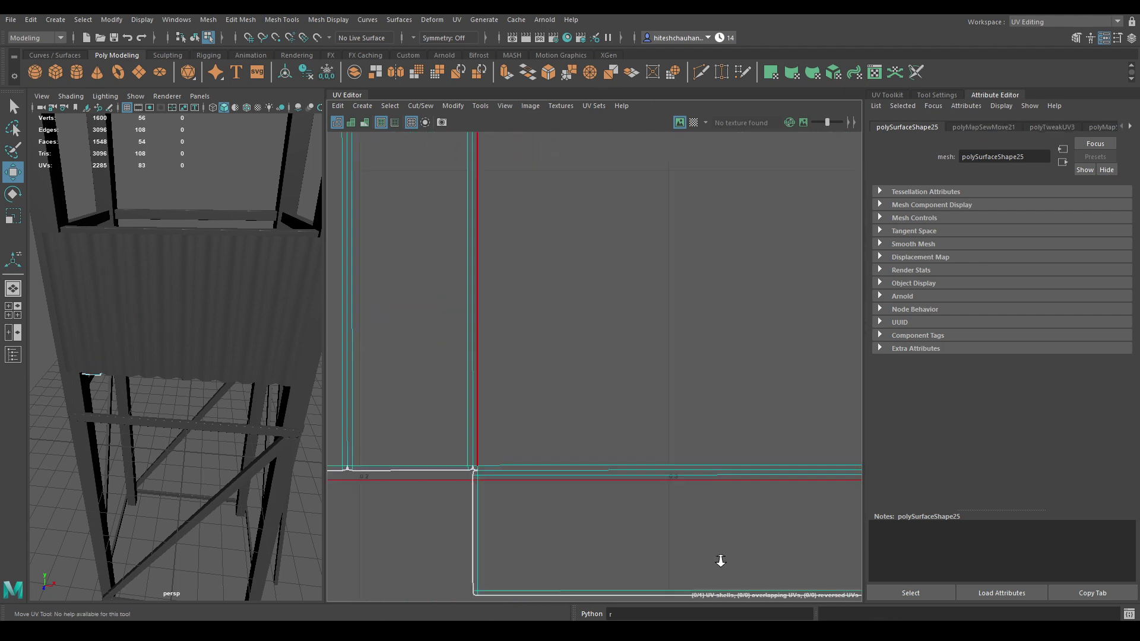
middle_click_drag(720, 563, 691, 40, "alt")
left_click_drag(438, 330, 439, 331)
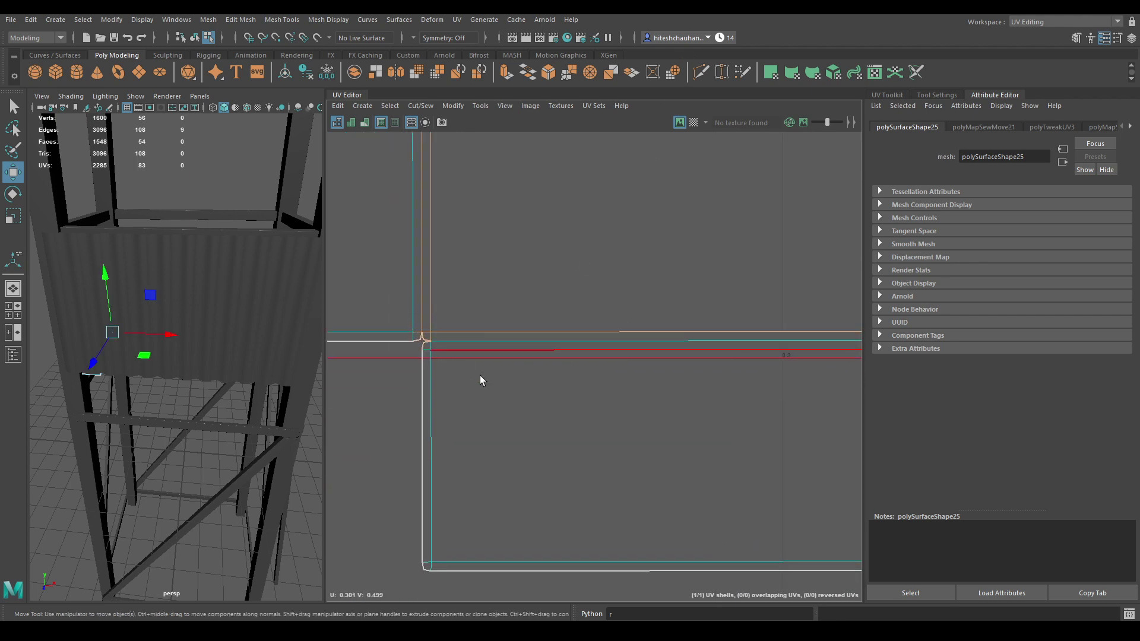
right_click_drag(480, 375, 484, 223, "shift")
scroll(552, 169, "down", 11)
scroll(619, 219, "down", 2)
middle_click_drag(649, 135, 664, 205, "alt")
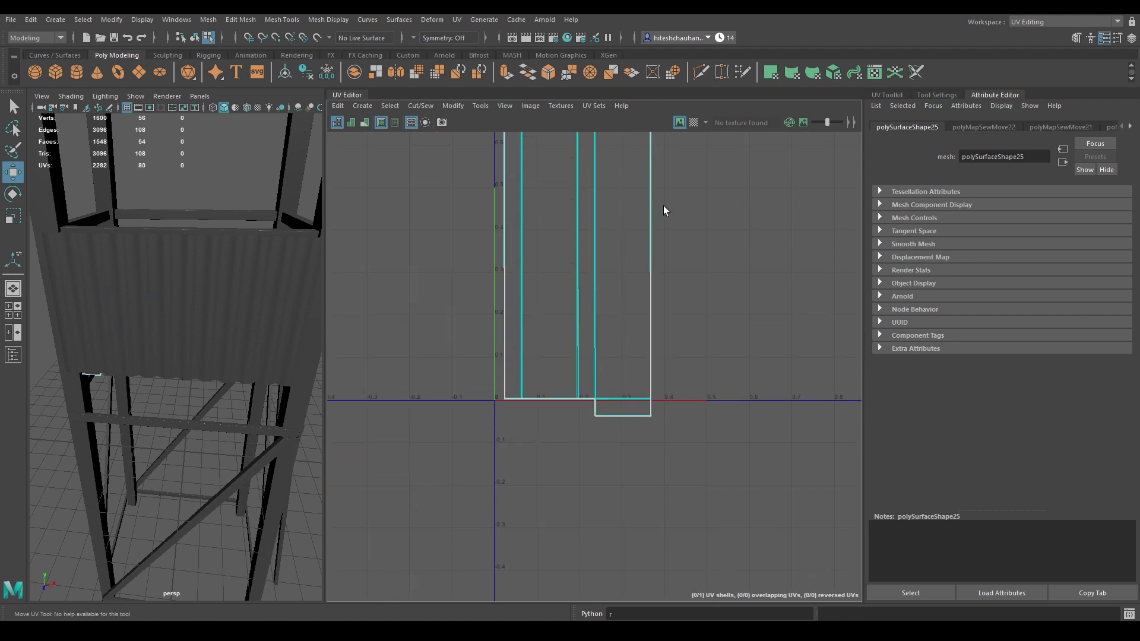
- Lay out the floor plank's whole UV shell within the 0 to 1 space and return to object selection
right_click_drag(663, 203, 515, 243)
left_click(614, 176)
scroll(629, 198, "up", 2)
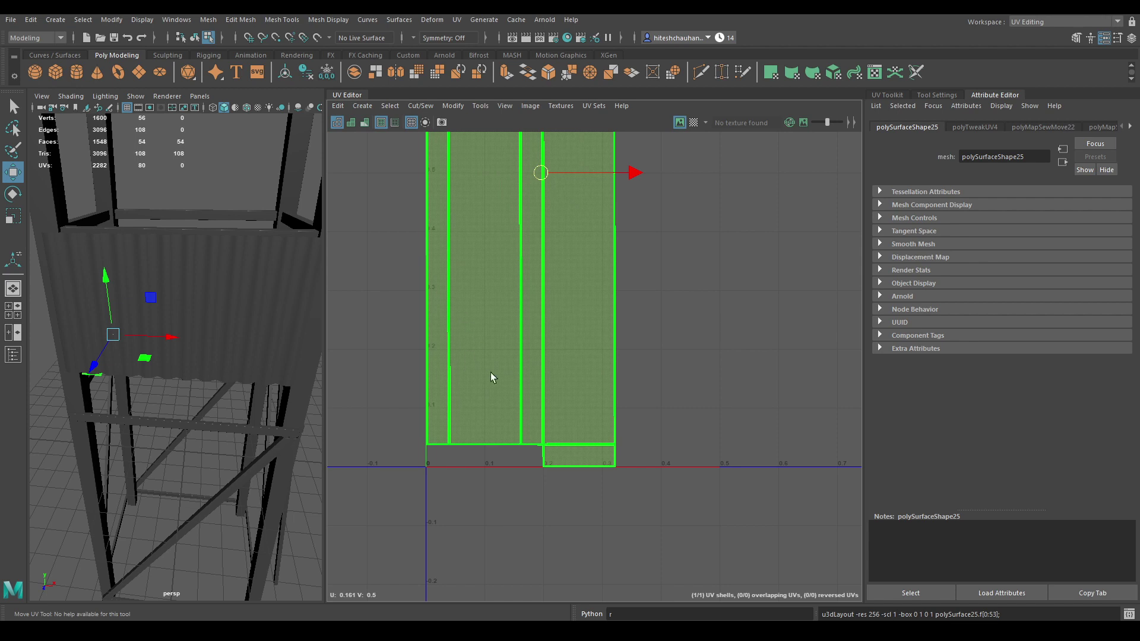
right_click_drag(170, 242, 227, 225)
- Apply an automatic UV projection to the rectangular frame of four horizontal beams below the corrugated wall
left_click_drag(221, 261, 207, 236, "alt")
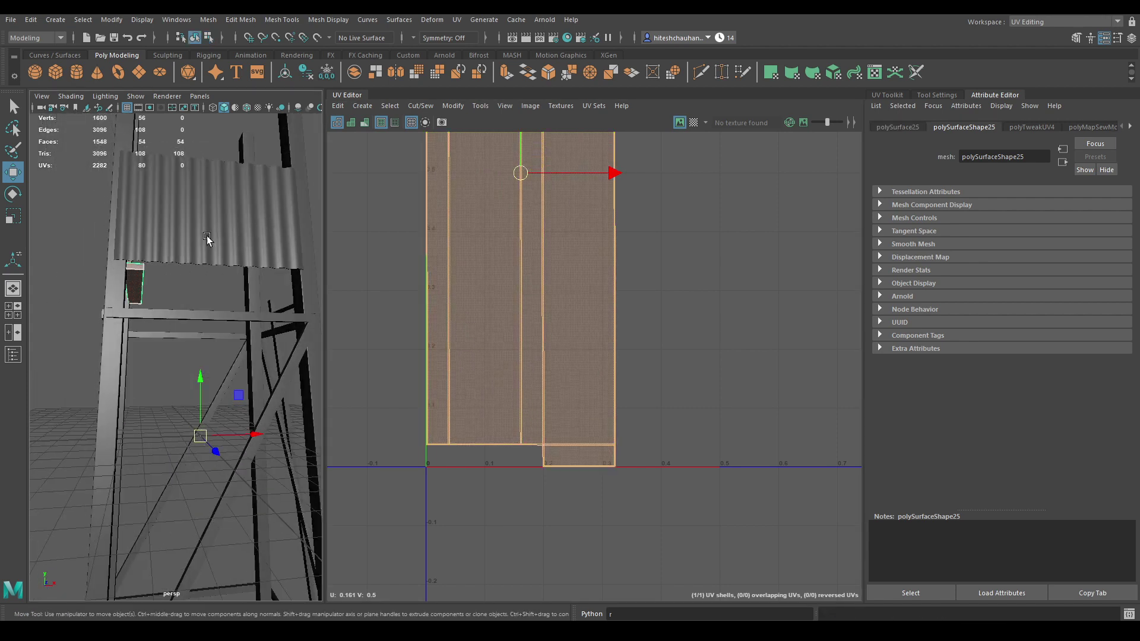
key("space")
left_click(203, 317)
scroll(203, 320, "up", 3)
left_click_drag(203, 323, 229, 389, "alt")
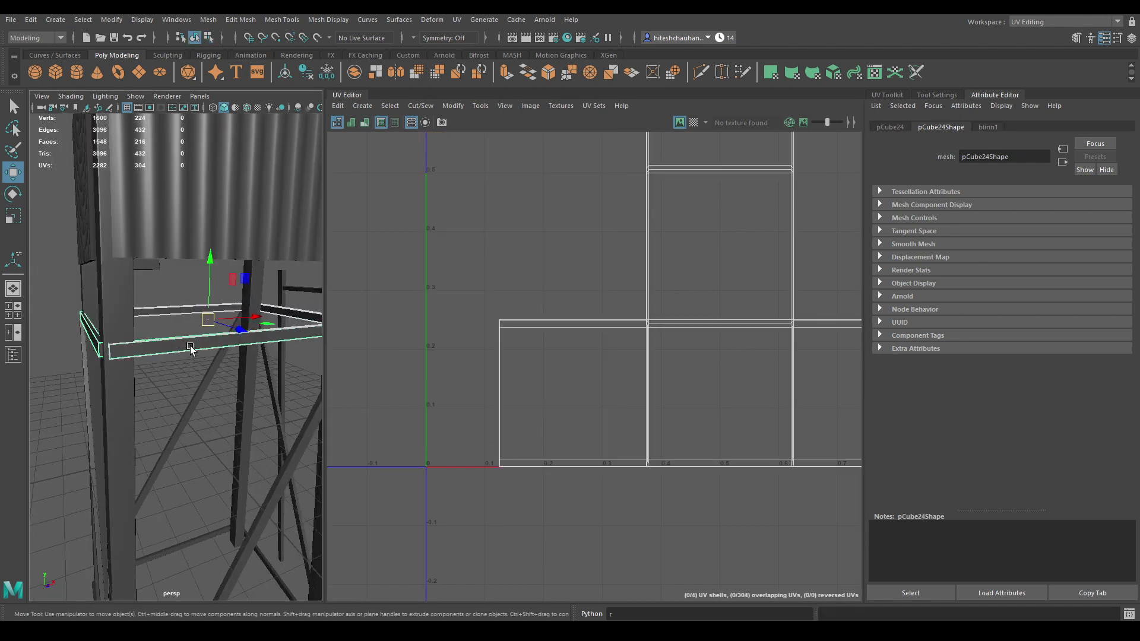
left_click(362, 105)
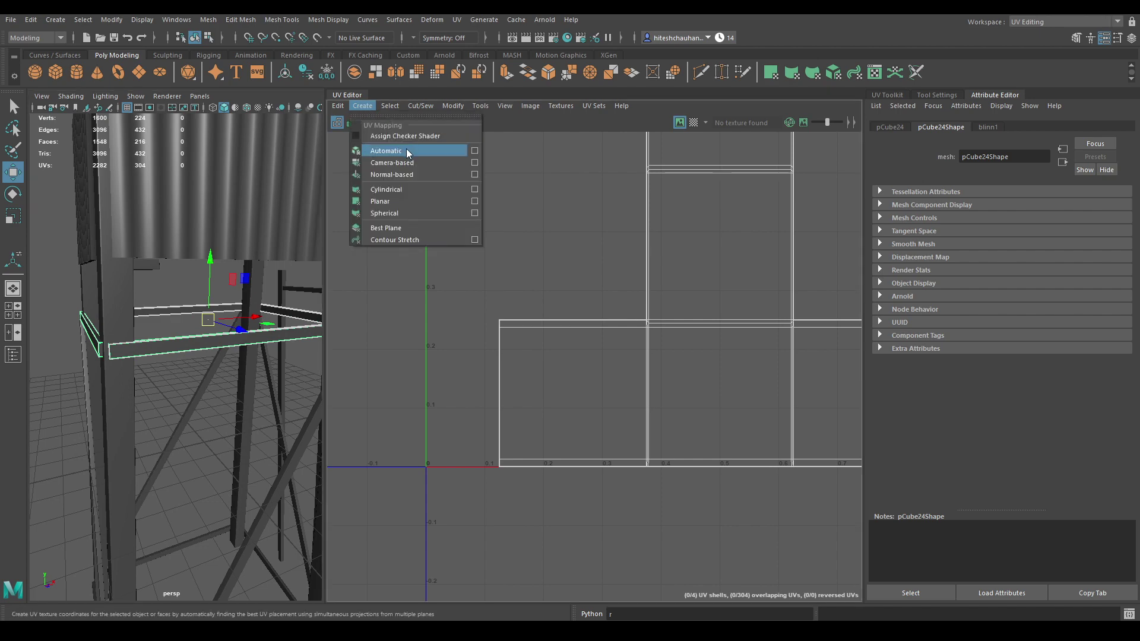
left_click(407, 152)
- Move and sew the first long beam's side strips together and shift the resulting UV shell away from the others
right_click_drag(596, 243, 594, 242)
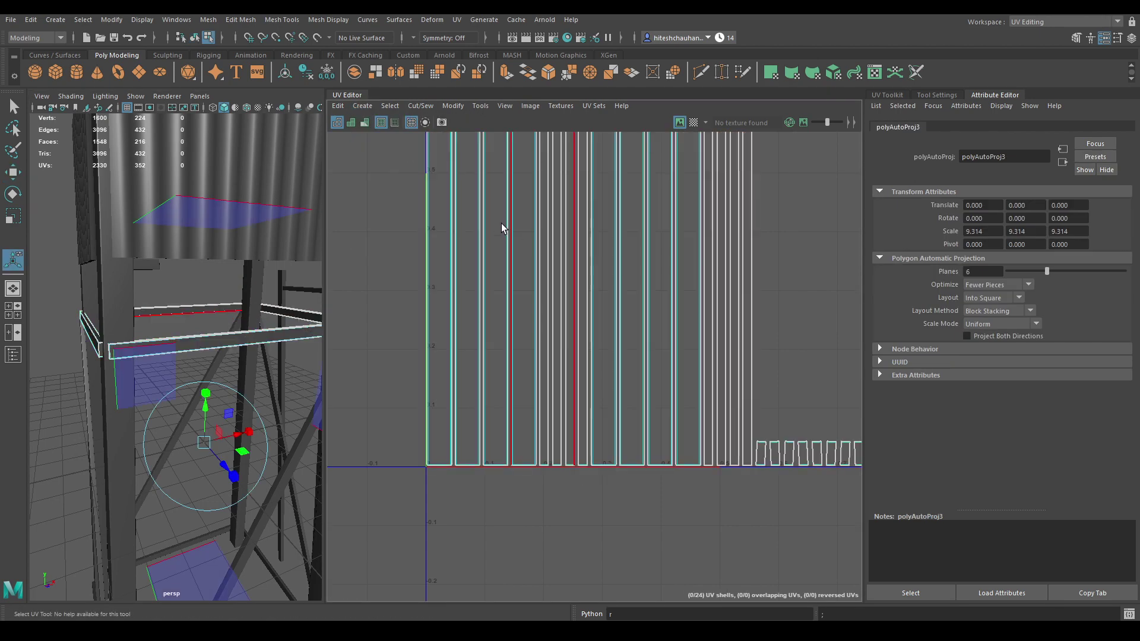
scroll(501, 223, "up", 5)
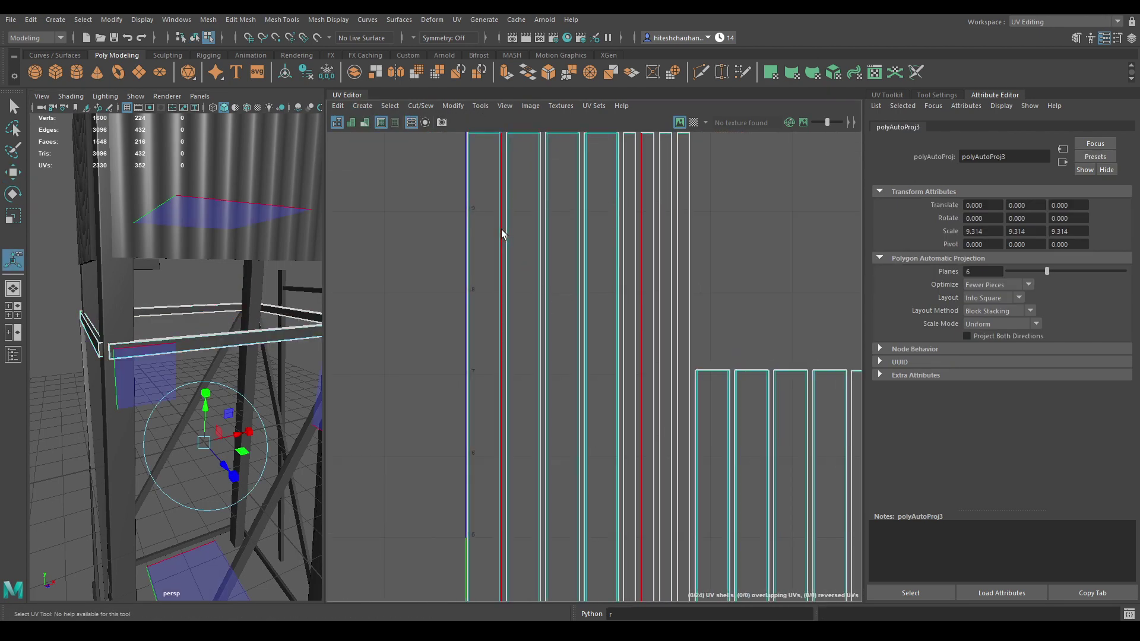
left_click(502, 231)
mouse_move(534, 281)
right_mouse_down("shift")
mouse_move(528, 193)
mouse_move(532, 202)
mouse_move(497, 188)
right_mouse_up("shift")
left_click(515, 193)
left_click(491, 199)
left_click_drag(596, 536, 445, 537)
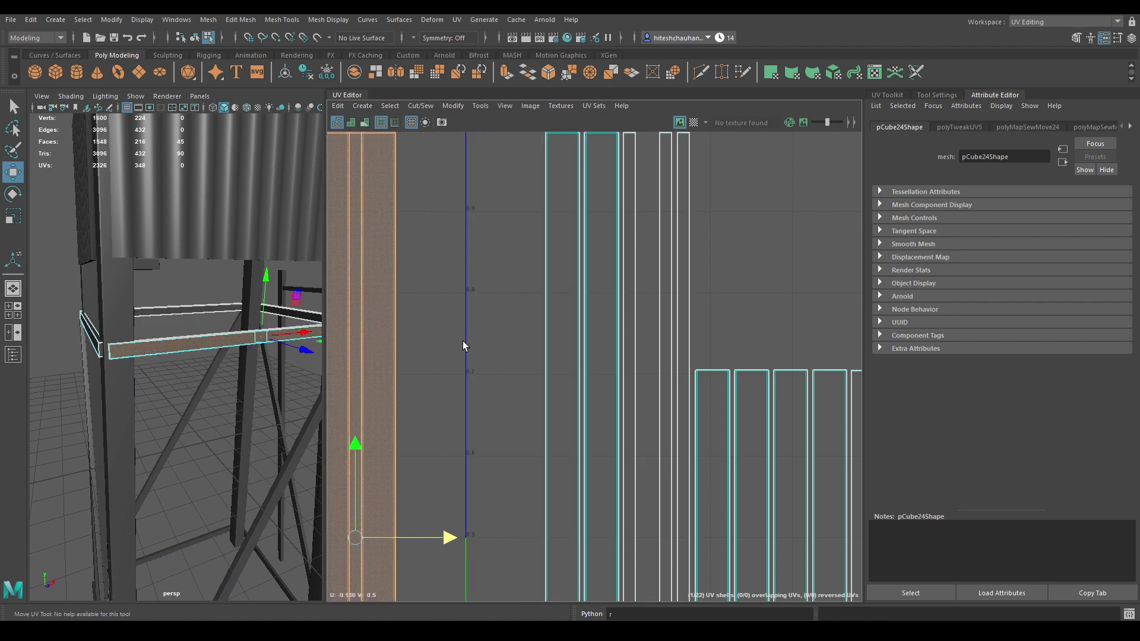
- Move and sew the second long beam's strips into one UV shell and attach the remaining narrow strip to the first long beam
left_click(461, 300)
left_click(545, 331)
right_click_drag(529, 367, 522, 265, "shift")
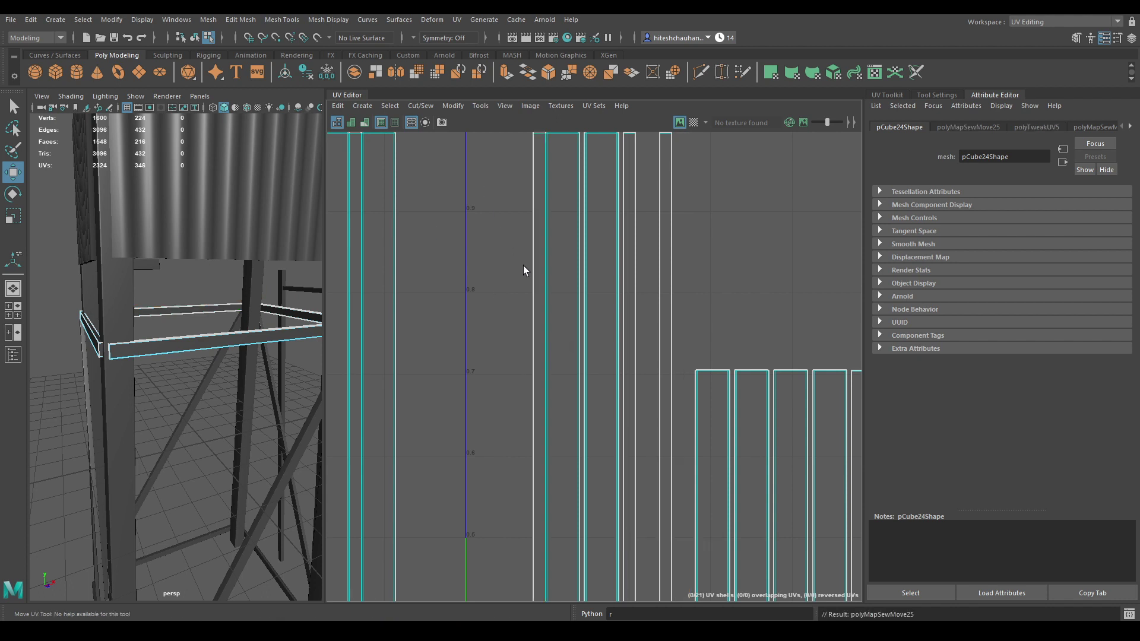
left_click(535, 269)
right_click_drag(499, 330, 480, 243, "shift")
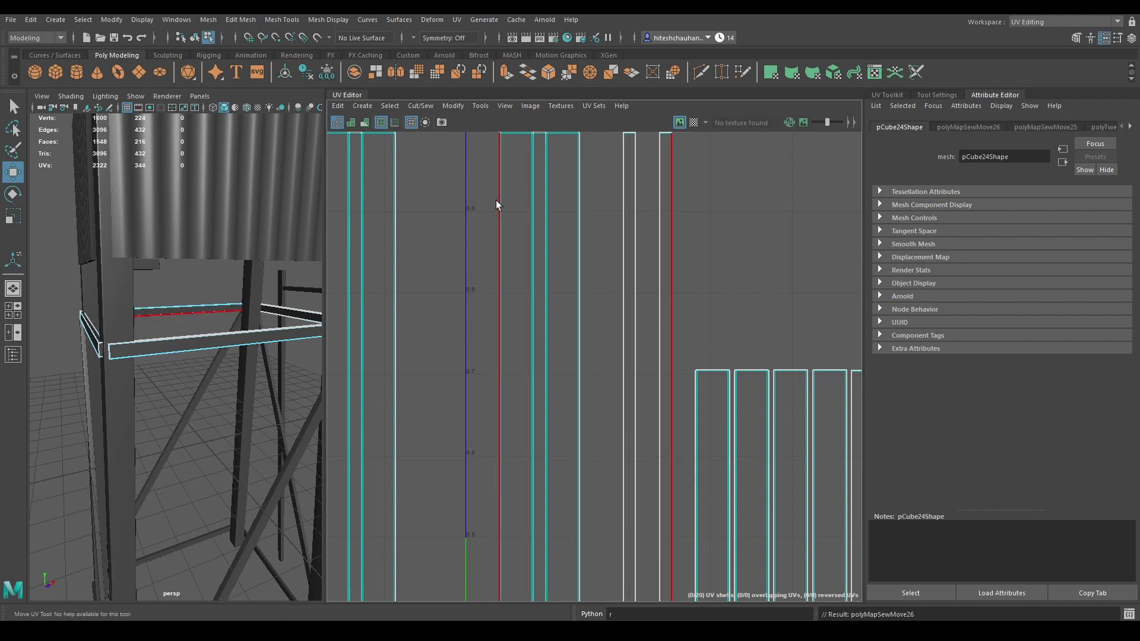
left_click(497, 200)
right_click_drag(479, 194, 446, 122, "shift")
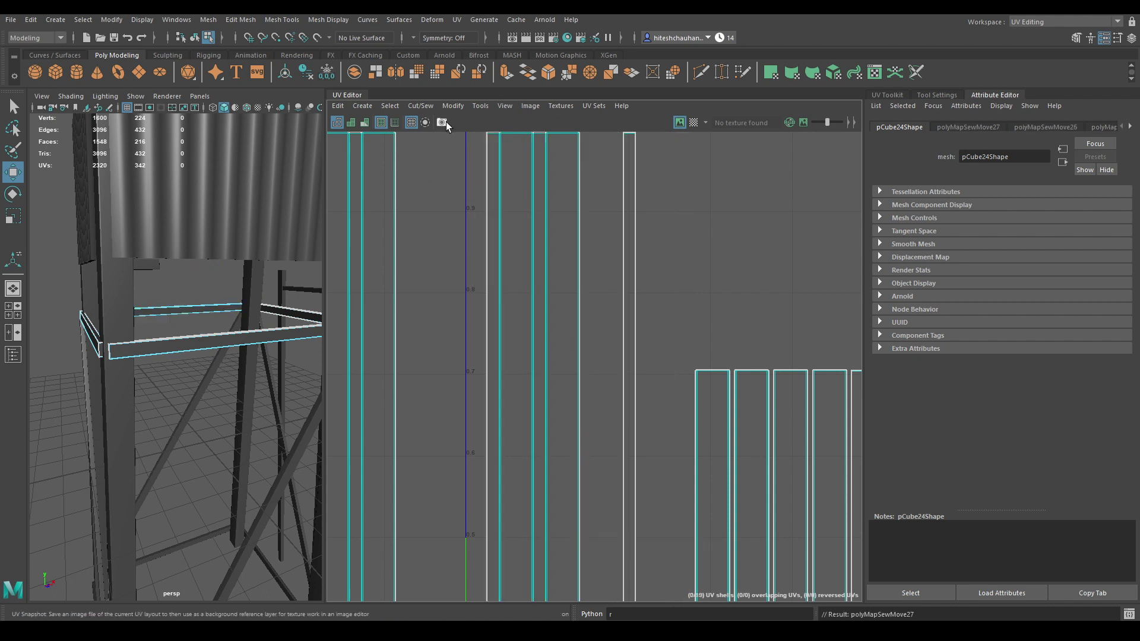
left_click(622, 237)
right_click_drag(625, 287, 618, 213, "shift")
- Move and sew two narrow side strips onto the wide strips of the first short beam
right_click_drag(617, 213, 598, 53, "alt")
middle_click_drag(626, 246, 610, 175, "alt")
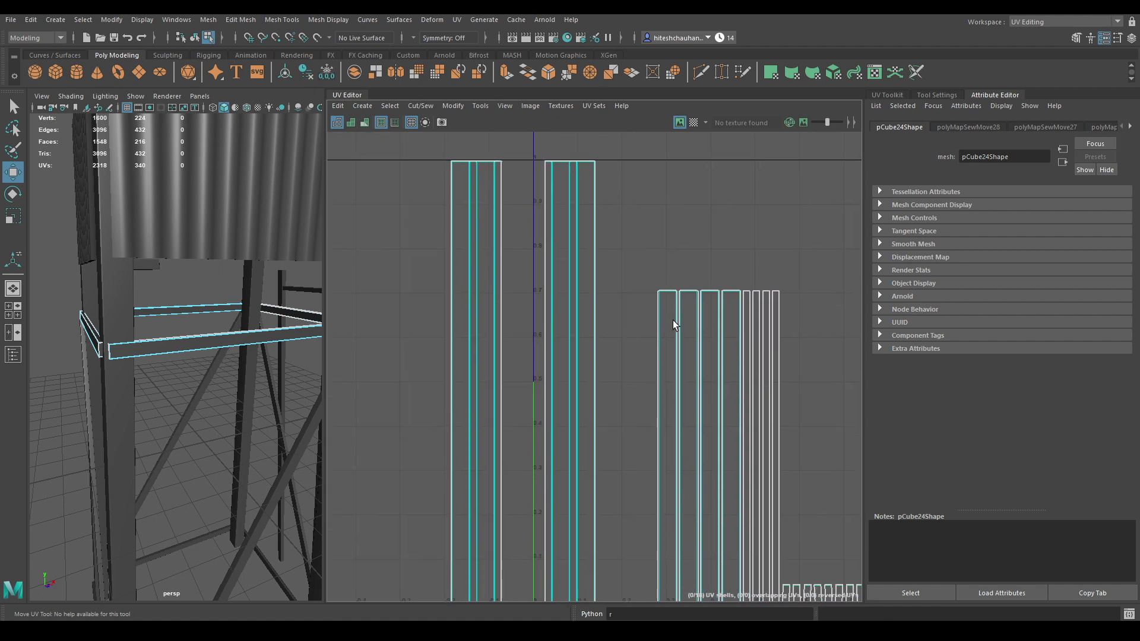
middle_click_drag(672, 320, 608, 178, "alt")
left_click(614, 255)
right_click_drag(614, 256, 628, 230, "shift")
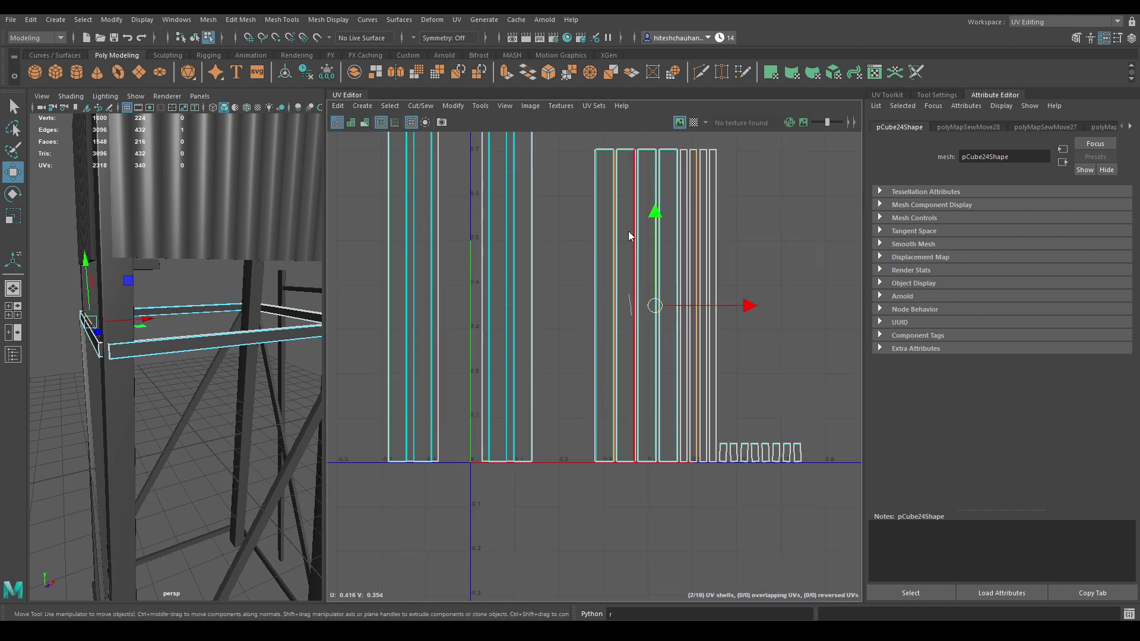
left_click(633, 237)
left_click(619, 238)
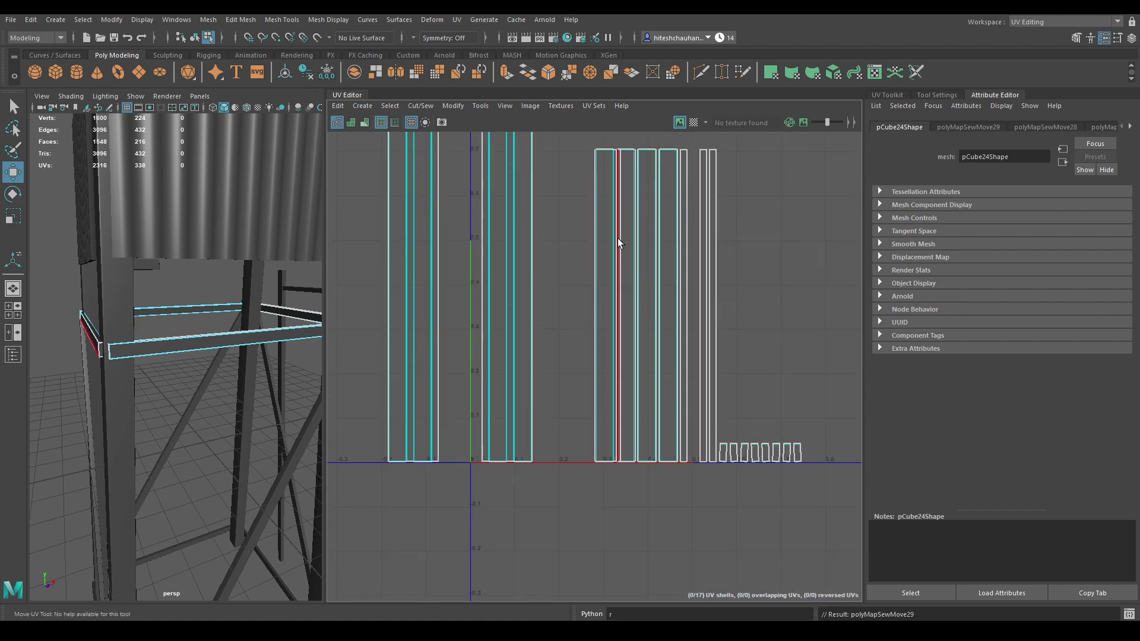
key("w")
right_click_drag(619, 265, 627, 237, "shift")
- Shift the first short beam's partial UV shell clear of its neighbours and sew the remaining strips onto it
right_click_drag(626, 154, 554, 138)
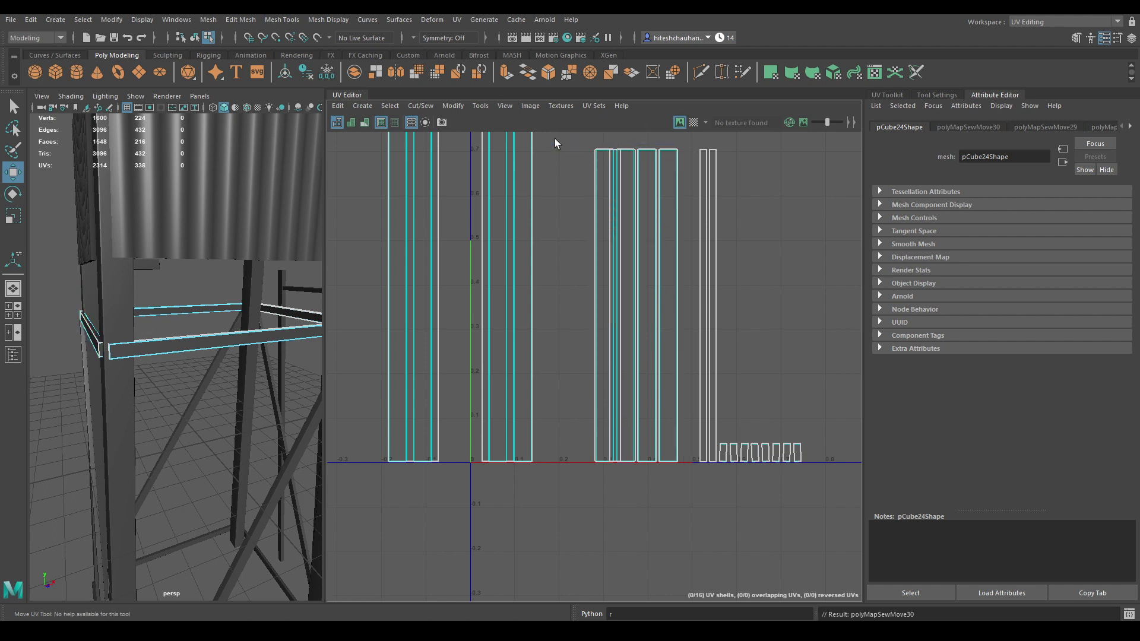
left_click(600, 200)
left_click_drag(665, 305, 614, 308)
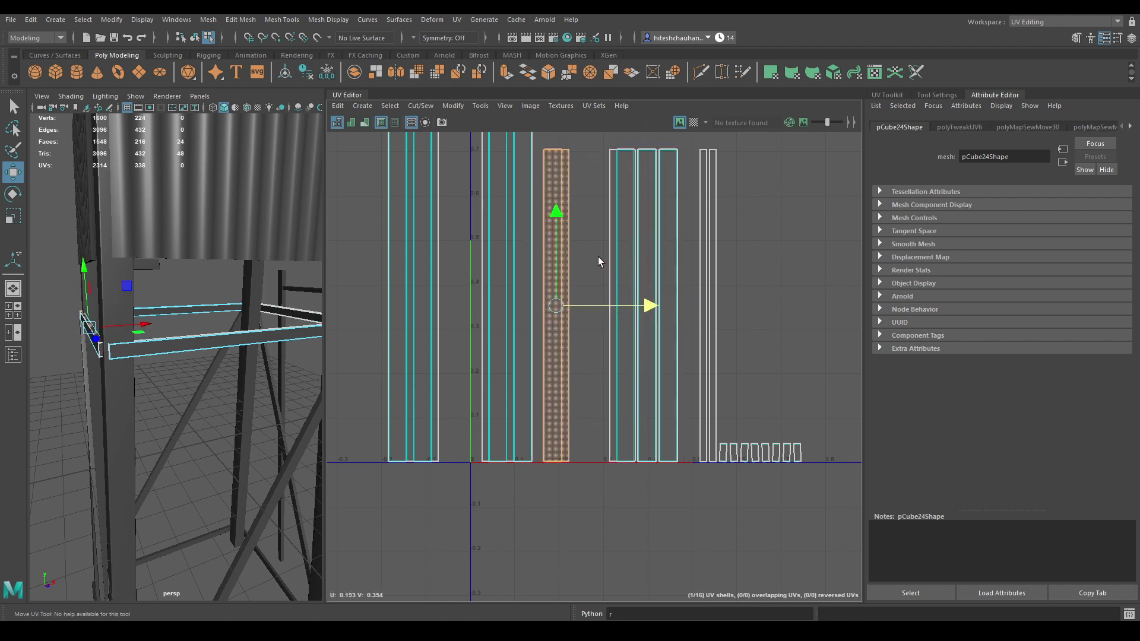
right_click_drag(597, 257, 598, 212)
left_click(574, 252)
right_click_drag(584, 259, 583, 194, "shift")
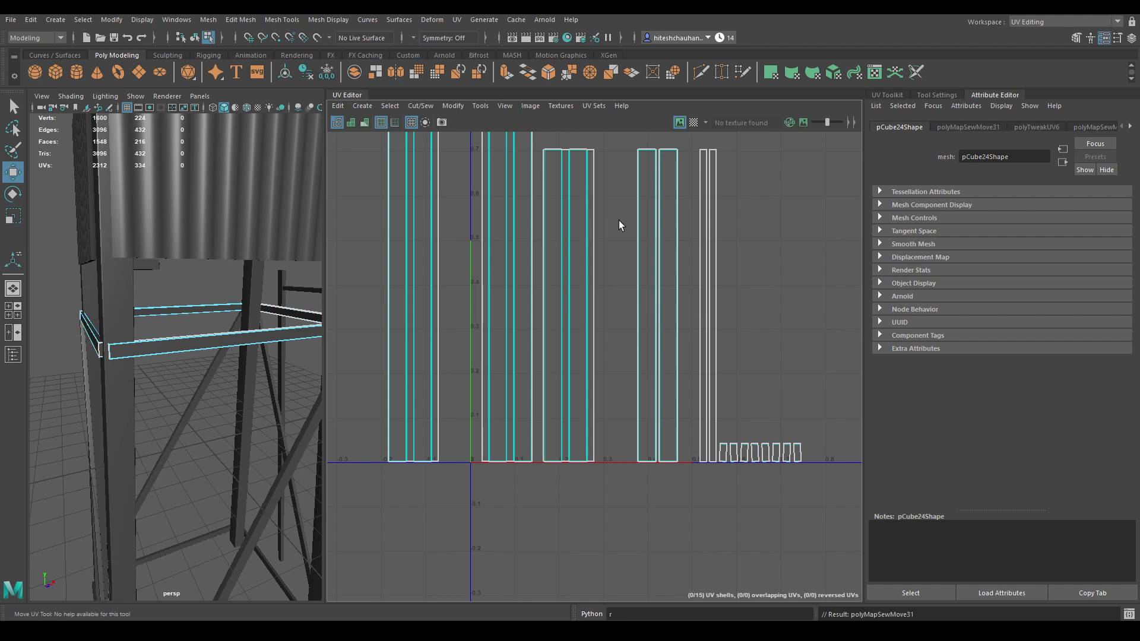
- Move and sew the second short beam's four side strips into a single UV shell
left_click(631, 239)
right_click_drag(630, 238, 632, 187, "shift")
left_click(678, 217)
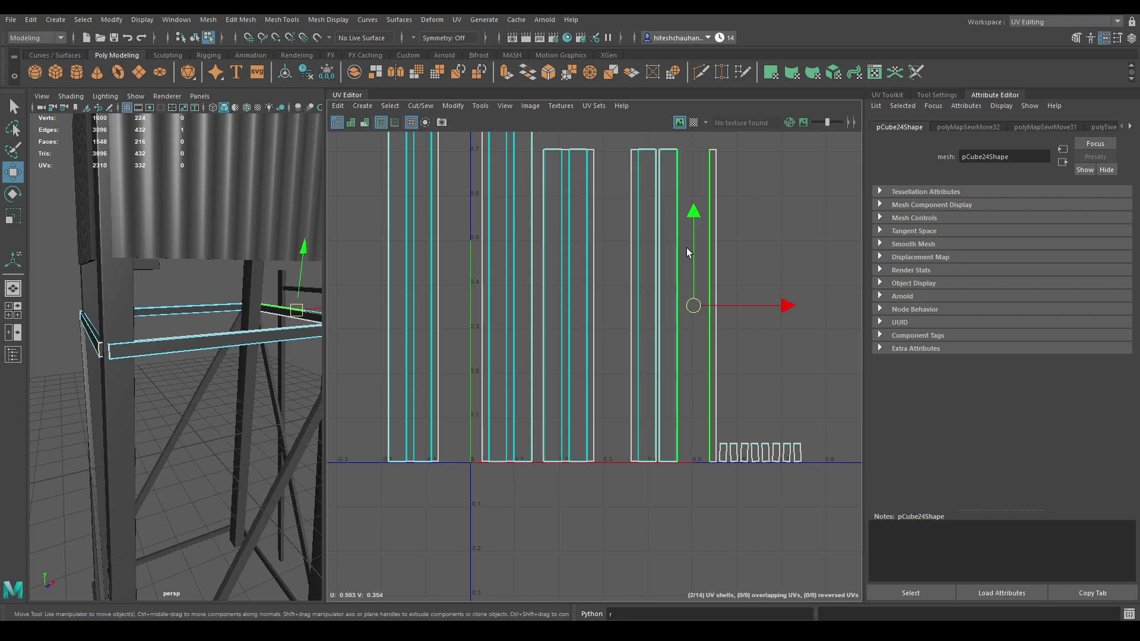
right_click_drag(686, 247, 692, 194, "shift")
left_click(690, 203)
right_click_drag(694, 235, 680, 199, "shift")
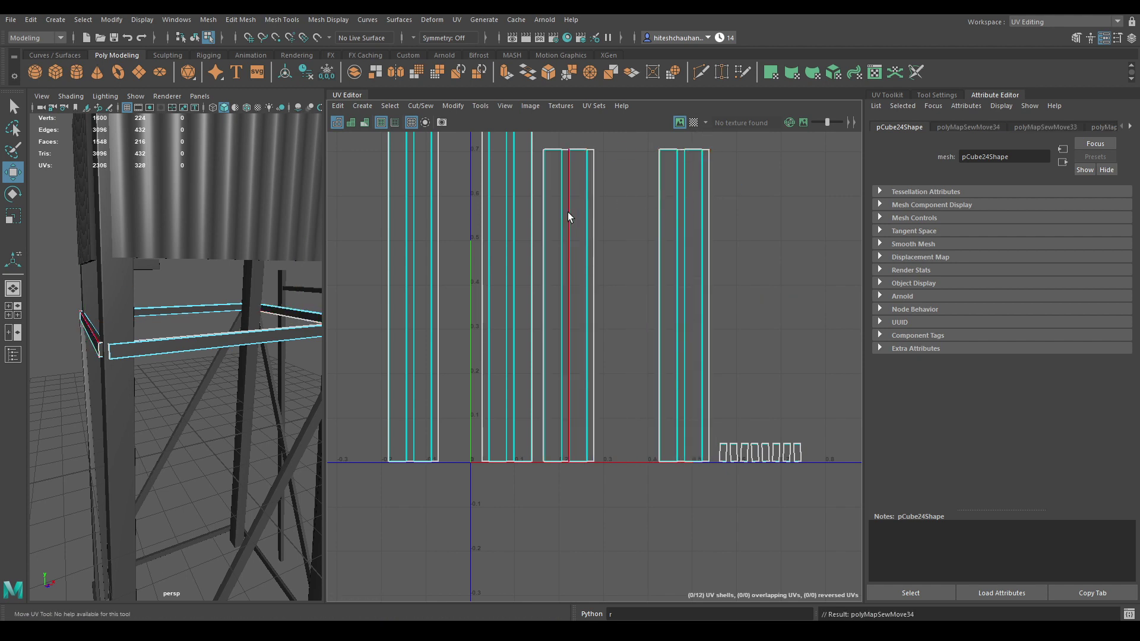
- Move and sew the end caps onto both ends of the two short beams' UV shells
left_click(668, 147)
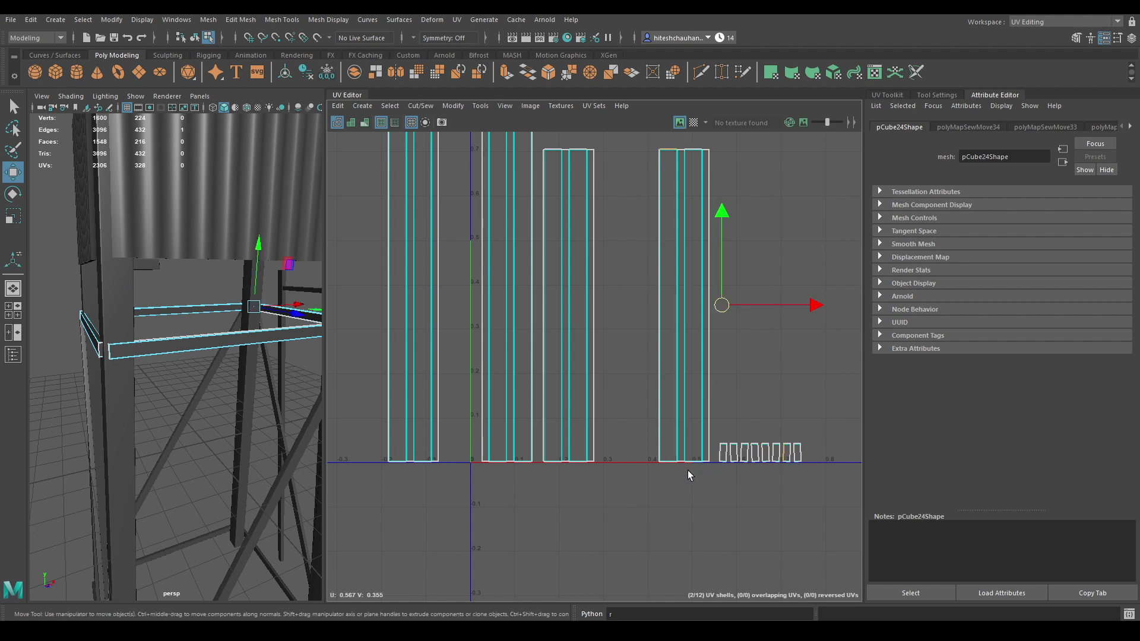
left_click(671, 465, "shift")
right_click_drag(675, 404, 672, 353, "shift")
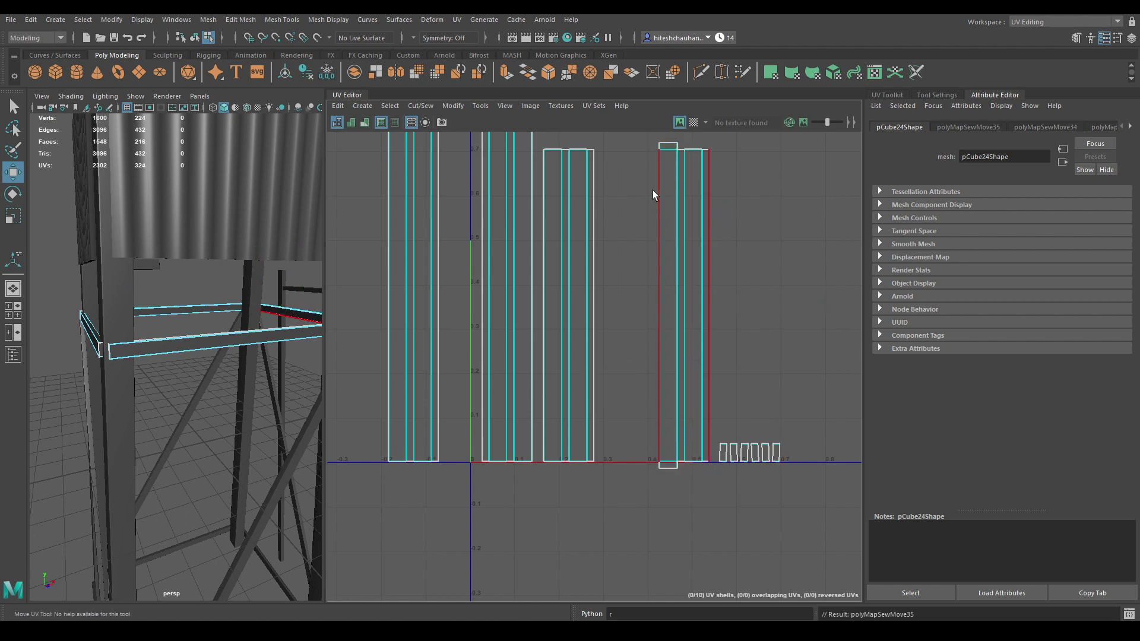
left_click(544, 145)
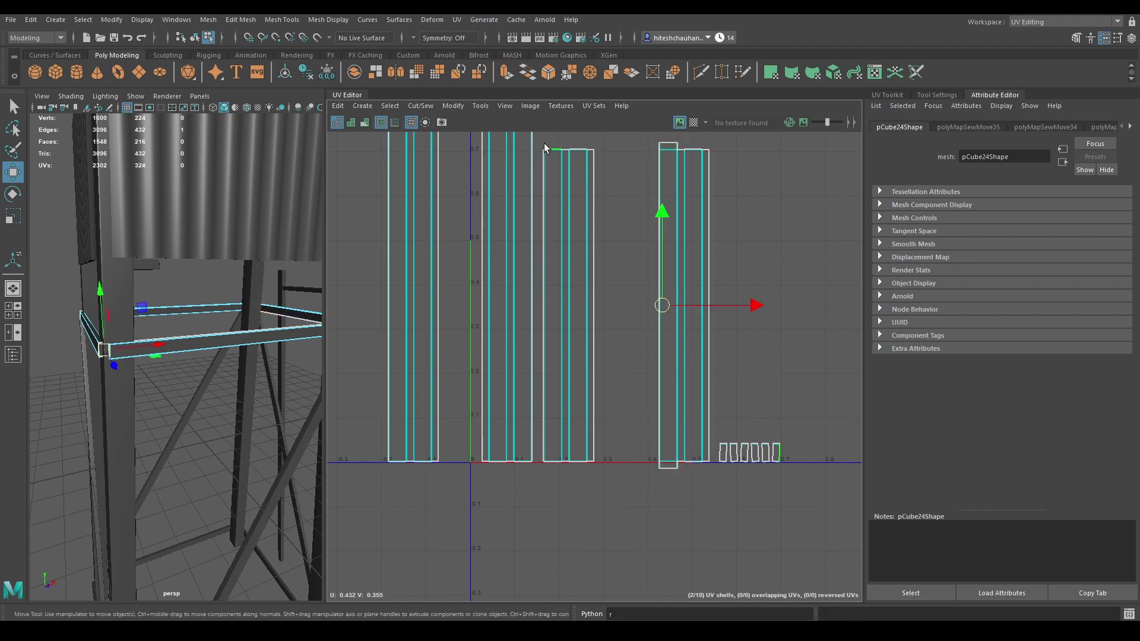
left_click(554, 468, "shift")
key("g")
- Move and sew the end caps onto both ends of the two long beams' UV shells
left_click(522, 466)
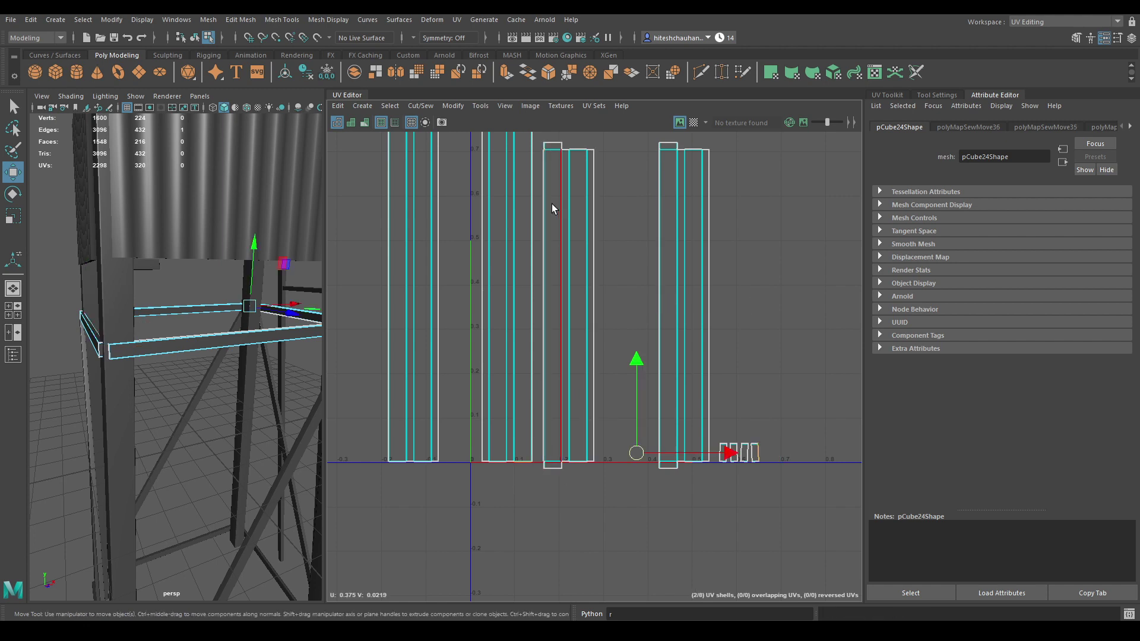
middle_click_drag(551, 212, 547, 324, "alt")
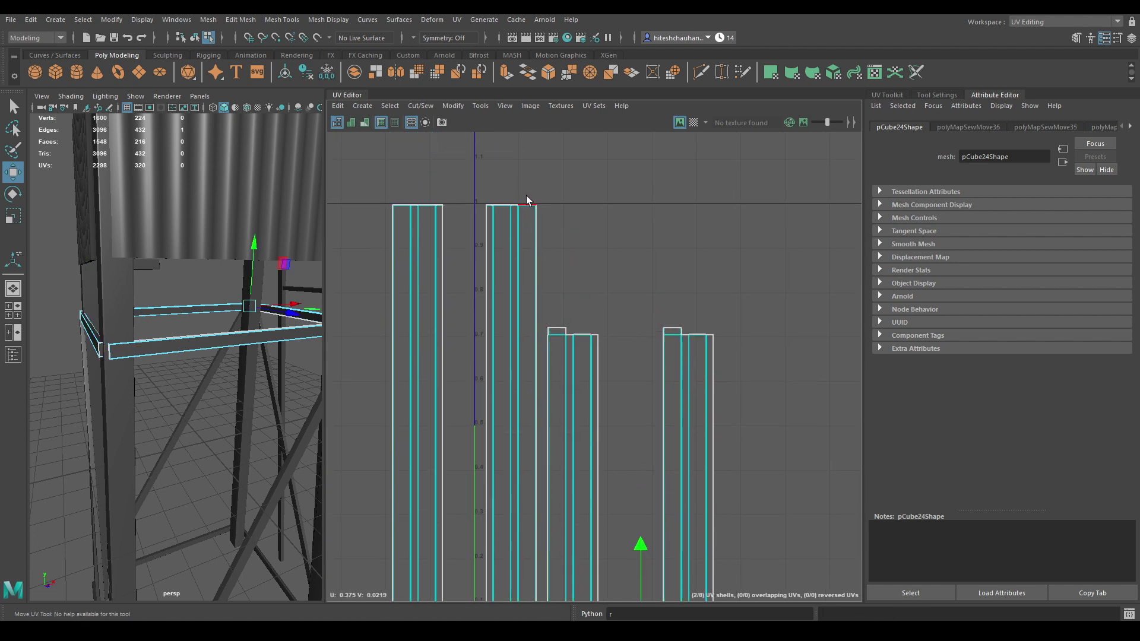
left_click(528, 202)
right_click_drag(527, 201, 433, 181, "shift")
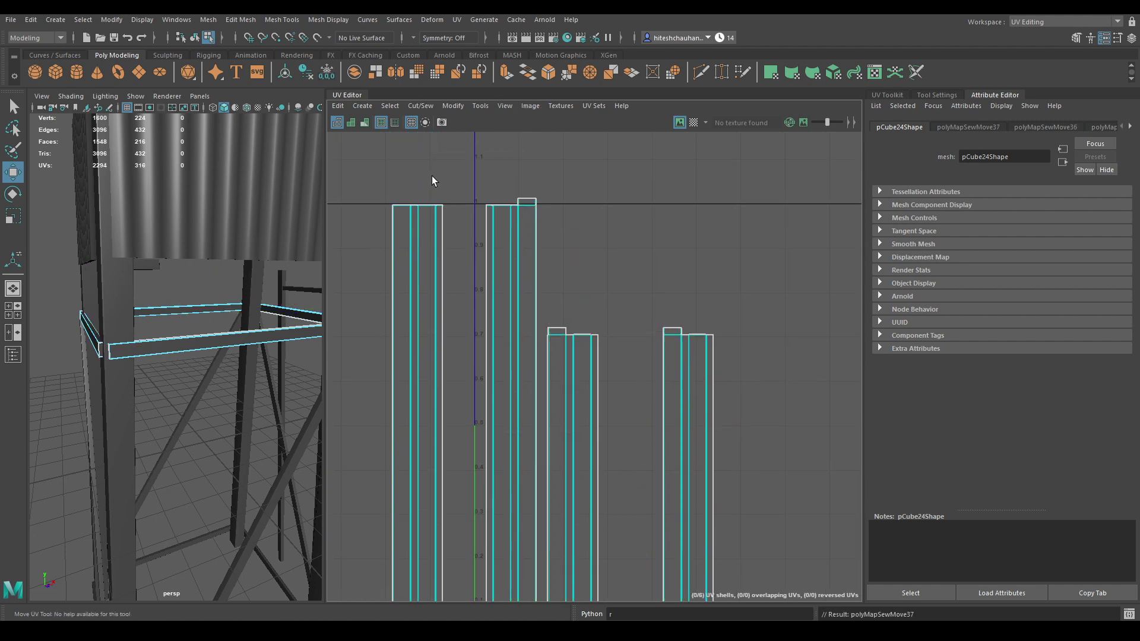
left_click(402, 204)
middle_click_drag(430, 463, 473, 333, "alt")
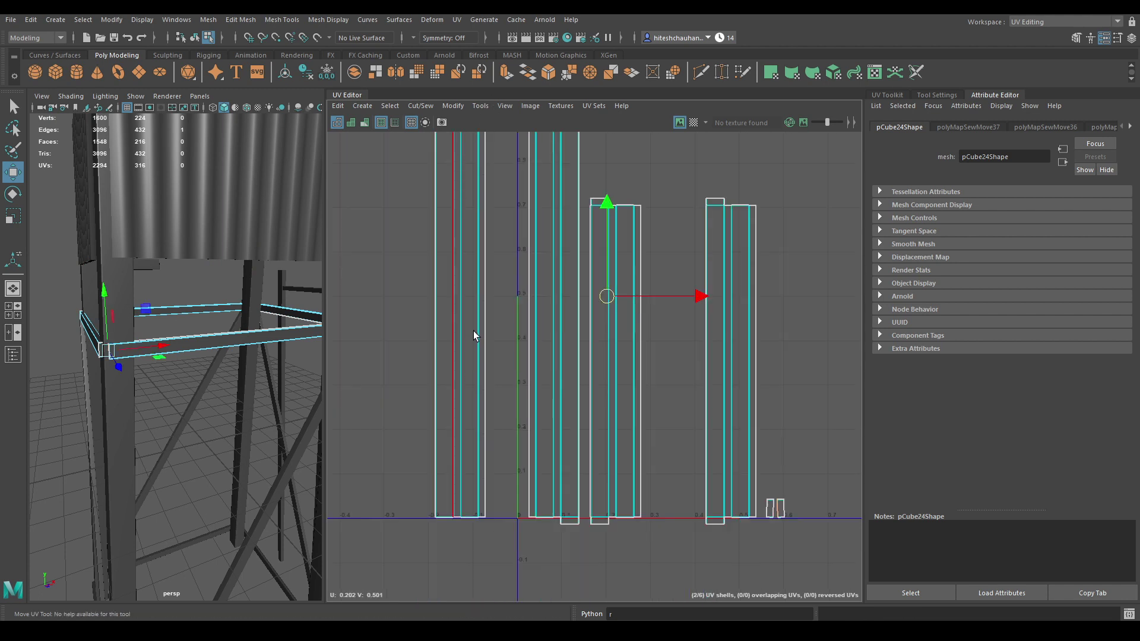
left_click(444, 525, "shift")
right_click_drag(480, 449, 410, 431, "shift")
- Unfold all four beam UV shells, lay them out within the 0 to 1 space, and return to object selection
middle_click_drag(564, 196, 566, 320, "alt")
scroll(571, 306, "down", 5)
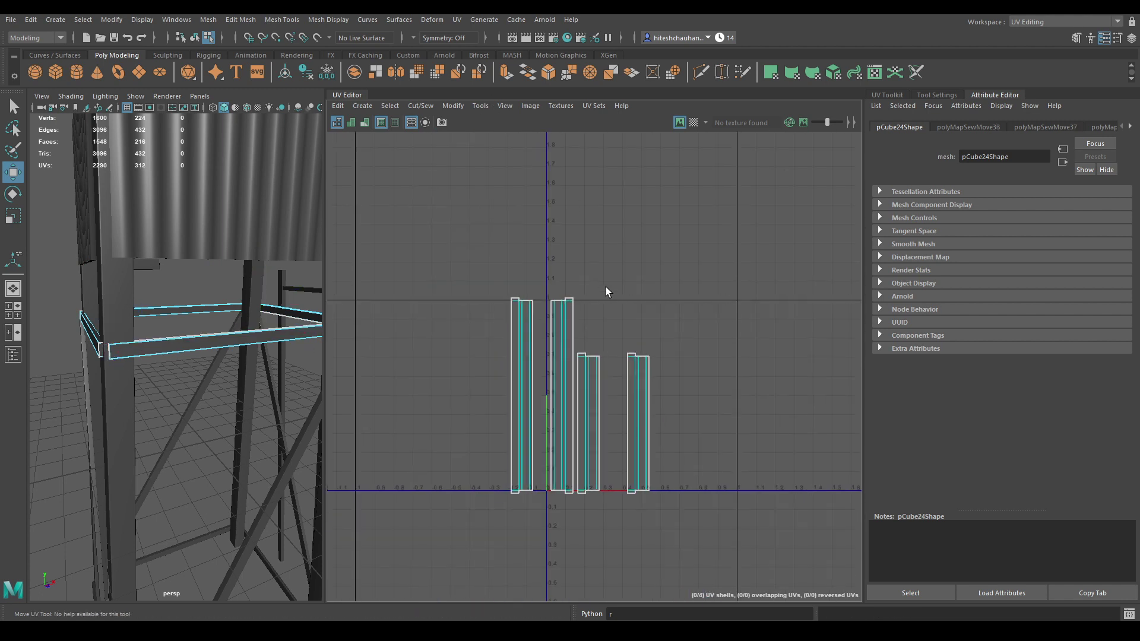
right_click_drag(611, 223, 545, 188, "shift")
left_click_drag(464, 227, 718, 486)
right_click_drag(714, 308, 634, 307, "shift")
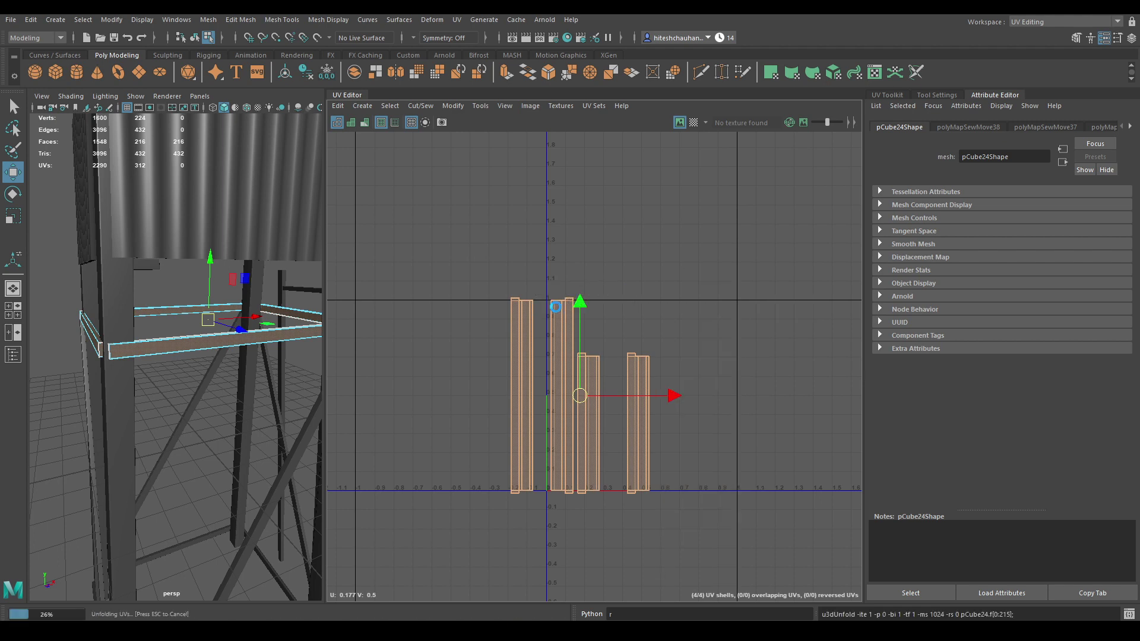
right_click_drag(667, 234, 484, 295, "shift")
right_click_drag(93, 292, 149, 273)
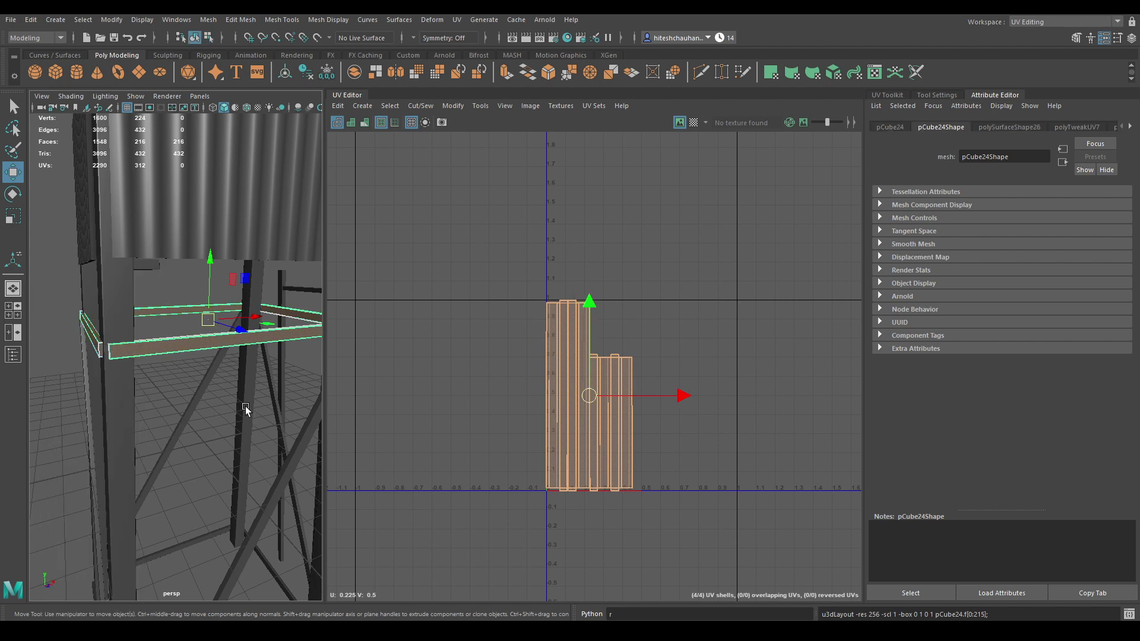
- Check the frame beams' UVs with the checker map in the viewport, then turn the map off
left_click_drag(245, 406, 86, 437, "alt")
scroll(86, 436, "down", 5)
left_click_drag(92, 315, 120, 326, "alt")
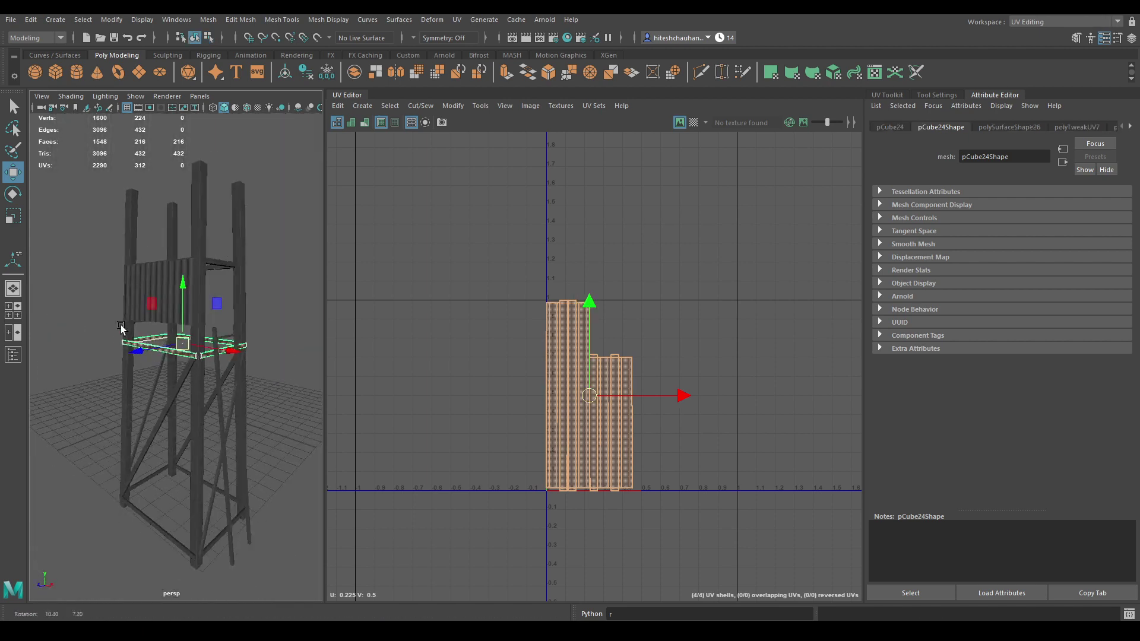
left_click(691, 121)
left_click_drag(258, 276, 273, 271, "alt")
key("f")
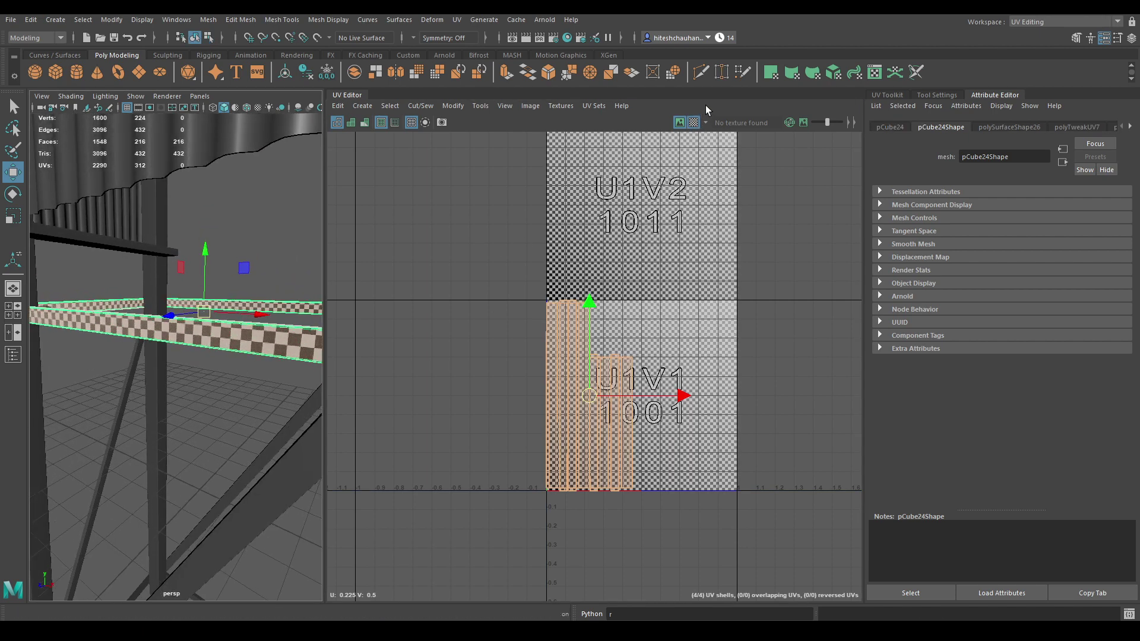
left_click(692, 122)
left_click_drag(271, 355, 226, 366, "alt")
scroll(223, 350, "down", 6)
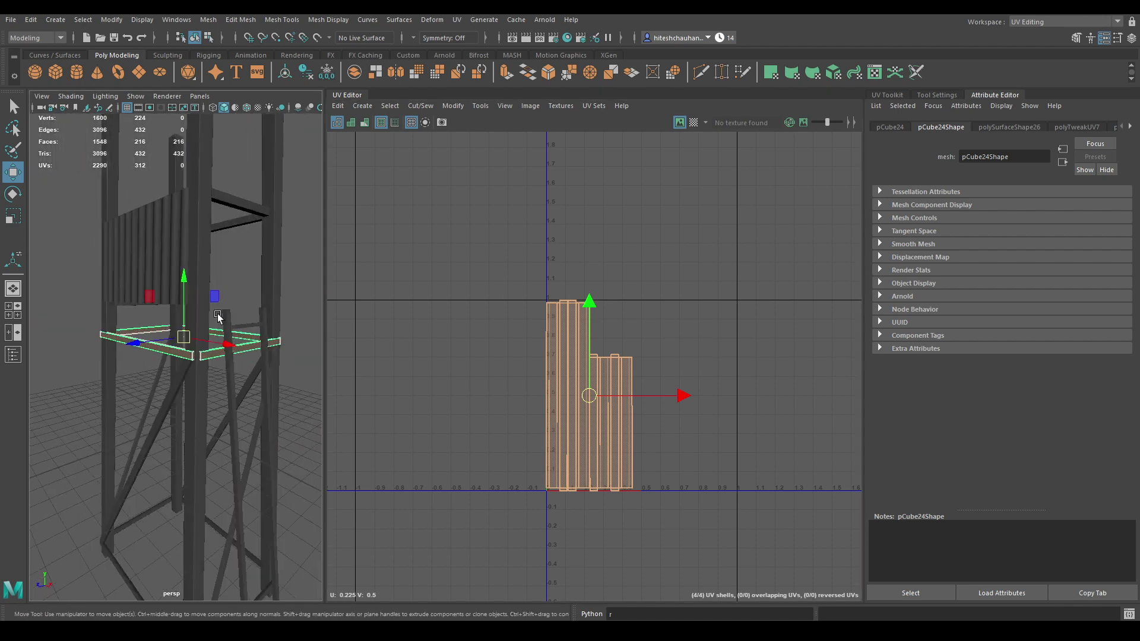
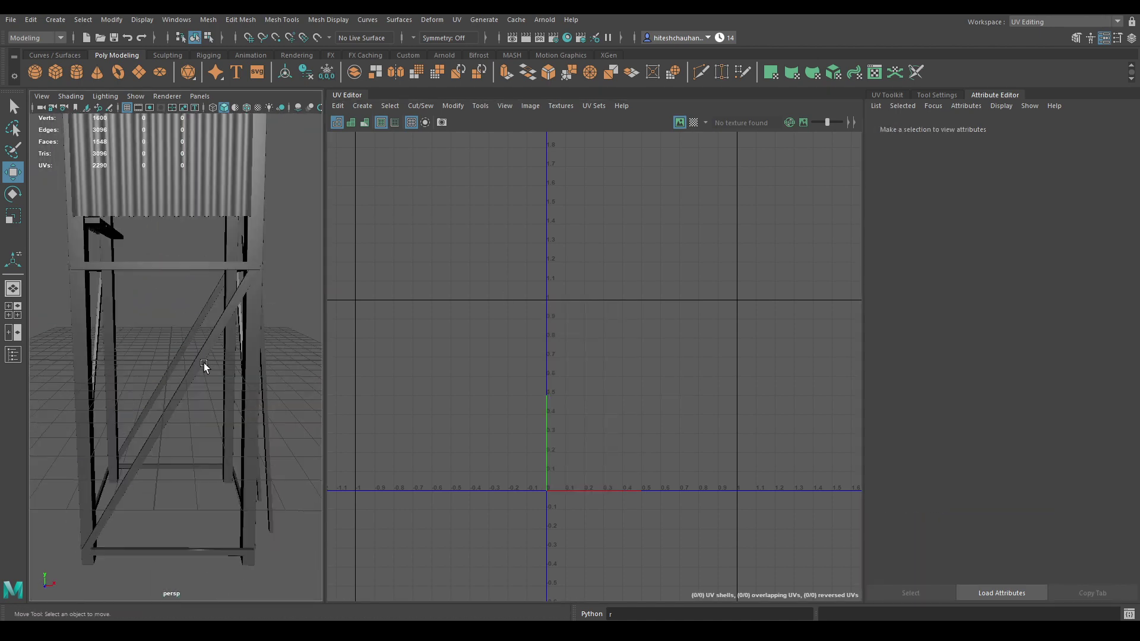
- Select the four diagonal braces on the tower's lower sides and combine them into one mesh
left_click(231, 424)
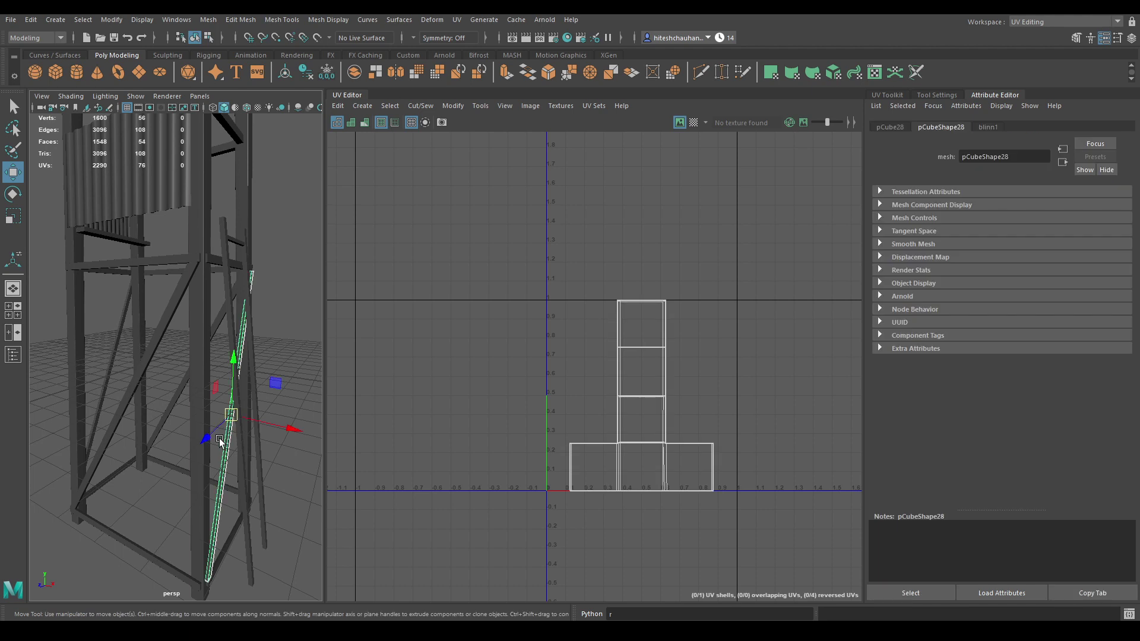
left_click(134, 391, "shift")
left_click(118, 326, "shift")
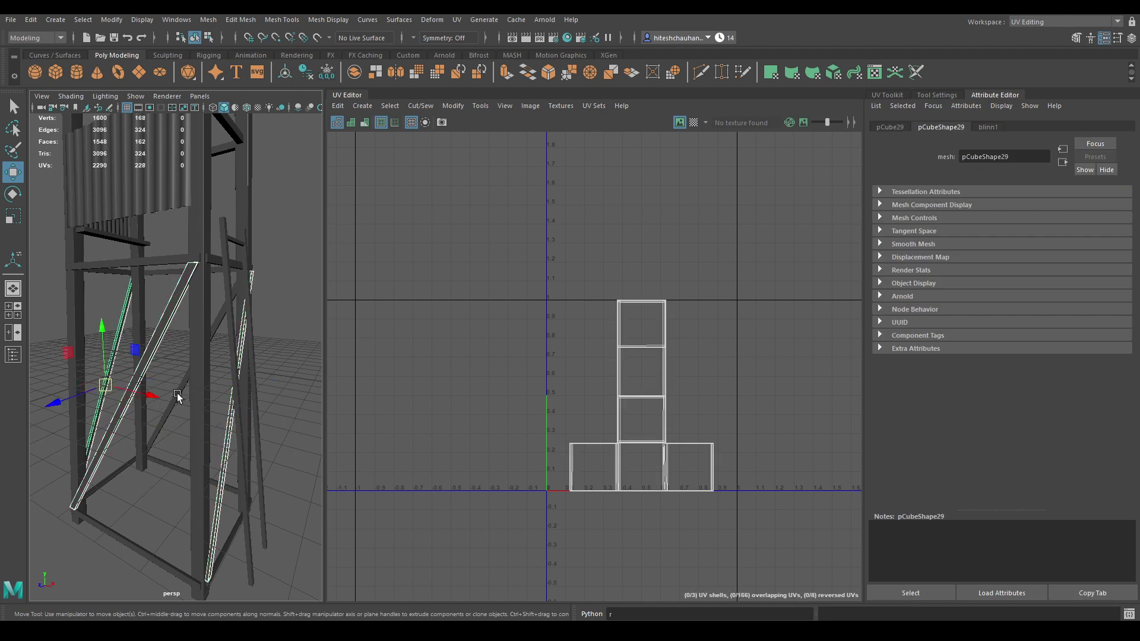
left_click(178, 395, "shift")
right_click_drag(182, 315, 184, 334, "shift")
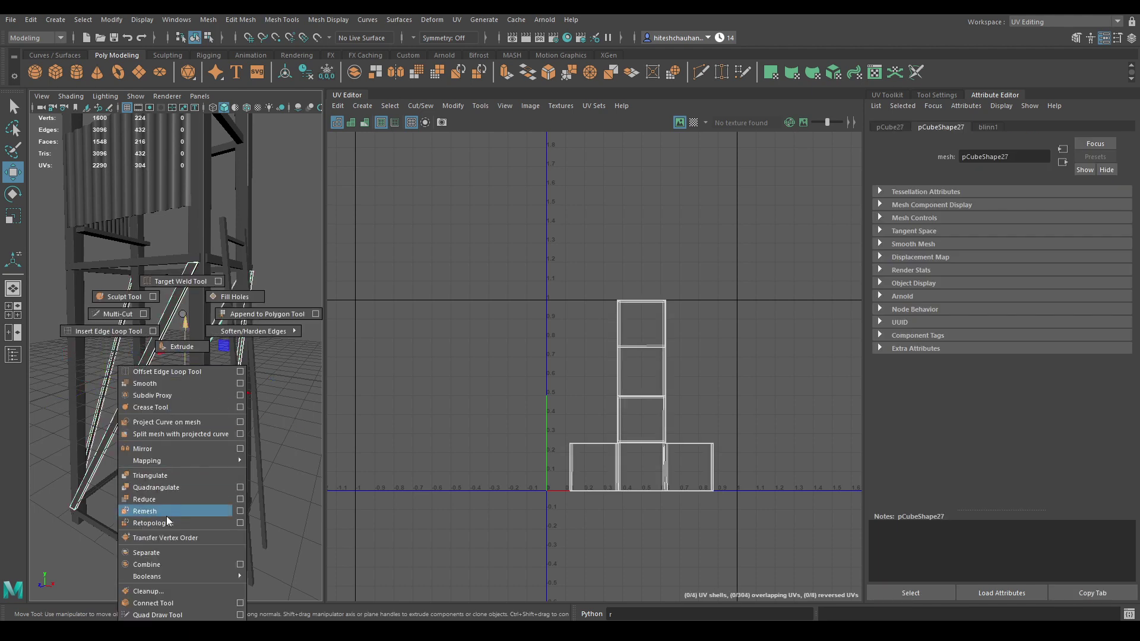
right_click_drag(166, 517, 166, 564, "shift")
- Apply automatic UV mapping to the combined diagonal braces
right_click(598, 253)
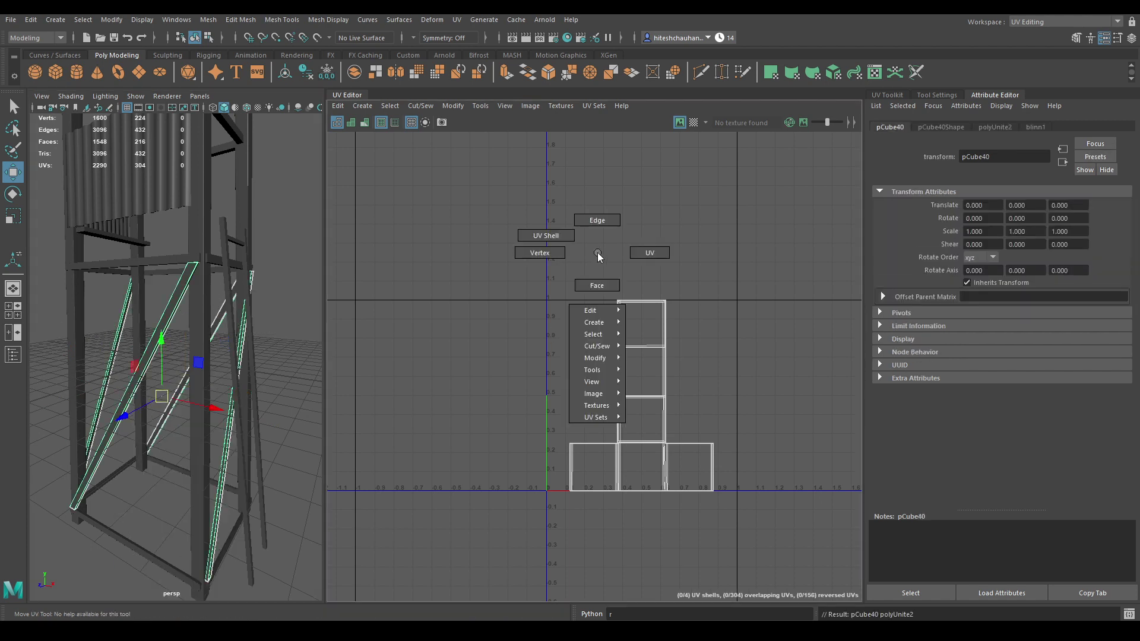
right_click_drag(597, 251, 528, 228)
left_click(362, 106)
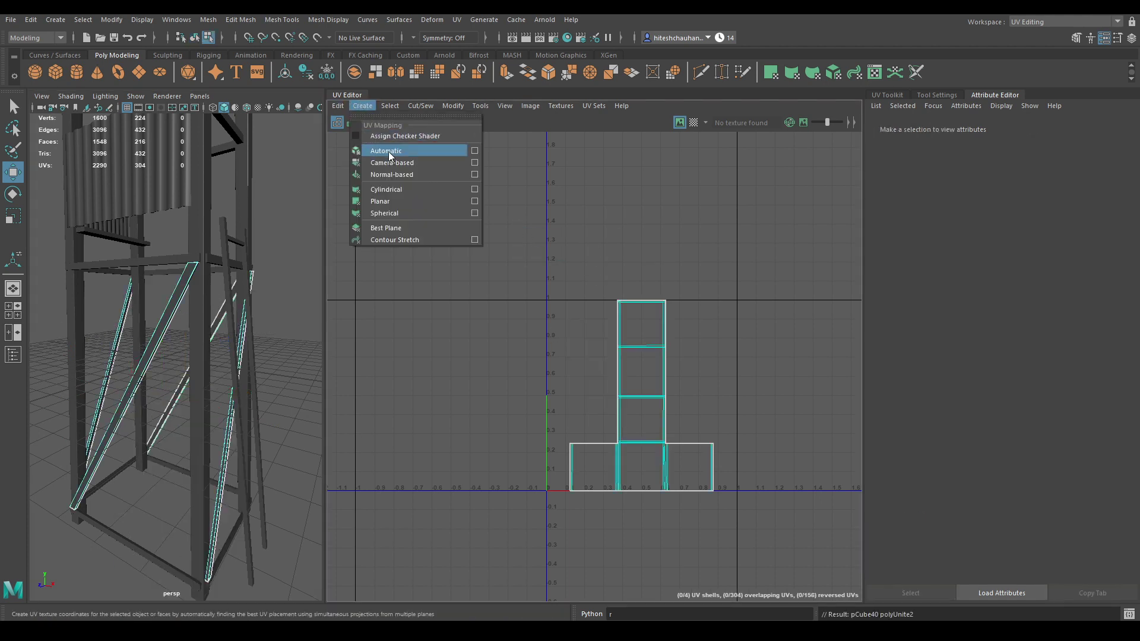
left_click(388, 152)
right_click_drag(210, 335, 245, 250)
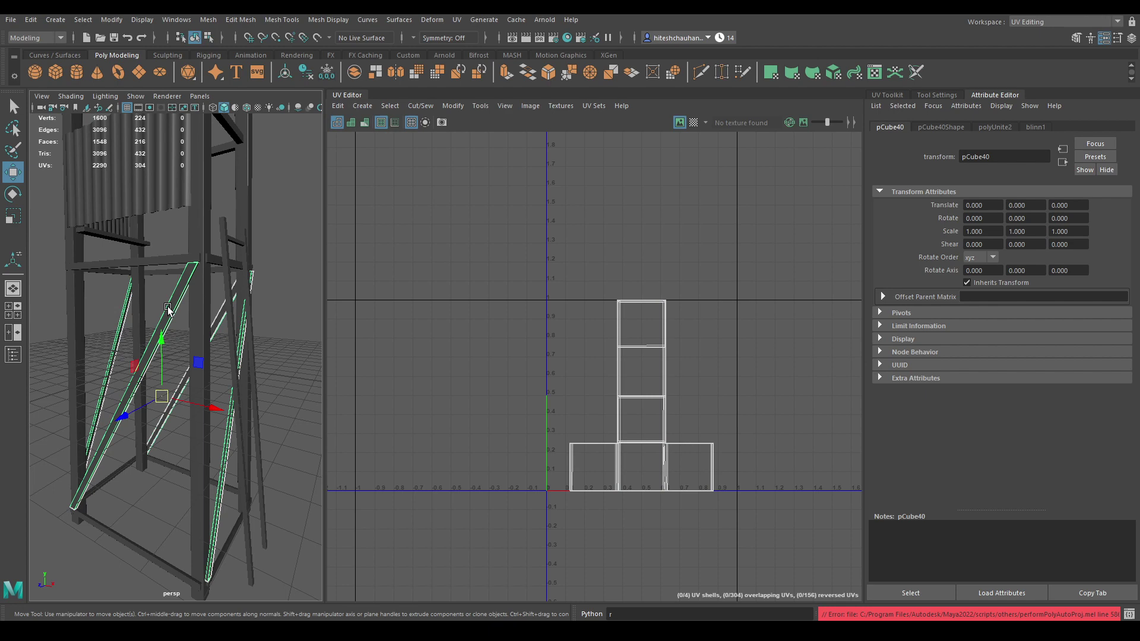
left_click(360, 106)
left_click(383, 152)
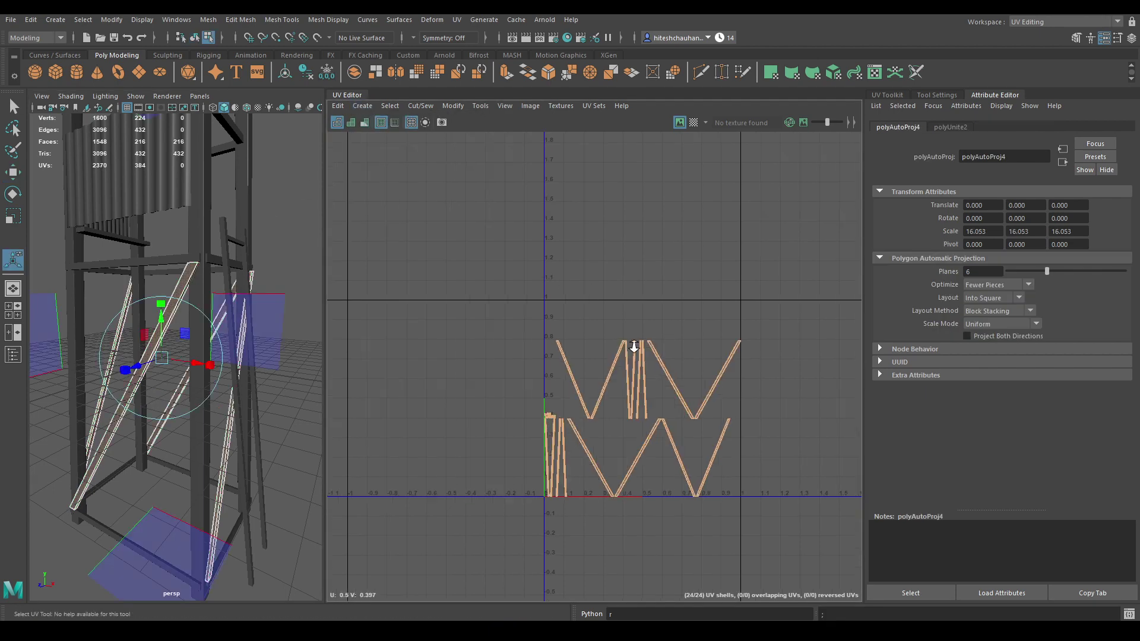
- Move and sew the long side strips together on the rear diagonal brace's UV shell
scroll(594, 356, "up", 5)
right_click_drag(558, 218, 556, 186)
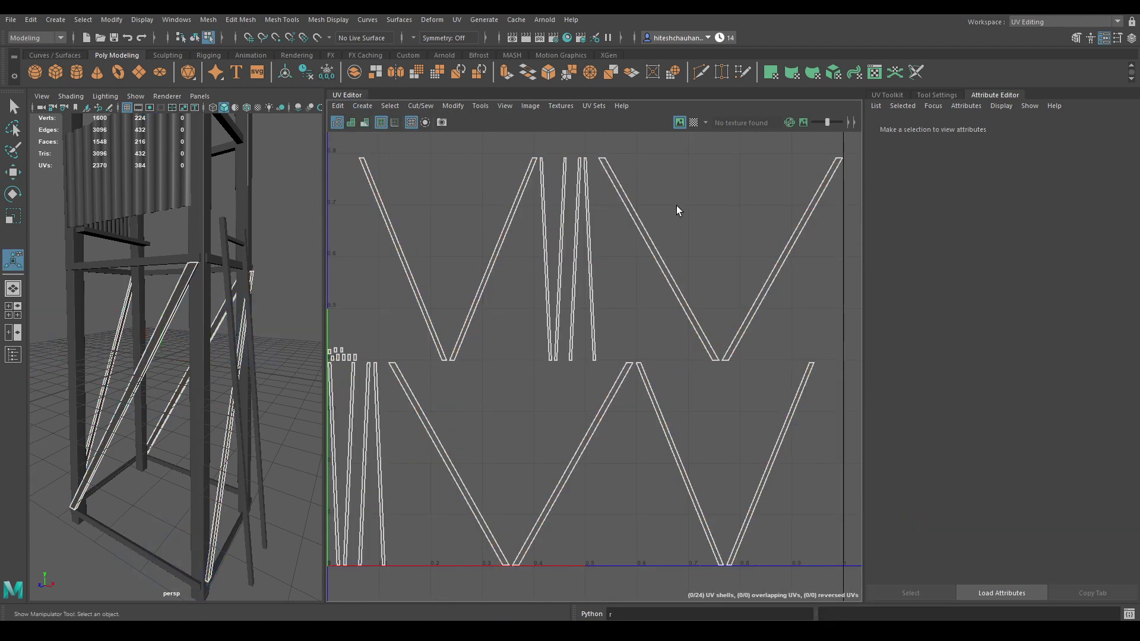
left_click(648, 223)
key("shift+s")
left_click(664, 233)
right_click_drag(669, 237, 698, 128, "shift")
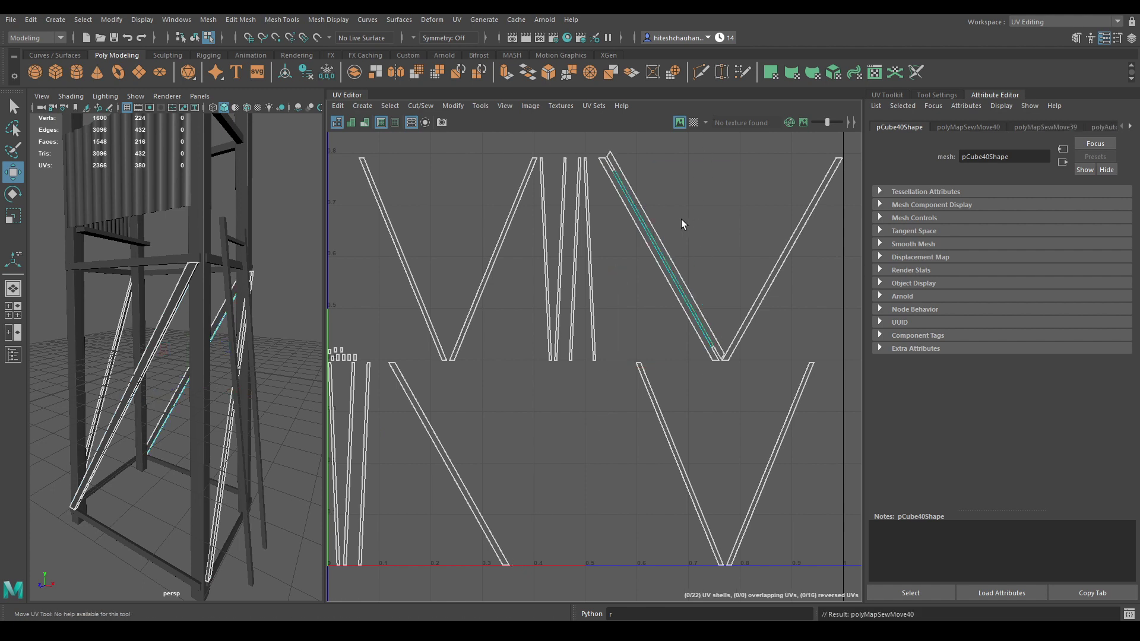
left_click(661, 233)
right_click_drag(661, 233, 710, 133, "shift")
left_click(660, 236)
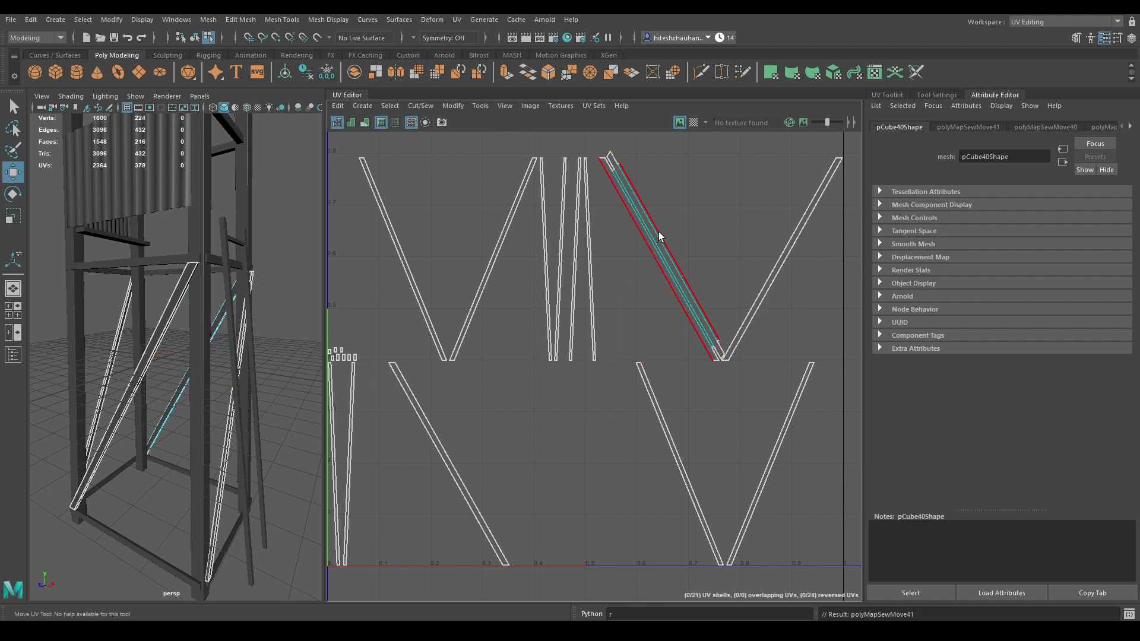
- Move and sew the long side strips together on the front diagonal brace's UV shell
left_click(769, 248)
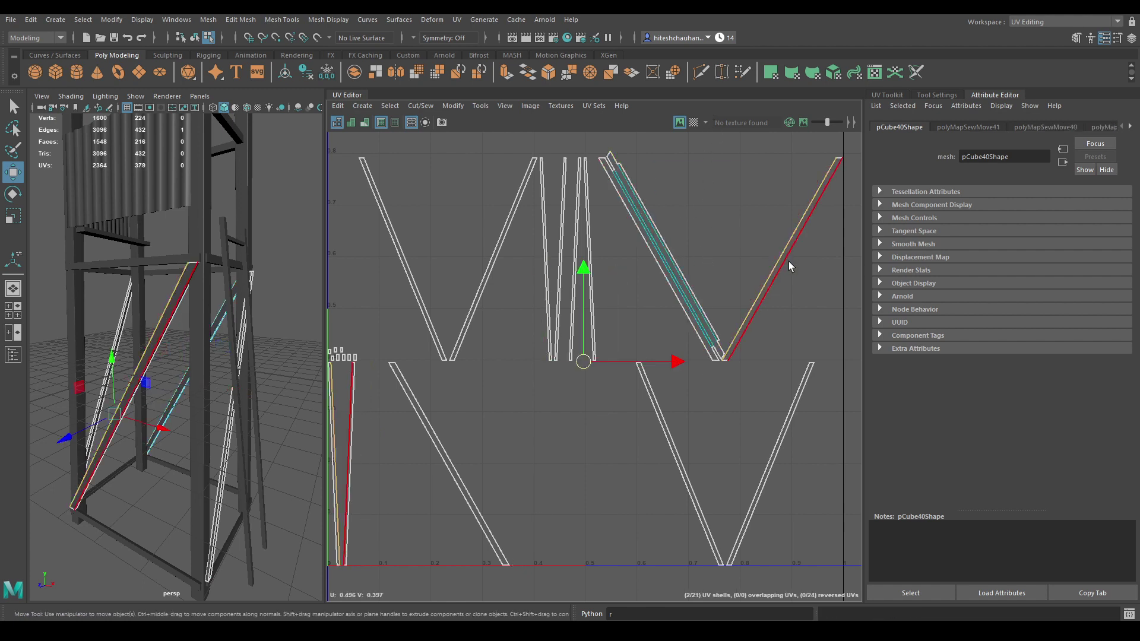
right_click_drag(788, 261, 828, 176, "shift")
left_click(805, 247)
right_click_drag(814, 297, 804, 209, "shift")
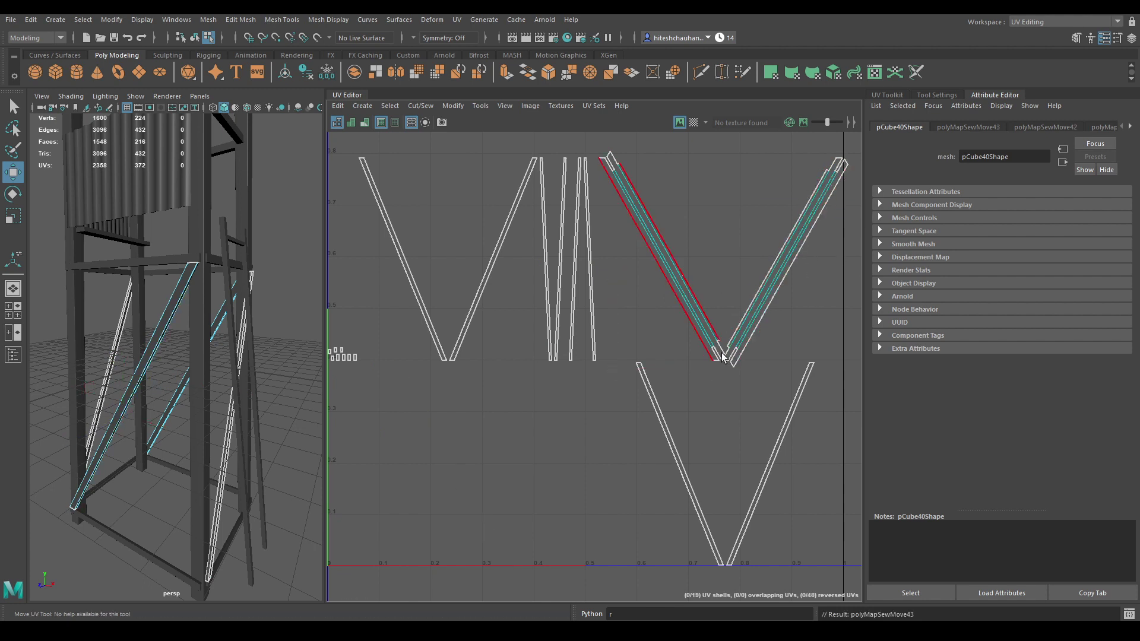
- Move and sew the remaining long side strips onto the two side braces' UV shells
left_click(690, 451)
right_click_drag(766, 451, 775, 369, "shift")
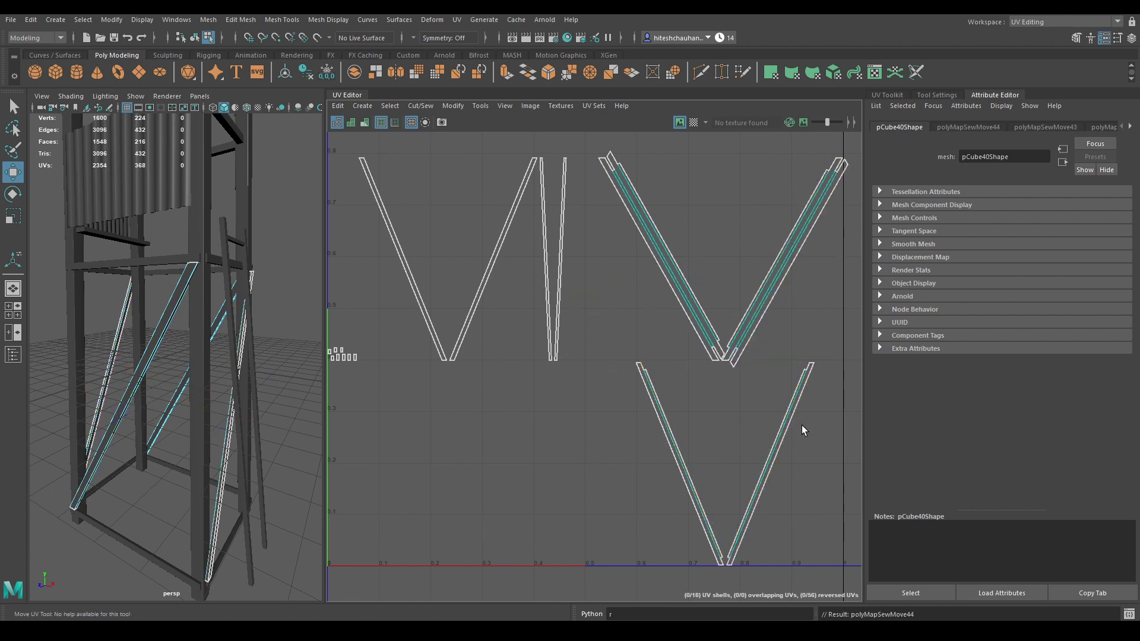
left_click(660, 451)
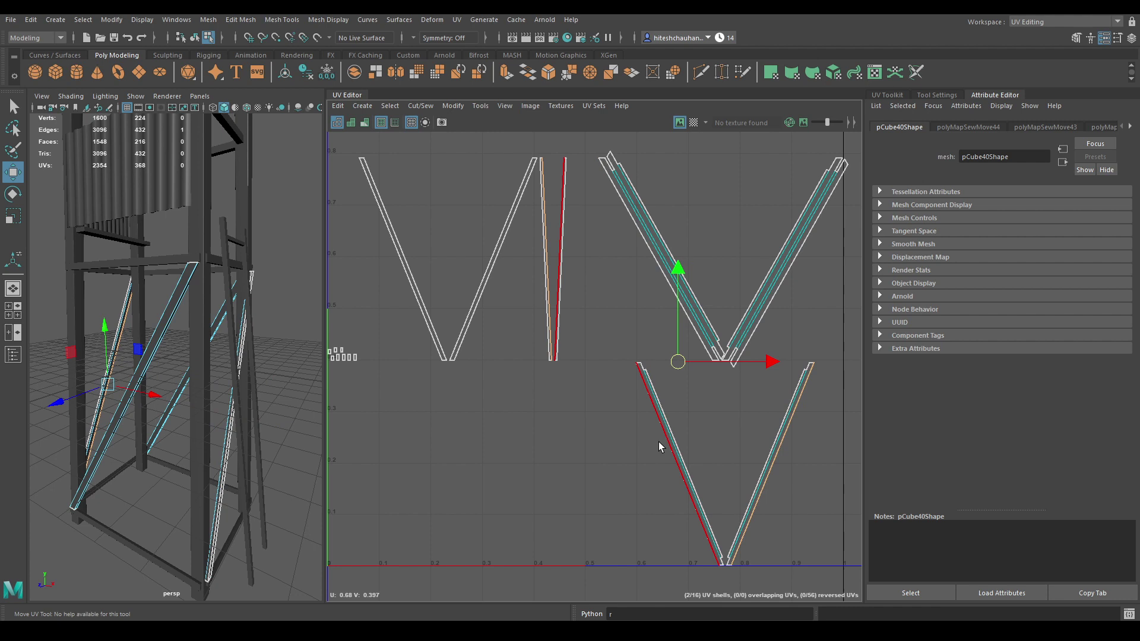
right_click_drag(660, 451, 649, 387, "shift")
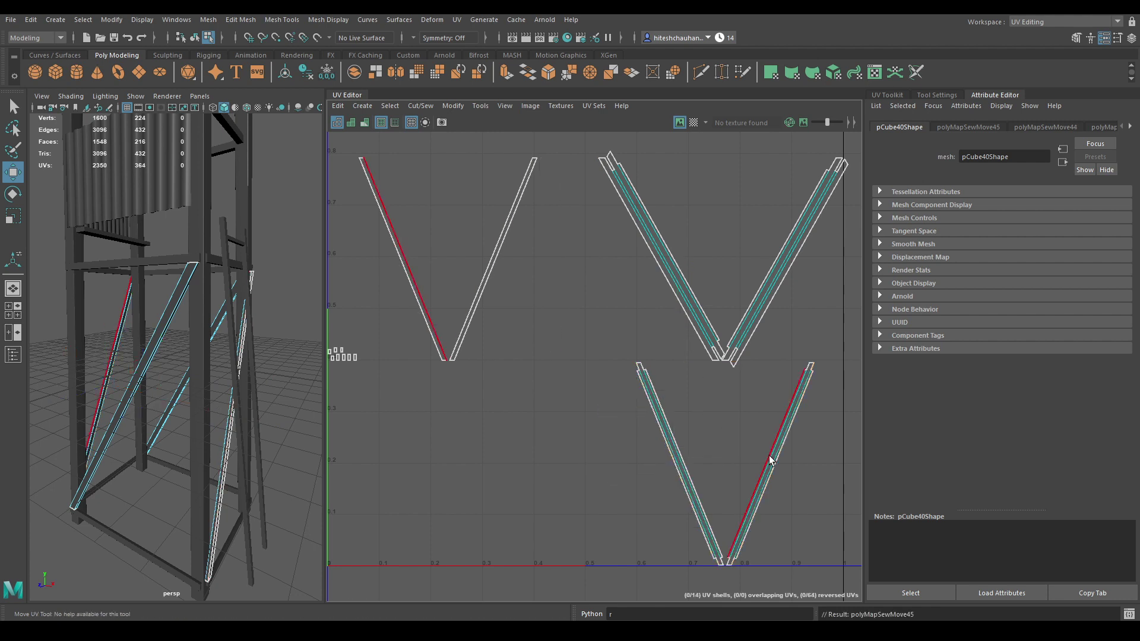
left_click(784, 460)
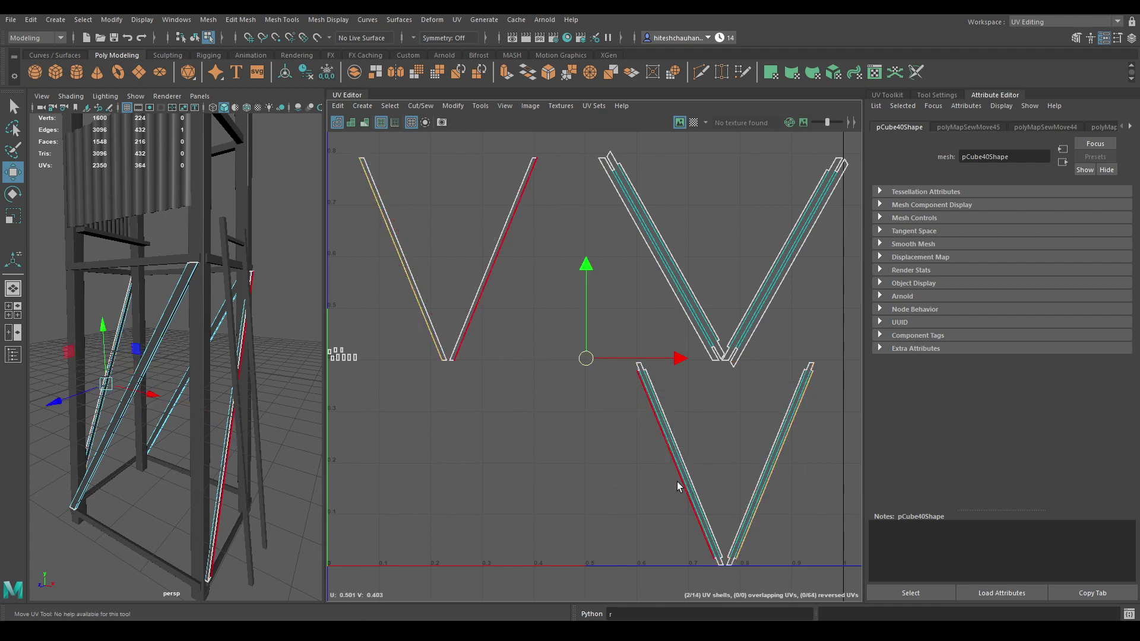
left_click(679, 483, "shift")
right_click_drag(679, 483, 672, 415, "shift")
- Select the four sewn brace UV shells and unfold them
scroll(683, 337, "down", 2)
middle_click_drag(684, 337, 659, 231, "alt")
right_click_drag(653, 200, 580, 184)
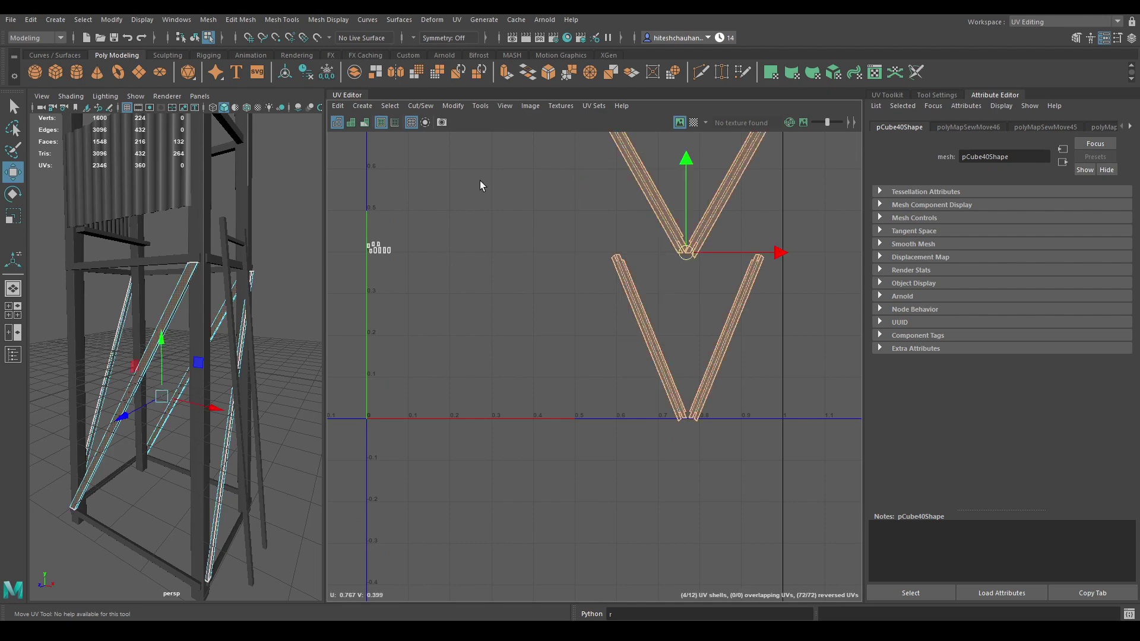
right_click_drag(725, 156, 547, 155, "shift")
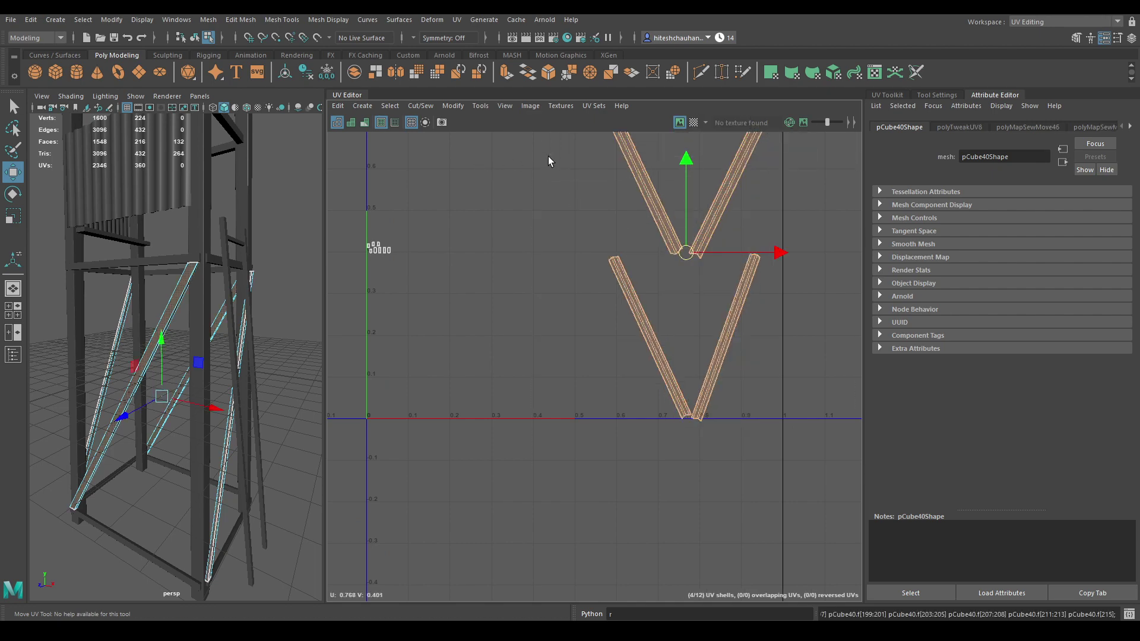
- Move and sew the small end caps onto both ends of the rear brace's UV shell
scroll(682, 238, "up", 1)
middle_click_drag(698, 293, 680, 542, "alt")
right_click_drag(595, 230, 581, 171)
right_click_drag(546, 260, 606, 465, "alt")
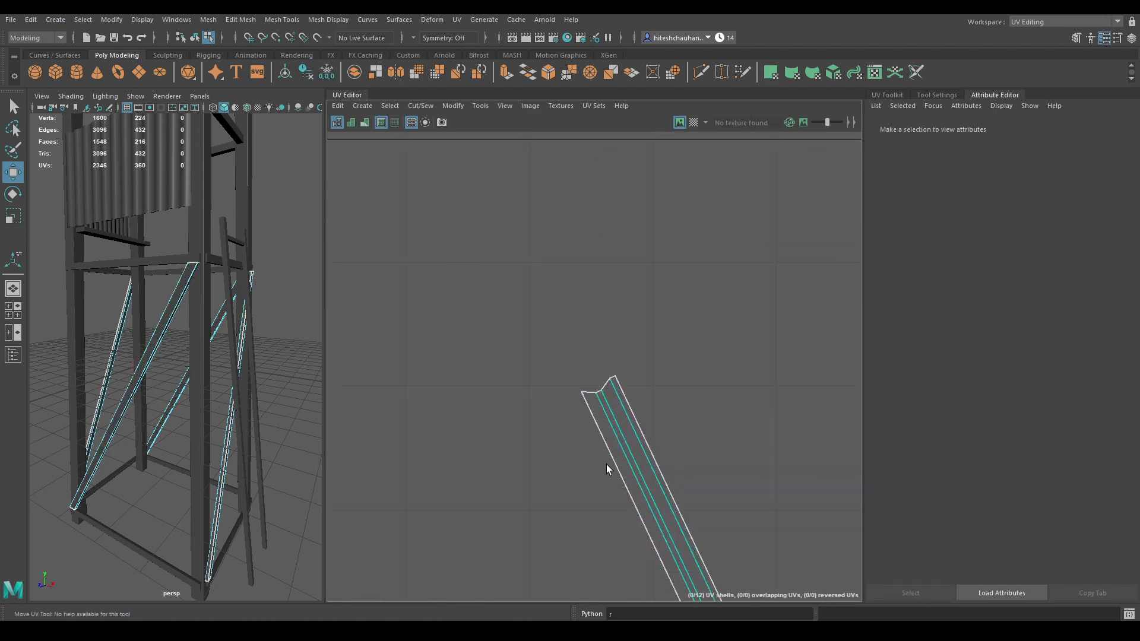
left_click(587, 393)
scroll(610, 392, "down", 1)
right_click_drag(610, 390, 604, 262, "shift")
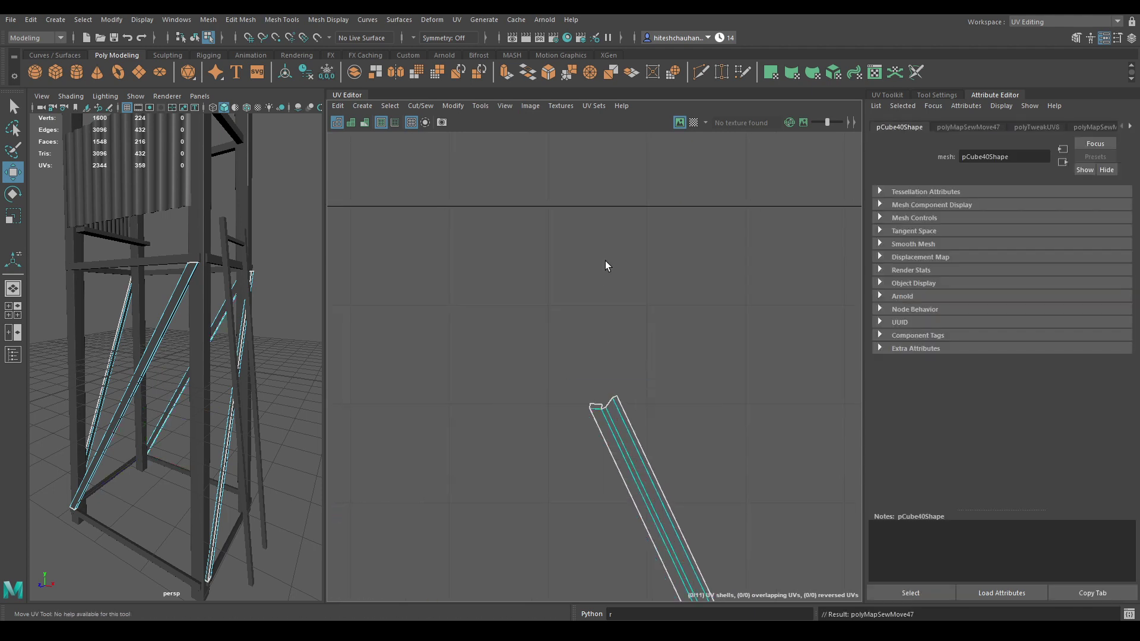
middle_click_drag(703, 469, 623, 115, "alt")
middle_click_drag(737, 493, 710, 378, "alt")
right_click_drag(714, 420, 689, 261, "shift")
- Move and sew the end caps onto both ends of the front brace's UV shell
left_click(768, 419)
middle_click_drag(726, 306, 287, 552, "alt")
left_click(521, 271, "shift")
right_click_drag(537, 300, 537, 175, "shift")
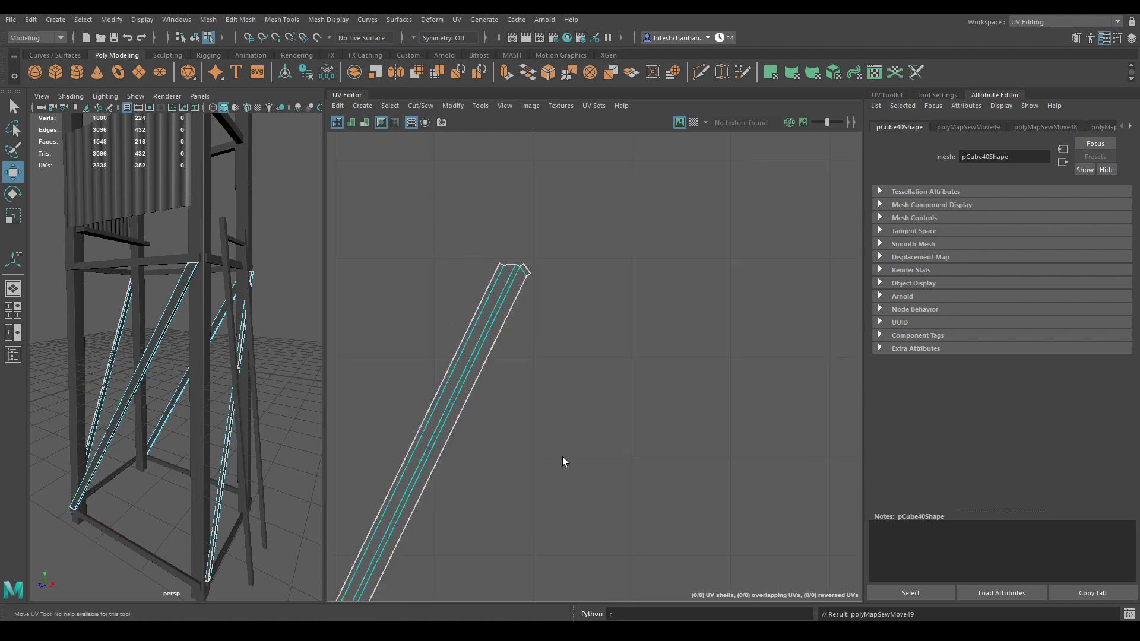
- Move and sew the end caps onto both ends of the first side brace's UV shell
scroll(594, 437, "down", 2)
middle_click_drag(640, 401, 669, 177, "alt")
left_click(546, 329)
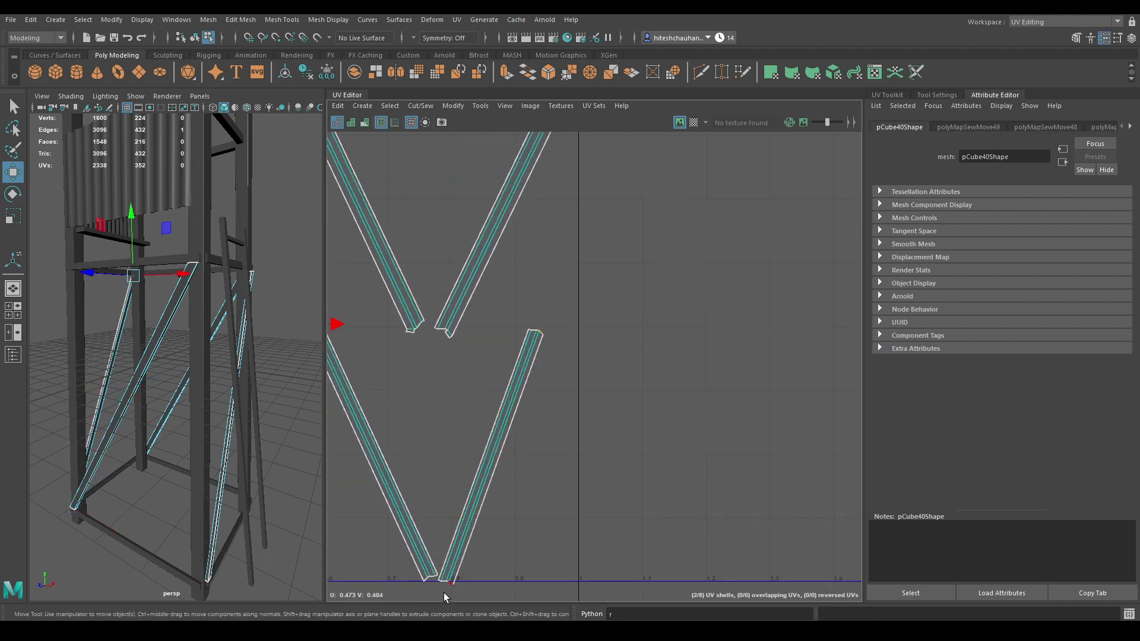
left_click(447, 588, "shift")
right_click_drag(511, 463, 528, 332, "shift")
- Move and sew the end caps onto both ends of the last side brace's UV shell
middle_click_drag(491, 494, 653, 412, "alt")
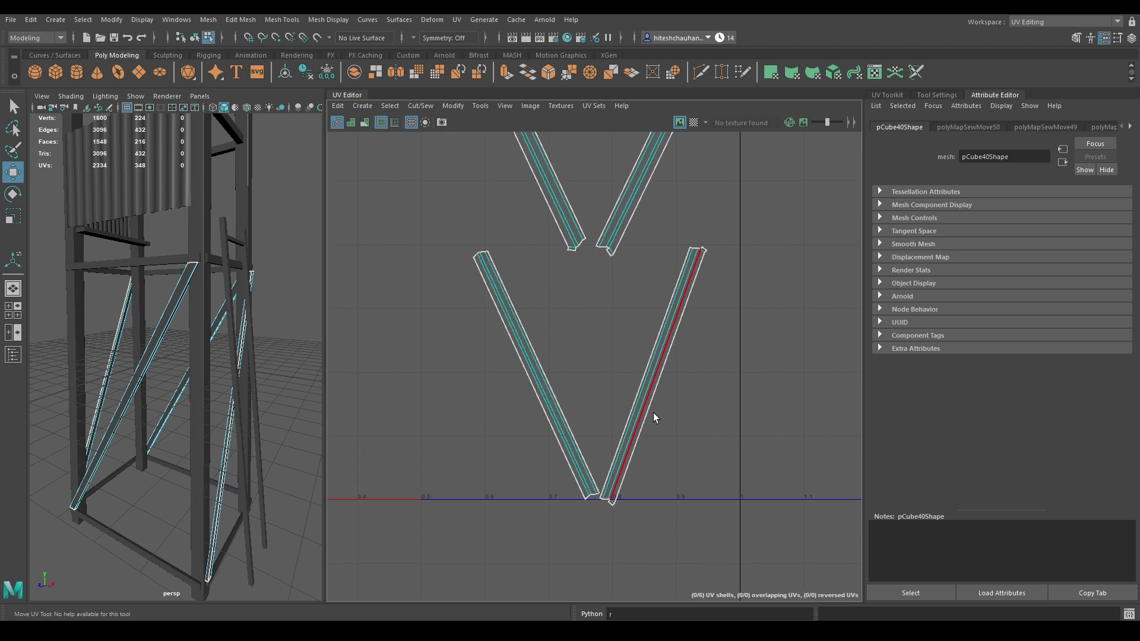
left_click(586, 504)
left_click(470, 252, "shift")
right_click_drag(466, 265, 484, 160, "shift")
right_click_drag(492, 148, 549, 42, "alt")
- Select all four brace UV shells with their end caps attached and unfold them together
right_click_drag(625, 165, 659, 185)
left_click_drag(530, 170, 699, 386)
right_click_drag(689, 250, 442, 229, "shift")
right_click_drag(598, 171, 649, 470, "alt")
middle_click_drag(606, 501, 609, 394, "alt")
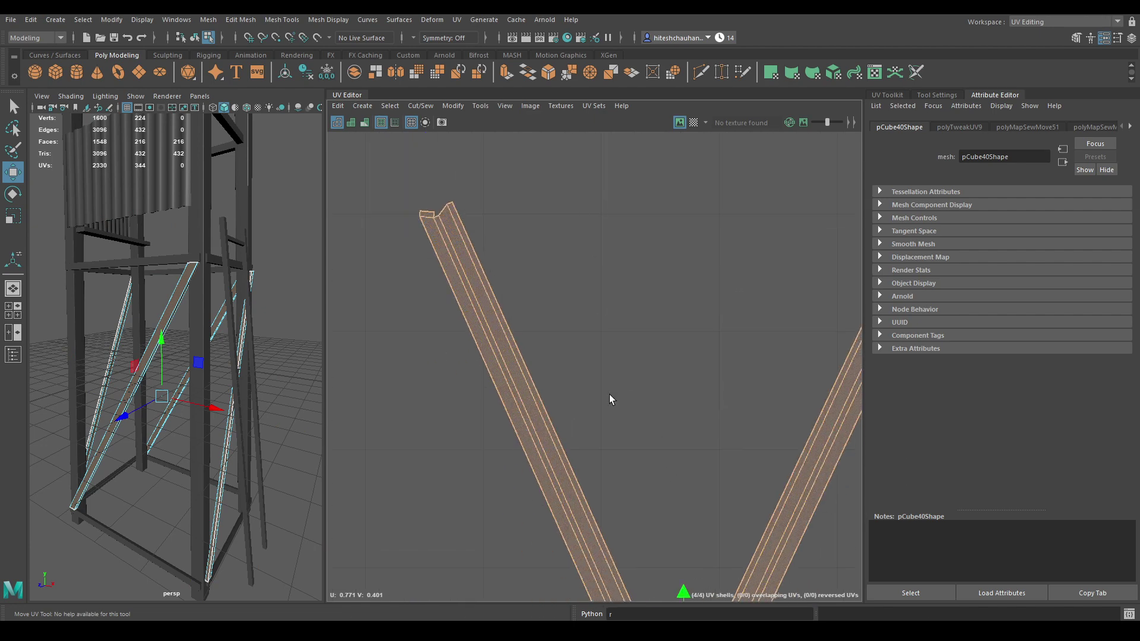
- Rotate the rear brace's slanted UV shell until it stands vertical and unfold it
left_click(582, 407)
mouse_move(550, 387)
right_mouse_down()
mouse_move(554, 355)
mouse_move(561, 380)
right_mouse_up()
left_click(523, 387)
left_click(499, 382)
right_click_drag(607, 530, 628, 375, "alt")
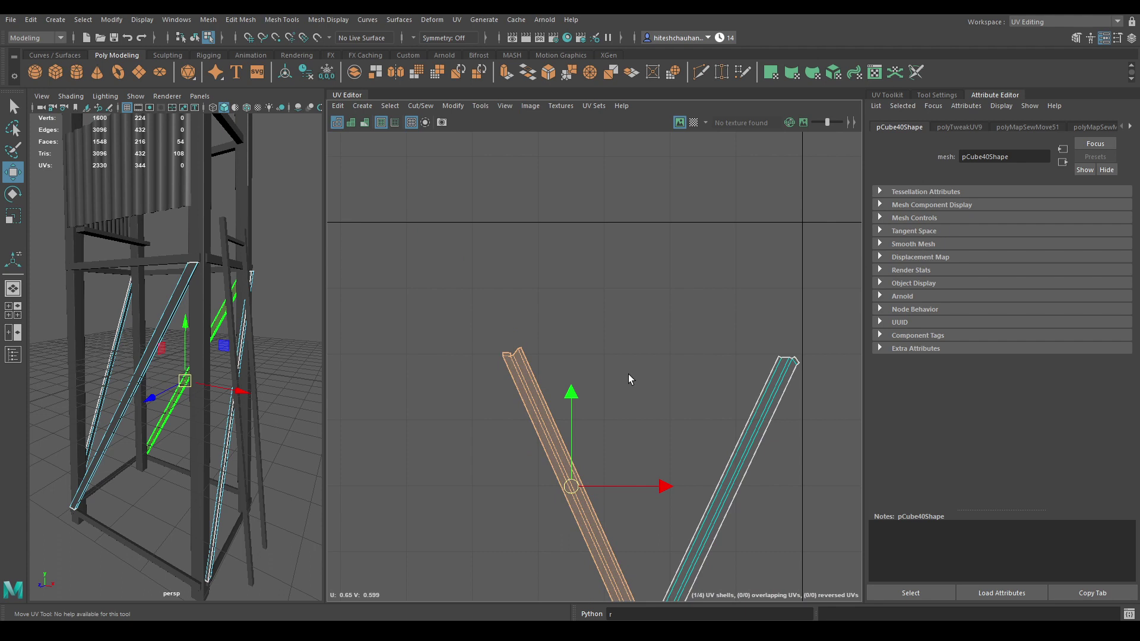
middle_click_drag(628, 374, 639, 240, "alt")
key("e")
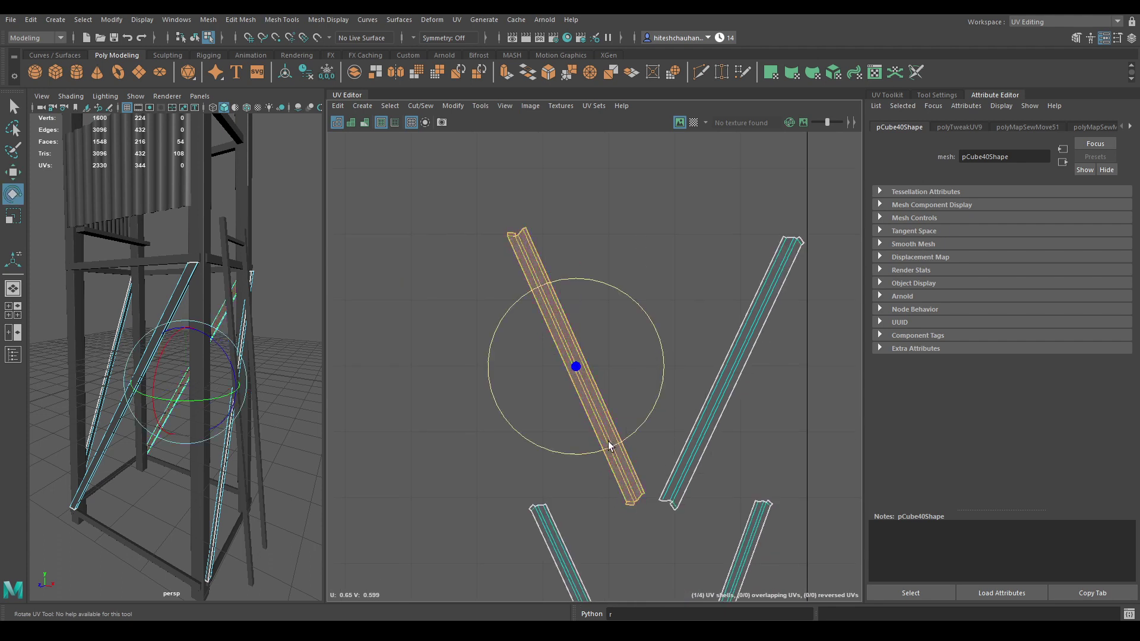
left_click_drag(608, 440, 580, 449)
key("w")
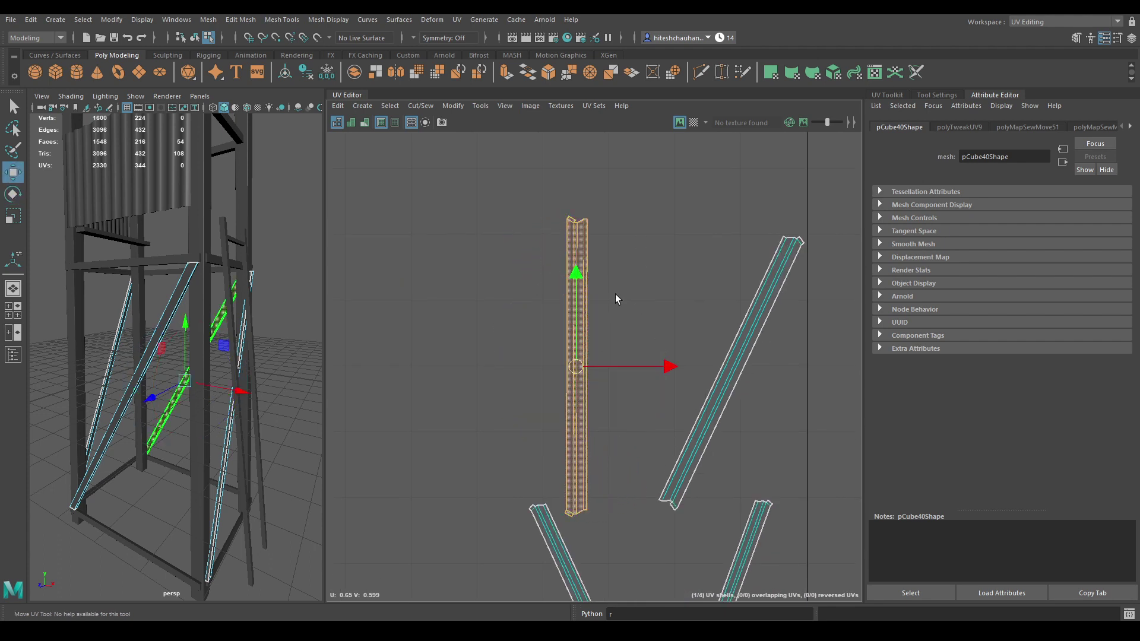
right_click_drag(615, 294, 552, 268, "shift")
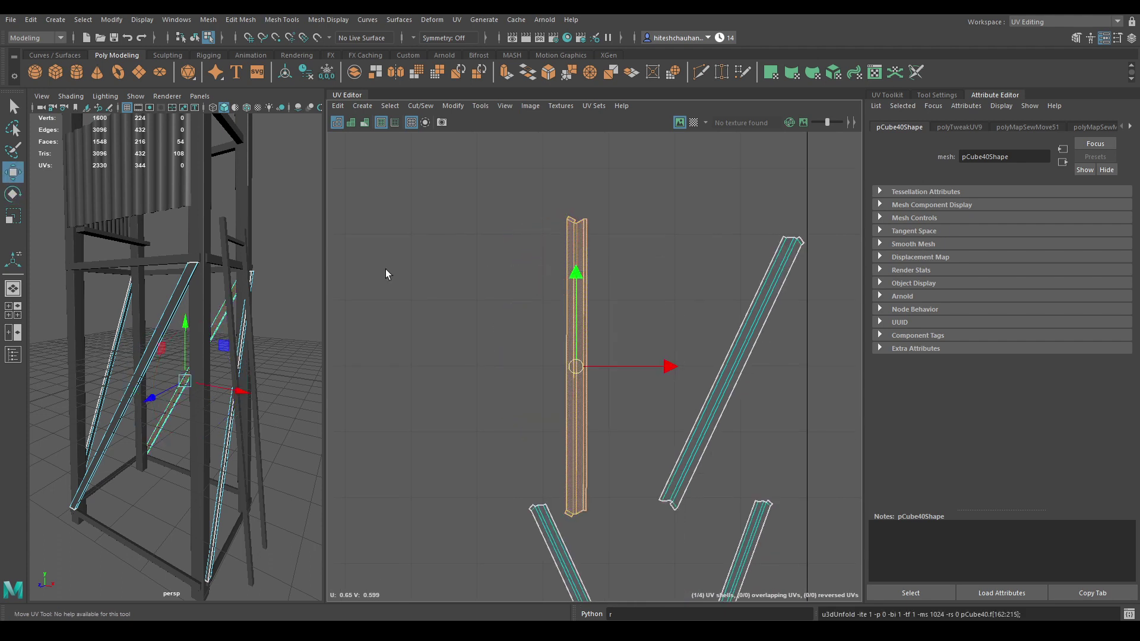
- Rotate the other three slanted brace UV shells until they stand vertical
left_click(734, 360)
key("e")
left_click_drag(711, 450, 746, 469)
left_click(753, 546)
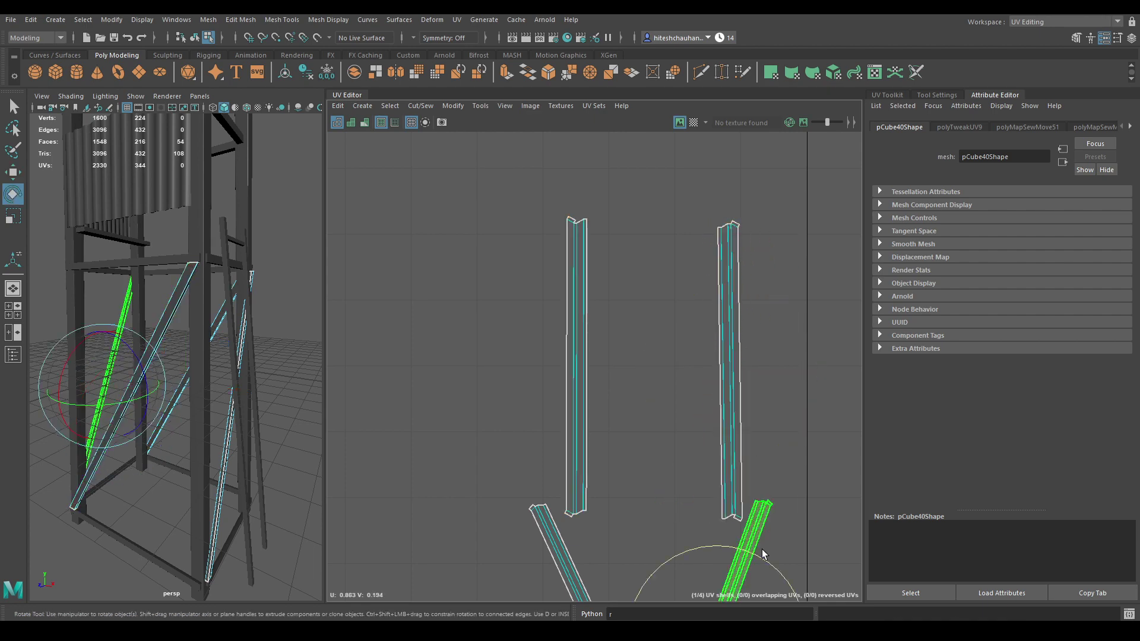
middle_click_drag(761, 549, 761, 352, "alt")
left_click_drag(707, 482, 745, 483)
left_click(620, 475)
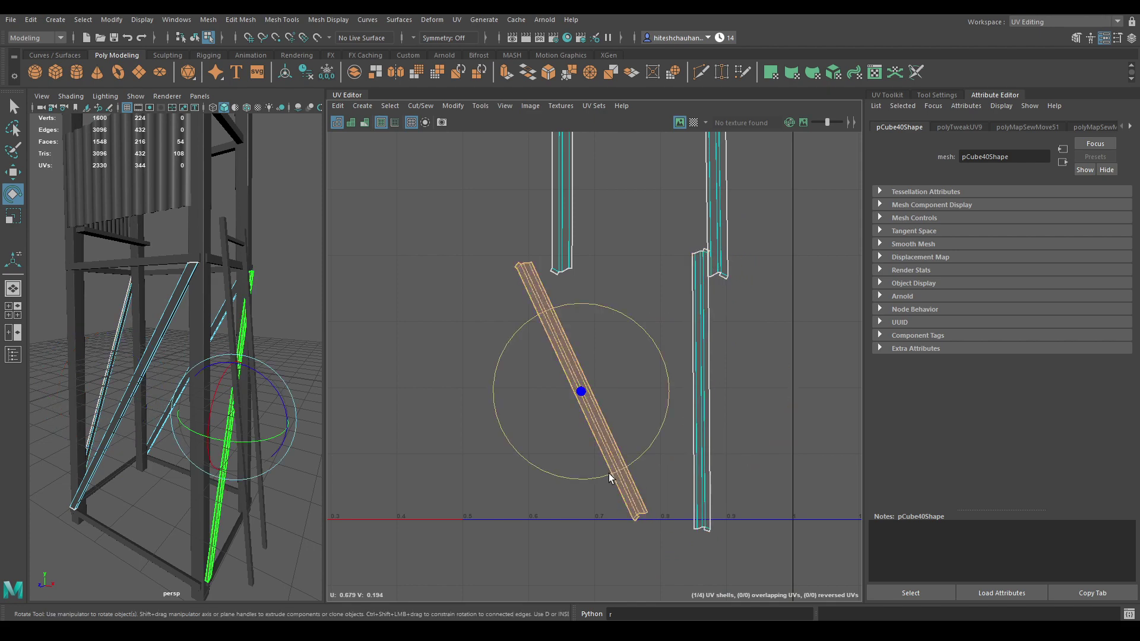
left_click_drag(608, 473, 572, 478)
key("w")
- Unfold all four upright brace UV shells, lay them out within the 0 to 1 space, and return to object selection
right_click_drag(665, 330, 608, 306)
left_click_drag(516, 217, 868, 503)
right_click_drag(705, 209, 536, 210, "shift")
right_click_drag(651, 172, 486, 241, "shift")
right_click_drag(462, 396, 501, 273, "alt")
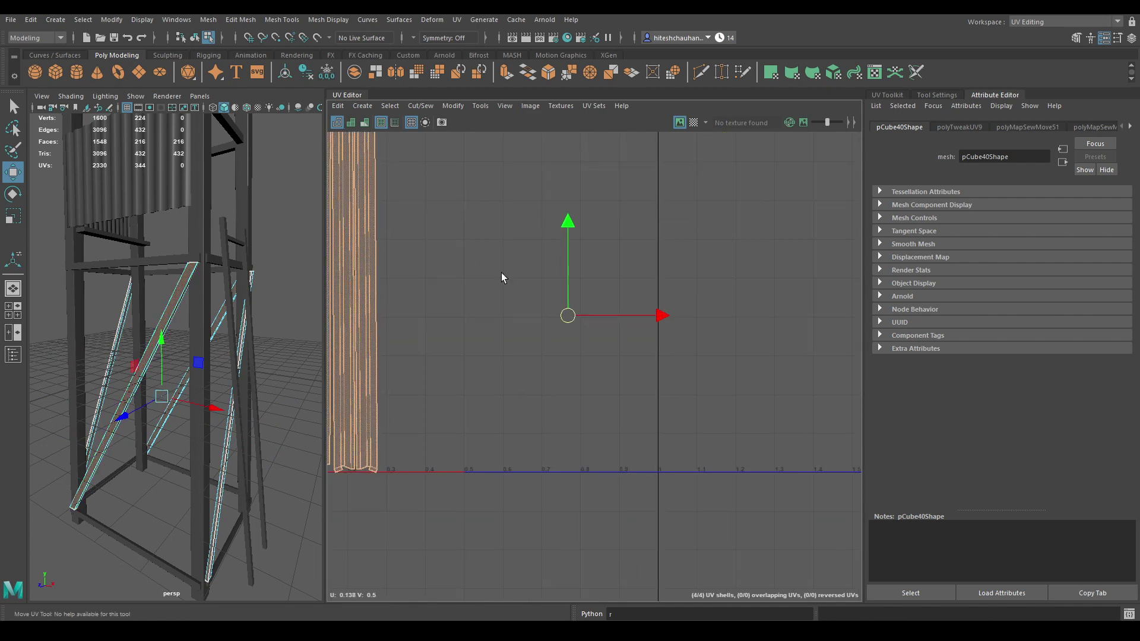
middle_click_drag(466, 324, 716, 370, "alt")
right_click_drag(717, 372, 432, 290, "alt")
right_click_drag(331, 277, 373, 254)
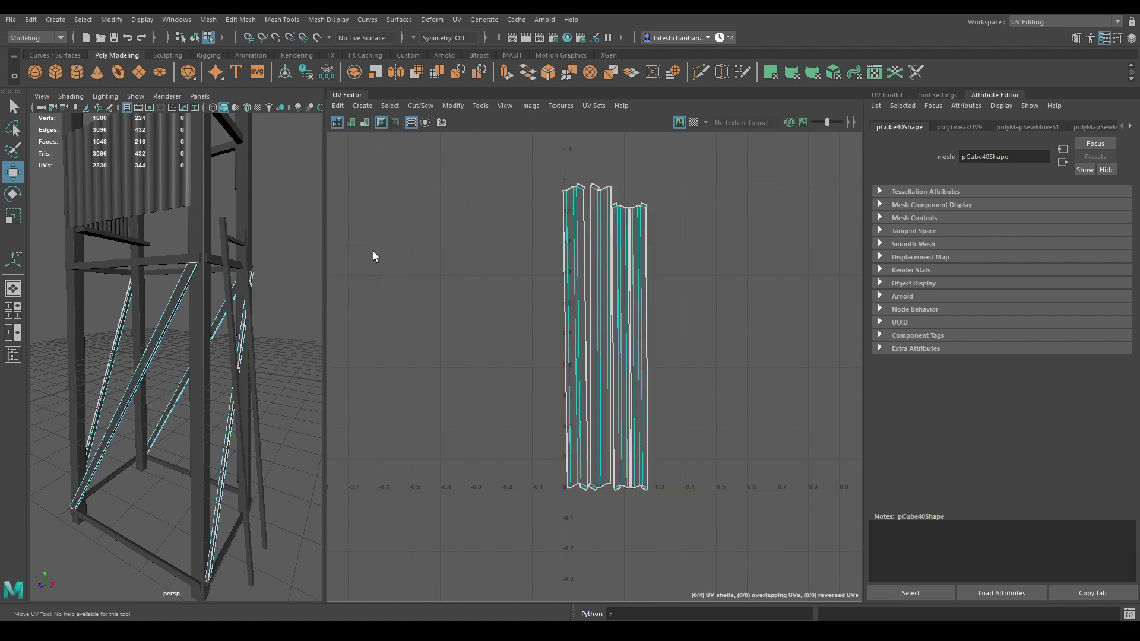
right_click_drag(281, 234, 247, 244)
left_click(312, 212)
- Select the four horizontal beams around the tower's base and combine them into one mesh
left_click_drag(247, 245, 212, 425, "alt")
left_click(179, 445)
left_click_drag(128, 431, 168, 422, "alt")
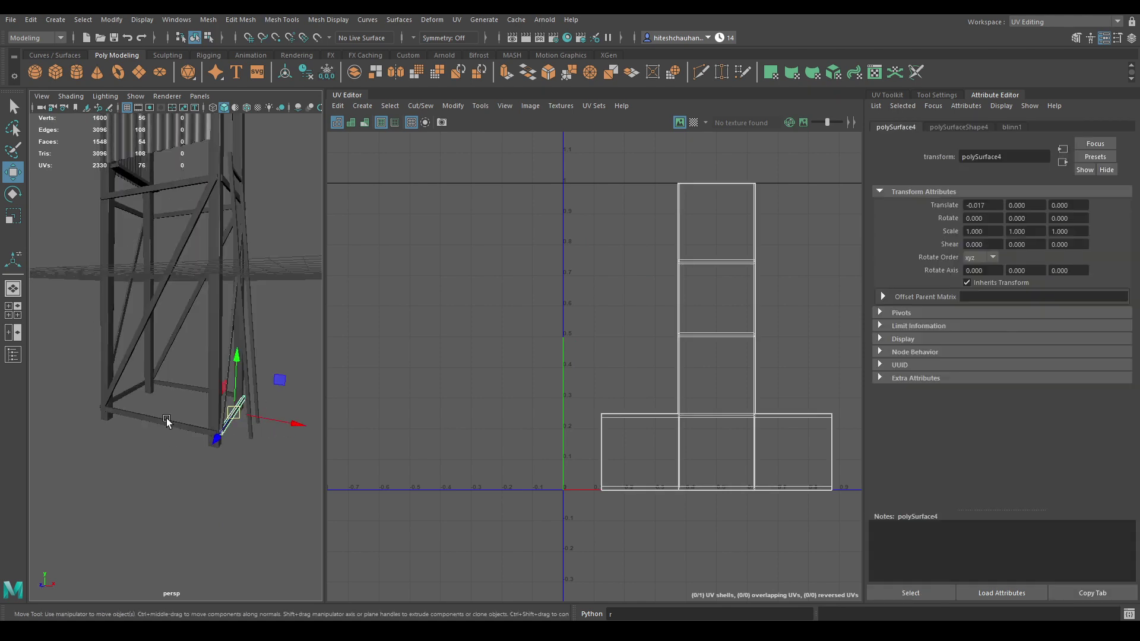
right_click_drag(168, 422, 170, 498, "alt")
left_click_drag(171, 499, 195, 350, "alt")
left_click(200, 374, "shift")
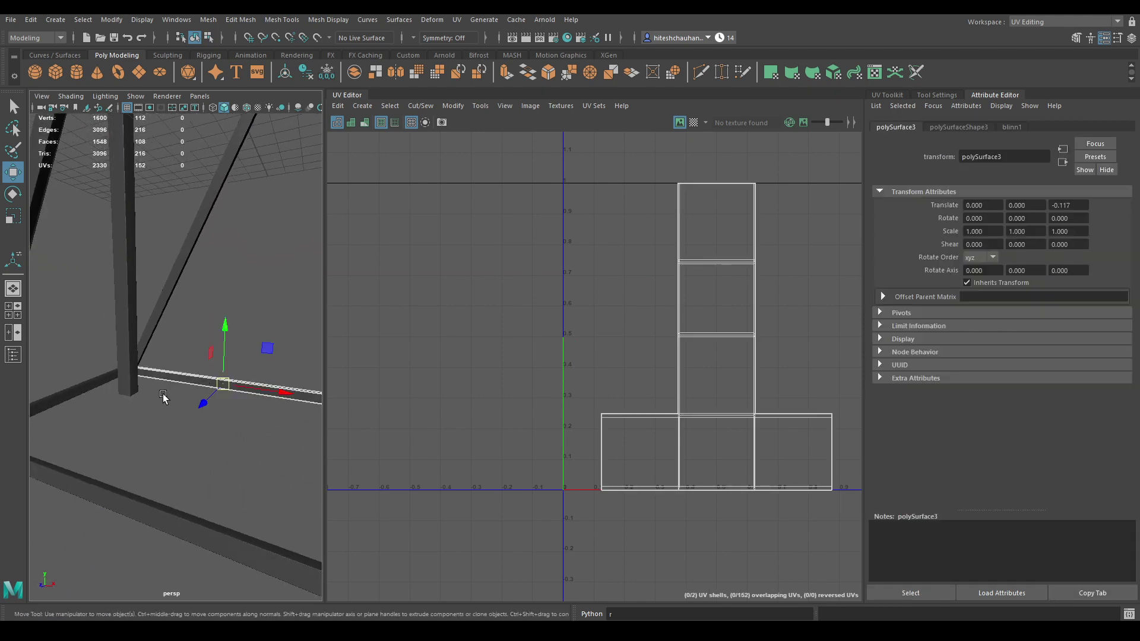
left_click(109, 484, "shift")
key("f")
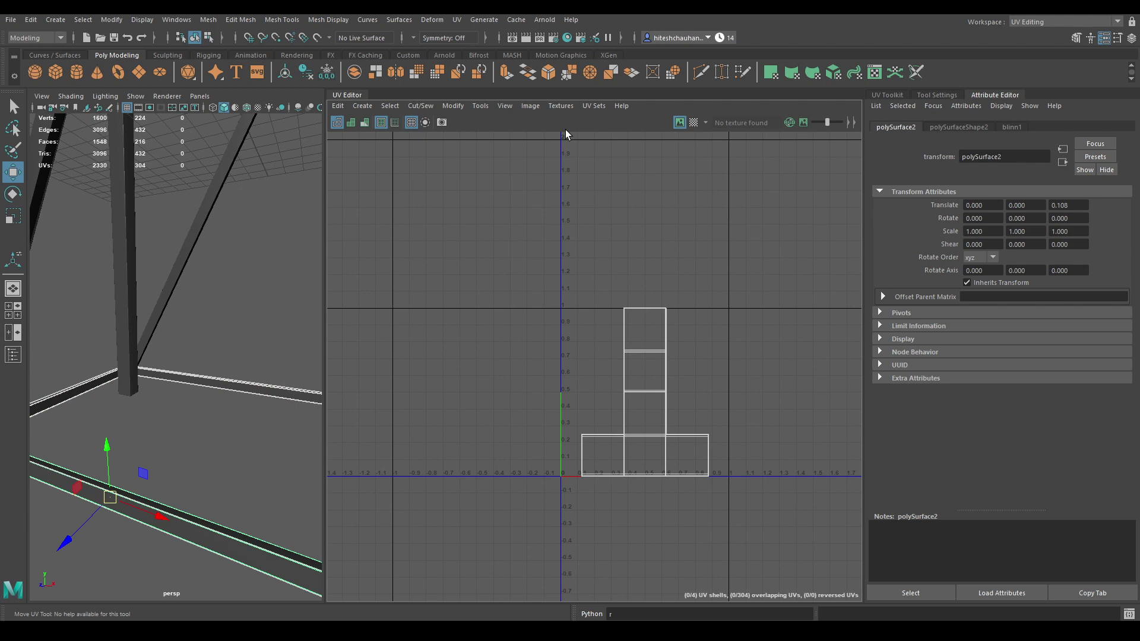
right_click_drag(169, 259, 147, 511, "shift")
- Apply automatic UV mapping to the combined base beams
left_click(362, 106)
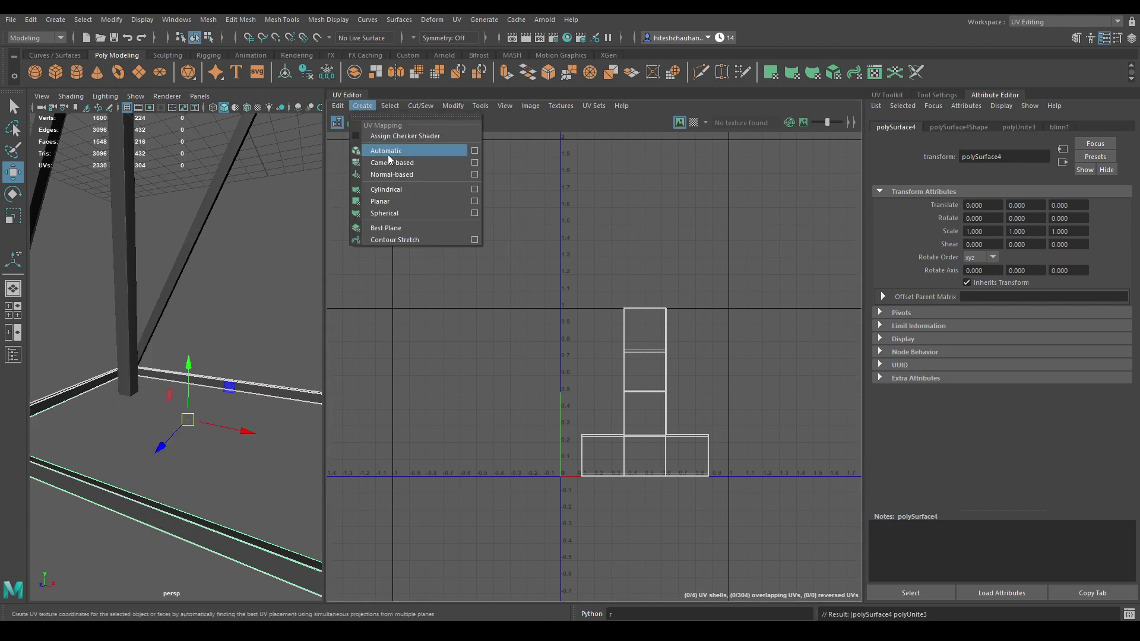
left_click(386, 151)
scroll(701, 283, "up", 5)
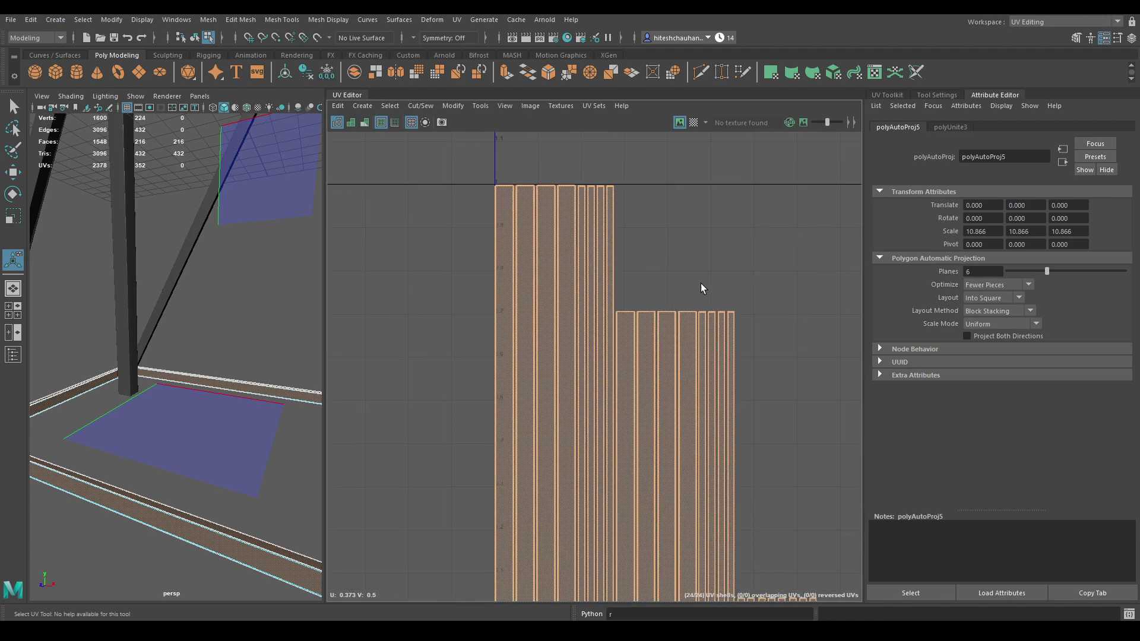
- Move and sew the long side strips of the two longer base beams together along their shared edges
right_click_drag(589, 249, 581, 216)
left_click(513, 239)
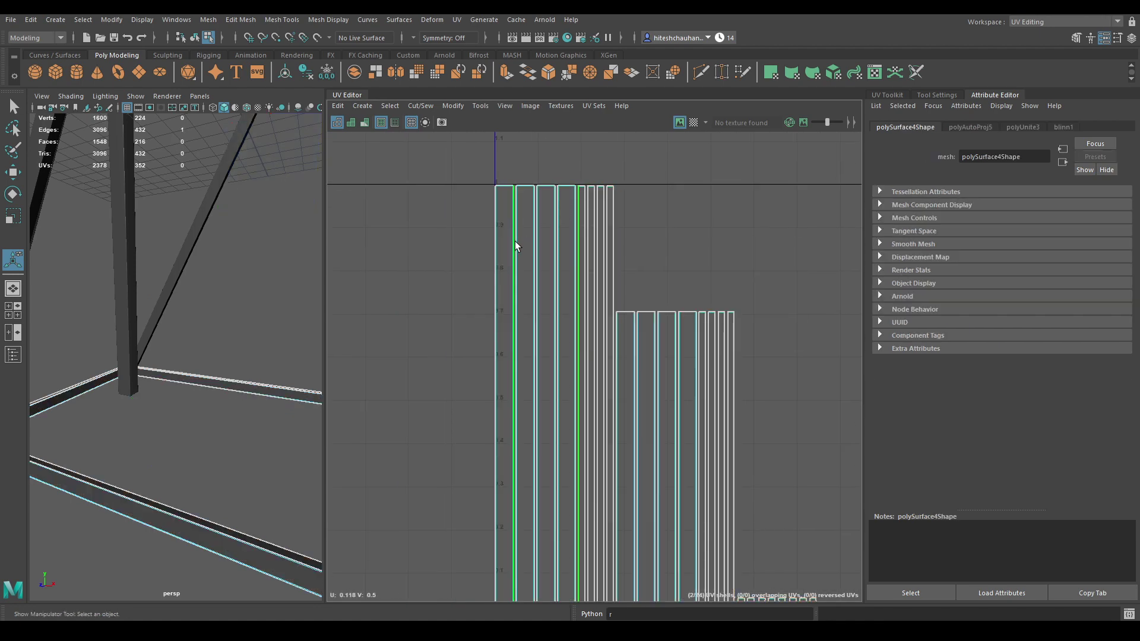
right_click_drag(514, 241, 514, 172, "shift")
left_click(522, 222)
right_click_drag(542, 256, 546, 186, "shift")
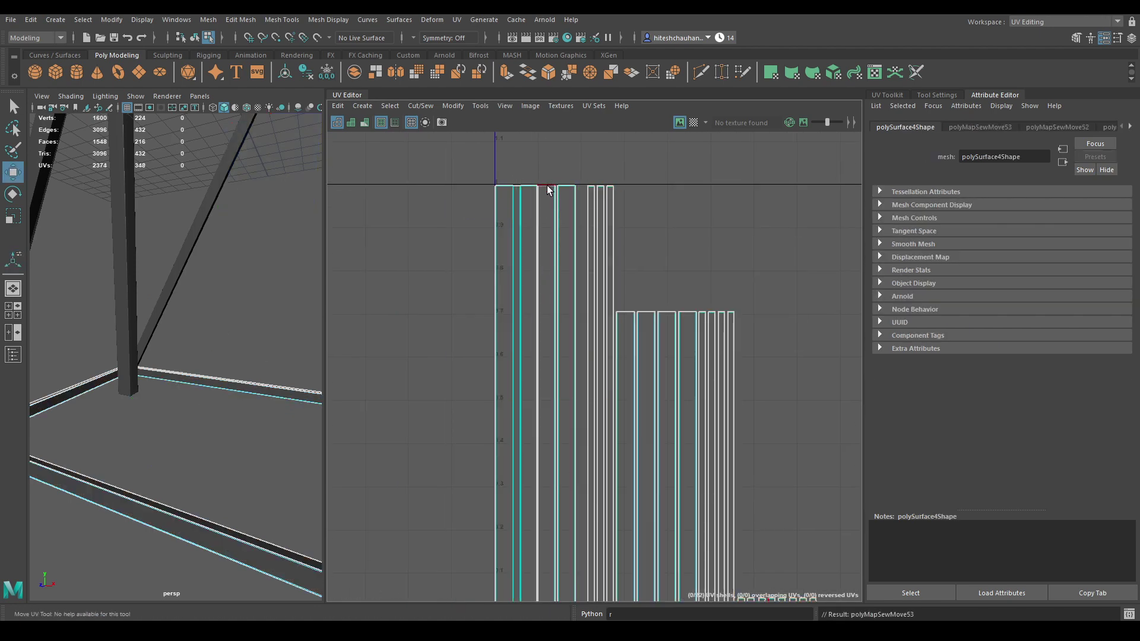
left_click(543, 241)
right_click_drag(558, 283, 558, 193, "shift")
left_click(561, 221)
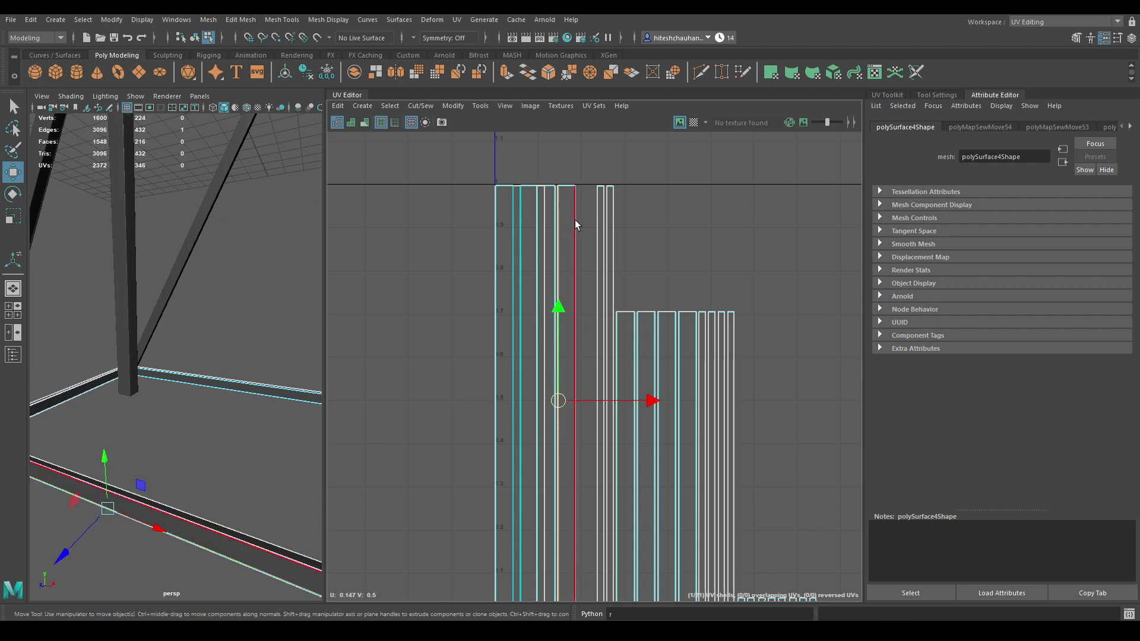
left_click(575, 220)
right_click_drag(582, 260, 587, 209, "shift")
left_click(584, 219)
right_click_drag(592, 255, 592, 170, "shift")
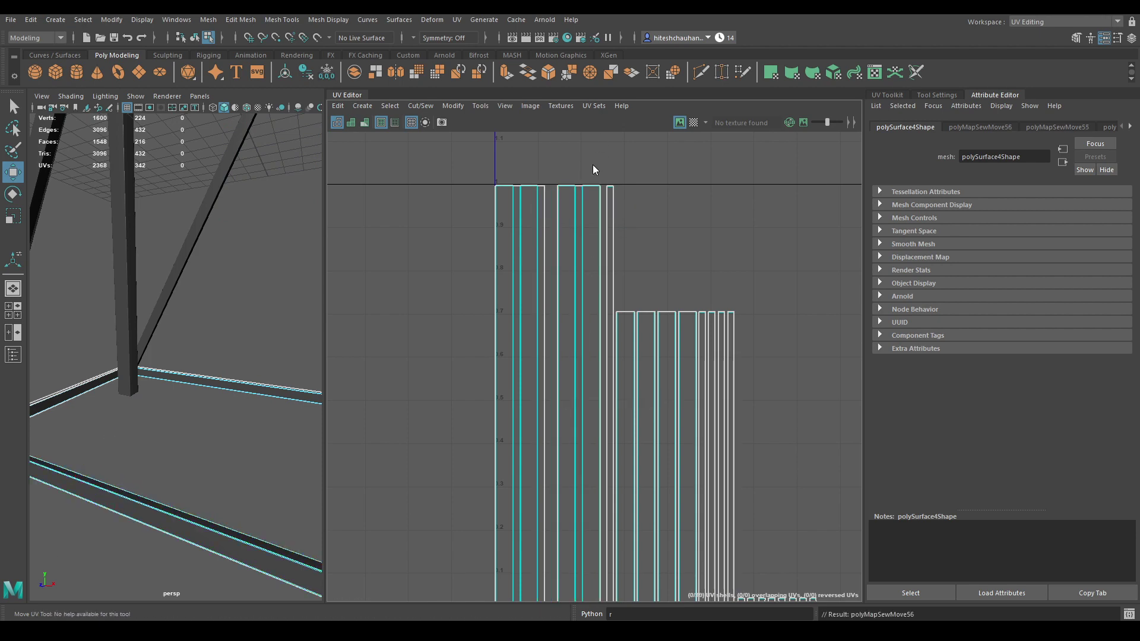
- Move the two long beam UV shells apart from each other and sew the remaining long strip onto the second one
left_click(509, 215)
left_click_drag(553, 401, 482, 401)
left_click(581, 363)
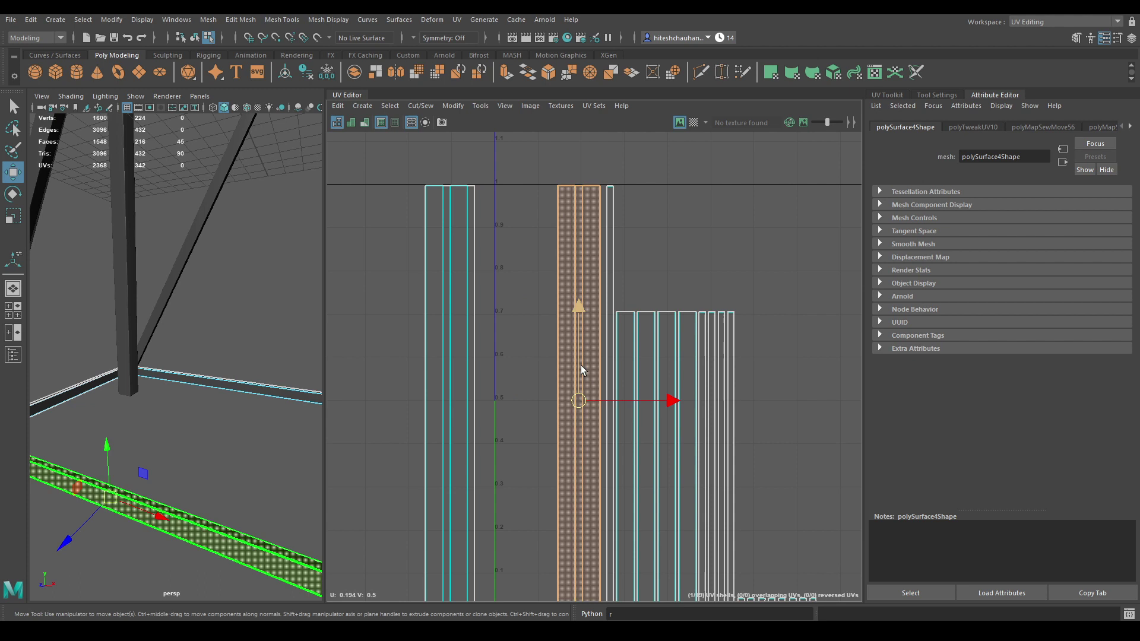
left_click_drag(591, 403, 558, 404)
right_click_drag(549, 283, 506, 199)
left_click(517, 225)
- Move and sew the side strips of the two shorter base beams into two separate UV shells
scroll(618, 386, "down", 3)
middle_click_drag(615, 333, 610, 243, "alt")
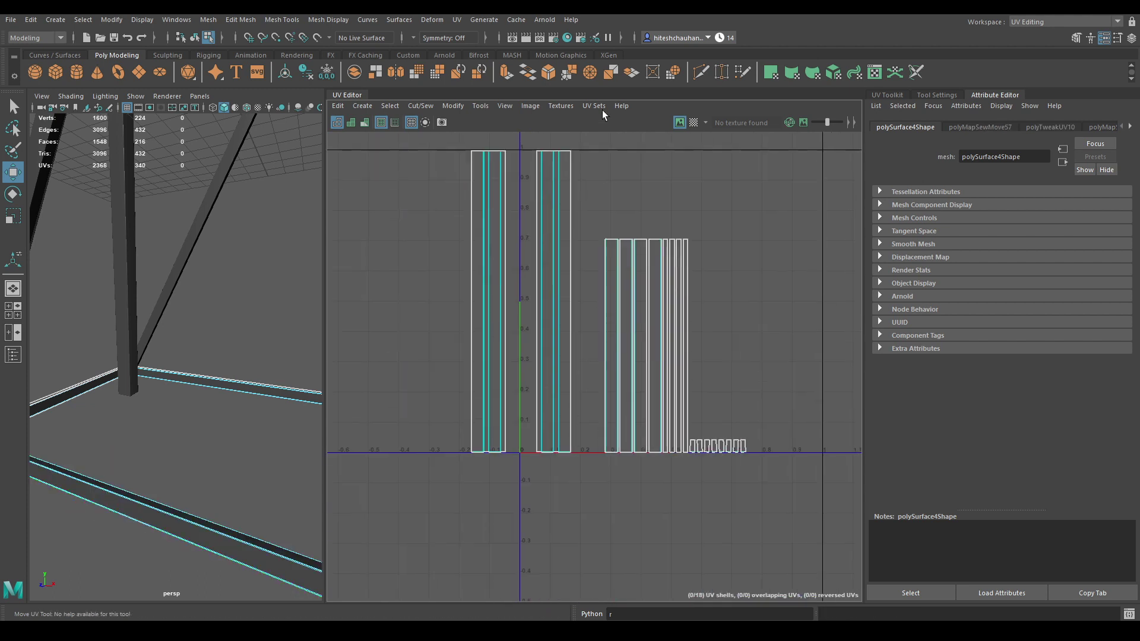
right_click_drag(597, 267, 596, 161, "shift")
left_click(593, 263)
right_click_drag(593, 263, 590, 211, "shift")
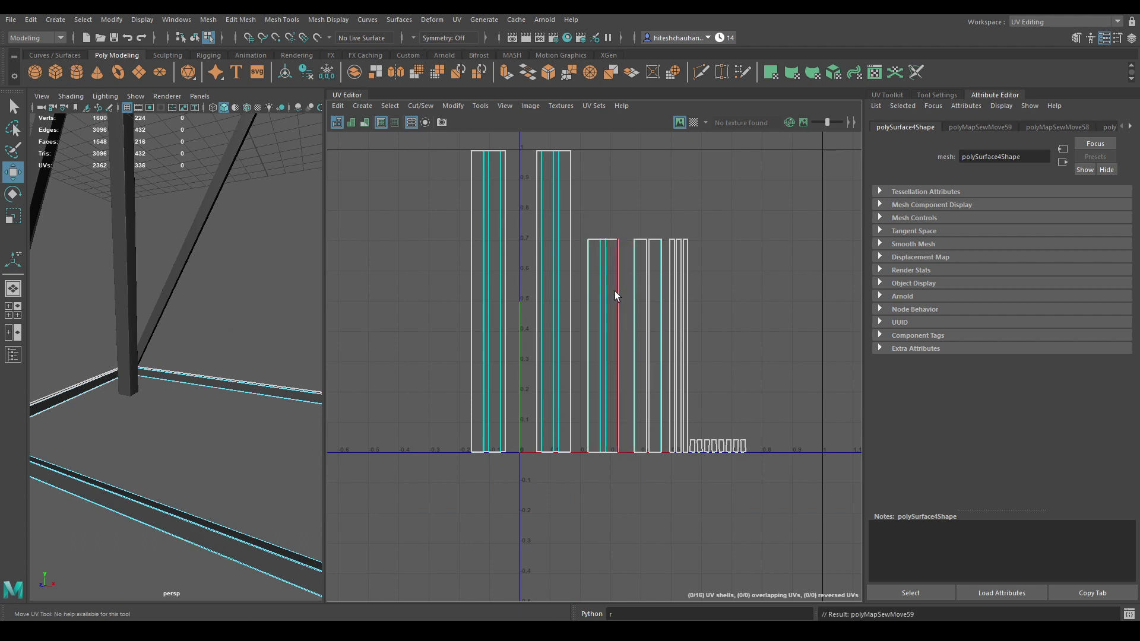
left_click(620, 291)
right_click_drag(620, 291, 619, 234, "shift")
left_click(634, 297)
right_click_drag(635, 297, 666, 231, "shift")
left_click(661, 270)
left_click(668, 267)
right_click_drag(685, 282, 687, 224, "shift")
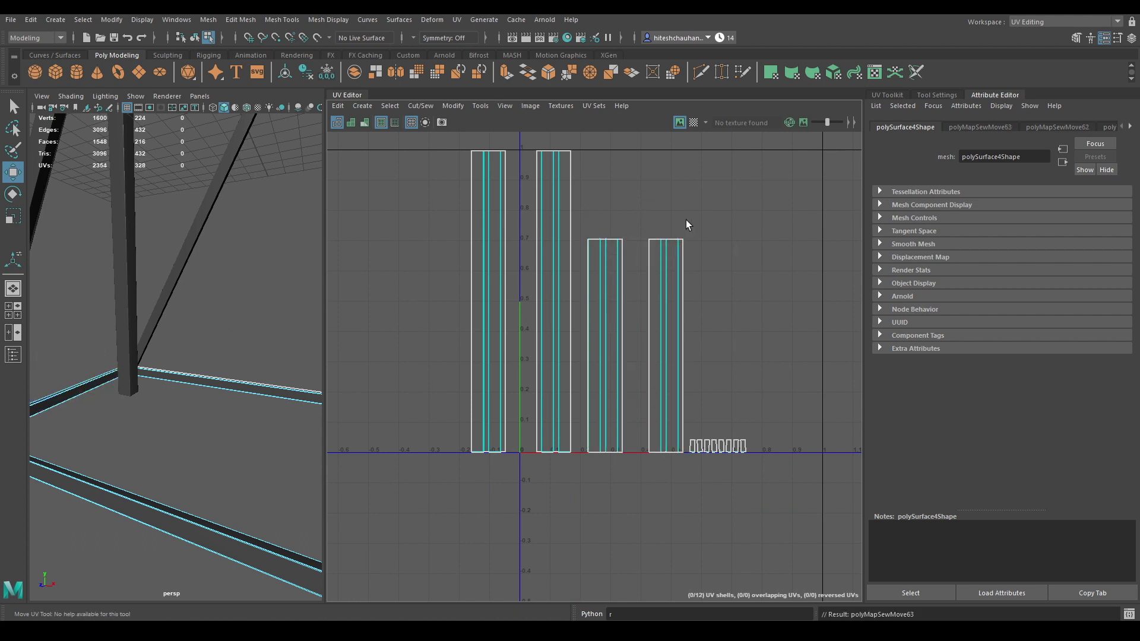
- Select the end edges of all four beam UV shells and sew the small end caps onto them
left_click(650, 241)
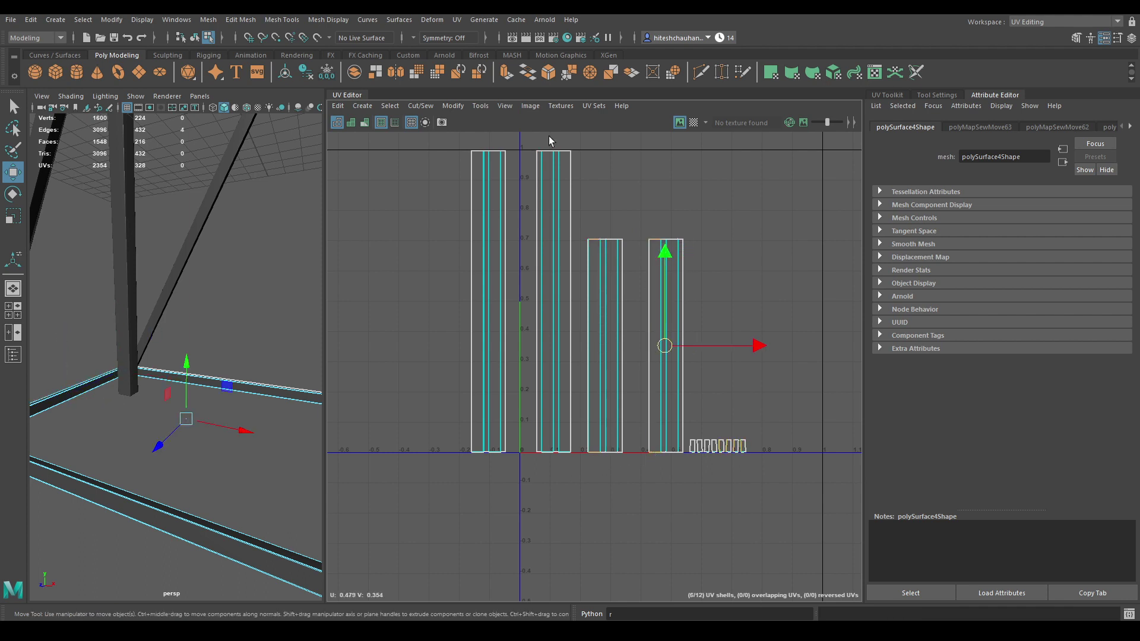
left_click(560, 359)
left_click(563, 455, "shift")
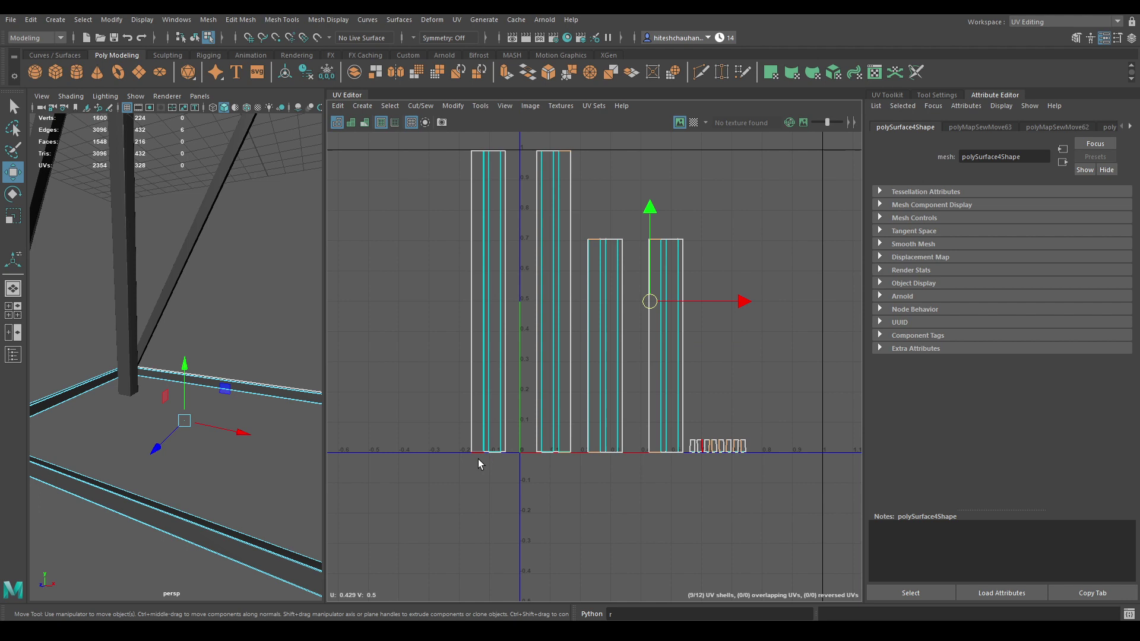
left_click(490, 346, "shift")
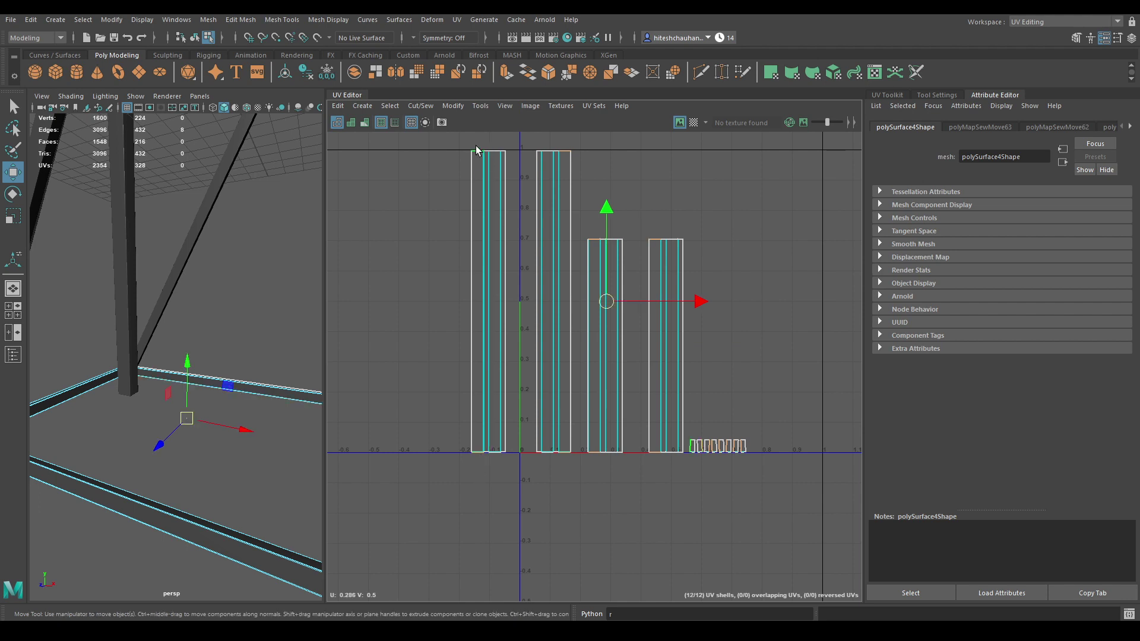
key("g")
- Lay out all four beam UV shells within the 0 to 1 space and save the scene
right_click_drag(524, 175, 473, 158)
left_click_drag(397, 158, 785, 343)
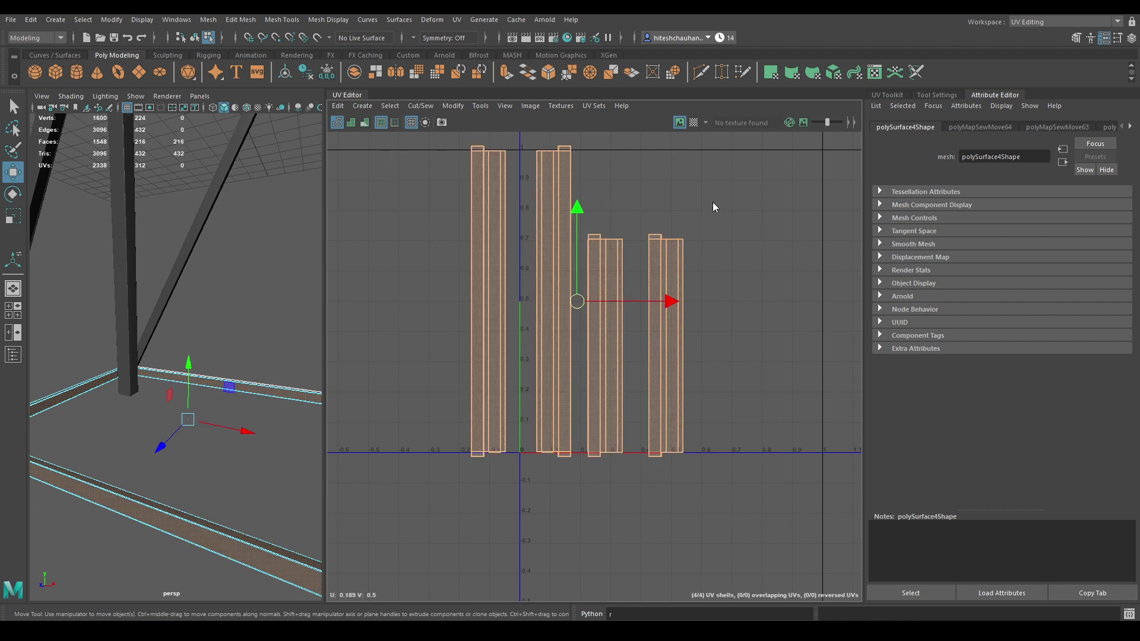
right_click_drag(714, 204, 512, 285, "shift")
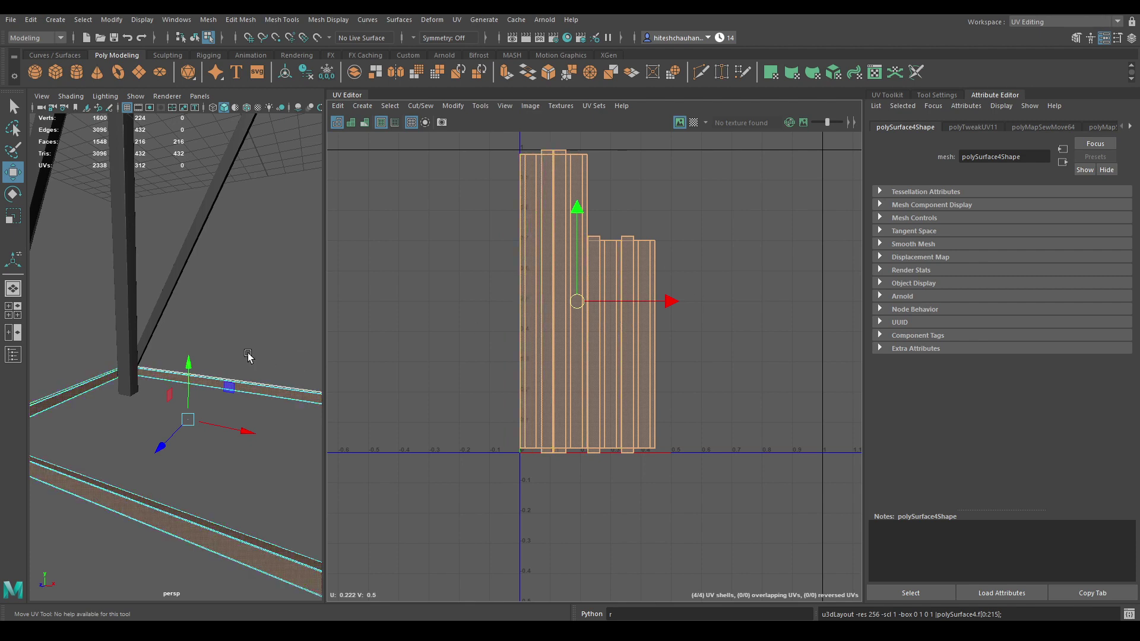
right_click_drag(248, 356, 332, 300)
- Select the upper horizontal beams, diagonal braces and corner posts together with the base beams and combine them into one mesh
scroll(236, 240, "down", 5)
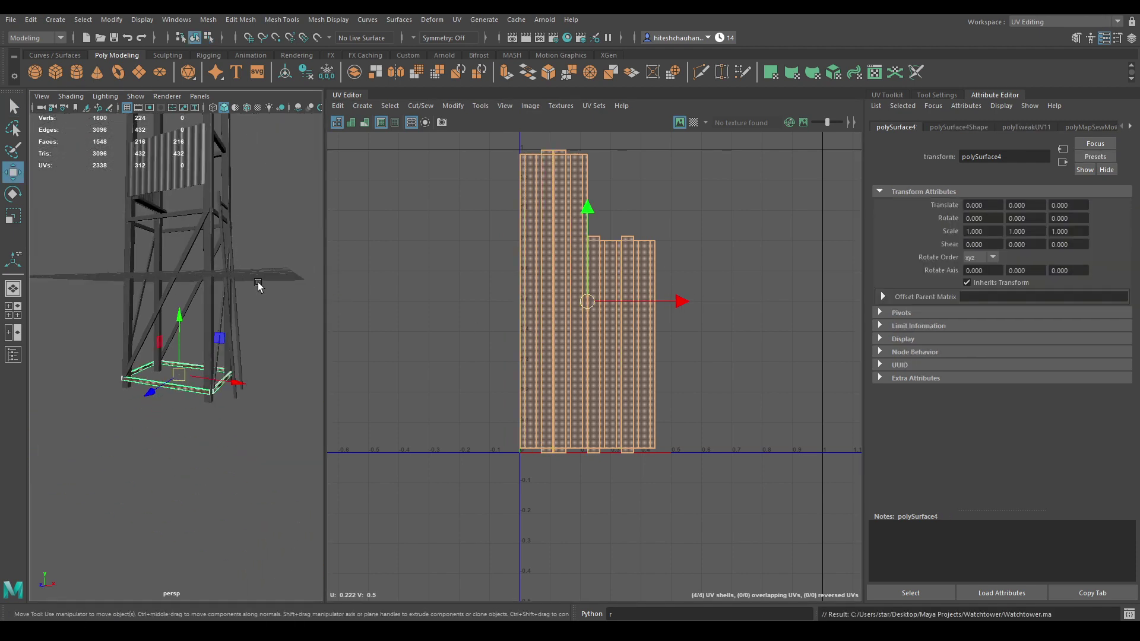
left_click_drag(258, 285, 290, 323, "alt")
scroll(290, 323, "up", 5)
scroll(258, 200, "down", 7)
left_click_drag(257, 205, 275, 308, "alt")
scroll(272, 356, "up", 7)
left_click_drag(272, 365, 178, 332, "alt")
scroll(194, 338, "down", 6)
scroll(283, 356, "up", 3)
left_click(150, 306)
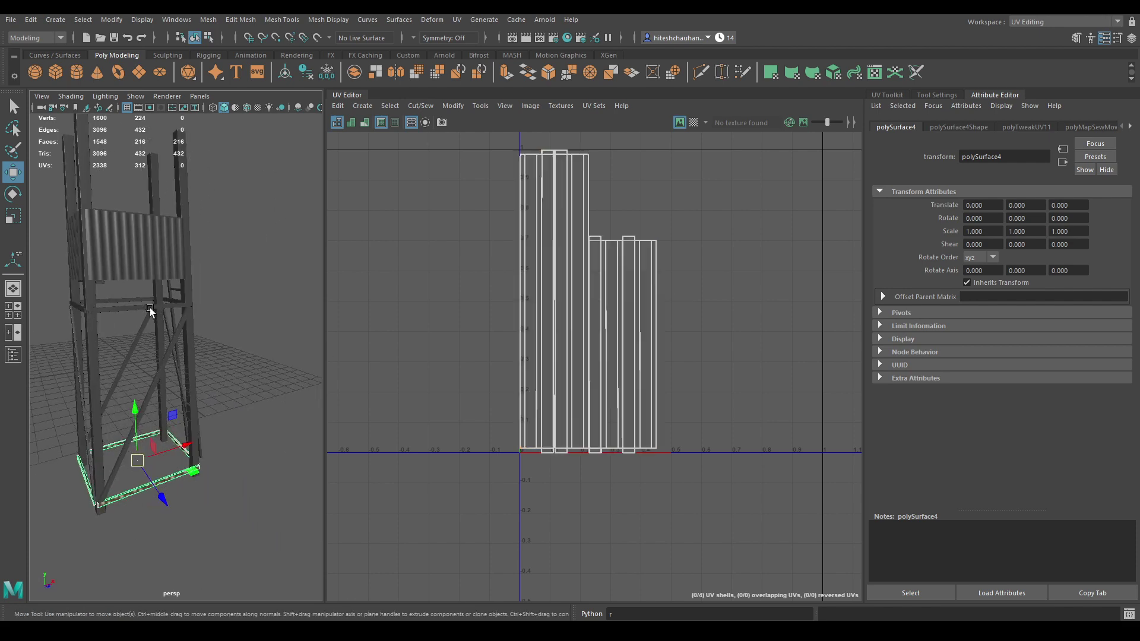
left_click(148, 379)
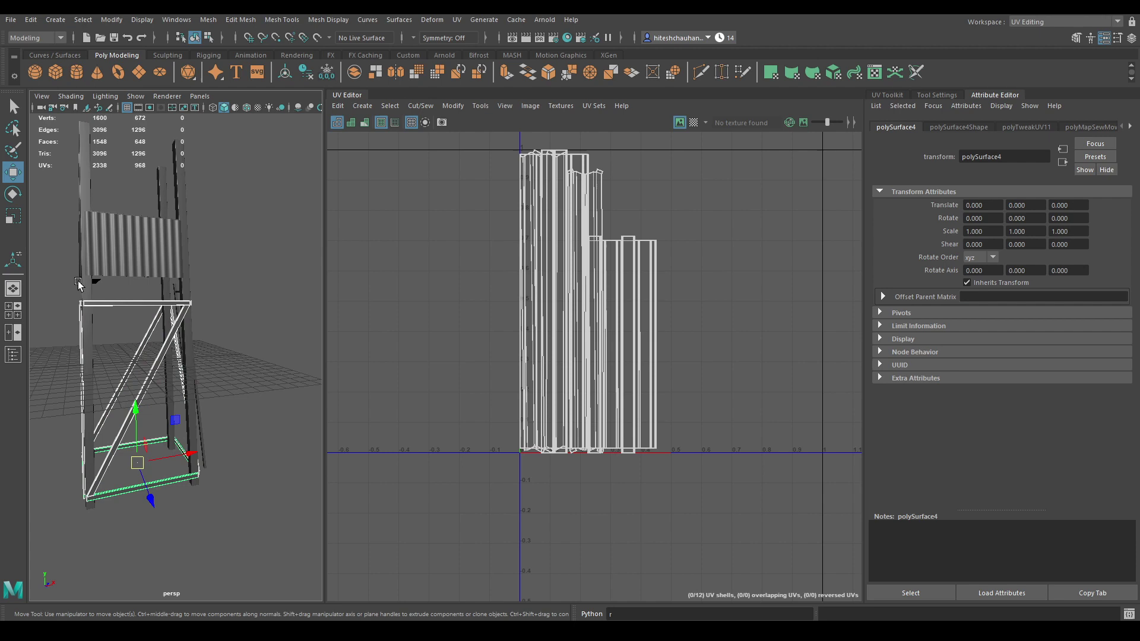
left_click(90, 287)
left_click_drag(91, 288, 169, 295, "alt")
right_click_drag(275, 184, 248, 435, "shift")
- Select every UV shell of the combined frame and lay them out within the 0 to 1 space
right_click_drag(558, 191, 451, 170)
left_click_drag(451, 165, 896, 417)
right_click_drag(696, 214, 540, 273, "shift")
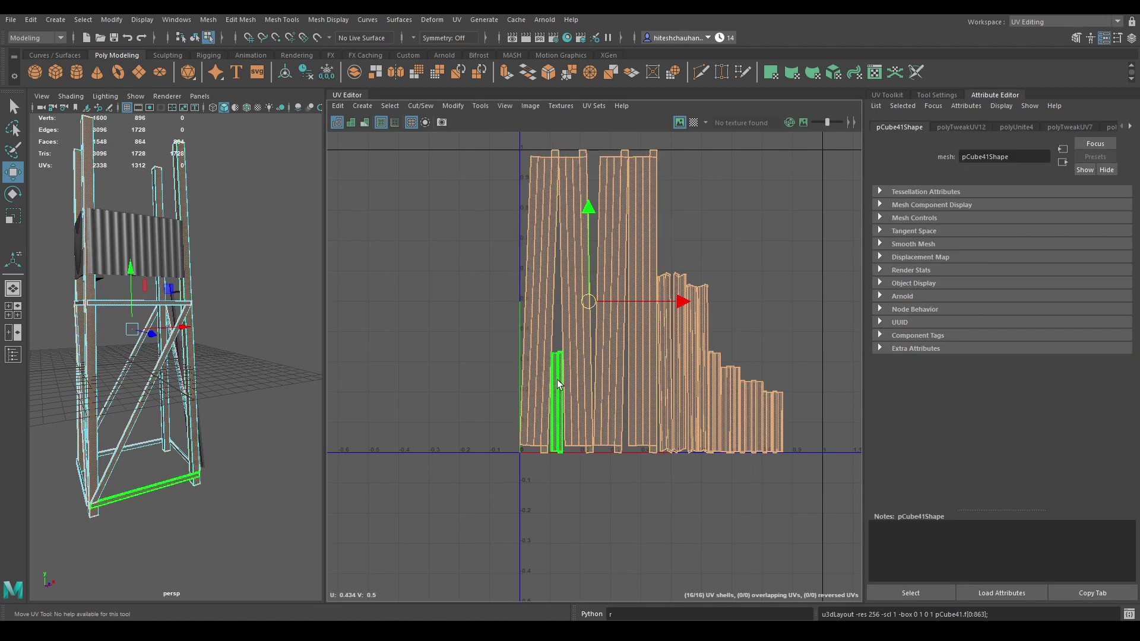
- Rotate the three slanted corner post UV shells until they stand vertical
left_click(549, 301)
key("e")
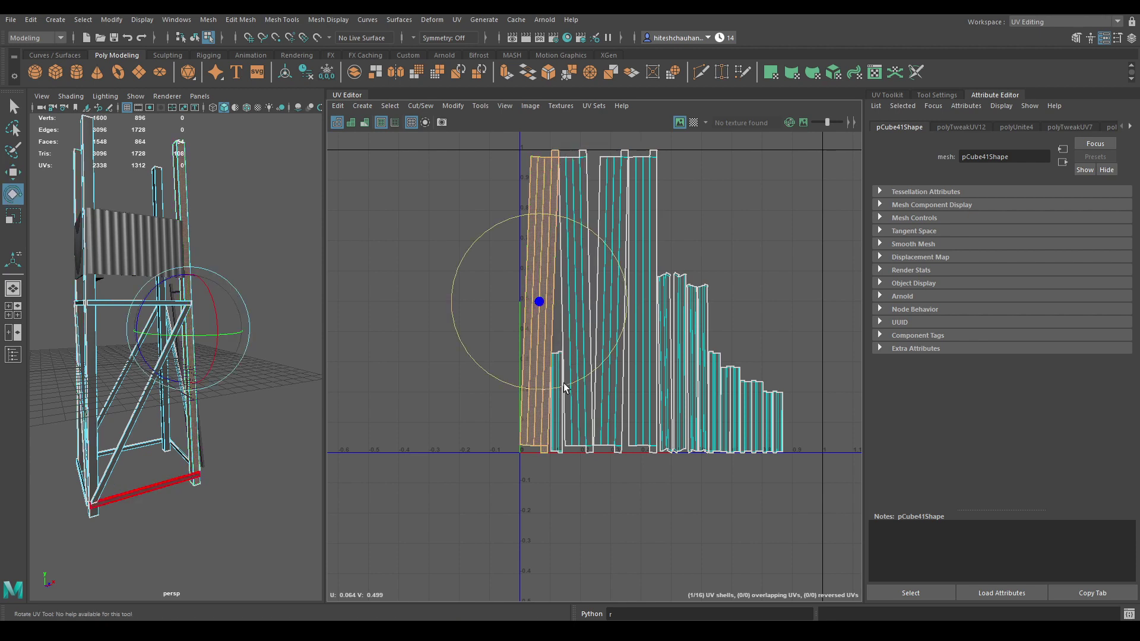
left_click_drag(564, 388, 572, 384)
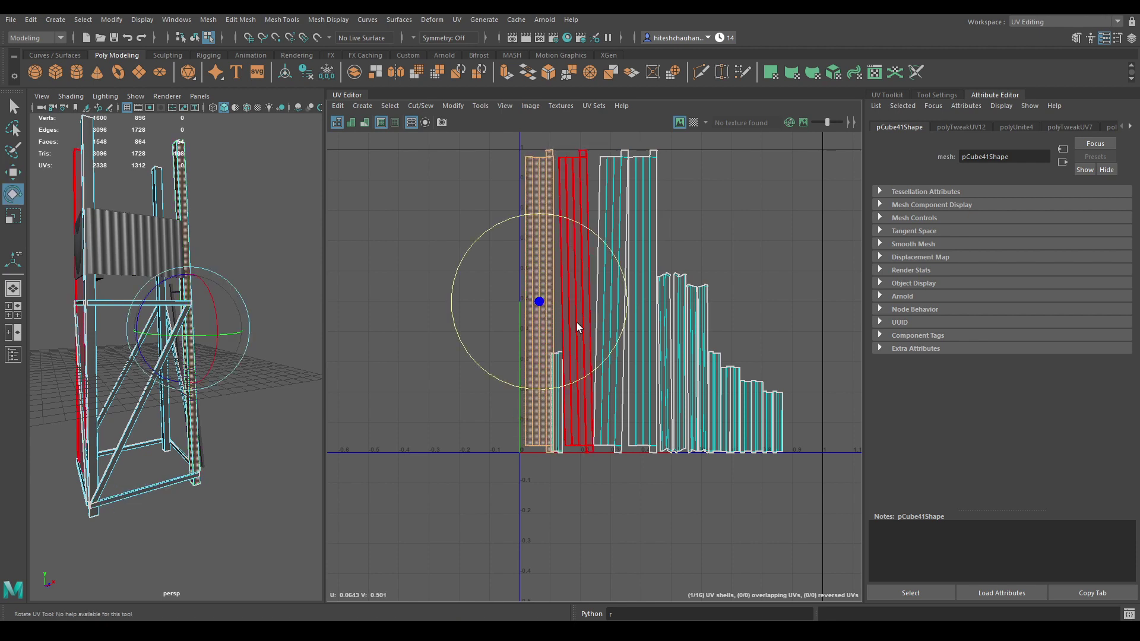
left_click(575, 323)
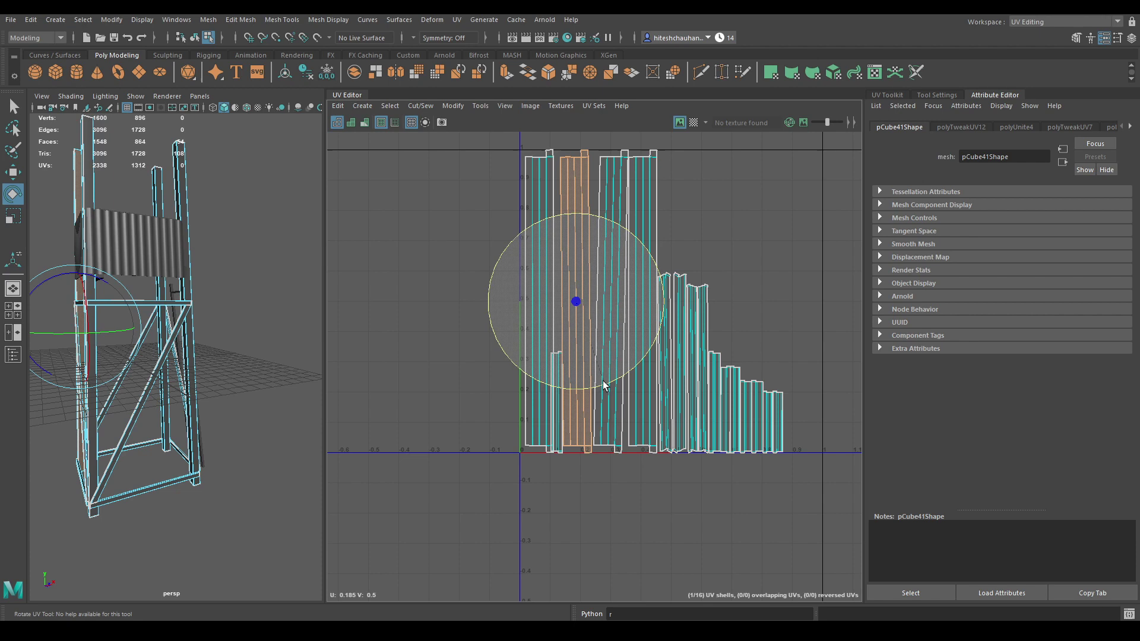
left_click(607, 366)
left_click_drag(626, 390, 630, 393)
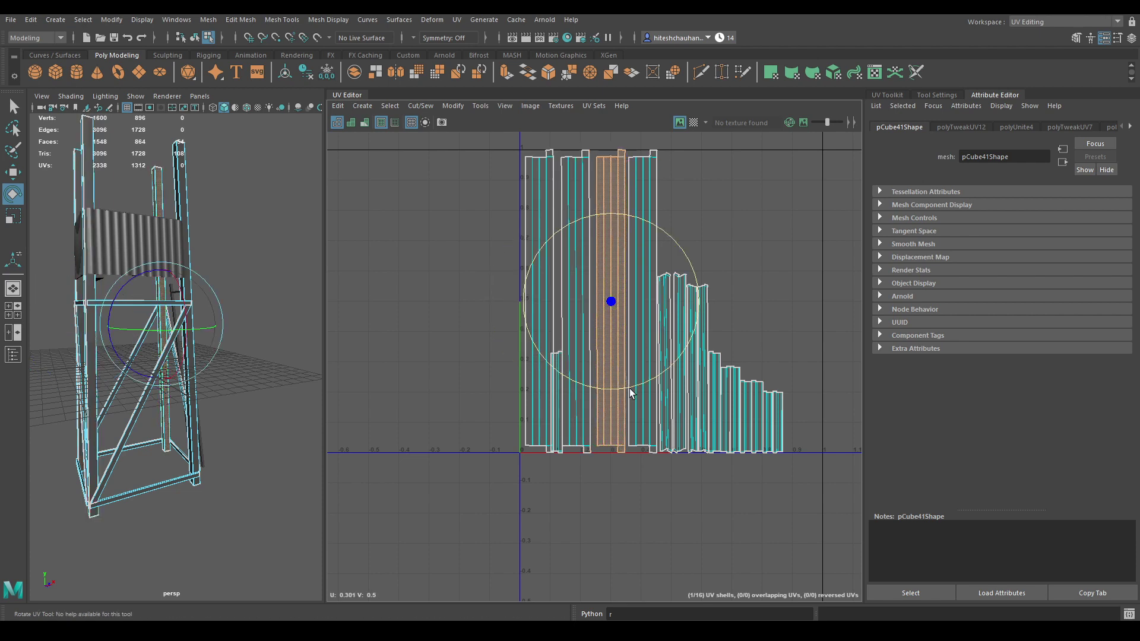
- Lay out all the frame's UV shells again with the straightened posts, return to object selection, and save the scene
key("w")
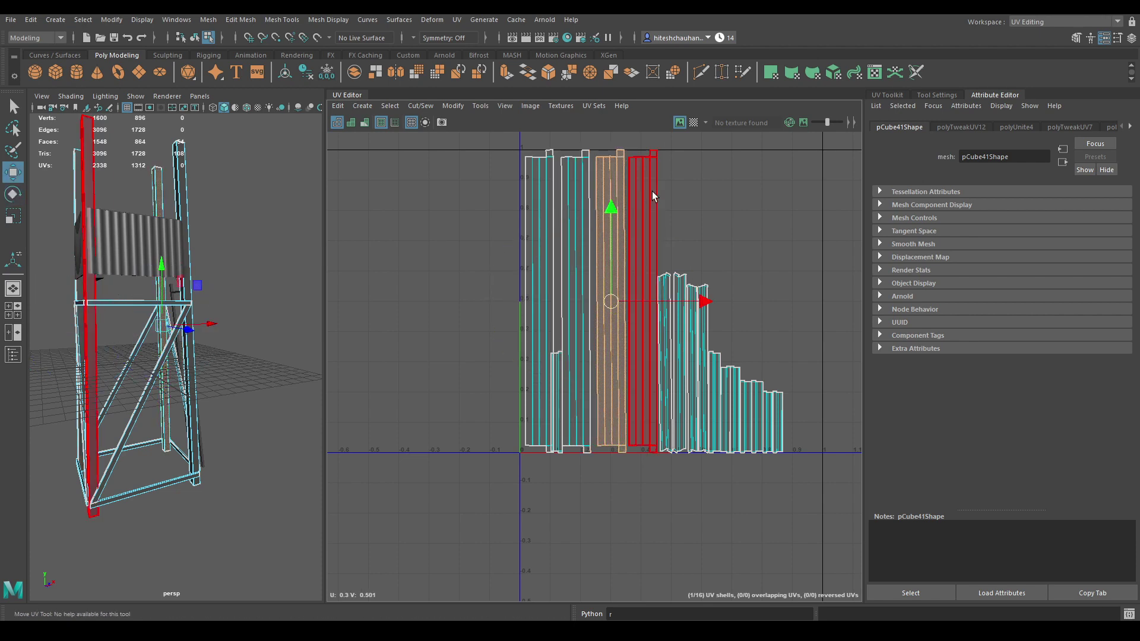
right_click_drag(652, 192, 558, 173)
left_click_drag(448, 184, 798, 481)
right_click_drag(682, 224, 580, 261, "shift")
key("F8")
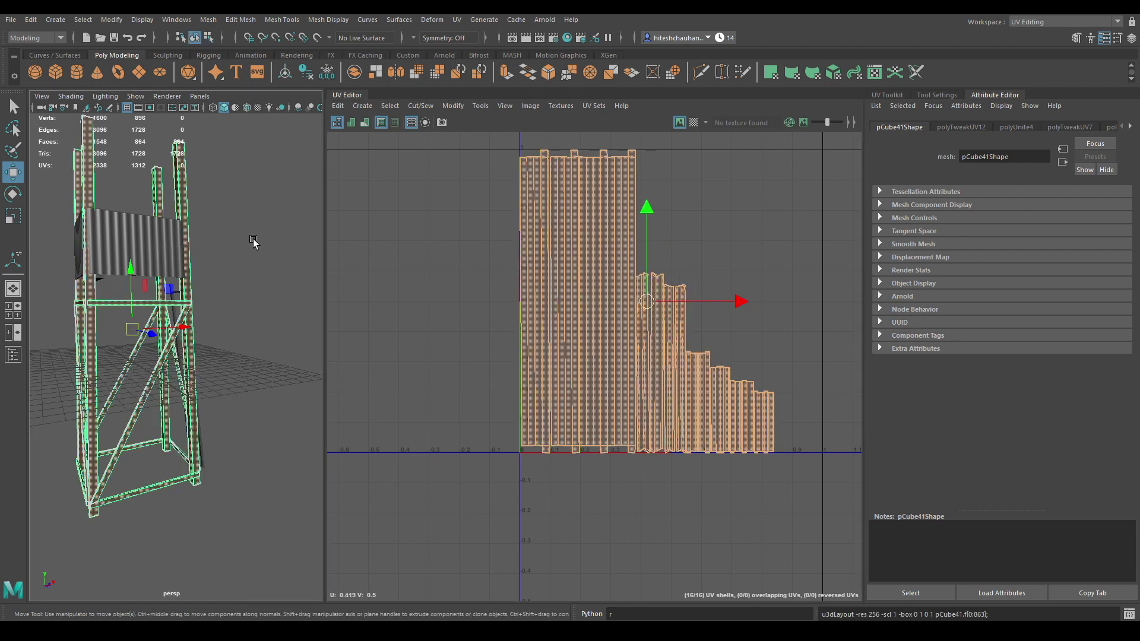
key("ctrl+s")
- Check the frame's UVs with the checker map displayed and hide it again
left_click(694, 123)
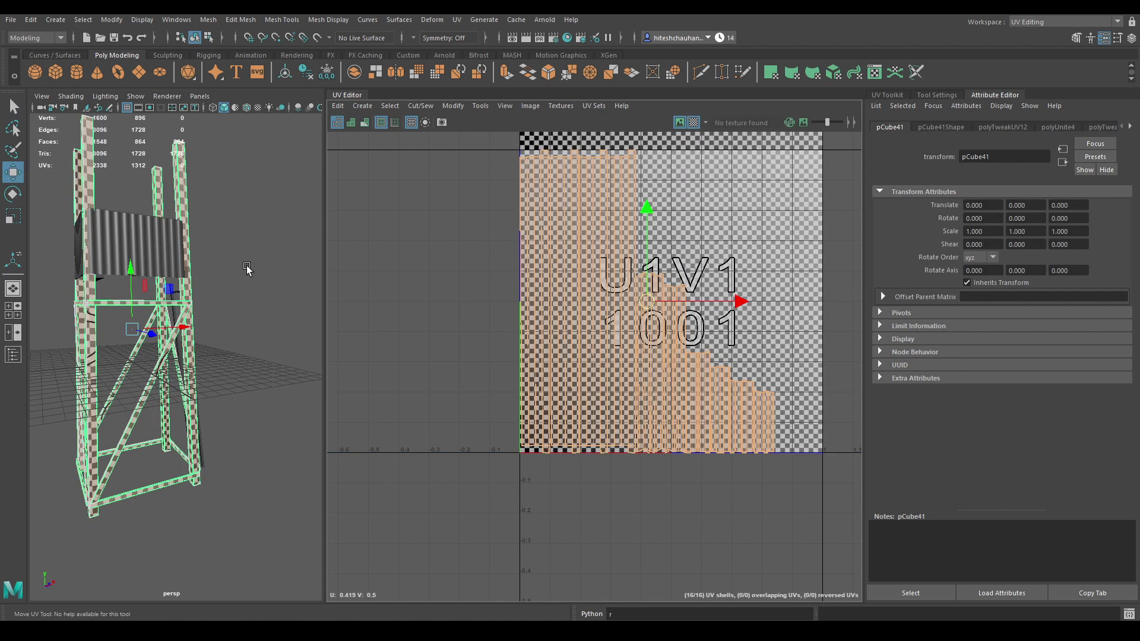
left_click_drag(247, 266, 241, 292, "alt")
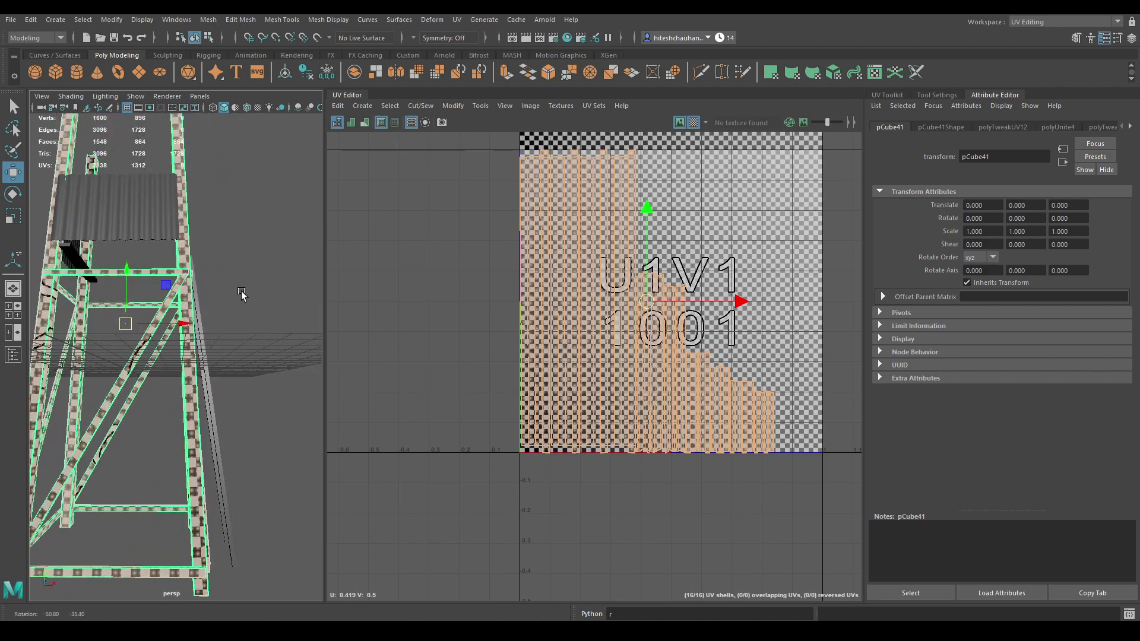
left_click(694, 123)
left_click_drag(160, 368, 120, 327, "alt")
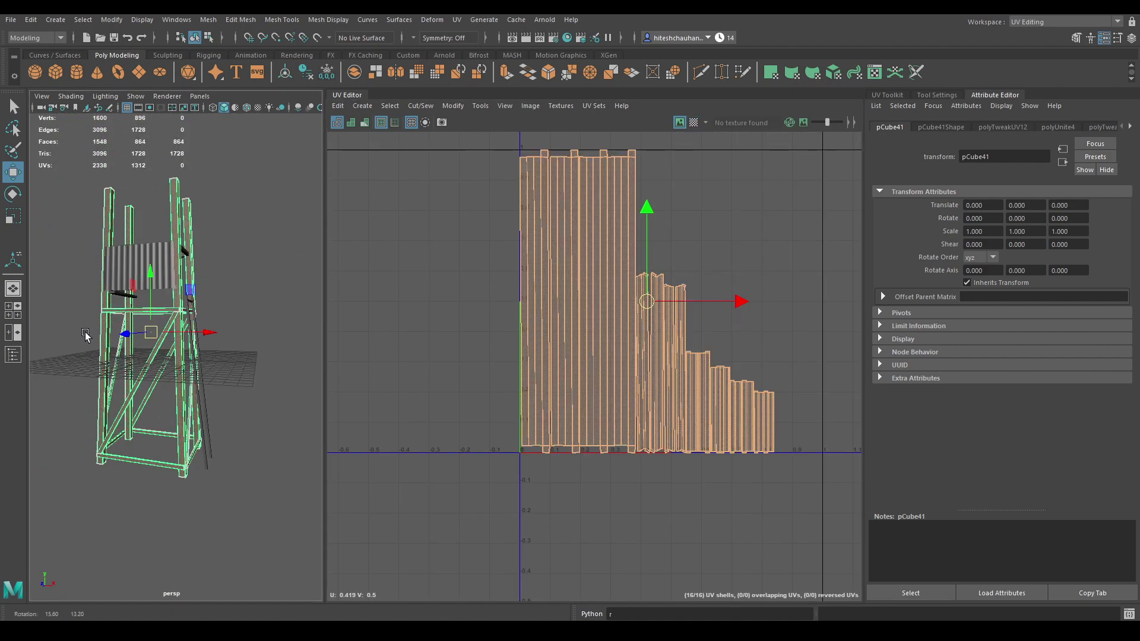
left_click_drag(300, 326, 260, 383, "alt")
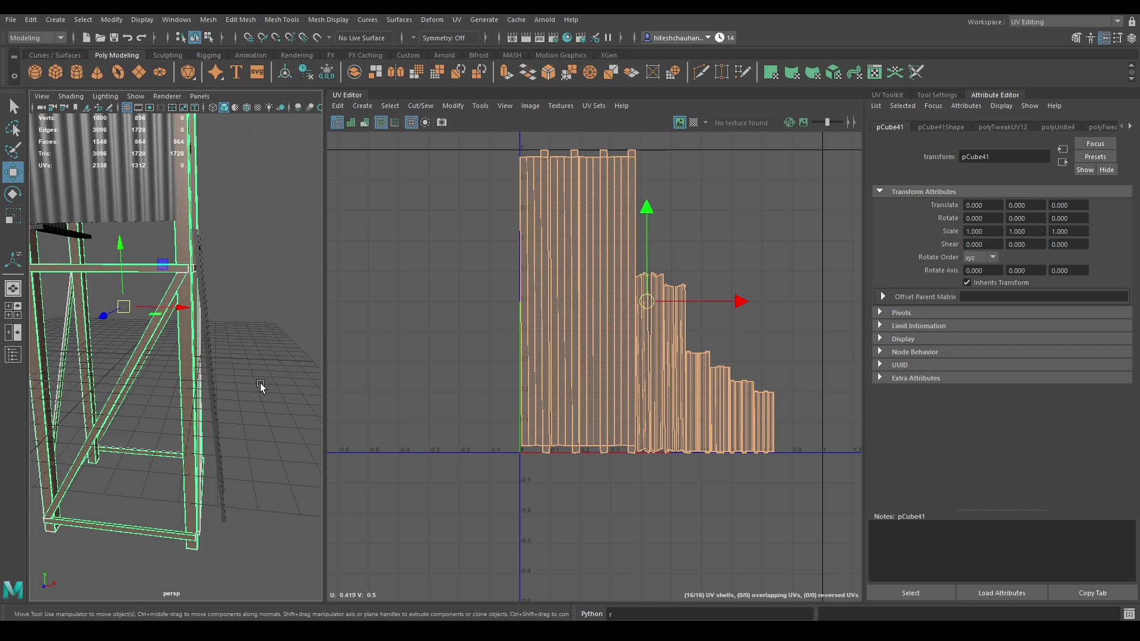
- Select one of the corrugated sheets around the platform and apply automatic UV mapping to it
left_click(239, 284)
left_click_drag(239, 284, 361, 151, "alt")
left_click(196, 294)
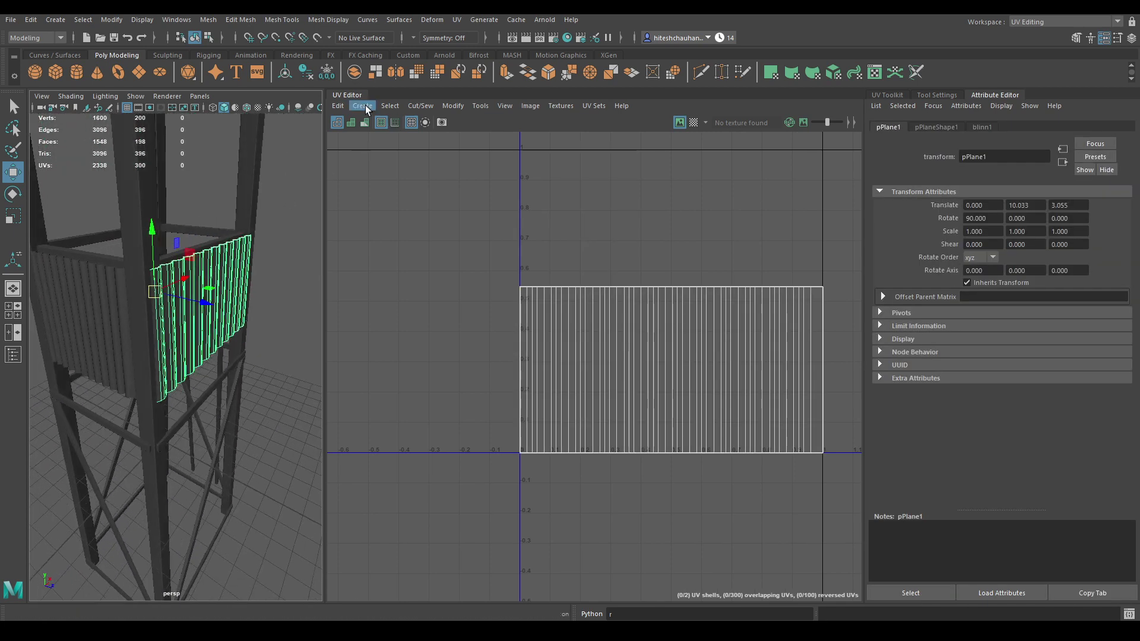
left_click(363, 105)
left_click(380, 147)
- Move and sew the first wavy edge strip onto the outer edge of one half of the corrugated sheet's UVs
right_click(666, 276)
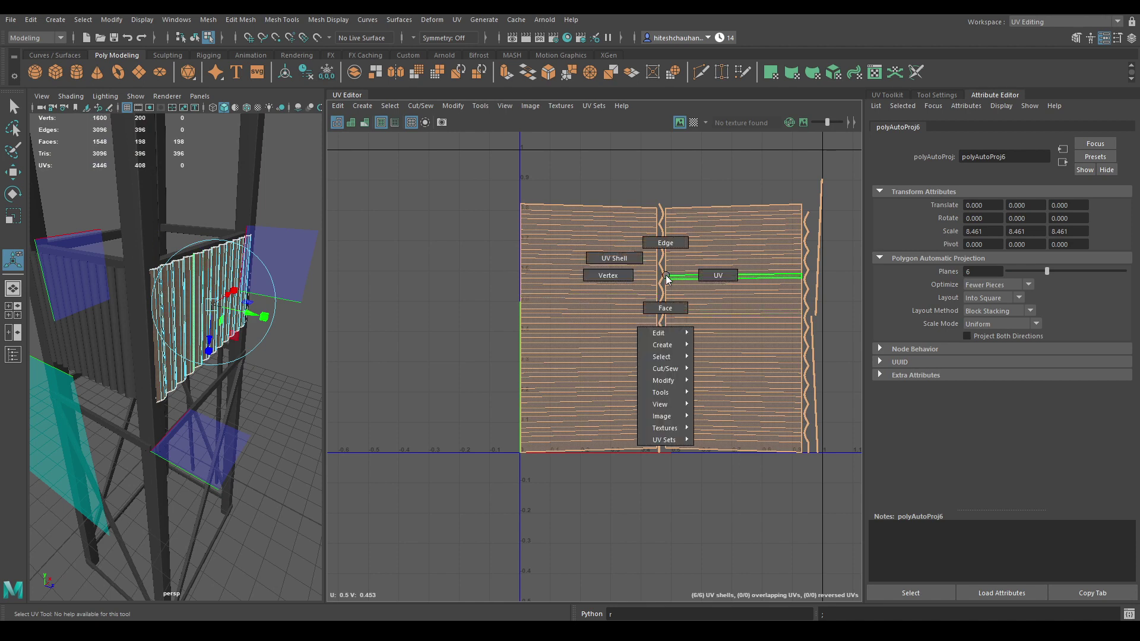
right_click_drag(640, 263, 621, 255)
left_click(621, 262)
right_click_drag(598, 200, 596, 165)
left_click(517, 202)
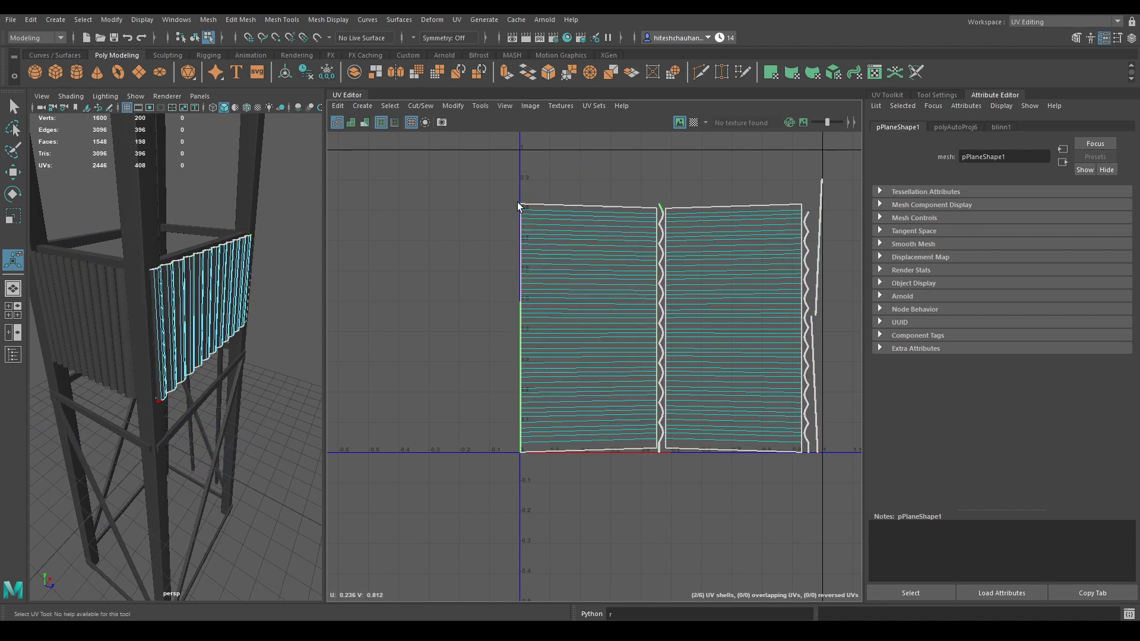
double_click(514, 450, "shift")
right_click_drag(451, 425, 442, 288, "shift")
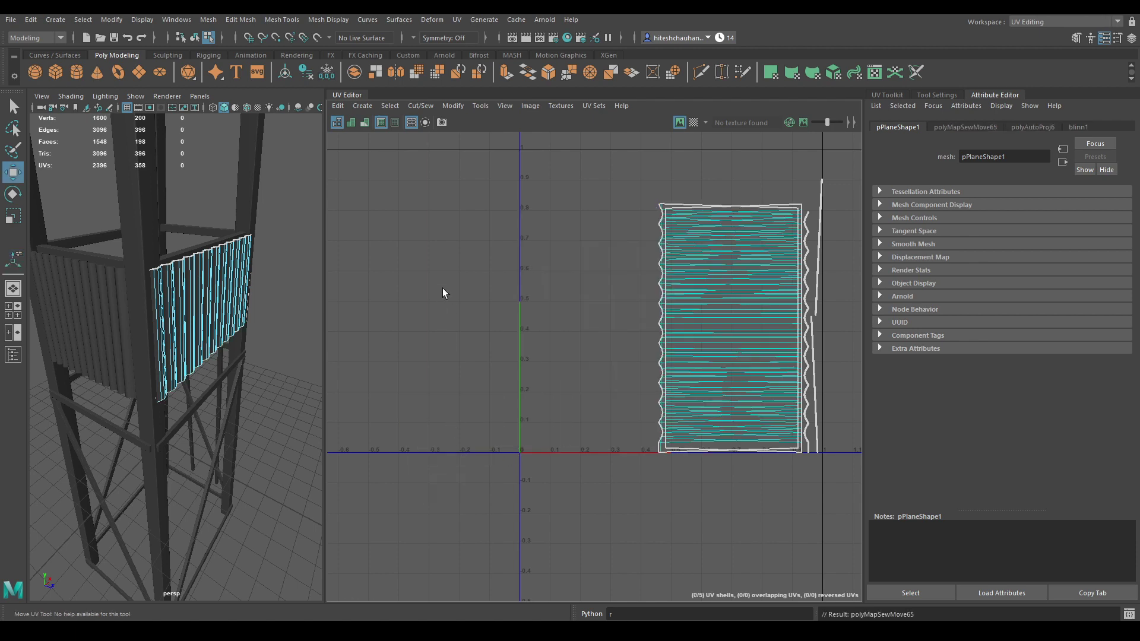
- Move the sewn UV shell away from the other half and sew the second wavy edge strip onto its opposite side
right_click_drag(730, 243, 680, 224)
left_click(678, 259)
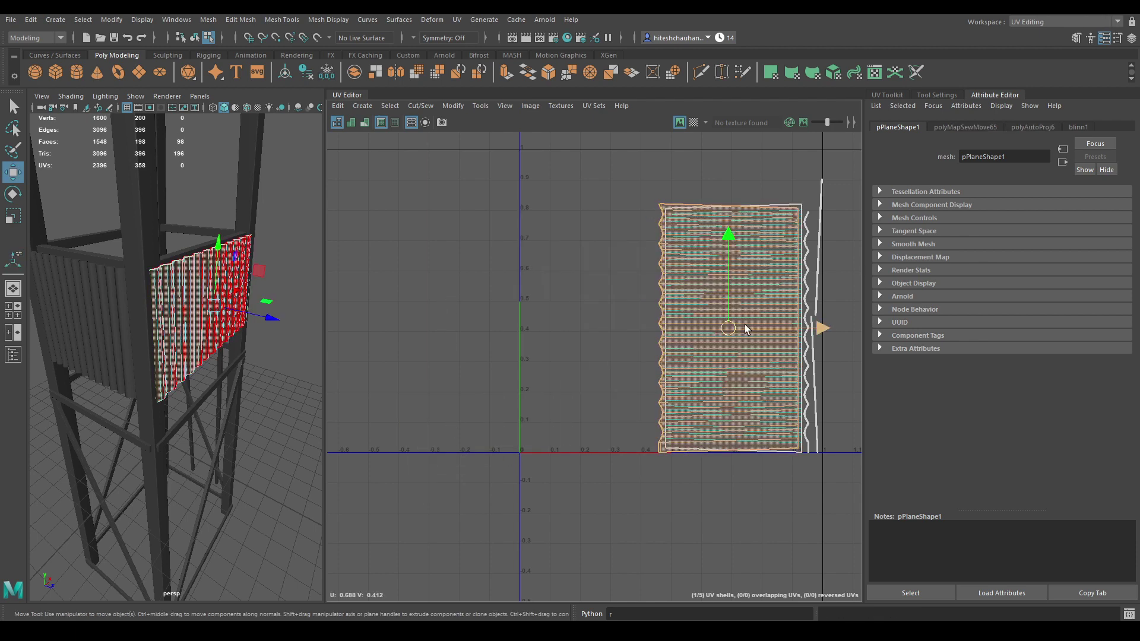
left_click_drag(735, 326, 526, 327)
right_click(550, 255)
left_click(560, 209)
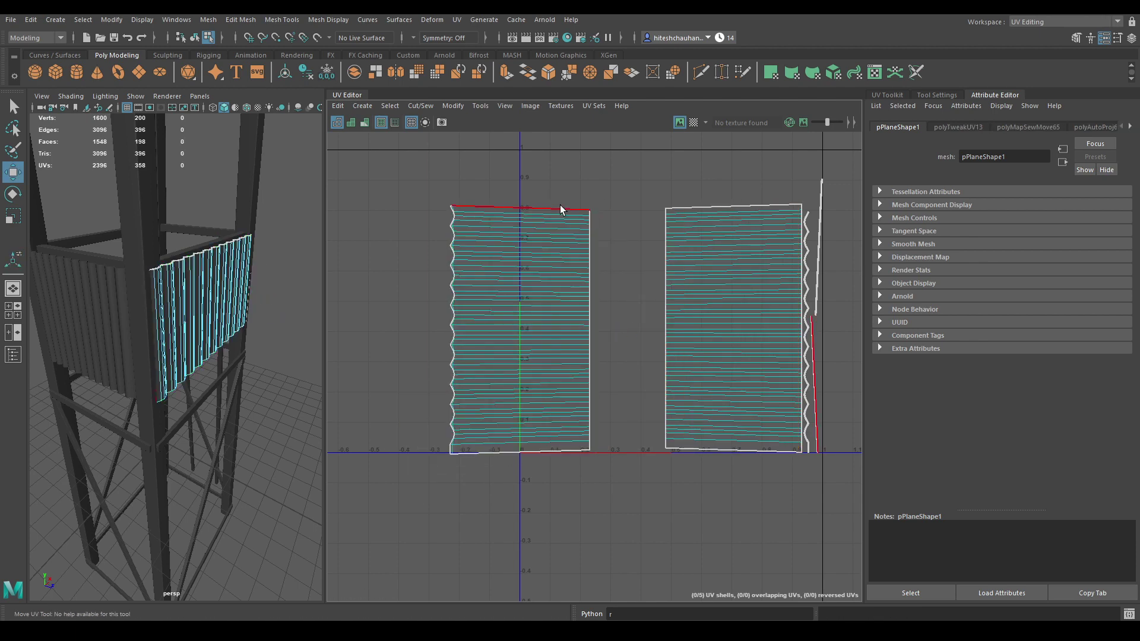
left_click(593, 211)
double_click(590, 445, "shift")
right_click_drag(591, 445, 599, 161, "shift")
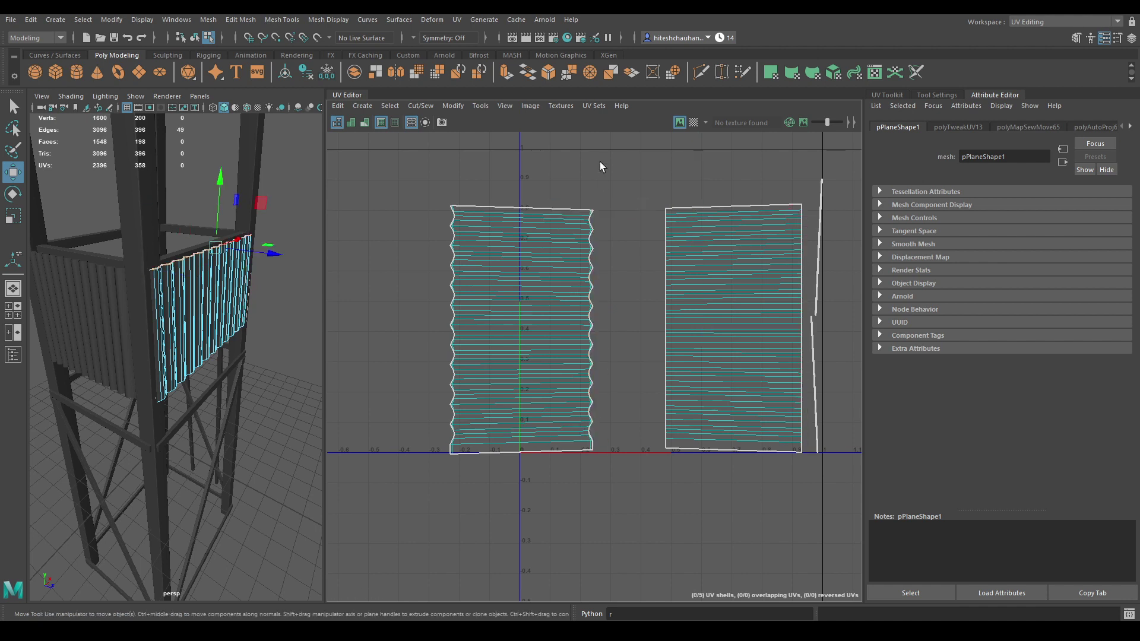
- Sew the sheet's two large UV halves together along the wavy strip and unfold the joined shell
left_click_drag(597, 212, 603, 450)
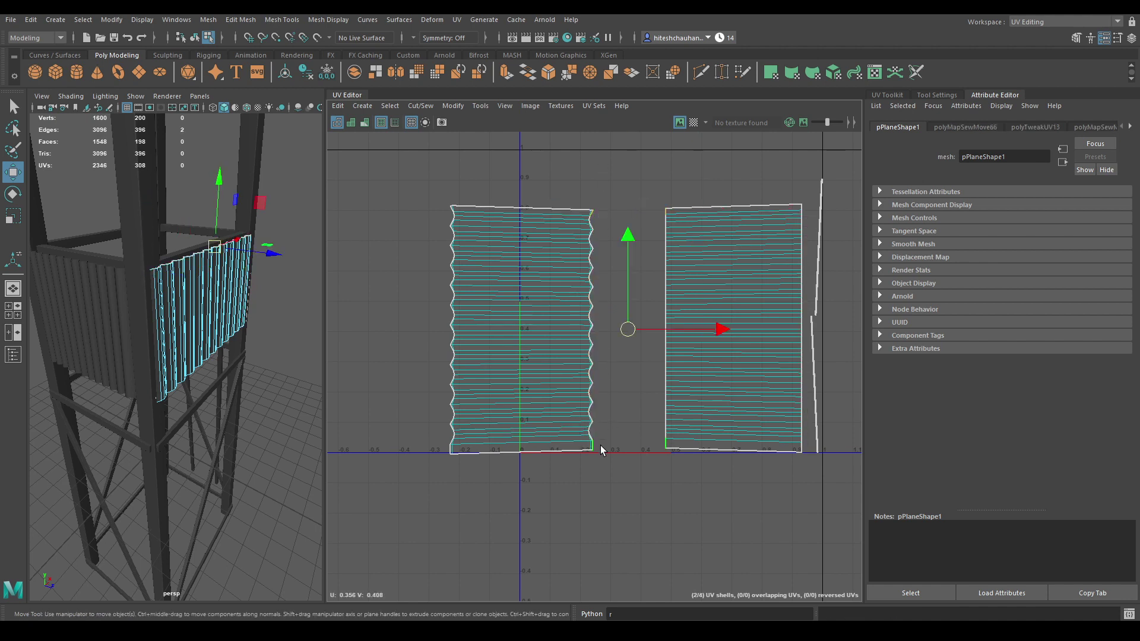
right_click_drag(629, 326, 637, 152, "shift")
right_click_drag(632, 203, 422, 171)
left_click(577, 236)
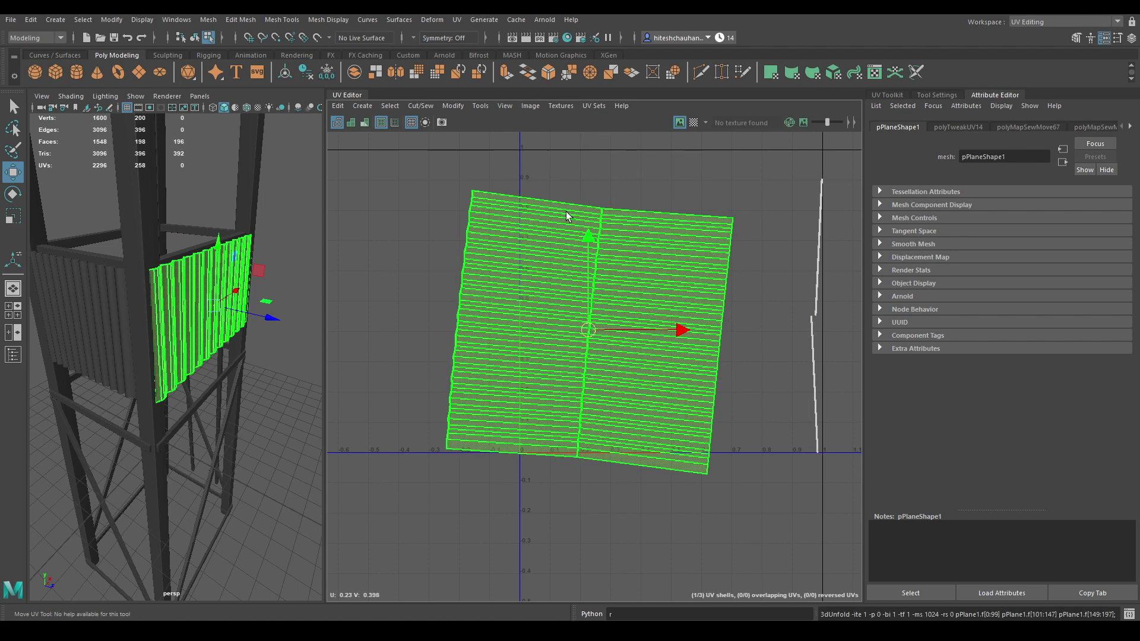
- Sew the two thin end strips onto the sheet's main UV shell and unfold it as one piece
right_click_drag(576, 172, 652, 201)
left_click(652, 205)
key("w")
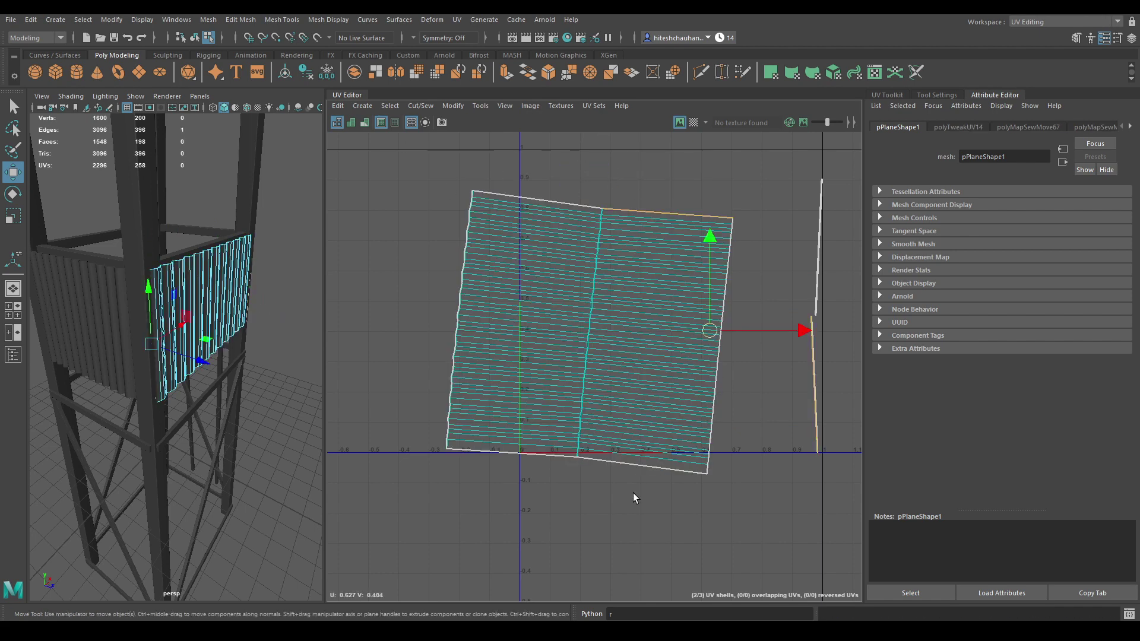
left_click(640, 472, "shift")
right_click_drag(664, 270, 664, 269, "shift")
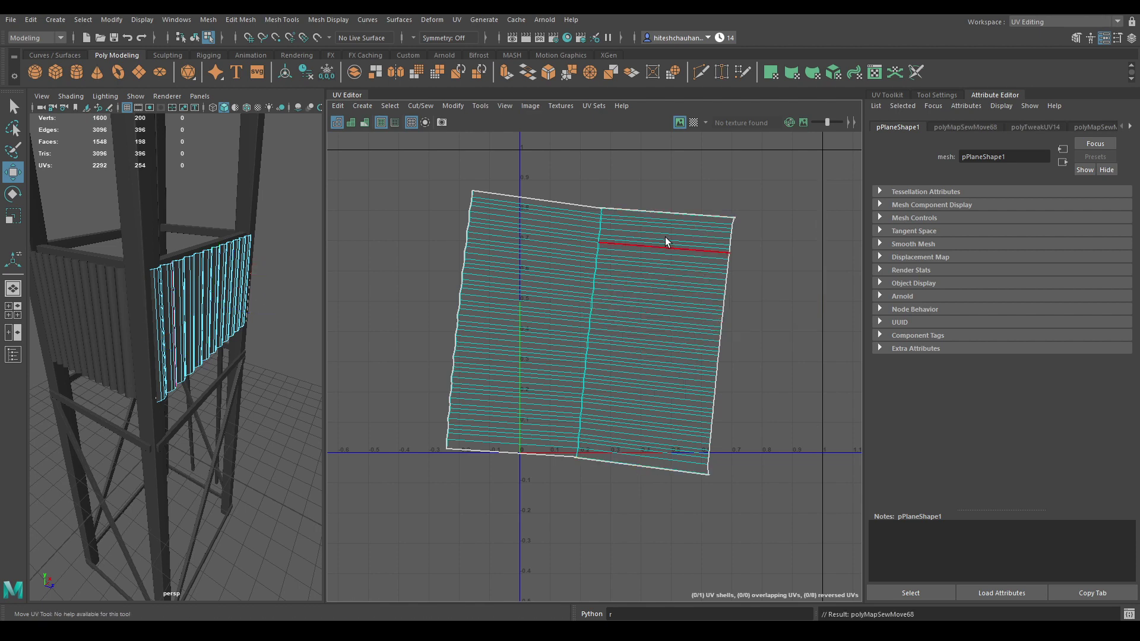
right_click_drag(658, 201, 524, 159)
left_click(618, 221)
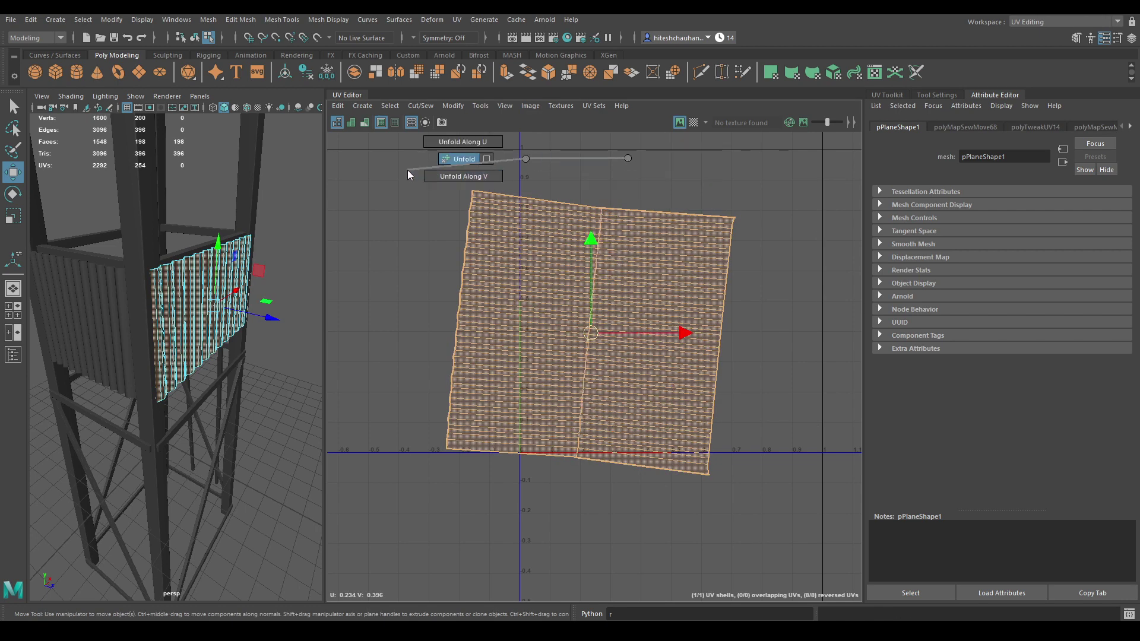
- Rotate the sheet's entire UV shell until its corrugation lines run vertically
right_click(684, 232)
right_click_drag(677, 198, 677, 197)
left_click(666, 250)
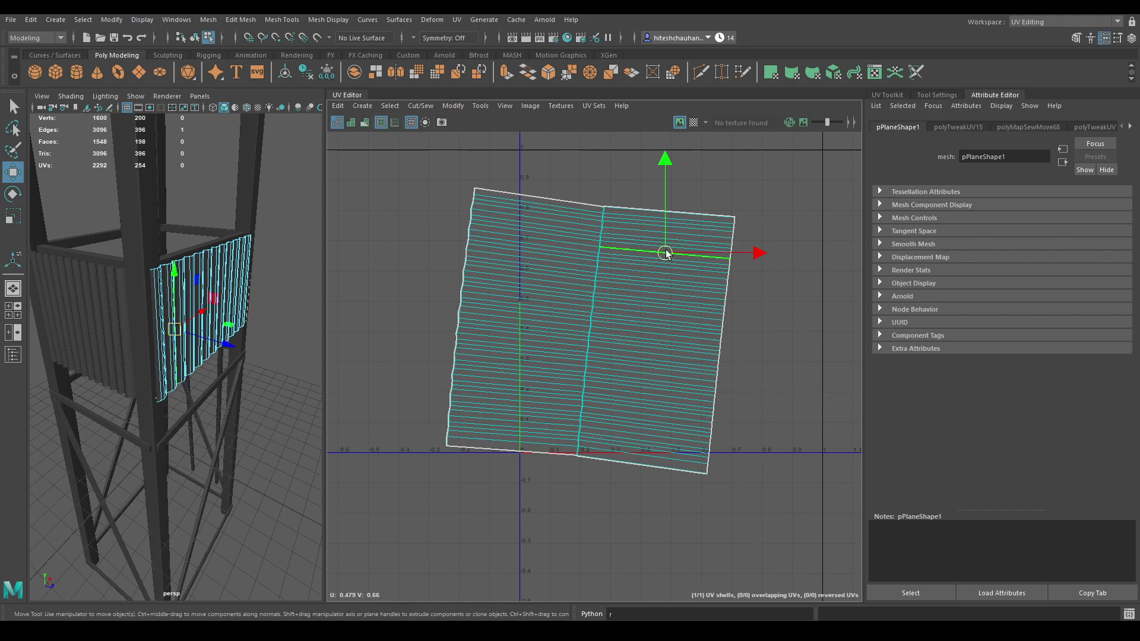
right_click_drag(666, 250, 621, 226)
left_click(638, 264)
key("e")
left_click_drag(626, 412, 722, 254)
key("w")
- Unfold the upright sheet shell again and lay it out in the 0 to 1 UV space
right_click(678, 205)
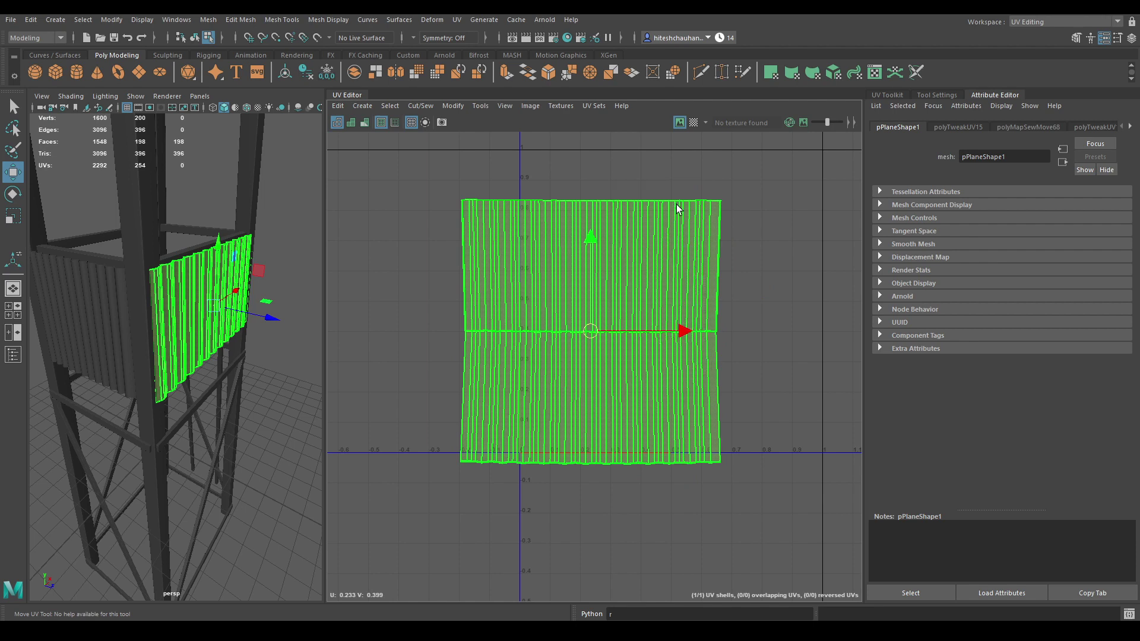
right_click_drag(677, 205, 400, 213)
left_click(633, 202)
right_click(639, 205)
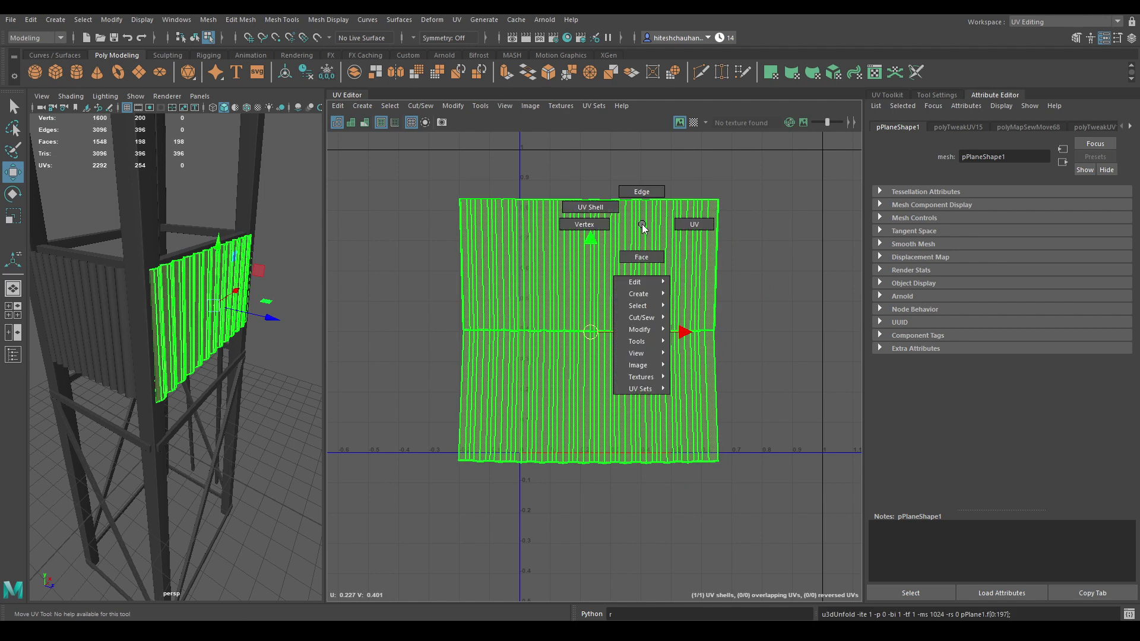
left_click(640, 187)
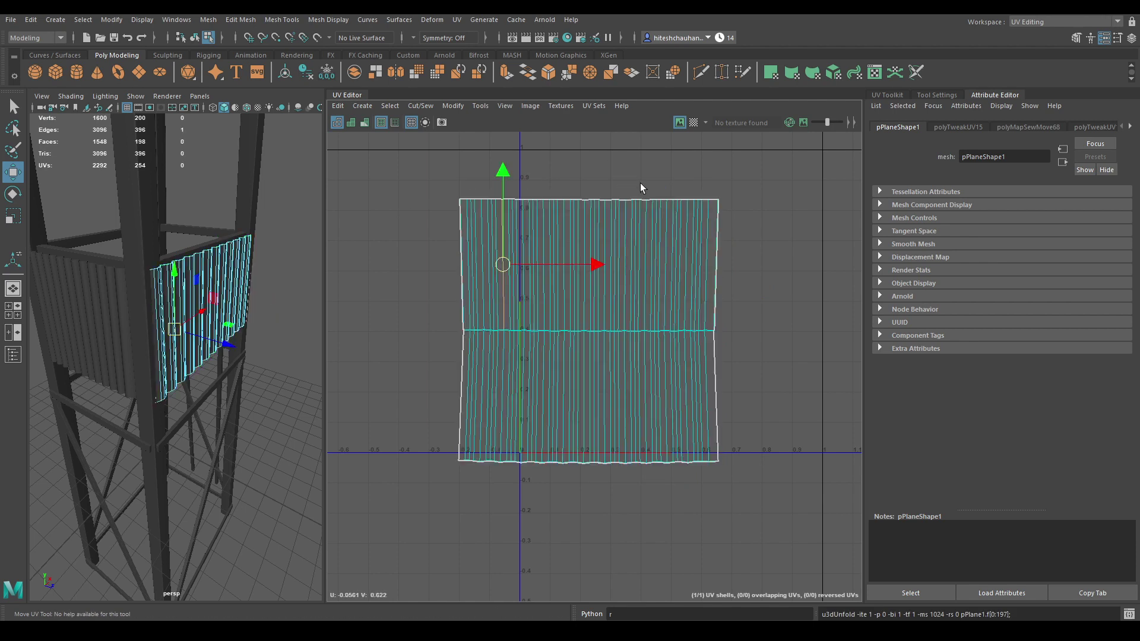
double_click(593, 237)
right_click_drag(617, 190, 550, 173, "shift")
right_click_drag(625, 242, 457, 268, "shift")
right_click(626, 241)
- Return to object selection, select the neighbouring corrugated sheet and apply automatic UV mapping to it
right_click_drag(212, 282, 265, 244)
left_click(128, 321)
left_click_drag(120, 349, 142, 350, "alt")
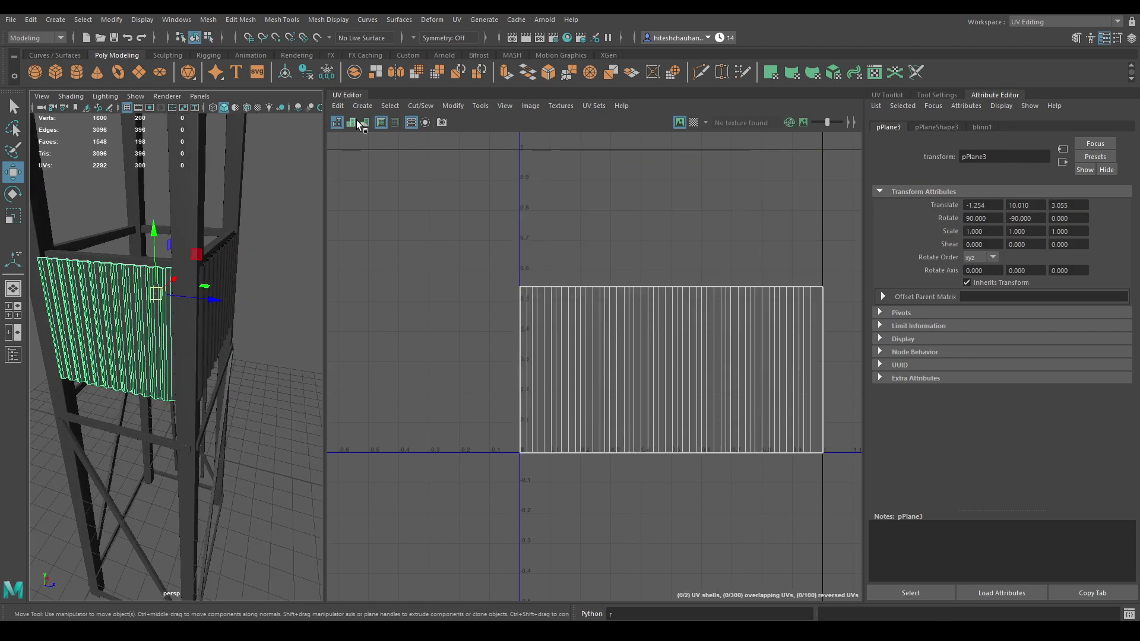
left_click(362, 106)
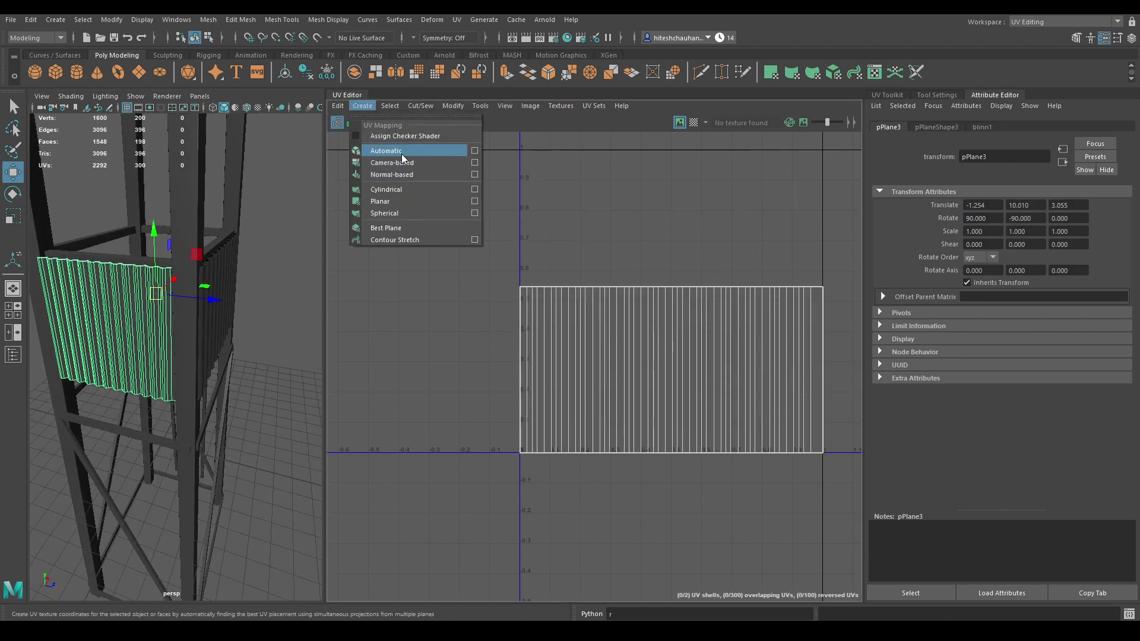
left_click(402, 151)
left_click(611, 159)
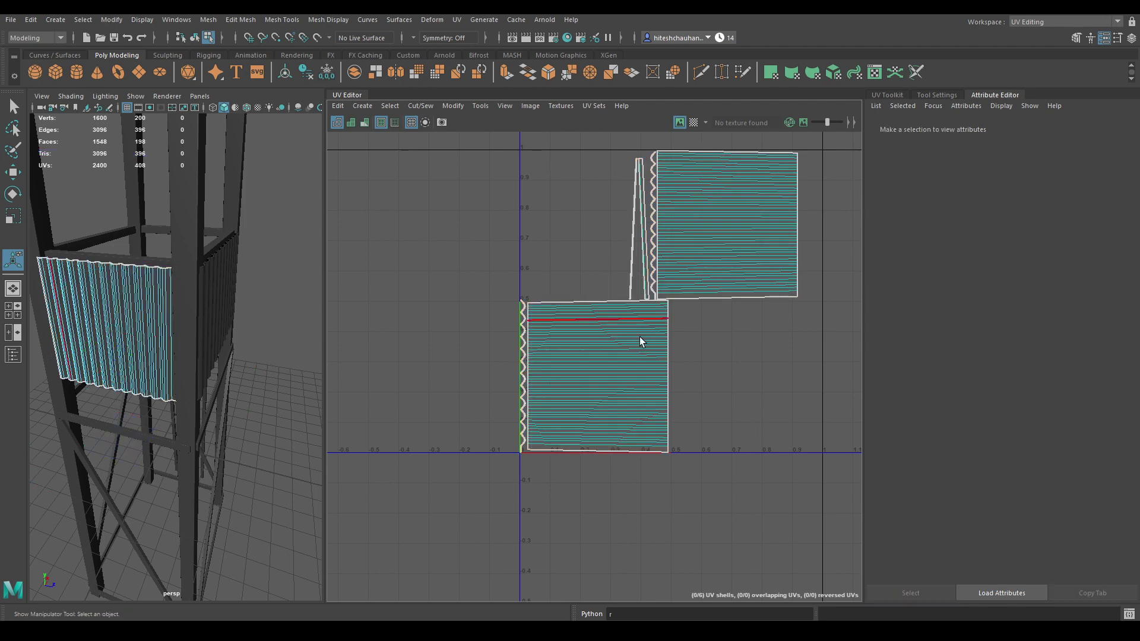
- Sew both wavy edge strips onto opposite sides of the second sheet's lower UV half
left_click(669, 301)
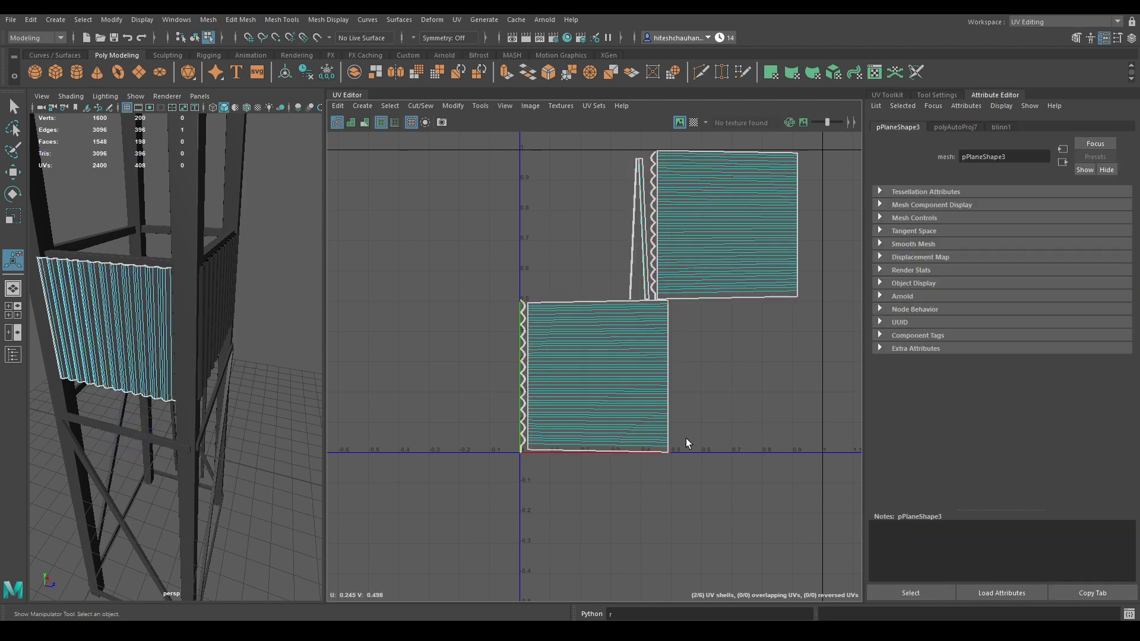
right_click_drag(714, 444, 720, 312, "shift")
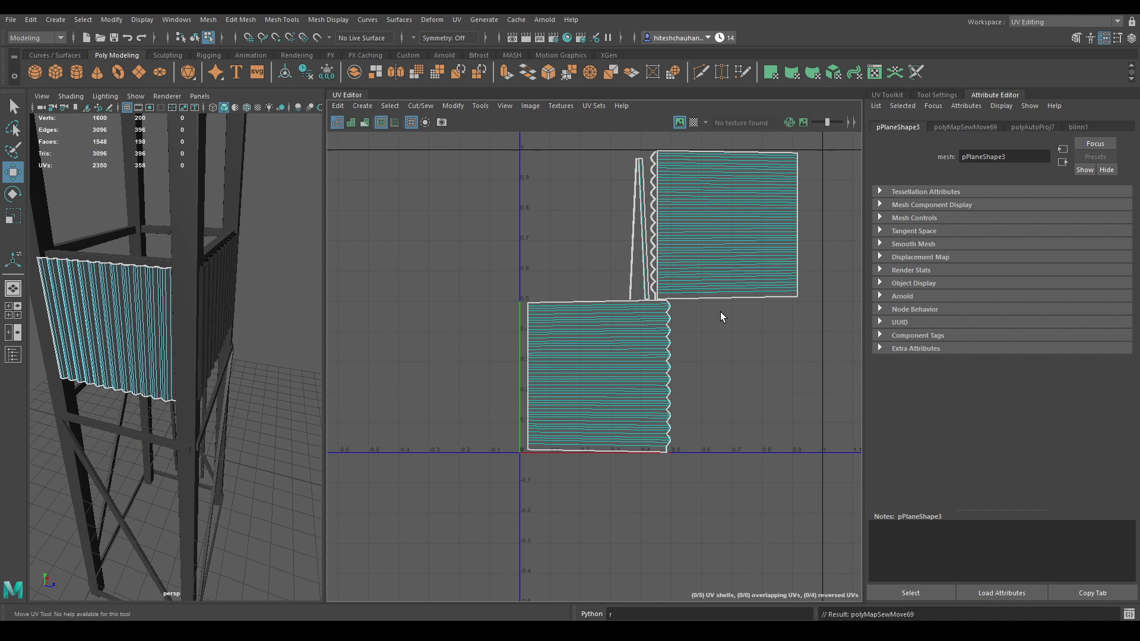
key("w")
double_click(523, 443, "shift")
right_click_drag(504, 367, 502, 235, "shift")
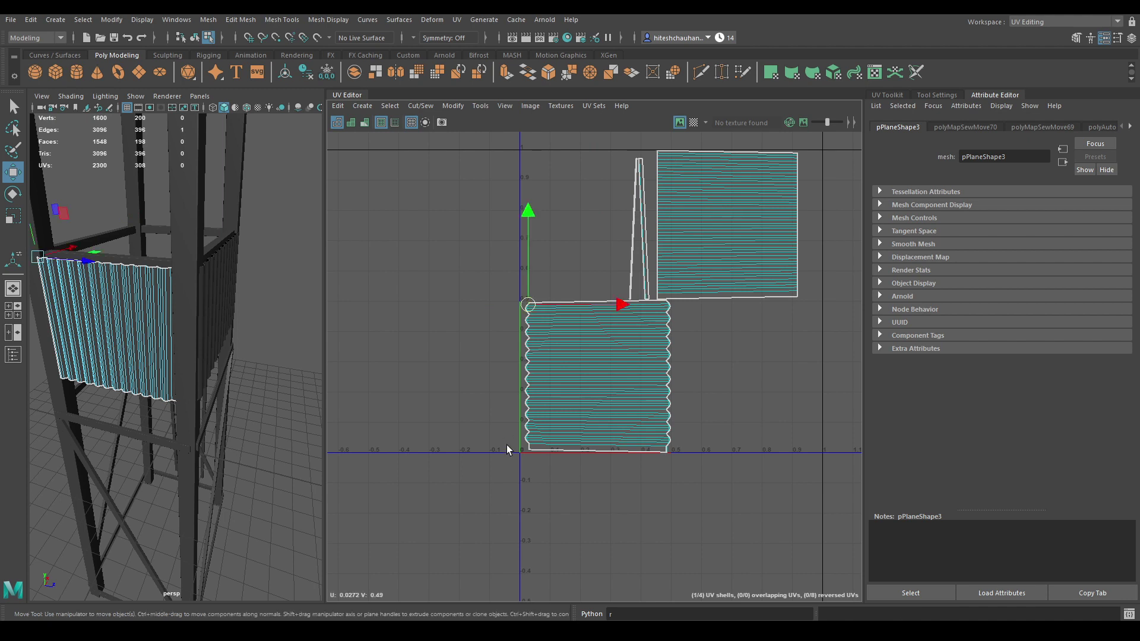
right_click_drag(523, 452, 514, 285, "shift")
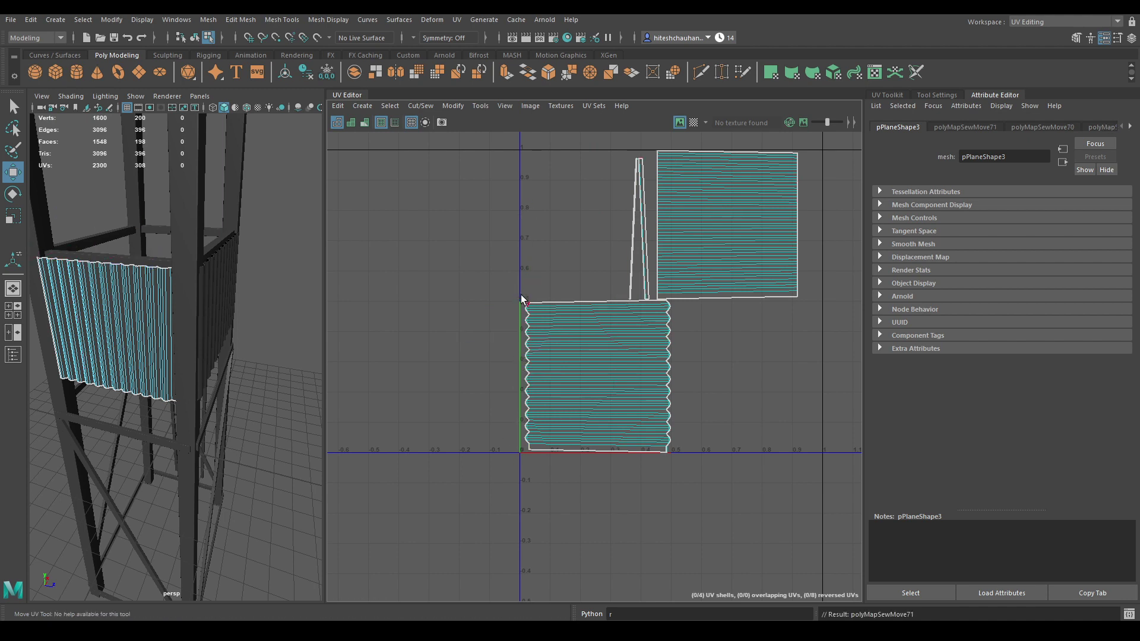
- Sew the second sheet's other large UV half onto the wavy strip and unfold the joined shell
scroll(522, 301, "up", 6)
scroll(652, 402, "down", 2)
middle_click_drag(804, 211, 542, 275, "alt")
scroll(634, 368, "down", 4)
middle_click_drag(800, 287, 729, 254, "alt")
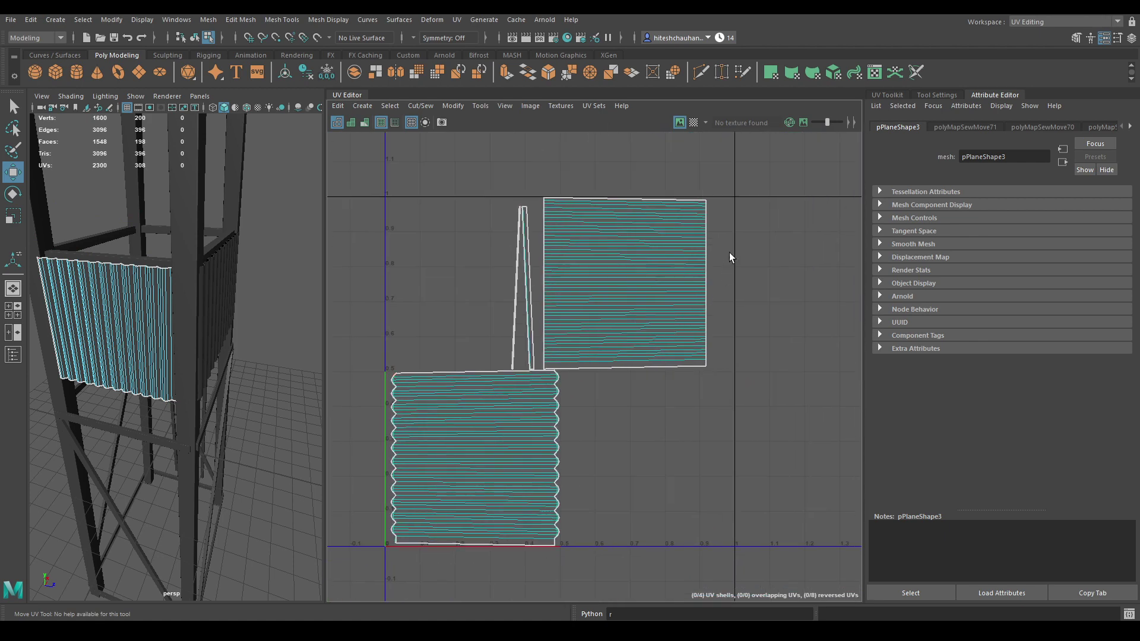
left_click(714, 201)
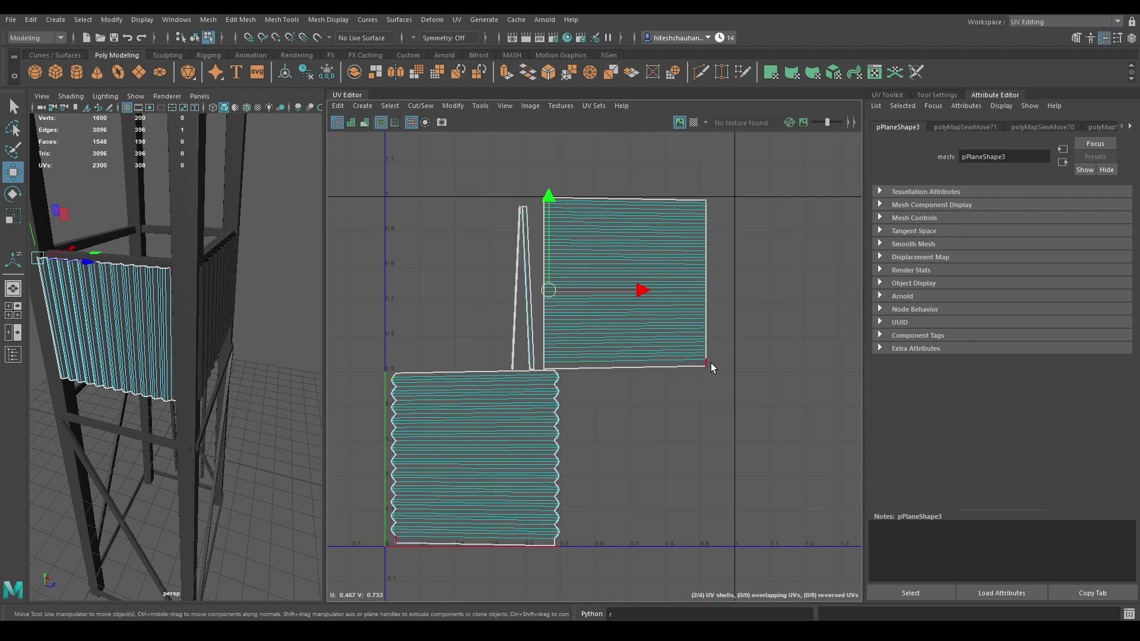
double_click(711, 362, "shift")
right_click_drag(724, 404, 727, 248, "shift")
middle_click_drag(617, 327, 719, 277, "alt")
right_click_drag(717, 277, 663, 261)
left_click(578, 387)
right_click_drag(455, 211, 277, 213, "shift")
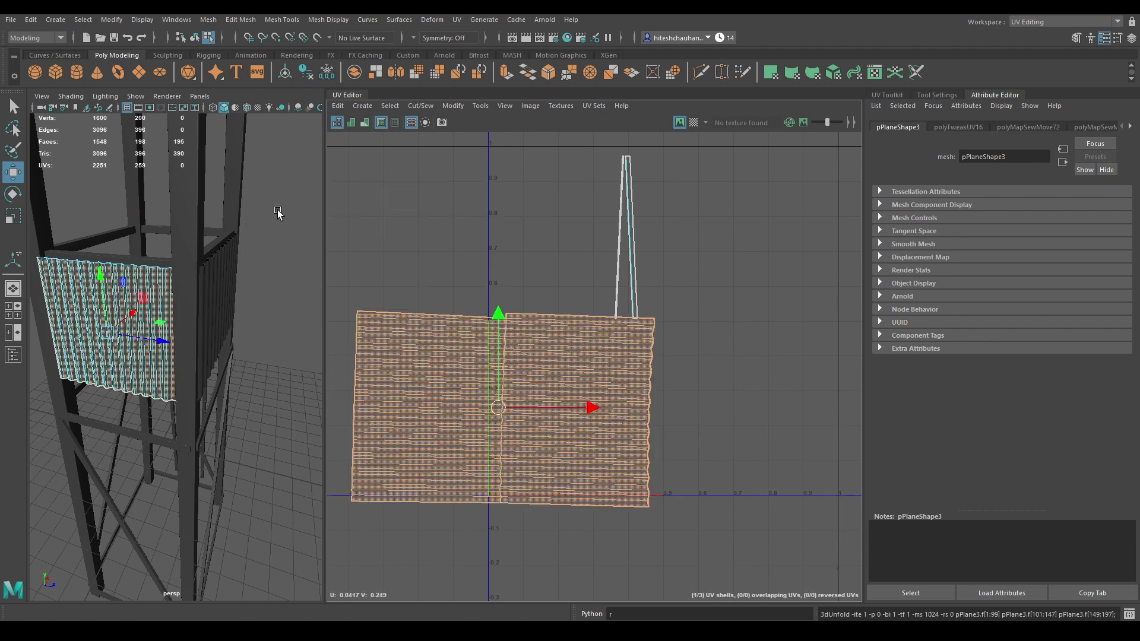
- Sew a thin end strip to the upper edges of both halves in the second sheet's UV shell
right_click_drag(464, 256, 465, 218)
scroll(464, 218, "up", 3)
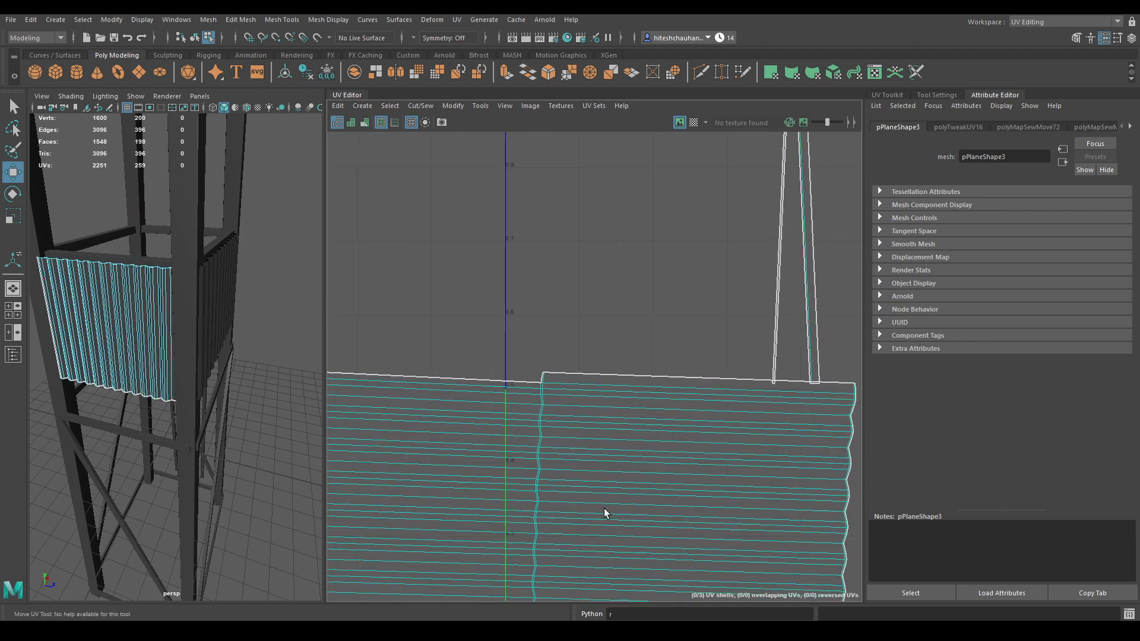
left_click(541, 372)
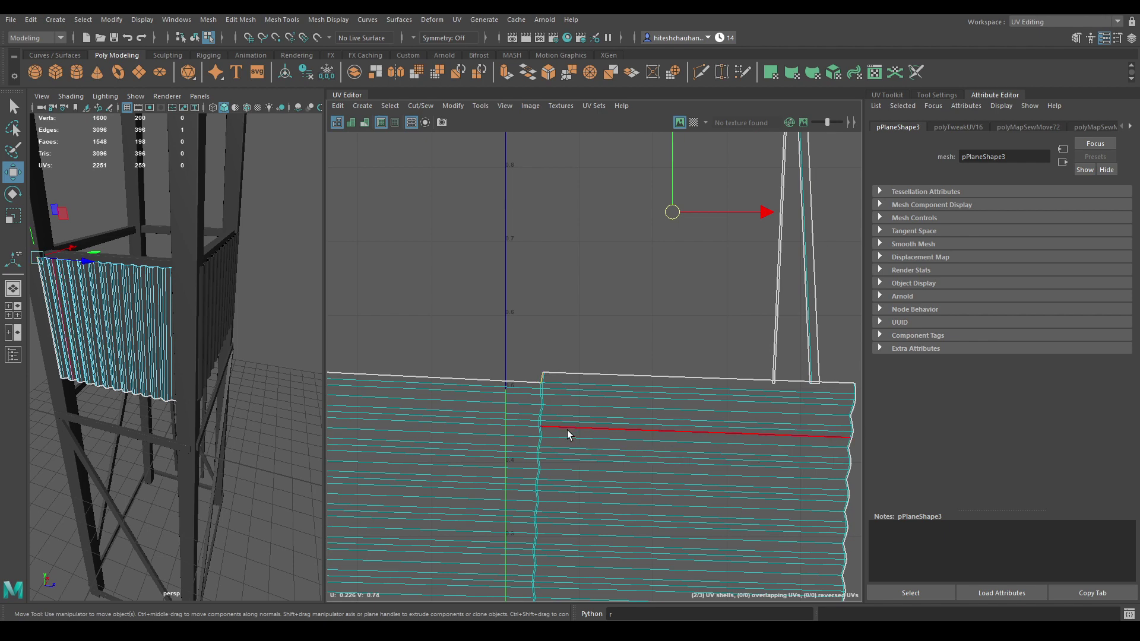
right_click_drag(568, 430, 575, 343, "shift")
left_click(506, 387)
right_click_drag(523, 438, 603, 450, "shift")
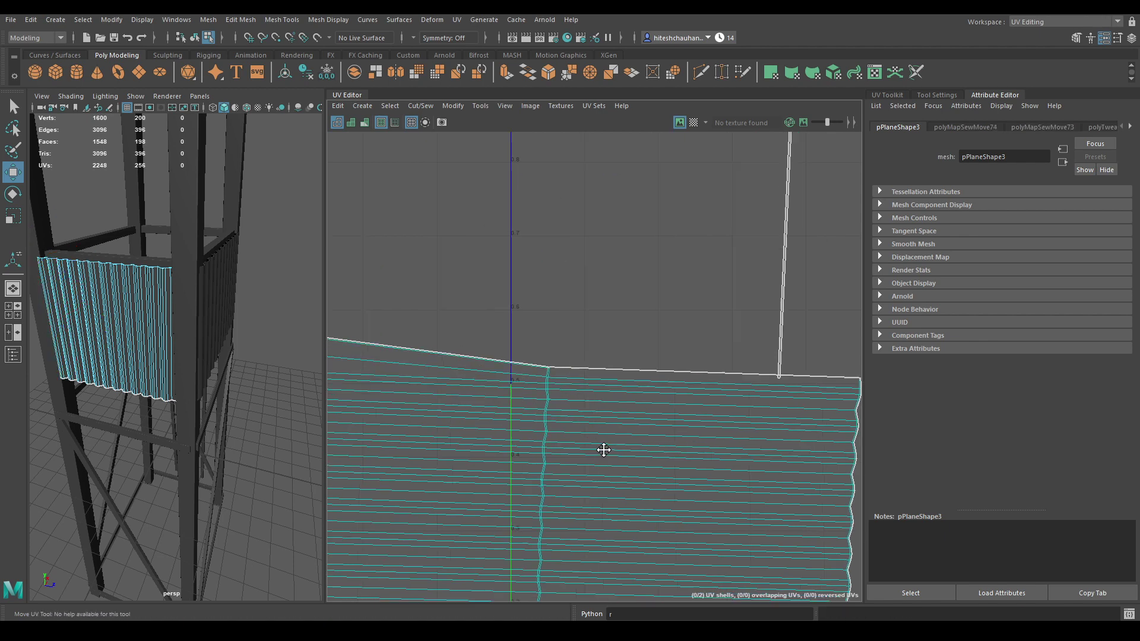
- Sew the remaining thin strip to the second sheet's lower UV edge and unfold the complete shell
scroll(603, 451, "down", 4)
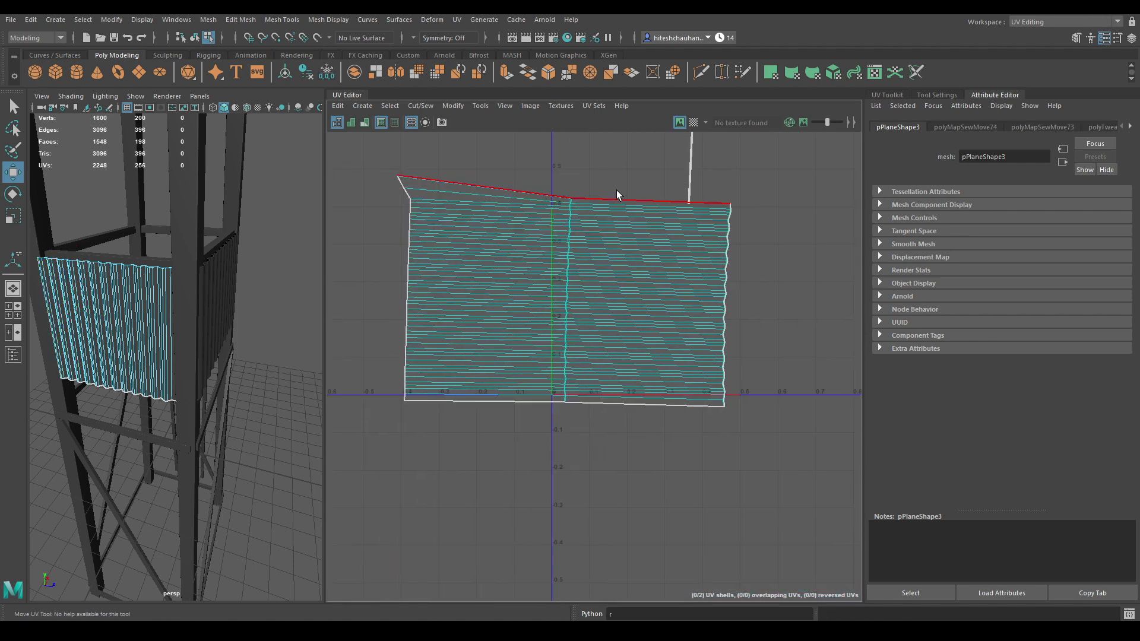
left_click(625, 410)
right_click_drag(622, 453, 543, 240, "shift")
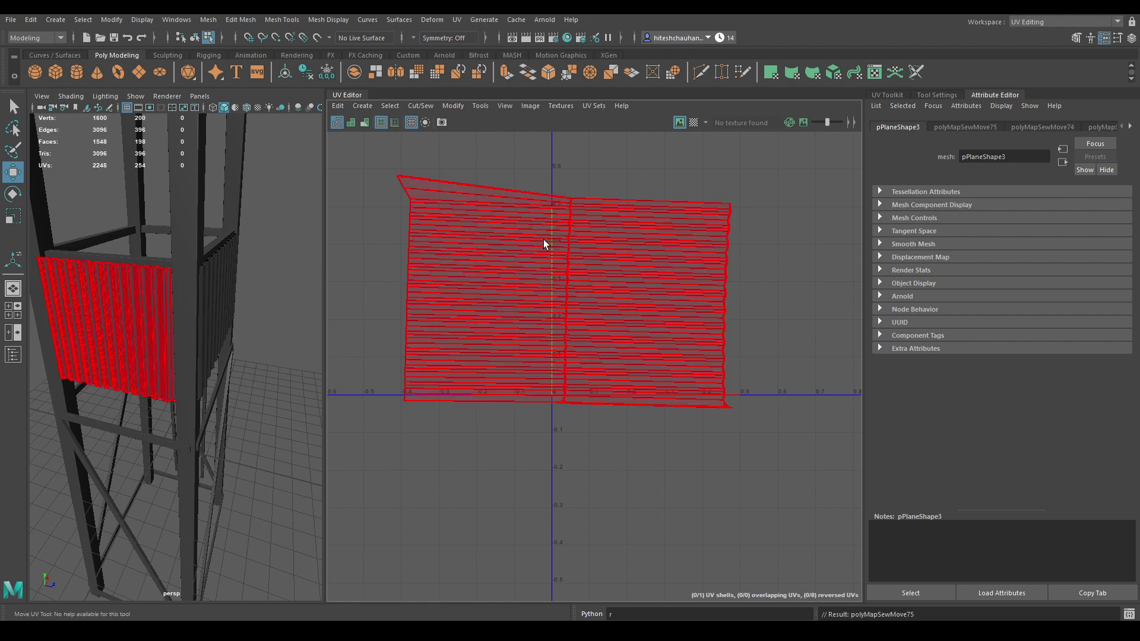
left_click(555, 236)
right_click_drag(608, 199, 353, 199, "shift")
scroll(680, 346, "down", 2)
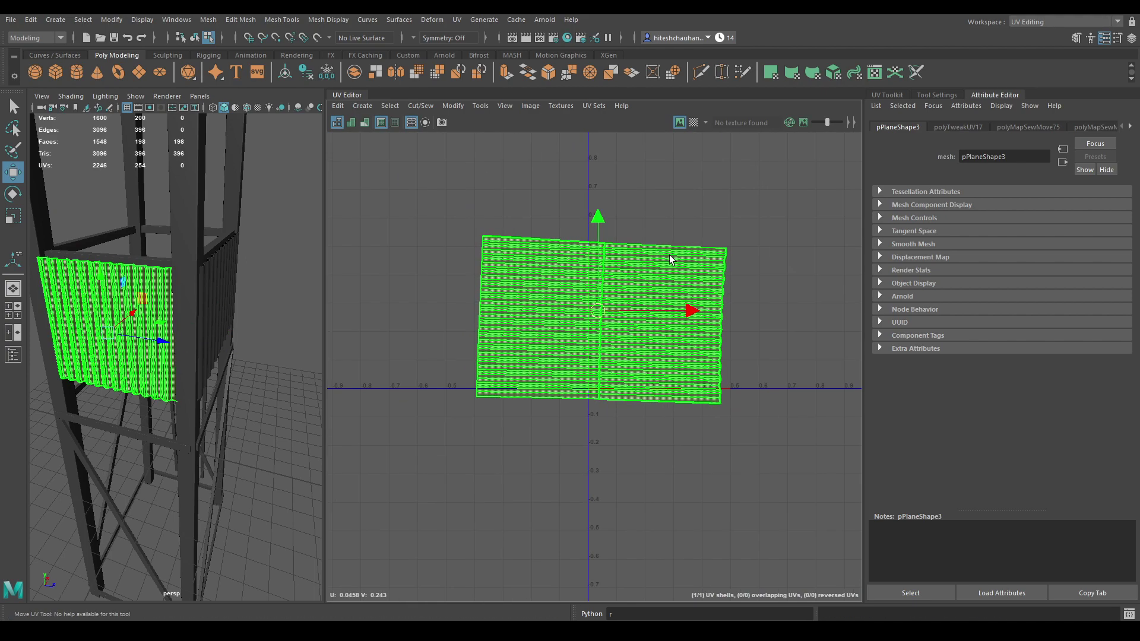
- Rotate the second sheet's UV shell until its corrugation lines stand vertical, and switch to edge selection
key("e")
left_click_drag(649, 394, 461, 398)
right_click_drag(618, 272, 611, 223)
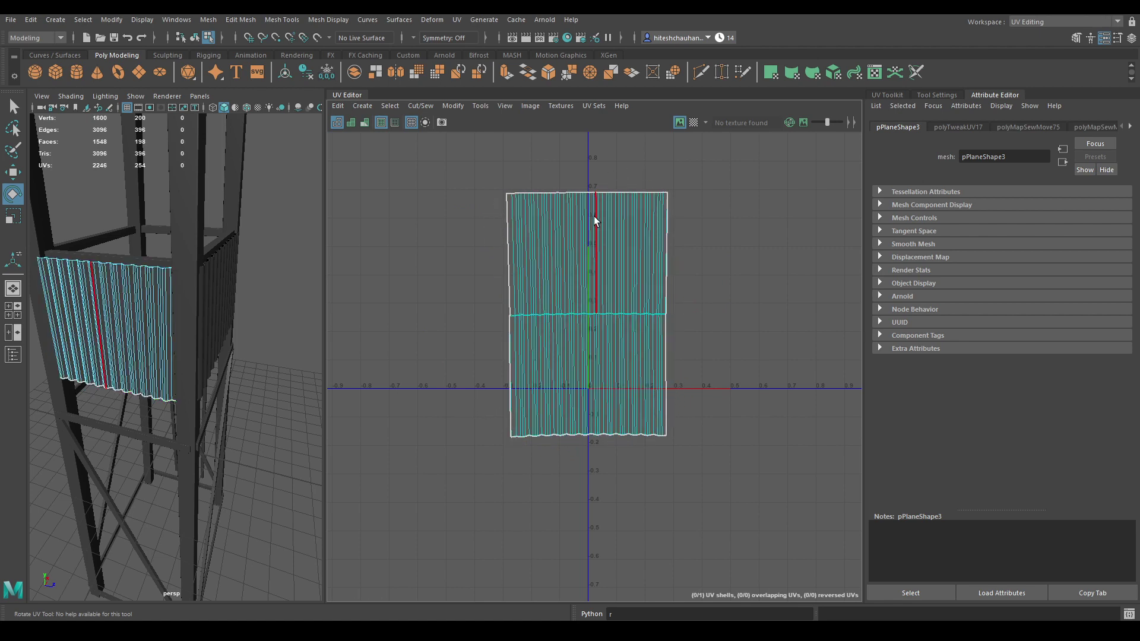
- Unfold the second sheet's upright shell along U and lay it out in the 0 to 1 UV space
left_click(589, 223)
right_click_drag(646, 187, 557, 172, "shift")
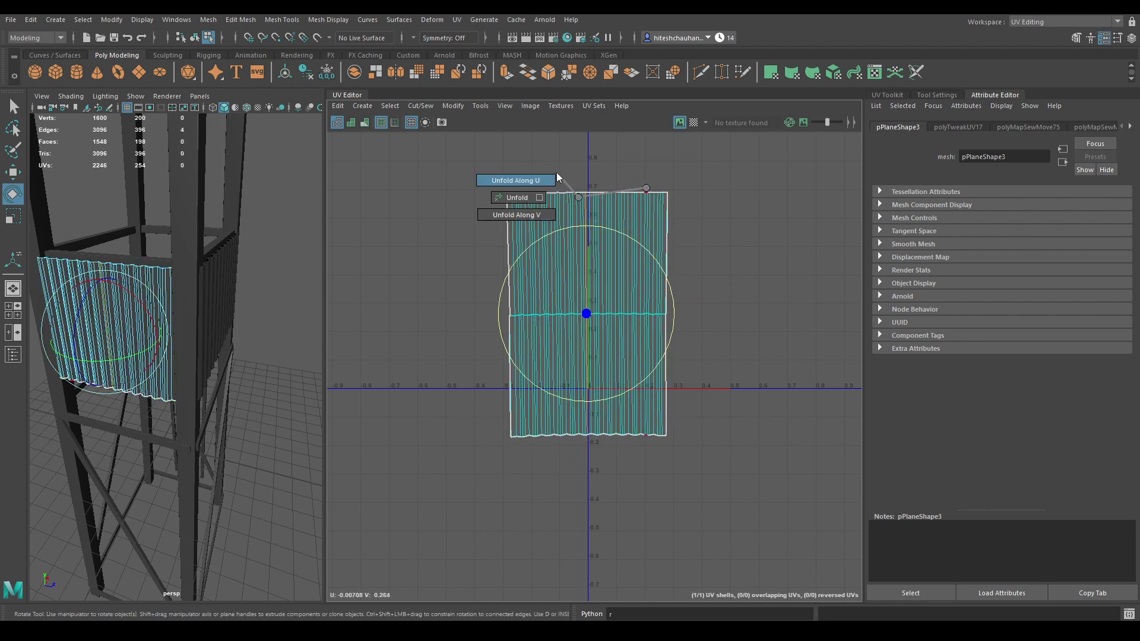
right_click_drag(659, 186, 531, 155, "shift")
right_click(581, 171)
left_click(551, 215)
right_click_drag(676, 176, 530, 250, "shift")
- Combine the two unwrapped corrugated sheets into one mesh and lay out both UV shells side by side
key("w")
right_click_drag(152, 278, 237, 477)
left_click(223, 318, "shift")
right_click_drag(614, 240, 560, 216)
scroll(610, 159, "down", 3)
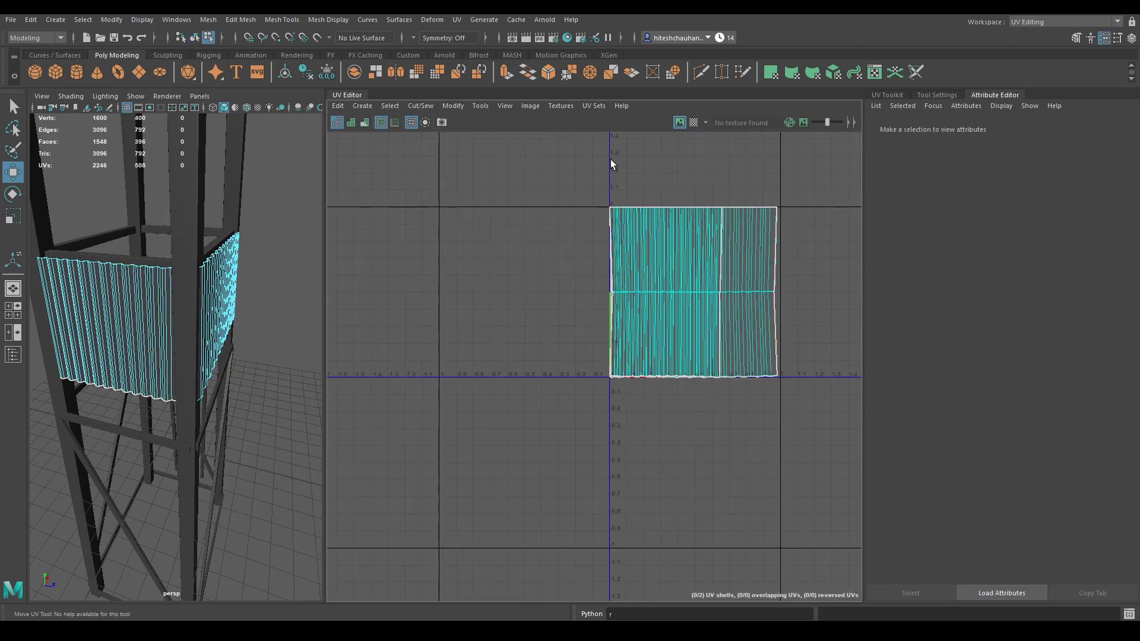
left_click_drag(524, 178, 878, 443)
right_click_drag(762, 193, 665, 232, "shift")
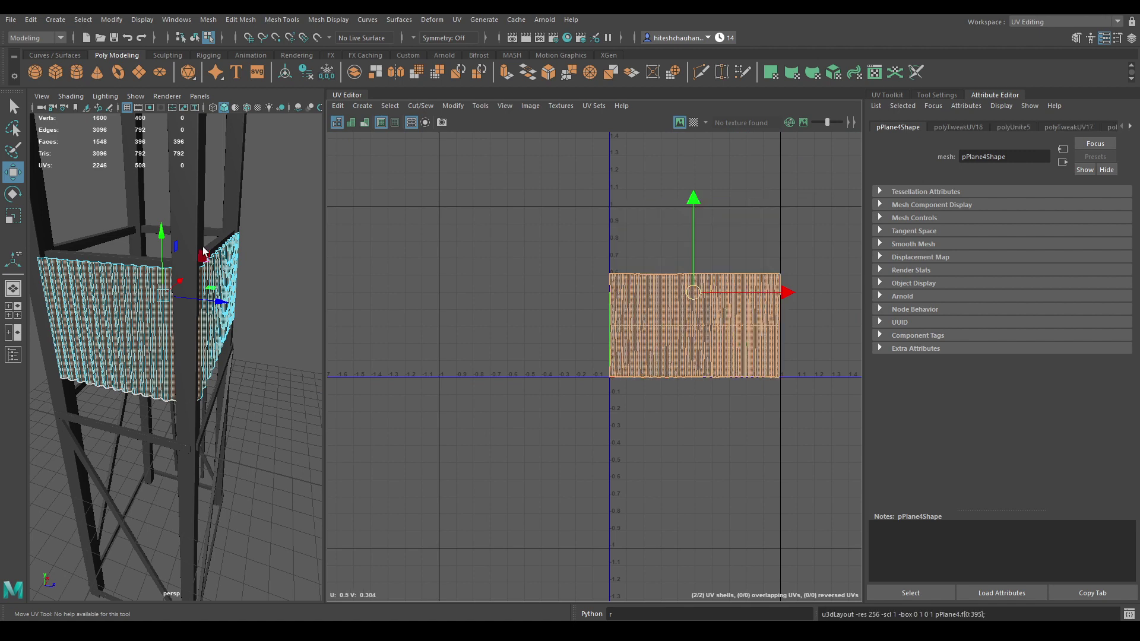
- Return to object mode and select the combined pair of corrugated sheets on the platform
right_click_drag(202, 249, 265, 214)
left_click(271, 212)
scroll(268, 217, "down", 5)
left_click_drag(267, 220, 104, 283, "alt")
right_click_drag(104, 282, 265, 358, "alt")
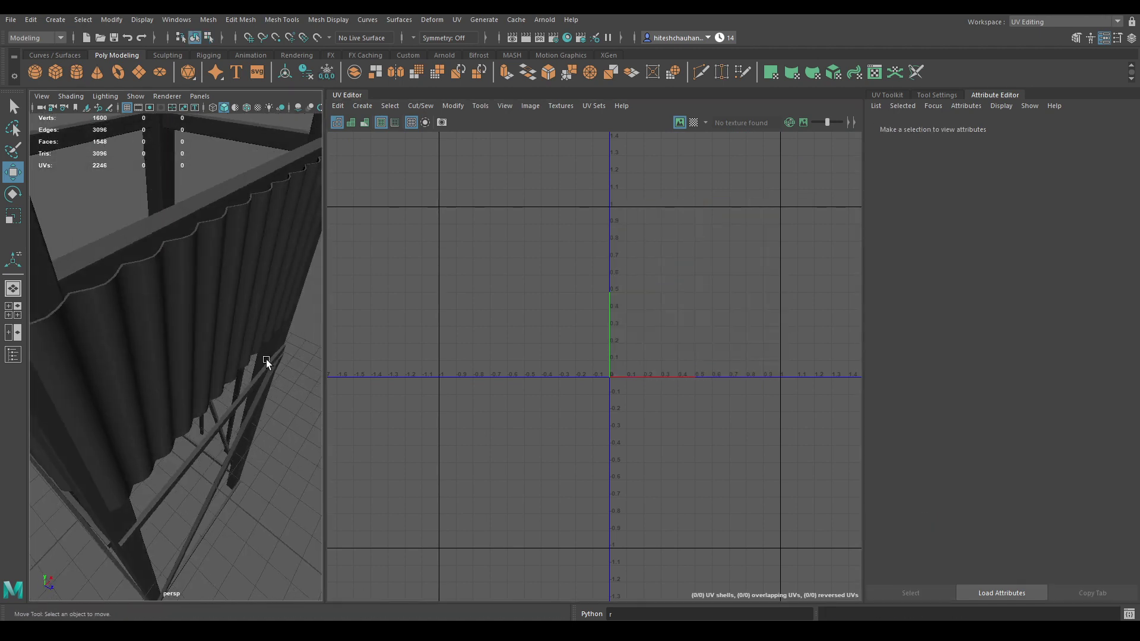
left_click(253, 302)
right_click_drag(266, 279, 238, 163, "alt")
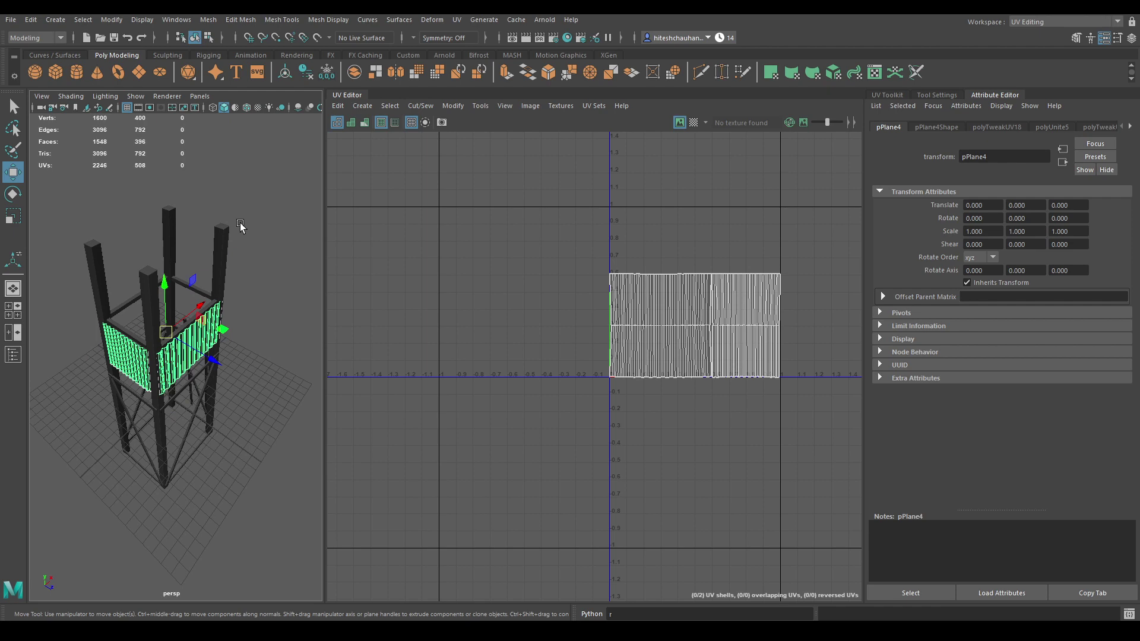
- Examine the two selected corrugated sheets and the platform's open sides from several angles
left_click_drag(216, 242, 155, 205, "alt")
right_click_drag(142, 231, 170, 298, "alt")
left_click_drag(229, 181, 214, 228, "alt")
right_click_drag(235, 333, 205, 251, "alt")
left_click_drag(204, 251, 134, 213, "alt")
right_click_drag(134, 212, 208, 271, "alt")
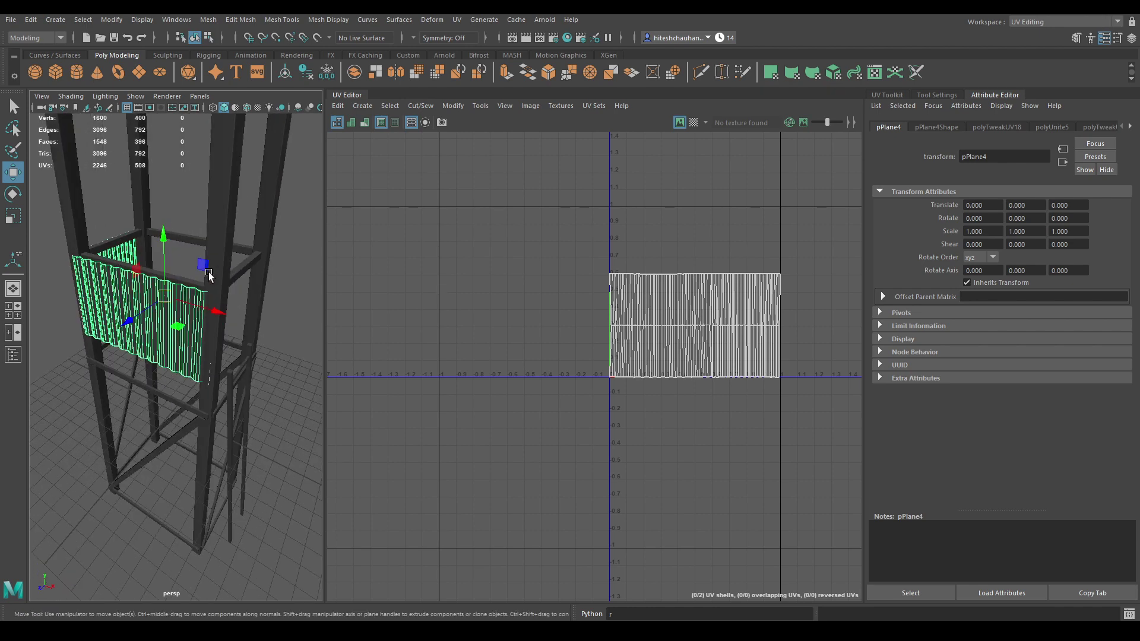
left_click_drag(207, 270, 259, 291, "alt")
- In the top view, move the sheets' pivot to the centre of the tower, snapping it to the grid along X
key("space")
left_click_drag(206, 225, 164, 225)
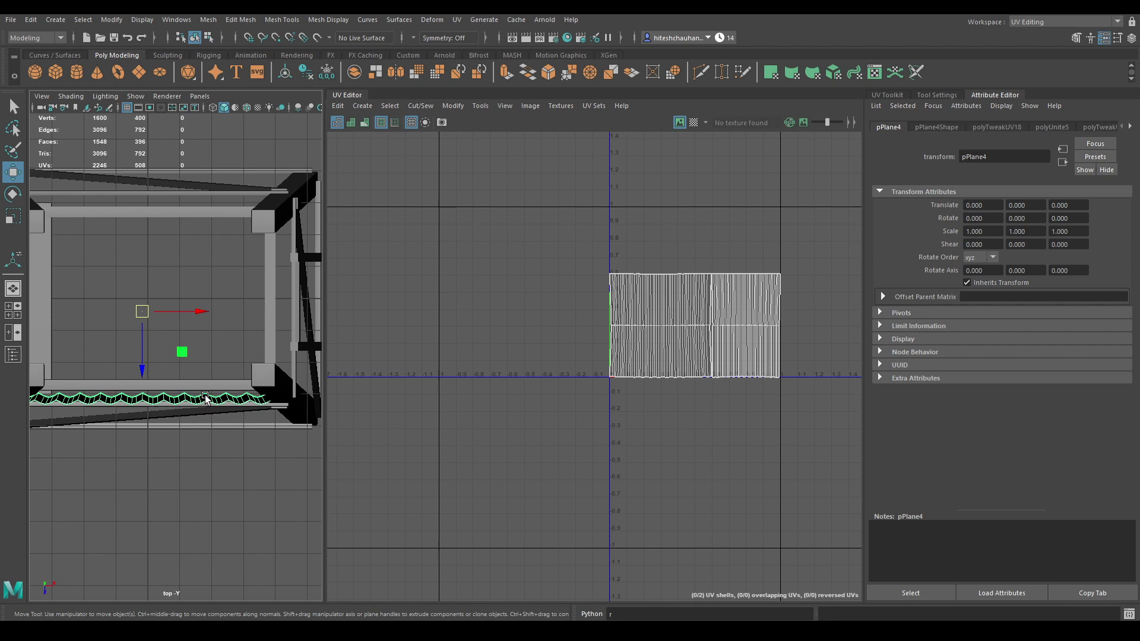
middle_click_drag(206, 398, 253, 396, "alt")
right_click_drag(253, 396, 231, 342, "alt")
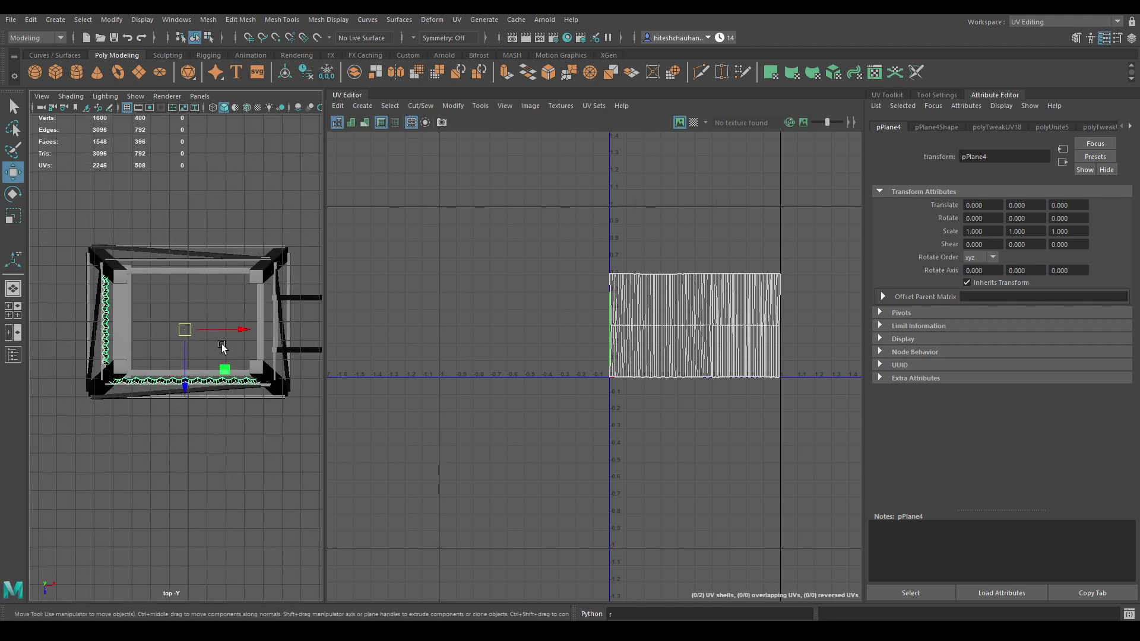
key("d")
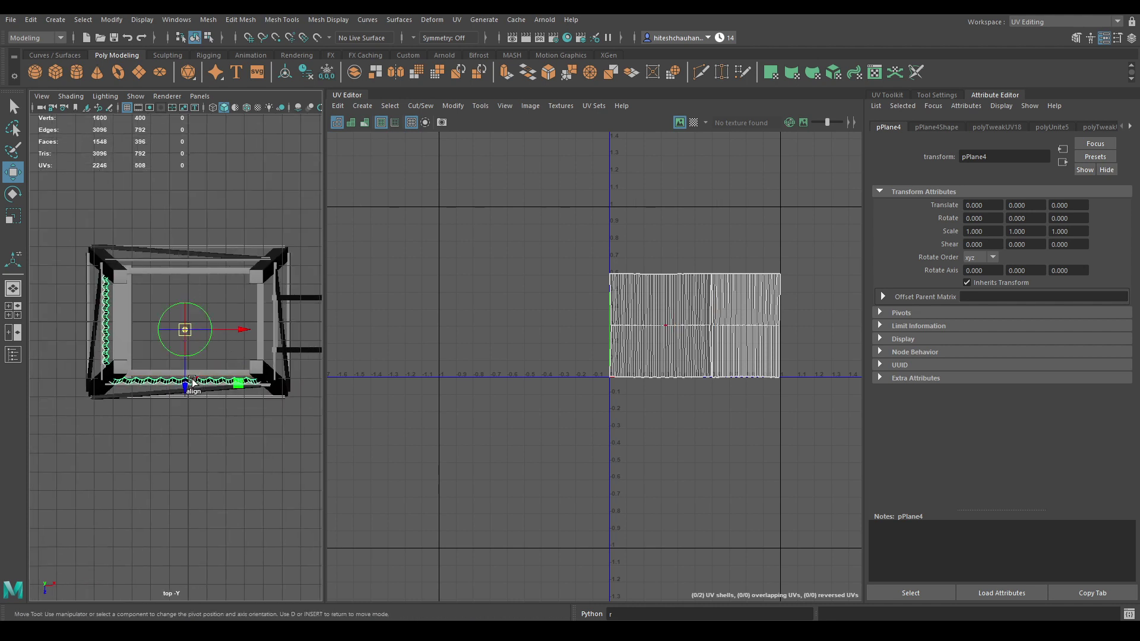
left_click_drag(185, 387, 188, 379)
key("d")
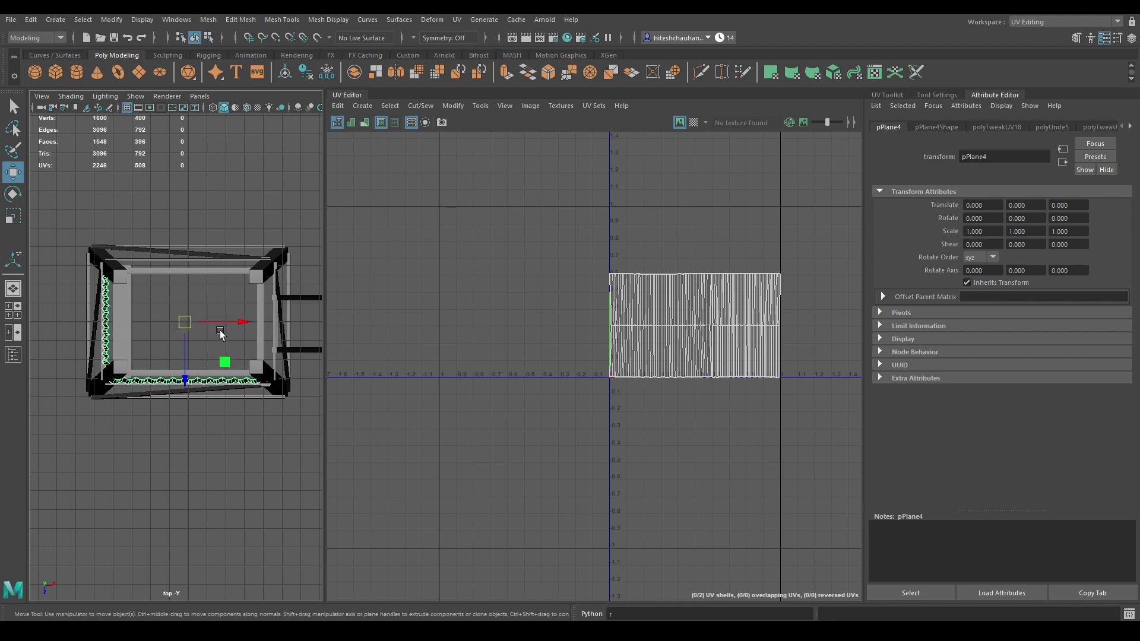
key("d")
key("x")
left_click_drag(239, 322, 190, 321)
key("d")
- Duplicate the sheet pair and rotate the copy 180 degrees about Y to cover the platform's opposite two sides
key("ctrl+d")
key("e")
left_click_drag(209, 383, 141, 64)
key("space")
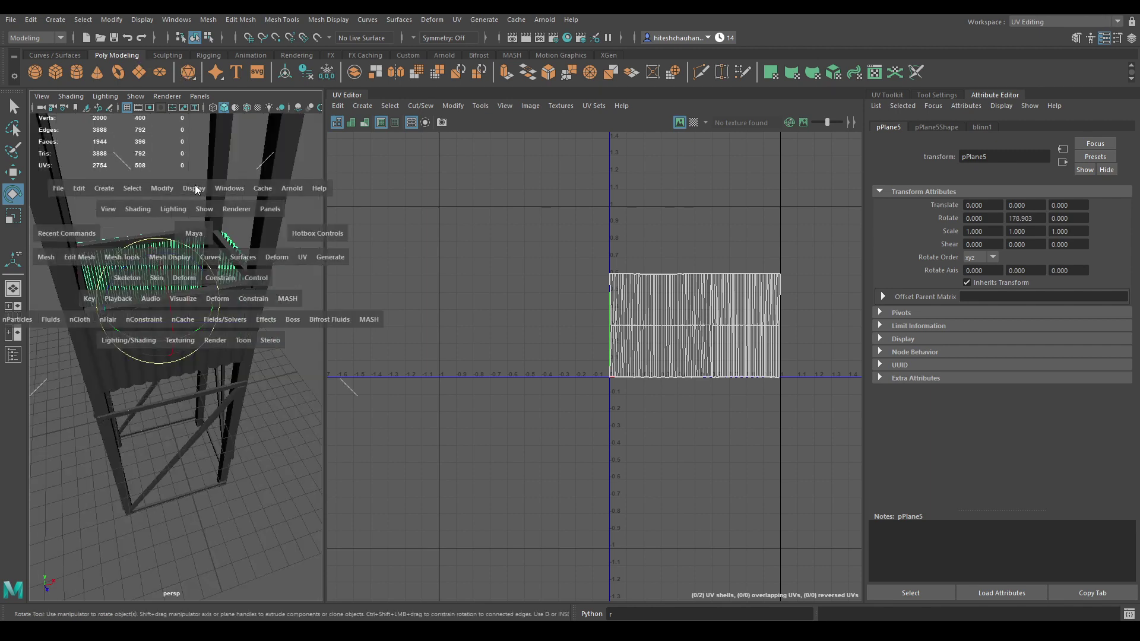
left_click_drag(195, 189, 151, 344, "alt")
scroll(222, 451, "up", 5)
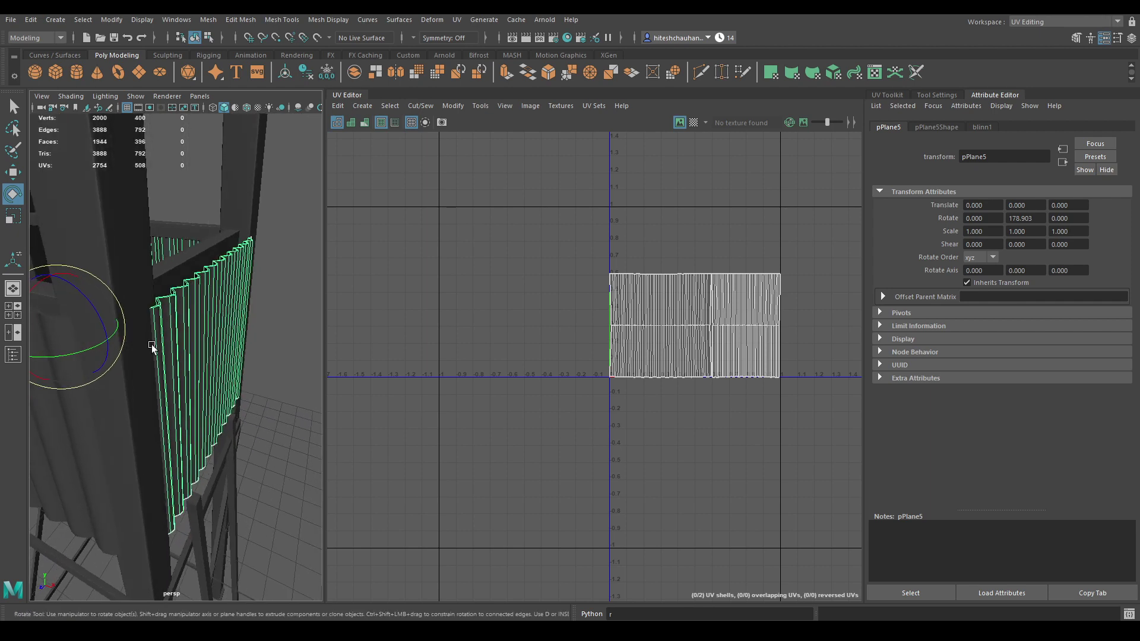
left_click_drag(70, 350, 70, 351)
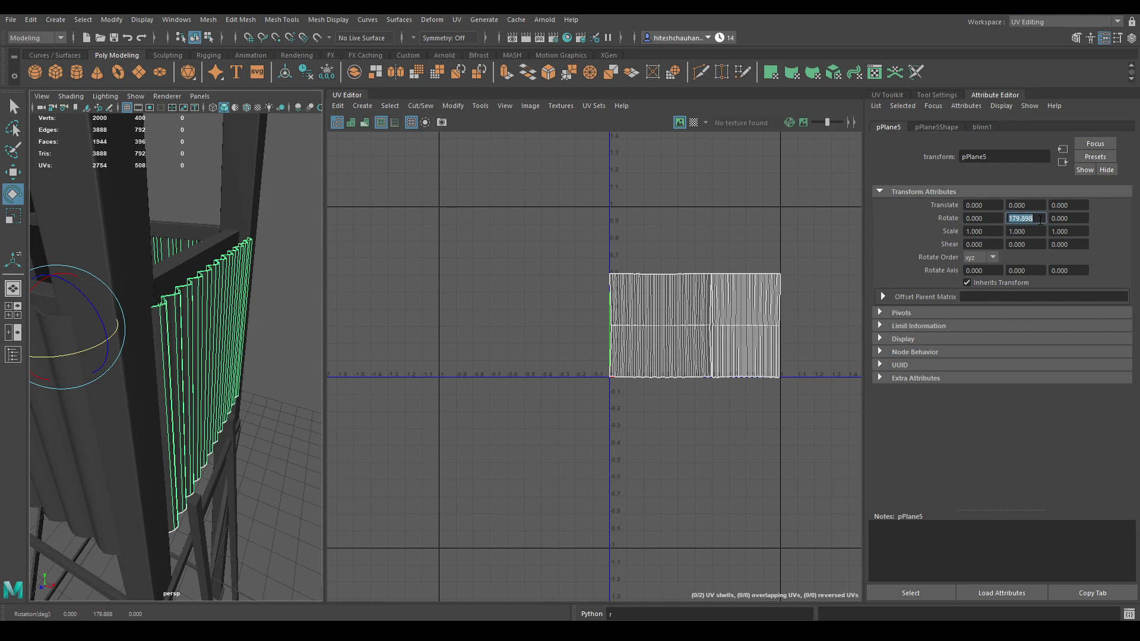
left_click(1039, 220)
type("180")
key("Return")
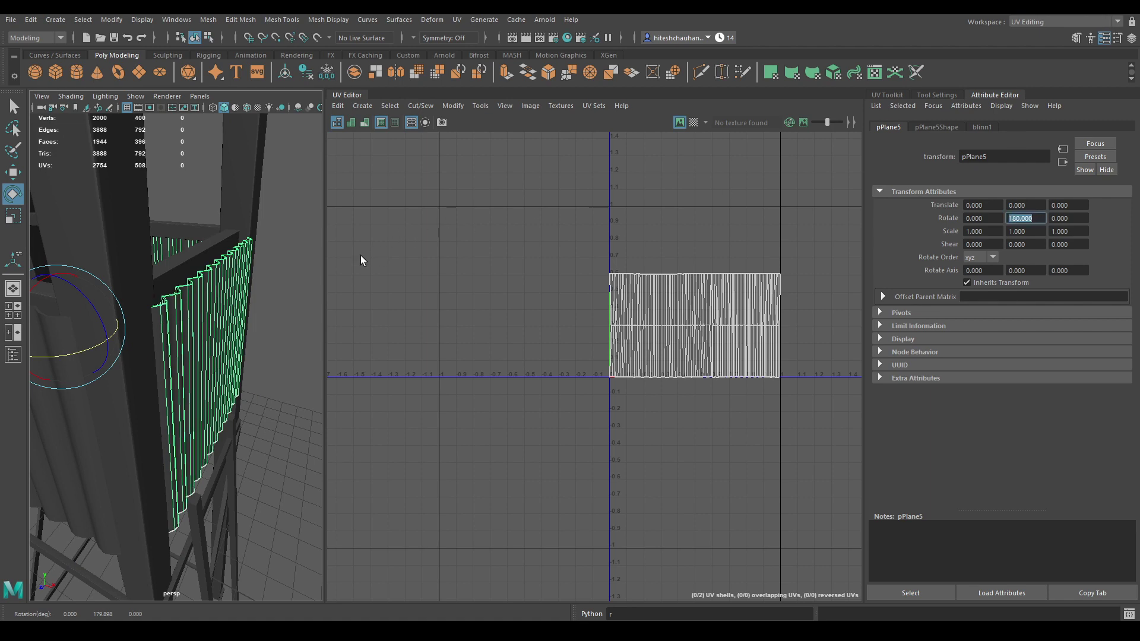
- Combine the original and the rotated corrugated sheets into one mesh
left_click_drag(321, 280, 285, 401, "alt")
key("w")
left_click(199, 414, "shift")
right_click_drag(257, 292, 226, 537)
- Select all UV shells of the combined sheets and lay them out without overlap in the 0 to 1 UV space
right_click_drag(579, 280, 513, 248)
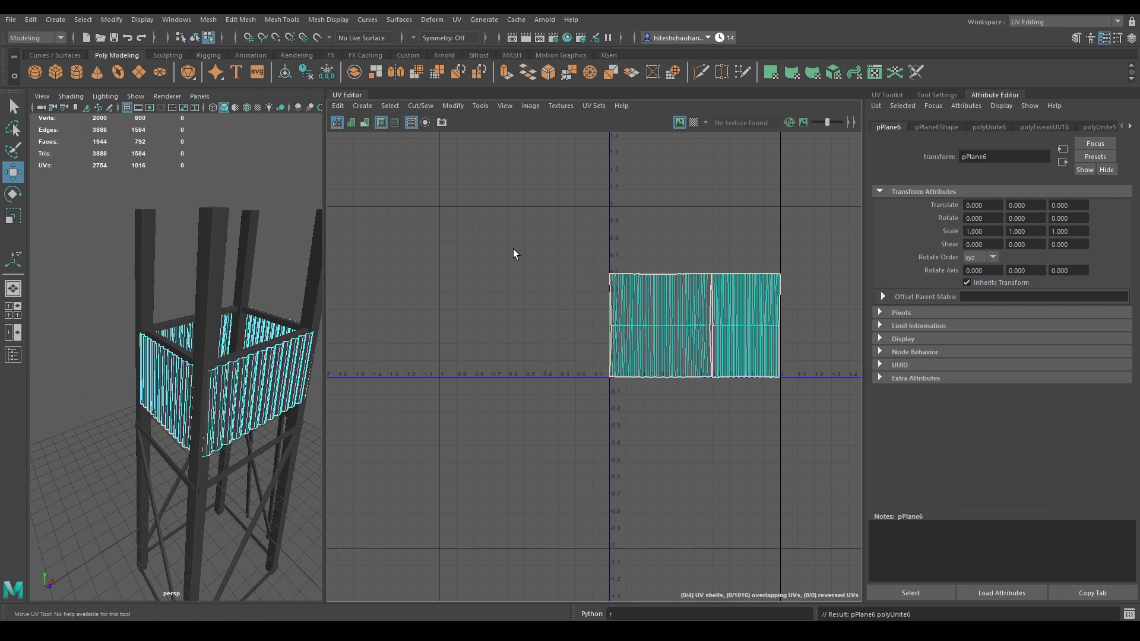
left_click_drag(512, 249, 807, 441)
right_click_drag(716, 177, 561, 230, "shift")
left_click_drag(262, 341, 244, 259, "alt")
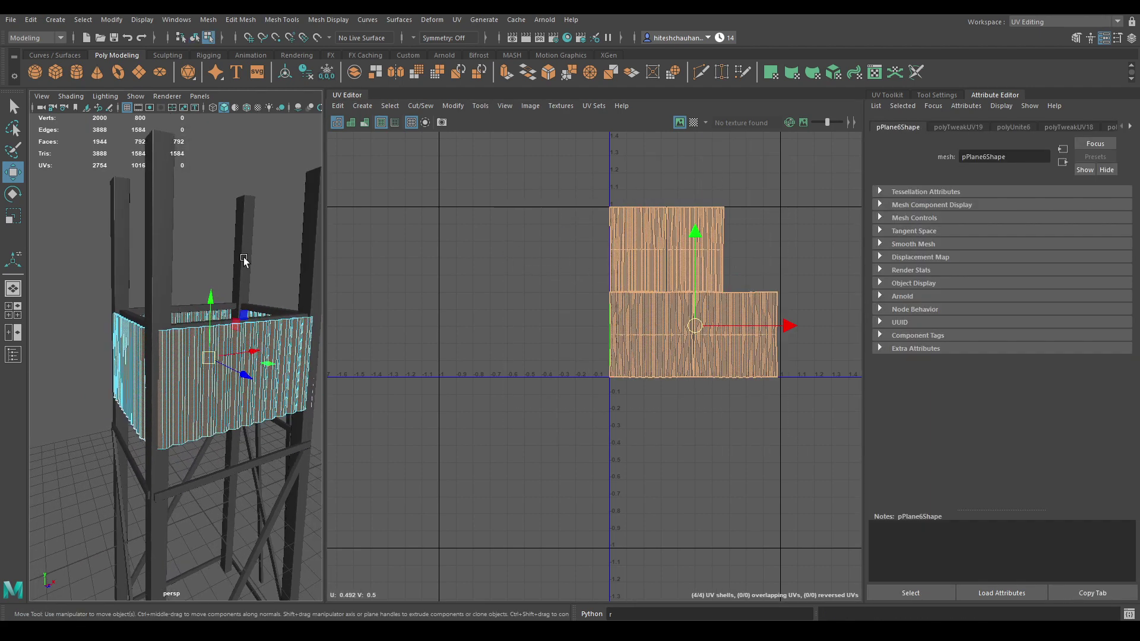
- Return to object mode, assign a new Blinn material to the combined sheets and name it Metal
right_click_drag(244, 250, 307, 217)
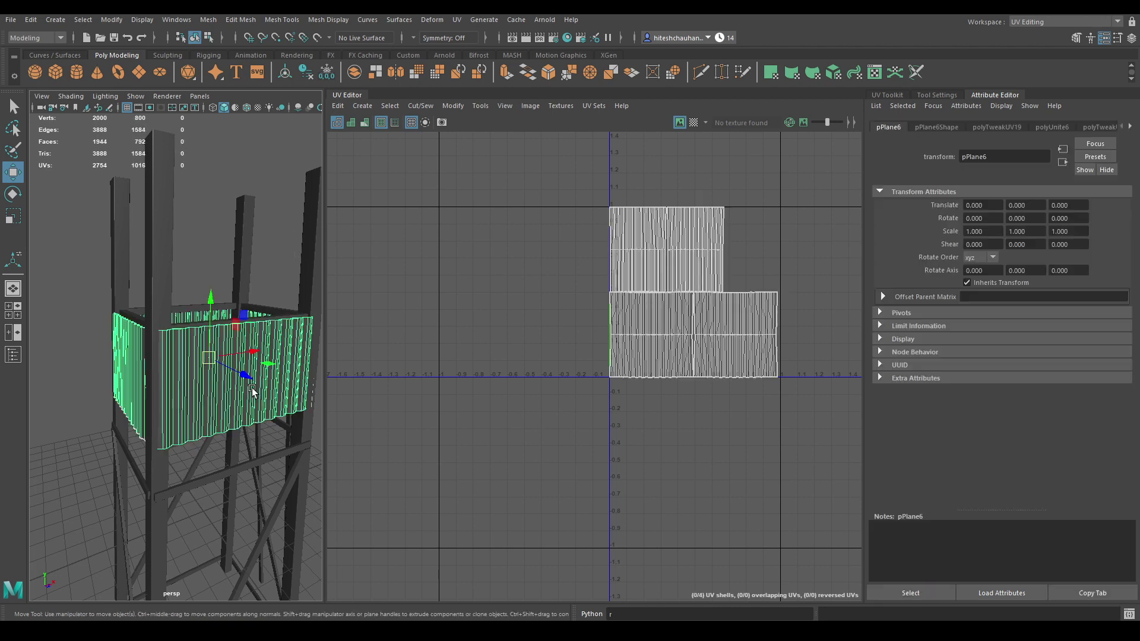
right_click_drag(239, 302, 314, 531)
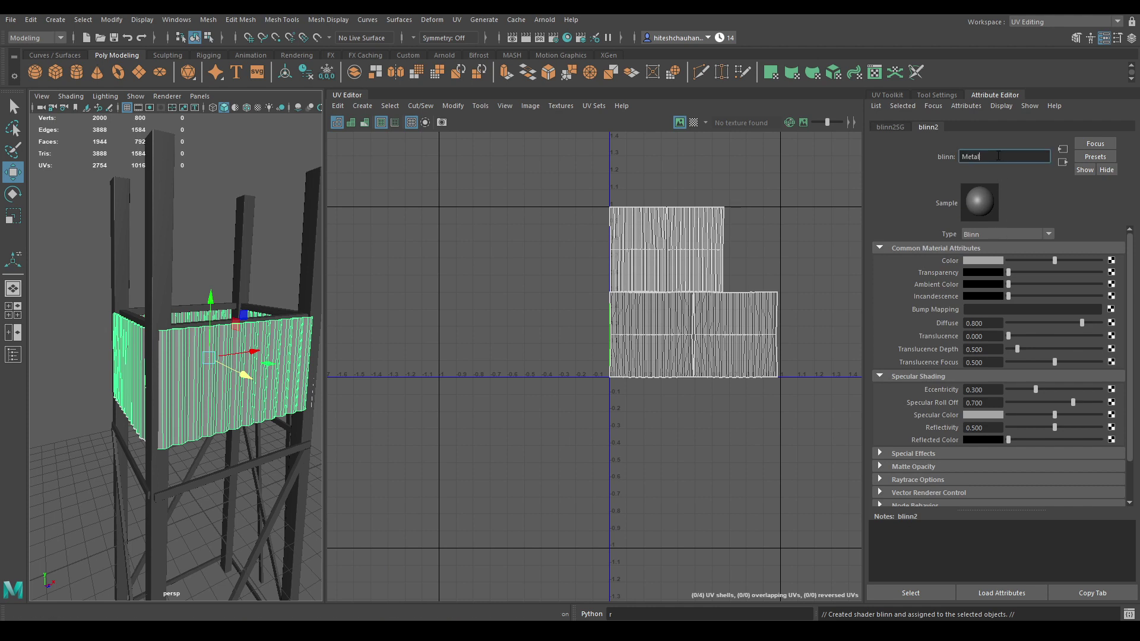
key("Return")
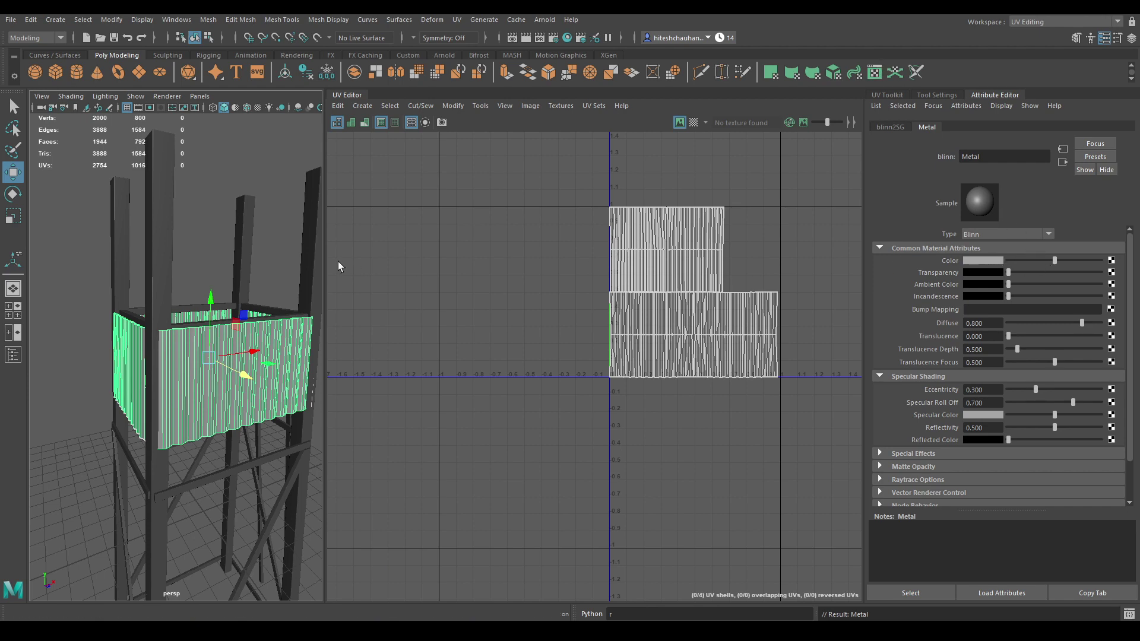
- Deselect the corrugated sheets and save the scene
left_click(279, 159)
right_click_drag(297, 249, 244, 290, "alt")
left_click_drag(244, 290, 158, 279, "alt")
right_click_drag(37, 472, 101, 523, "alt")
left_click_drag(101, 522, 169, 529, "alt")
key("ctrl+s")
- Select the two long slanted ladder rails on the tower's side and combine them into one mesh
right_click_drag(213, 494, 164, 421, "alt")
left_click_drag(164, 421, 252, 427, "alt")
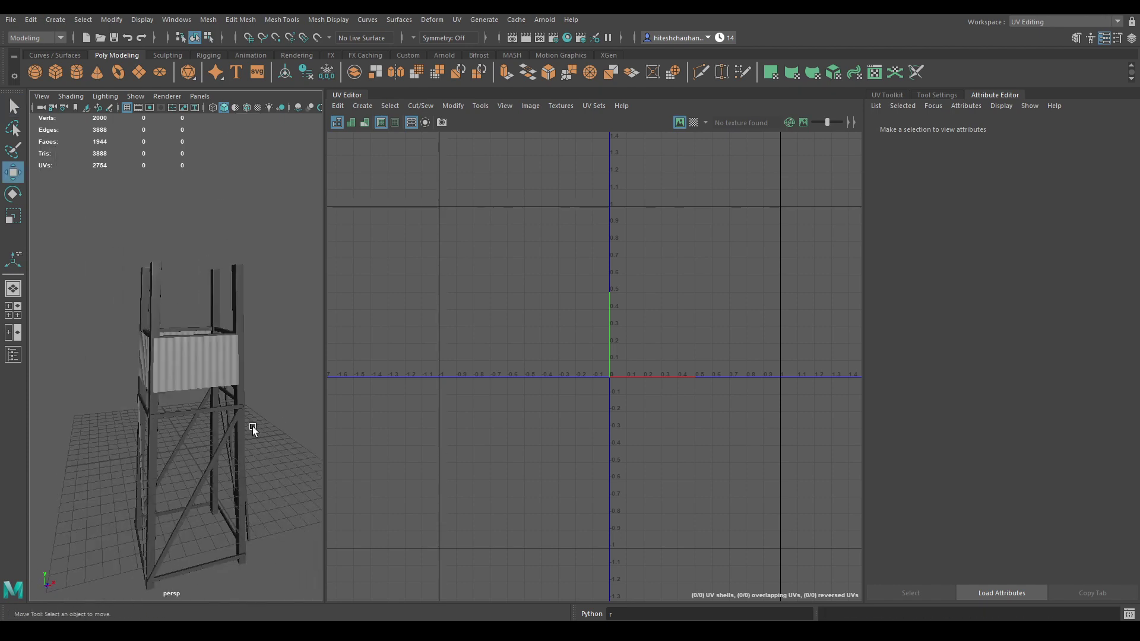
scroll(226, 440, "up", 5)
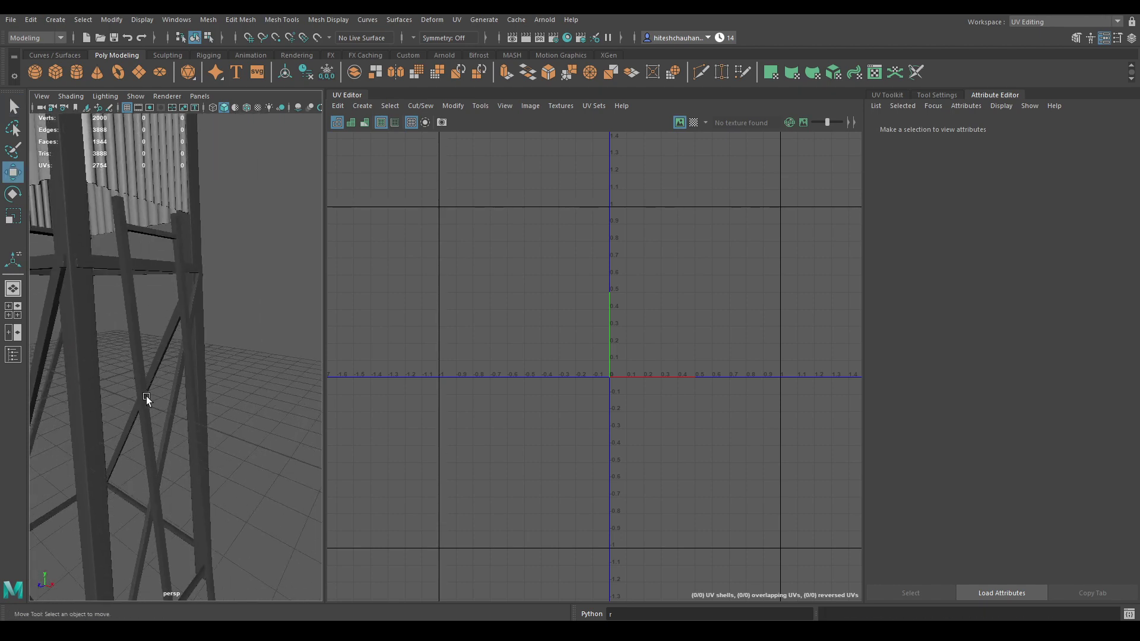
left_click(146, 396)
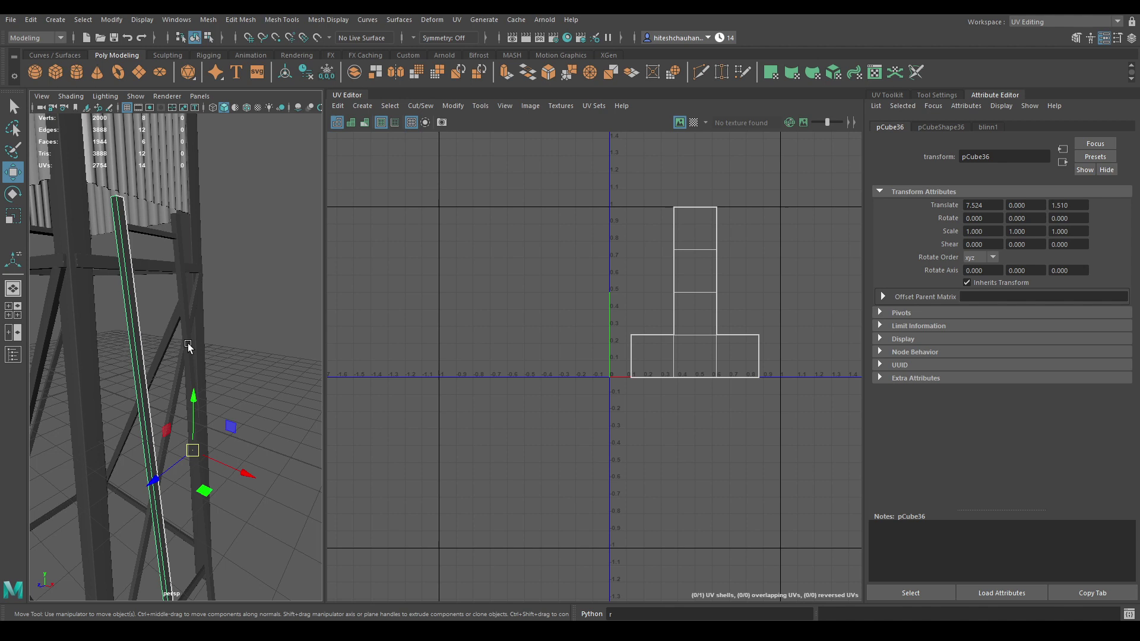
key("shift+d")
right_click(295, 305, "shift")
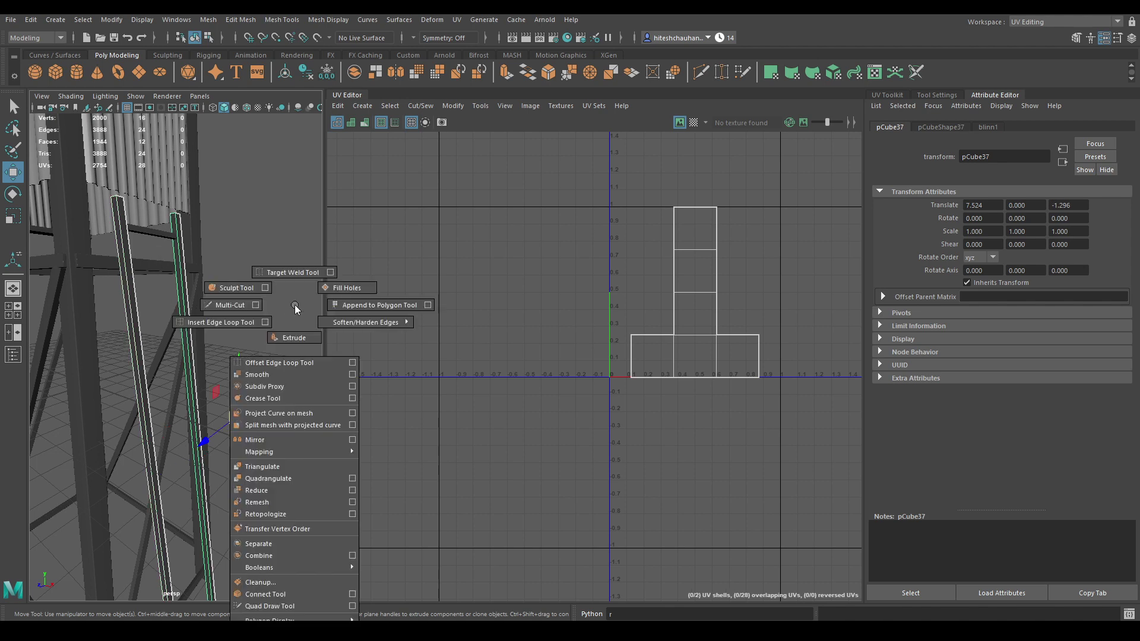
left_click(279, 556)
- Apply automatic UV mapping to the combined rails and switch to edge selection for their UVs
left_click(363, 105)
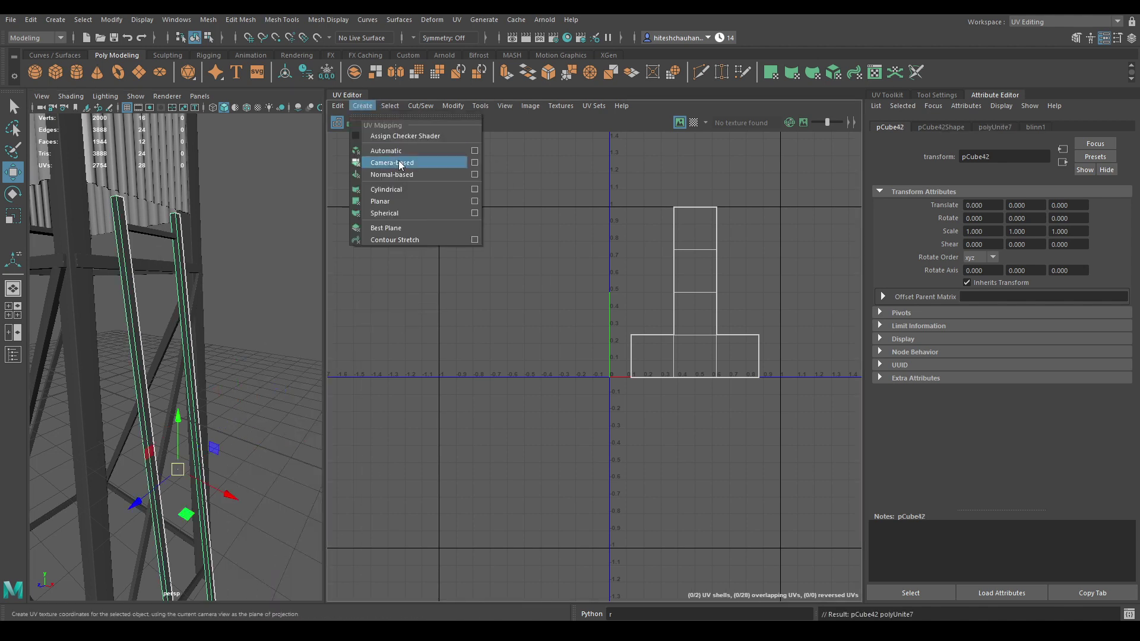
left_click(386, 150)
right_click_drag(547, 303, 564, 235)
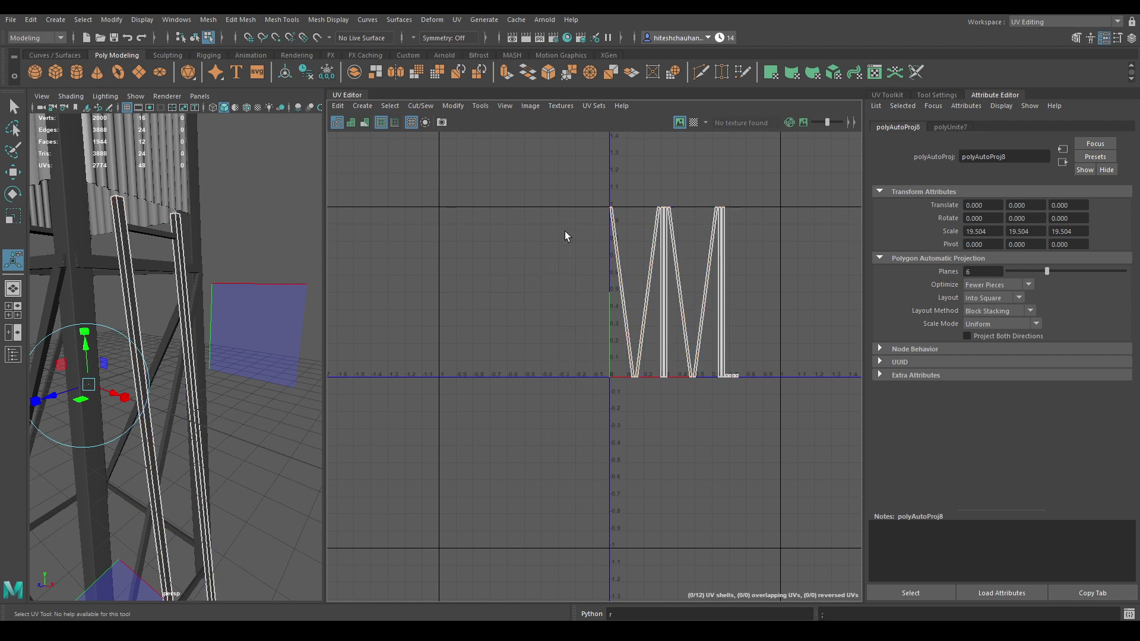
- Move and sew the long UV edges of the first rail so its strips form one shell
scroll(564, 236, "up", 3)
left_click(668, 305)
right_click(685, 338, "shift")
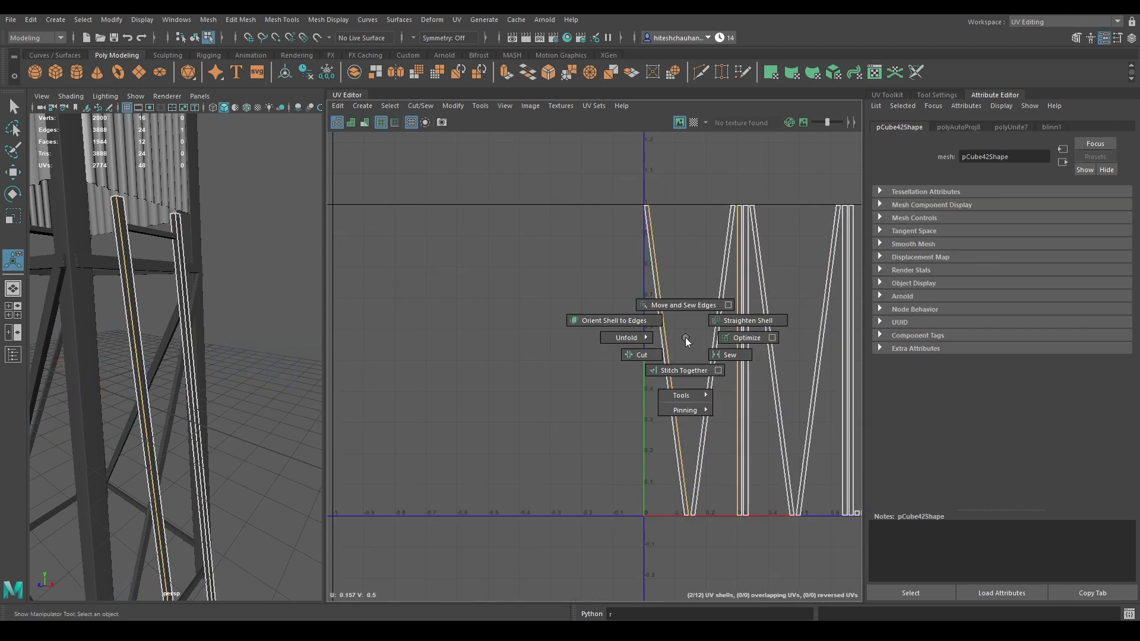
left_click(683, 306)
key("w")
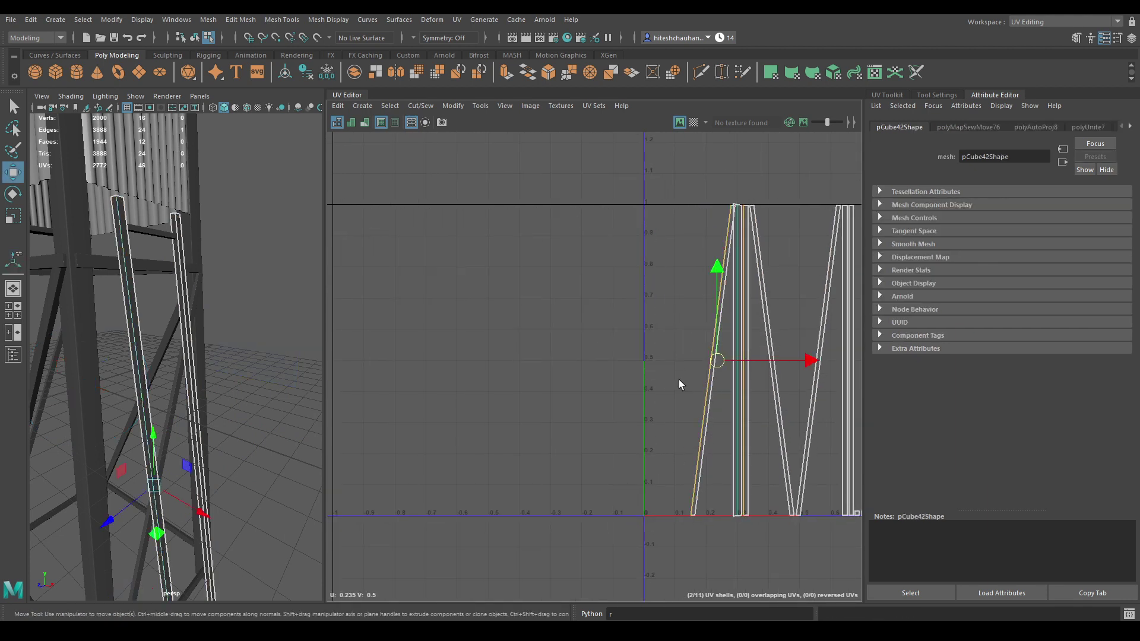
right_click_drag(679, 380, 668, 245, "shift")
left_click(706, 291)
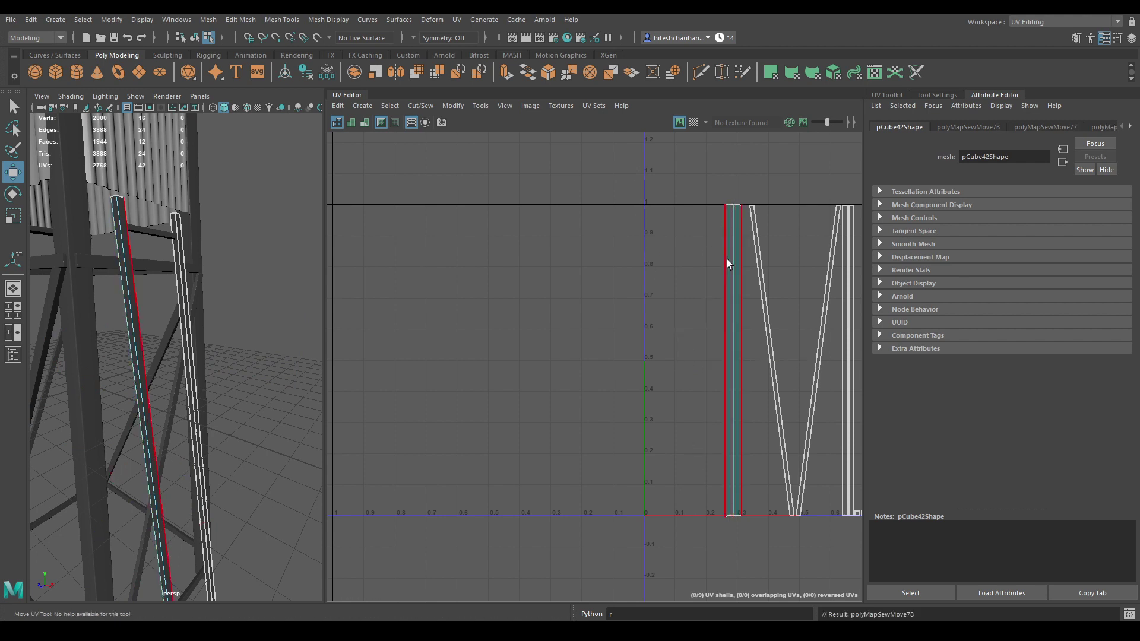
- Move and sew the long UV edges of the second rail so its strips form one shell
left_click(760, 272)
right_click_drag(762, 297, 771, 228, "shift")
left_click(827, 278)
right_click_drag(807, 327, 767, 162, "shift")
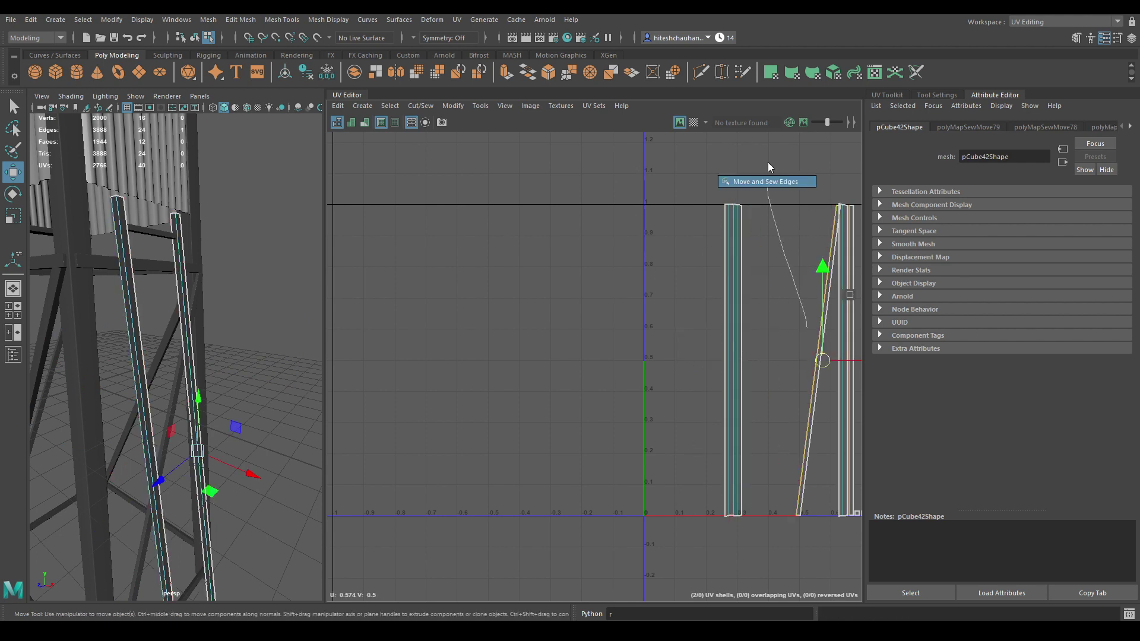
left_click(845, 284)
right_click_drag(832, 305, 826, 253, "shift")
- Move and sew the small end-cap squares onto the upper and lower ends of both rails' UV shells
scroll(772, 292, "down", 2)
middle_click_drag(772, 292, 608, 198, "alt")
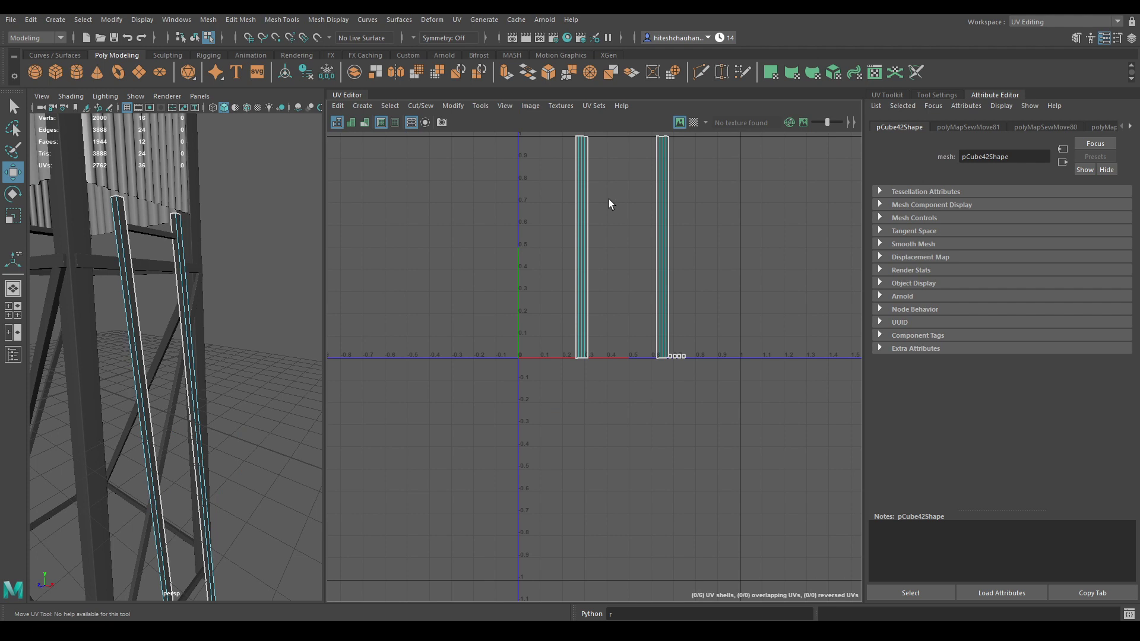
middle_click_drag(710, 228, 730, 368, "alt")
scroll(717, 278, "up", 3)
left_click(668, 273)
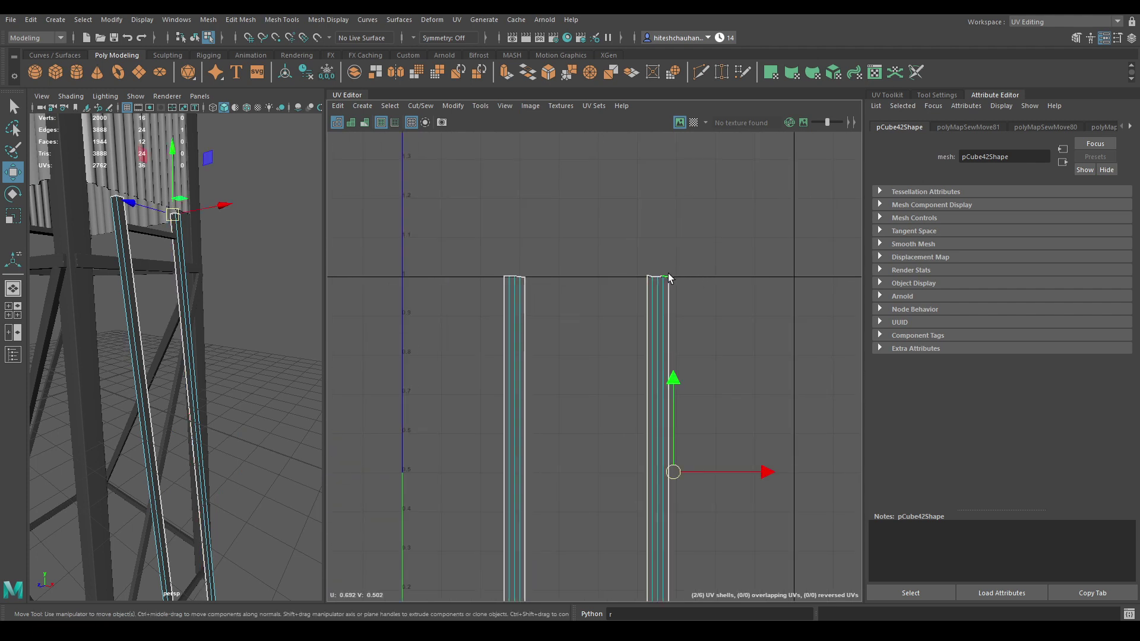
middle_click_drag(697, 219, 712, 50, "alt")
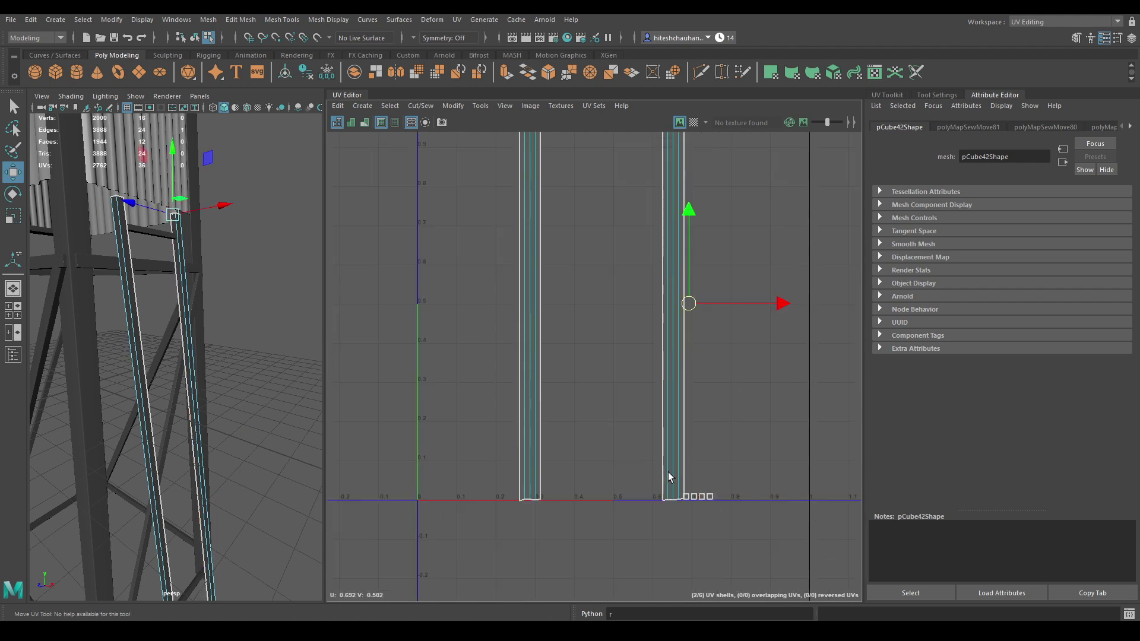
left_click(679, 506, "shift")
right_click_drag(659, 359, 657, 311, "shift")
left_click(537, 506)
middle_click_drag(564, 208, 602, 412, "alt")
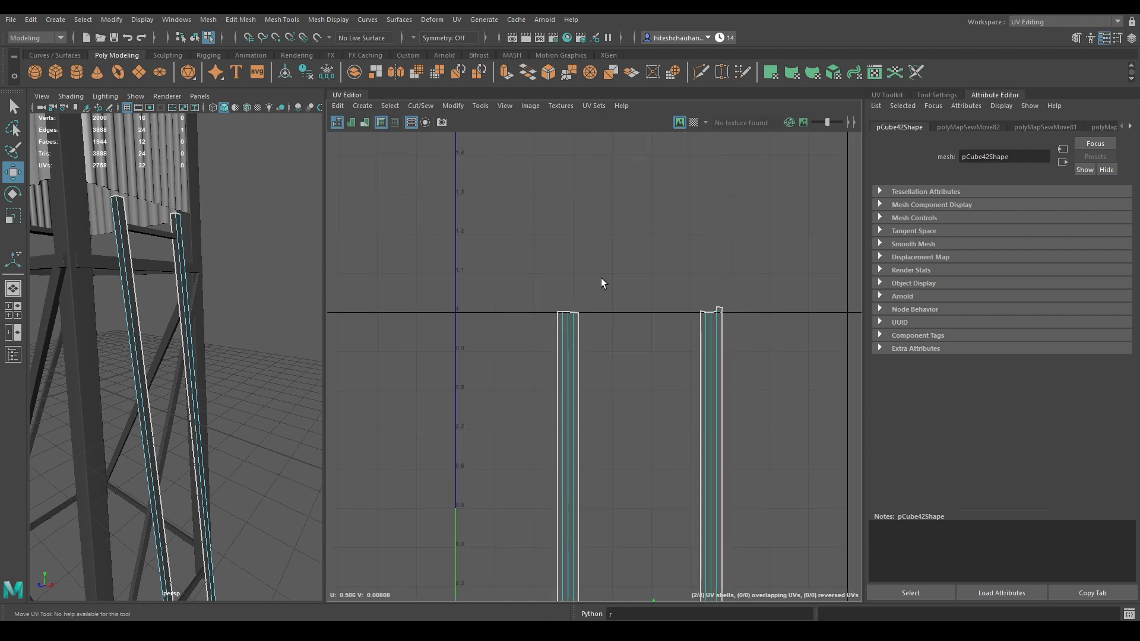
left_click(577, 309, "shift")
right_click_drag(598, 214, 602, 165, "shift")
- Lay out both rail UV shells side by side in the 0 to 1 space, and deselect the rails in object mode
right_click_drag(623, 252, 585, 237)
left_click_drag(492, 257, 880, 493)
right_click(712, 153, "shift")
right_click_drag(713, 155, 575, 204, "shift")
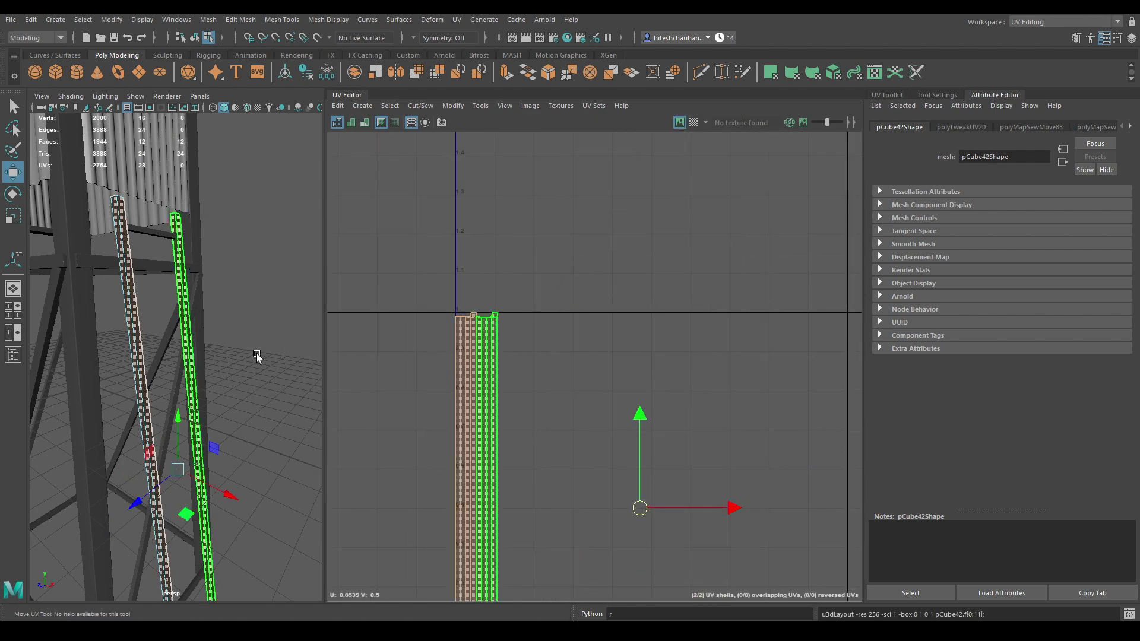
right_click_drag(255, 352, 280, 228, "alt")
left_click(270, 238)
- Apply automatic UV mapping to the crossbar near the tops of the ladder rails and switch to UV edge selection
right_click_drag(163, 294, 231, 379, "alt")
left_click_drag(196, 279, 105, 195, "alt")
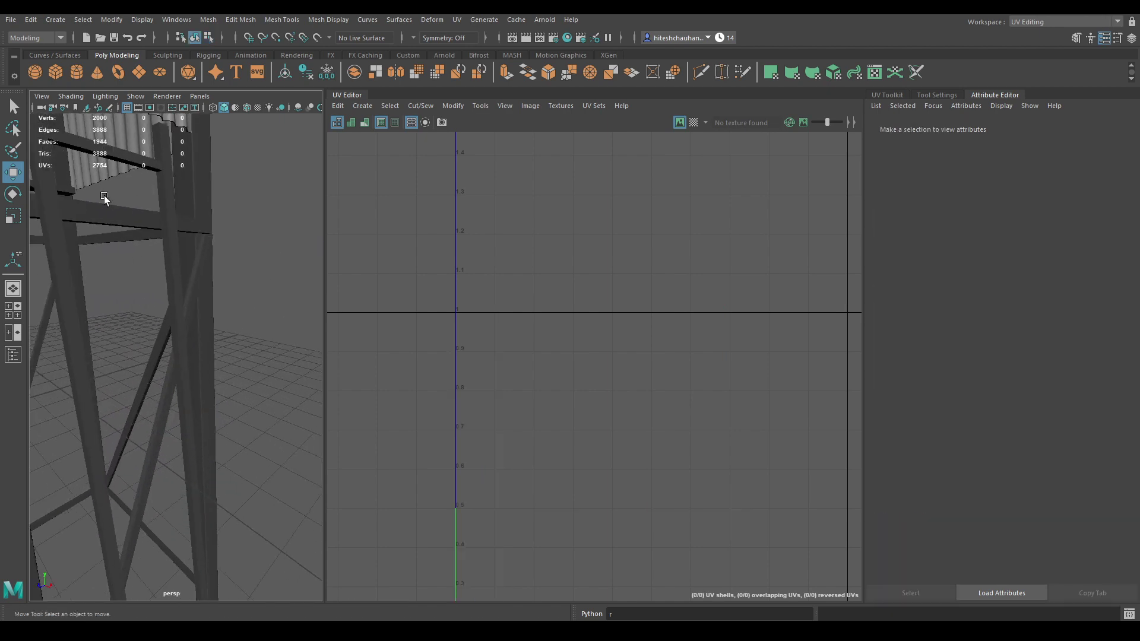
left_click(127, 163)
left_click(357, 105)
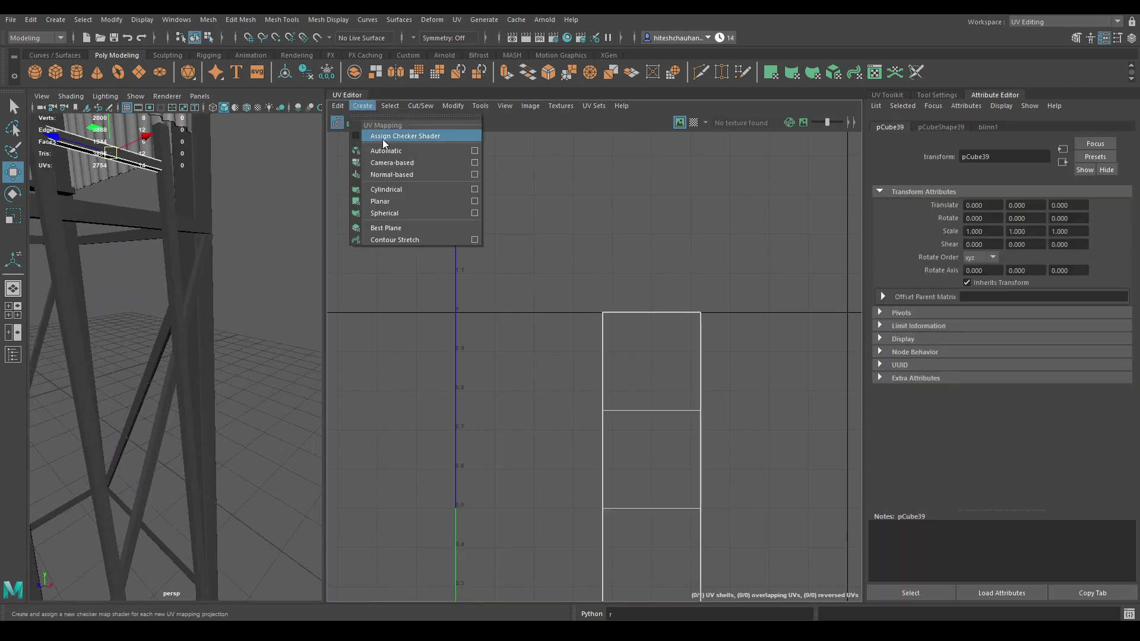
left_click(383, 147)
right_click_drag(657, 302, 627, 151)
- Move and sew the crossbar's four long UV strips into one shell
left_click(551, 270)
left_click(526, 265)
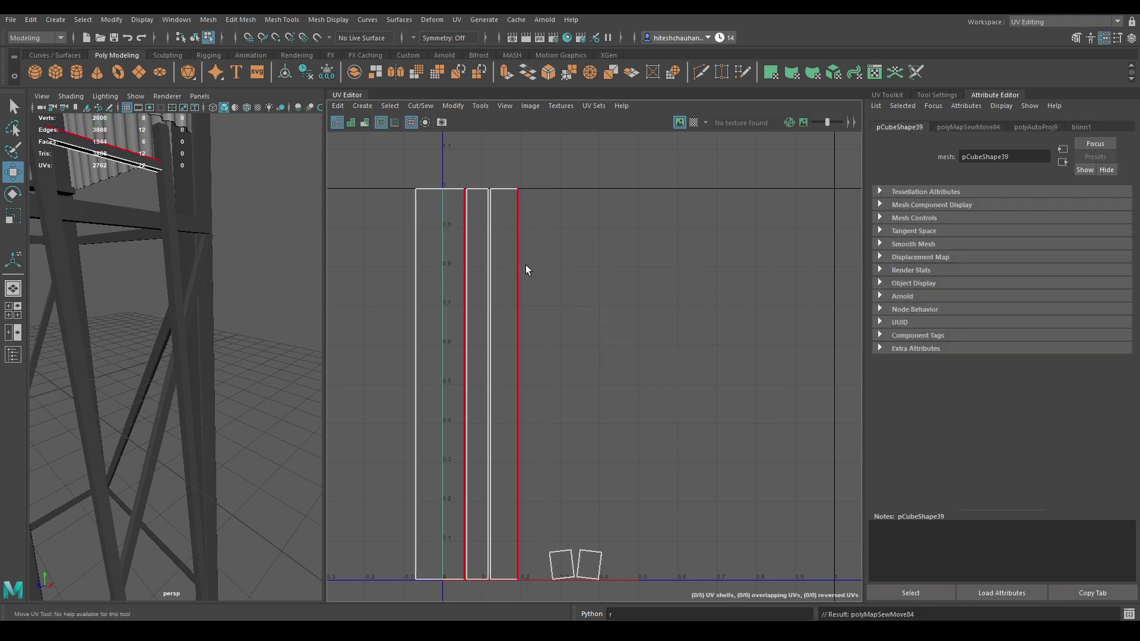
right_click_drag(525, 265, 611, 113, "shift")
right_click_drag(507, 288, 592, 153, "shift")
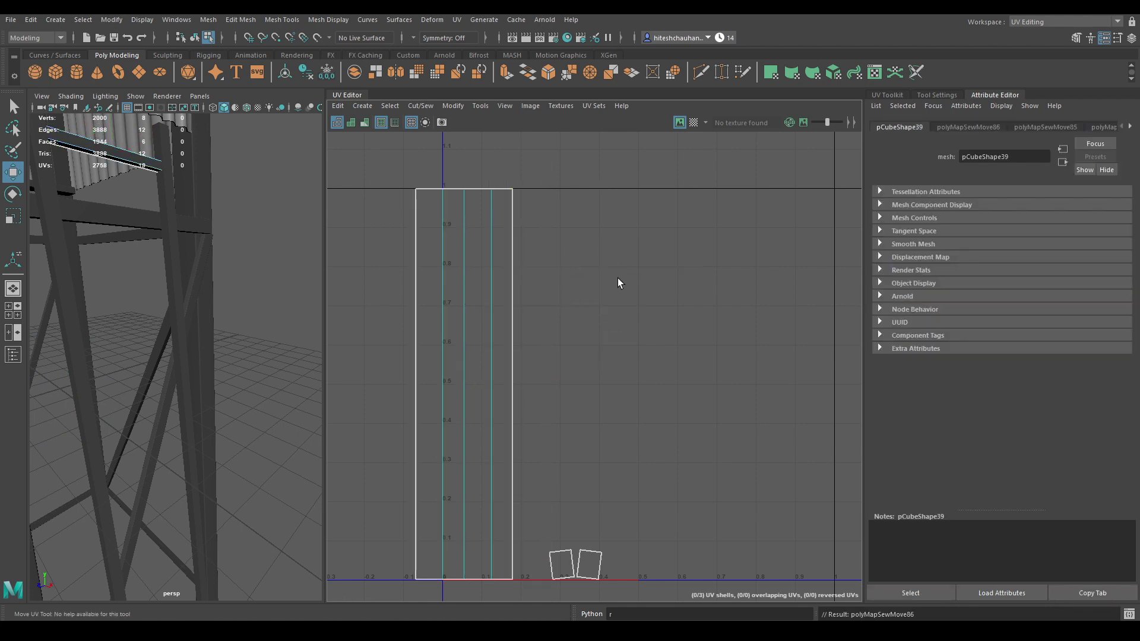
- Move and sew the two small end caps onto the outer strip of the ladder crossbar's UV shell
middle_click_drag(548, 314, 597, 324, "alt")
scroll(597, 297, "down", 2)
left_click(565, 231)
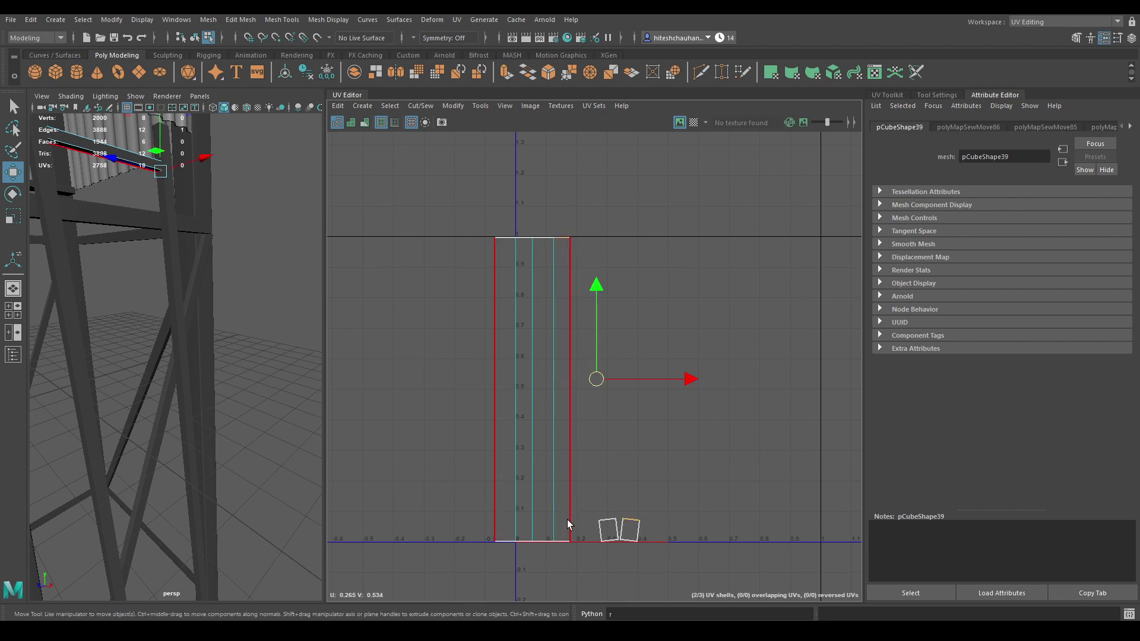
left_click(569, 539, "shift")
right_click_drag(570, 539, 551, 253, "shift")
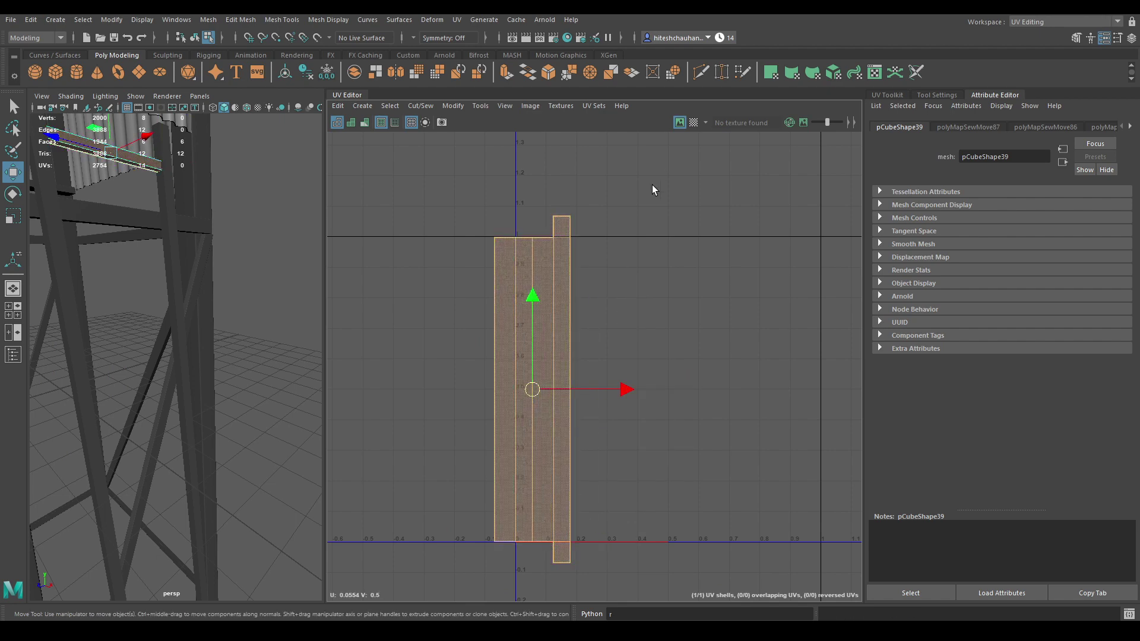
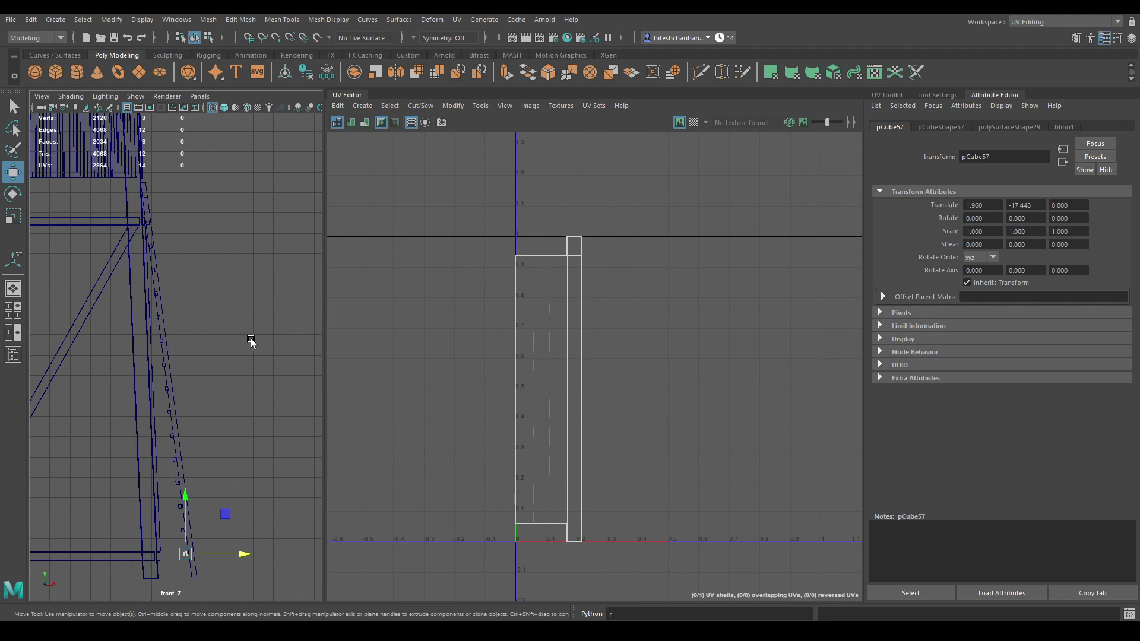
- Shift the three lowest ladder rungs along X to sit inside the slanted rail, the lowest at about X 2.25
left_click_drag(250, 338, 230, 332, "alt")
scroll(240, 454, "up", 8)
middle_click_drag(256, 505, 236, 282, "alt")
middle_click_drag(286, 539, 270, 465, "alt")
left_click_drag(217, 463, 238, 463)
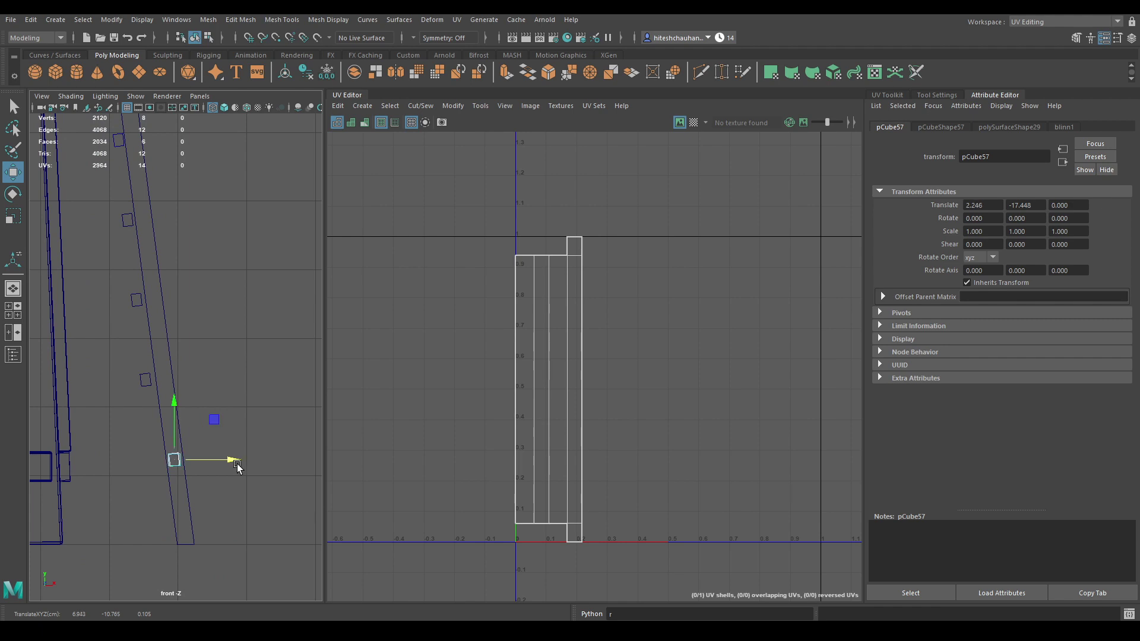
left_click(147, 392)
left_click_drag(204, 381, 223, 378)
left_click(137, 300)
left_click_drag(188, 300, 206, 300)
- Shift the fourth and fifth rungs from the ground along X into the slanted rail, the fifth at about X 1.65
middle_click_drag(193, 284, 226, 394, "alt")
scroll(224, 391, "up", 3)
left_click(153, 324)
left_click_drag(202, 315, 226, 311)
middle_click_drag(221, 282, 230, 363, "alt")
left_click(156, 274)
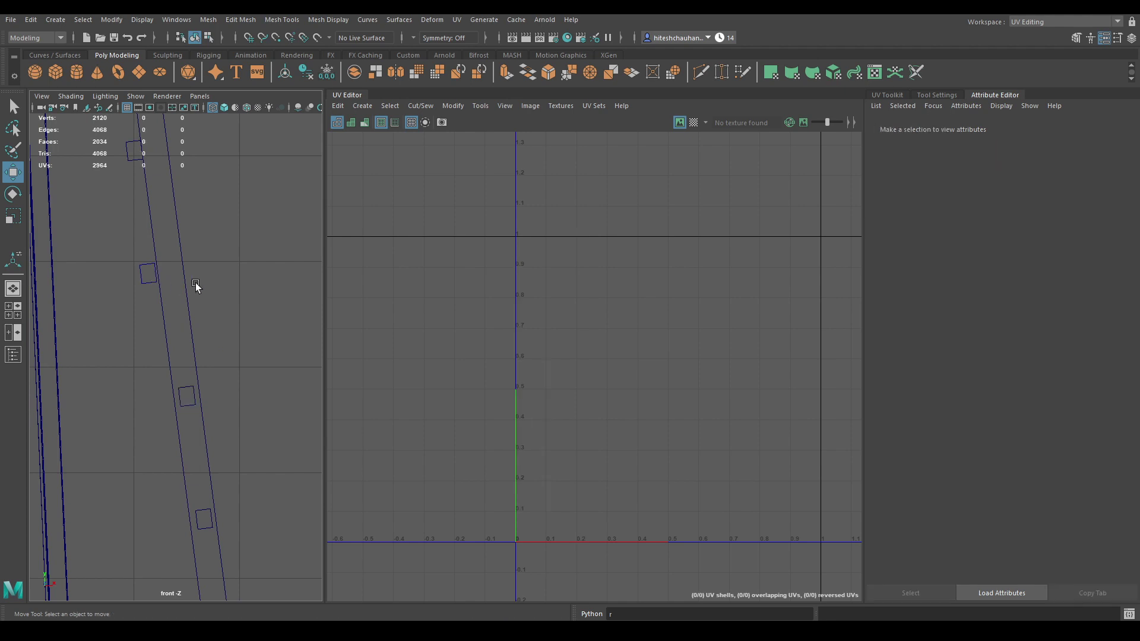
left_click_drag(158, 287, 229, 277)
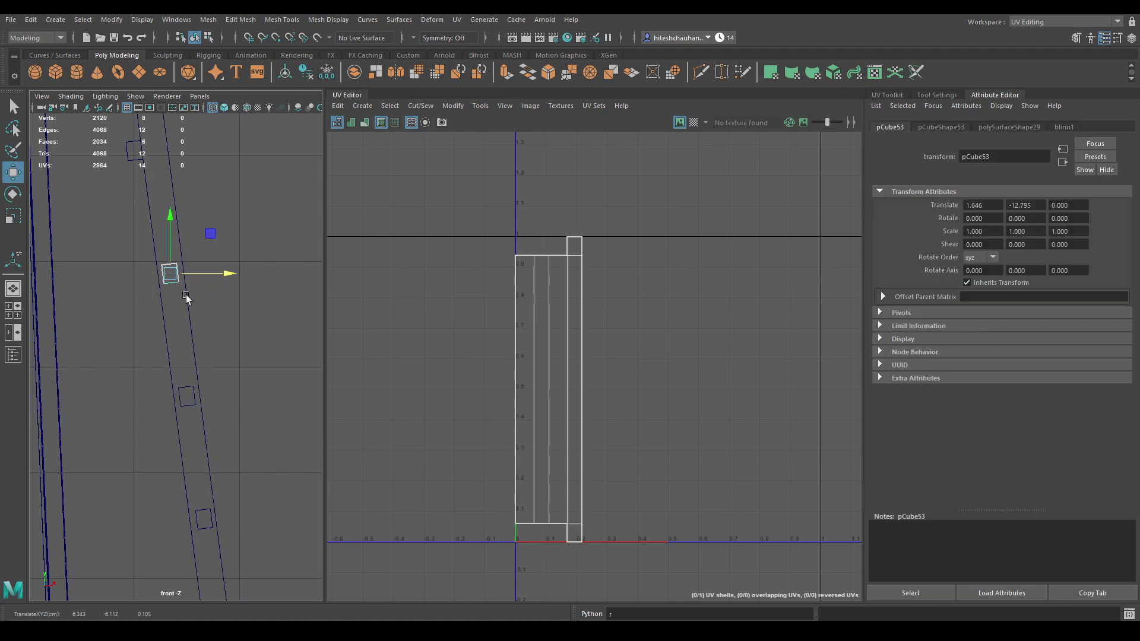
- Shift the sixth and seventh rungs from the ground into the slanted rail, at about X 1.49 and 1.36
middle_click_drag(152, 187, 183, 453, "alt")
scroll(188, 305, "up", 4)
left_click_drag(132, 313, 245, 336)
left_click(147, 362)
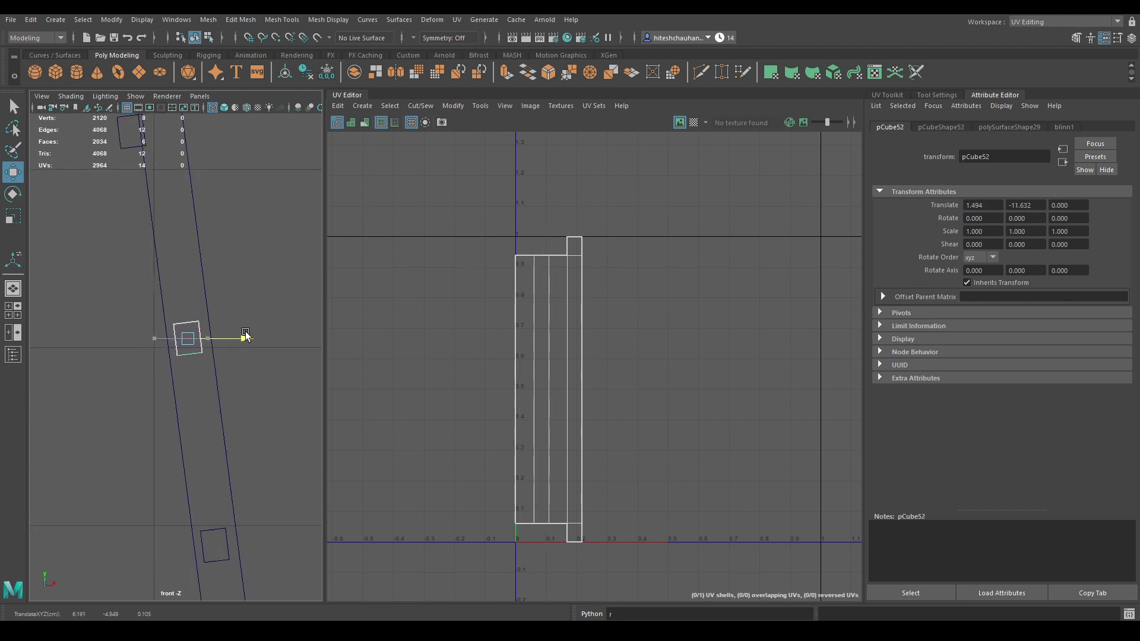
middle_click_drag(168, 207, 202, 348, "alt")
left_click(169, 285)
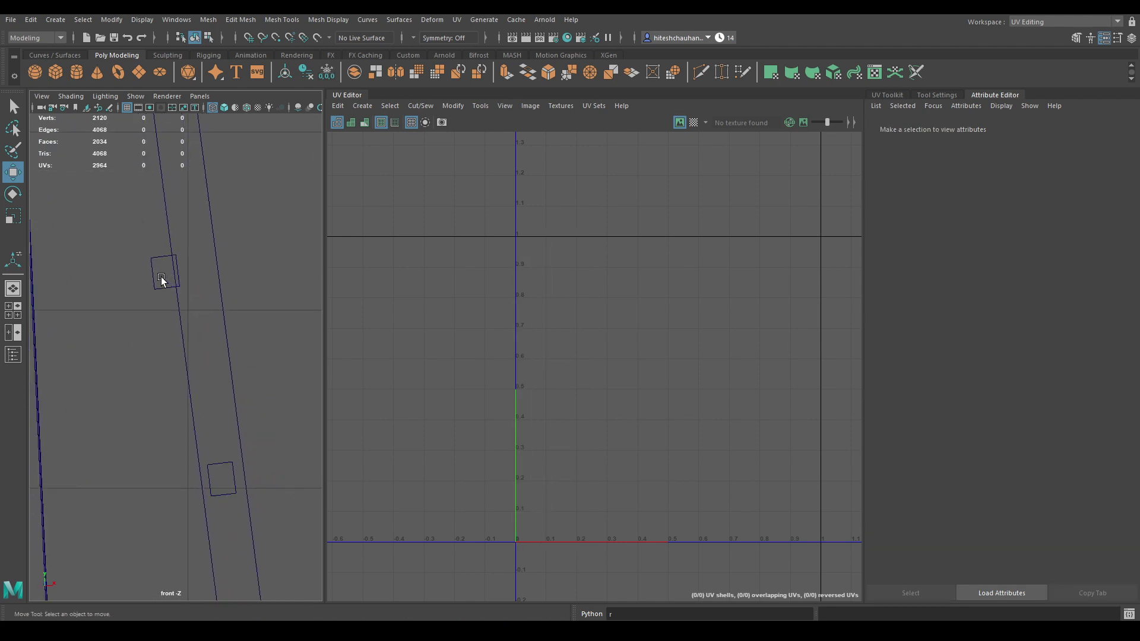
left_click_drag(145, 246, 252, 271)
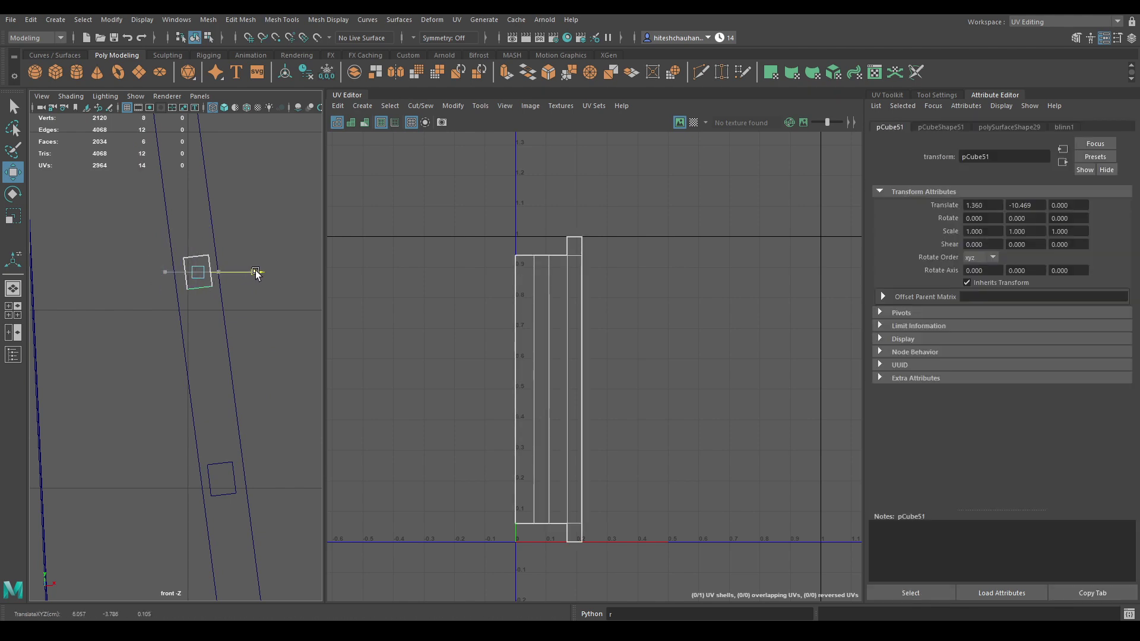
- Align the eighth, ninth and tenth rungs from the ground with the slanted rail, the last two at about X 1.05 and 0.89
middle_click_drag(246, 250, 255, 528, "alt")
left_click(139, 334)
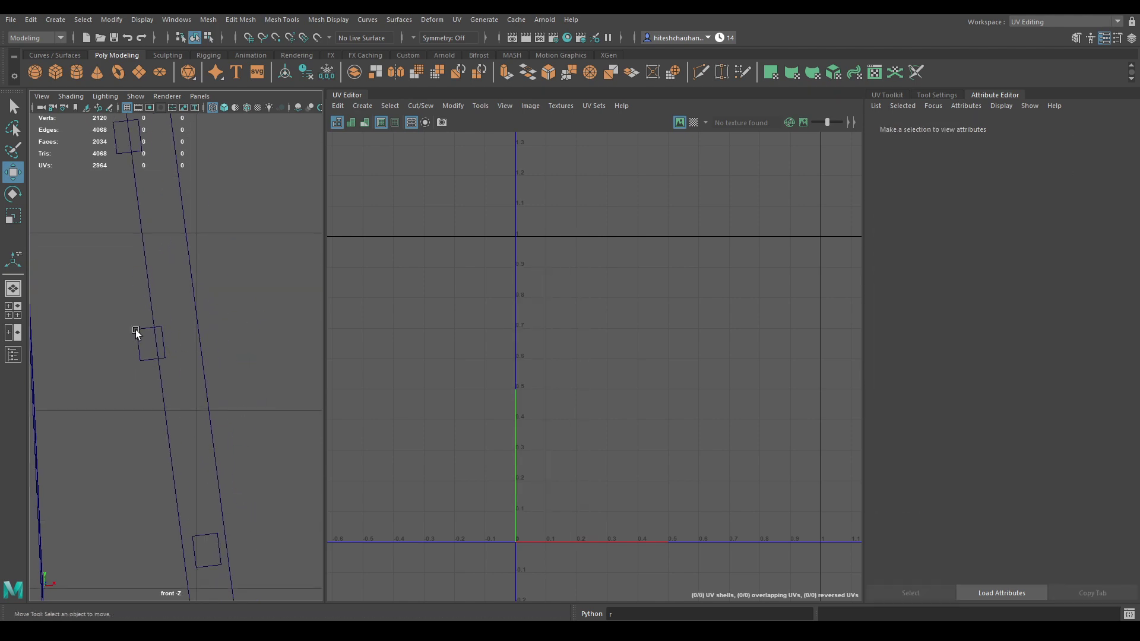
left_click_drag(136, 331, 211, 344)
middle_click_drag(157, 266, 198, 466, "alt")
left_click(159, 334)
left_click_drag(196, 336, 218, 337)
middle_click_drag(202, 272, 220, 469, "alt")
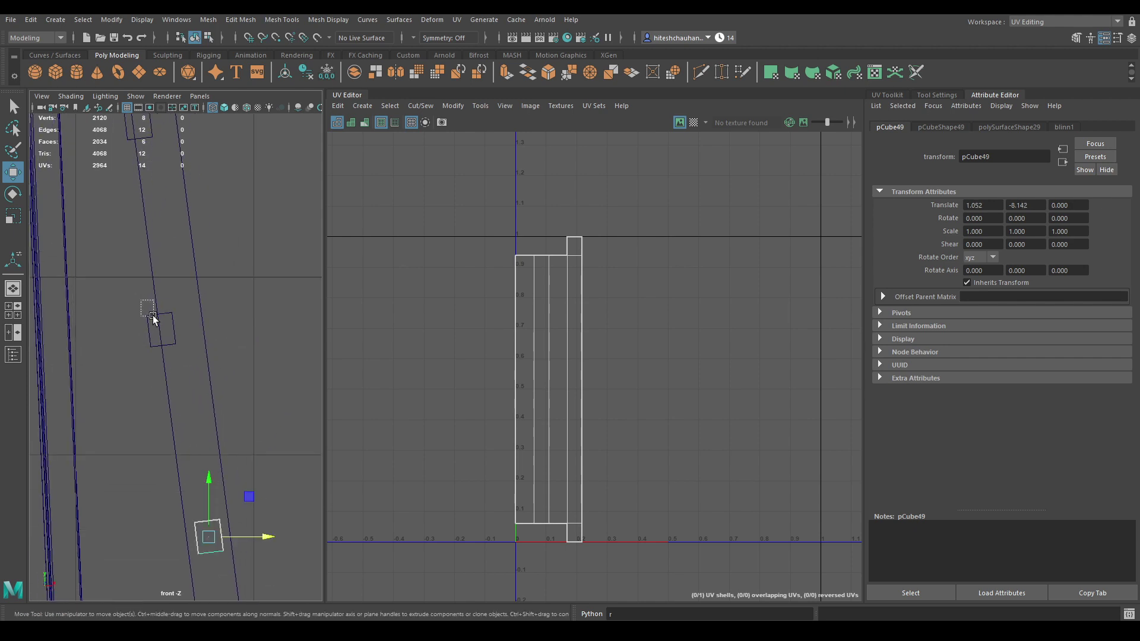
left_click(156, 321)
left_click_drag(190, 330, 215, 330)
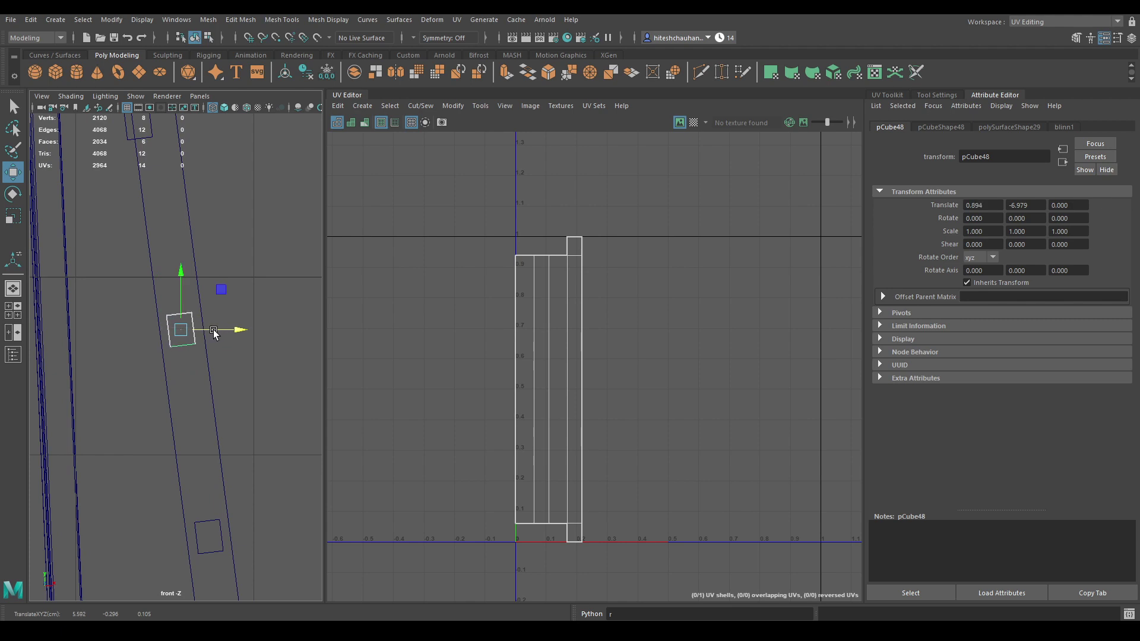
- Align the next four rungs upward with the slanted rail, at about X 0.75, 0.60, 0.45 and 0.31
middle_click_drag(213, 333, 227, 504, "alt")
left_click_drag(147, 321, 204, 330)
middle_click_drag(197, 297, 231, 543, "alt")
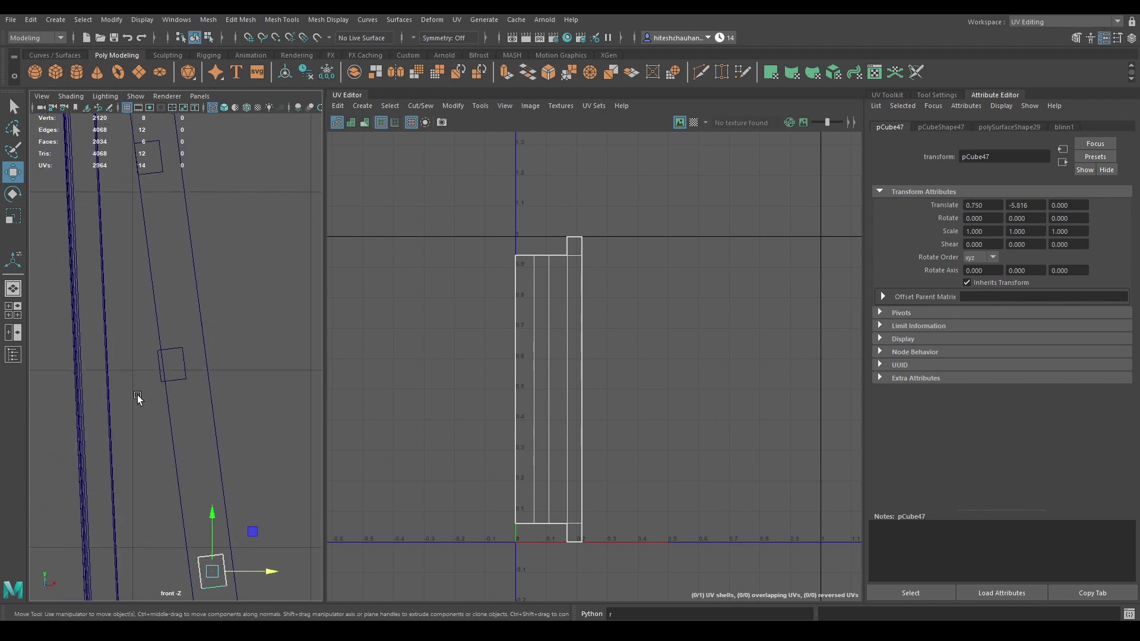
left_click_drag(157, 365, 228, 370)
middle_click_drag(196, 302, 160, 489, "alt")
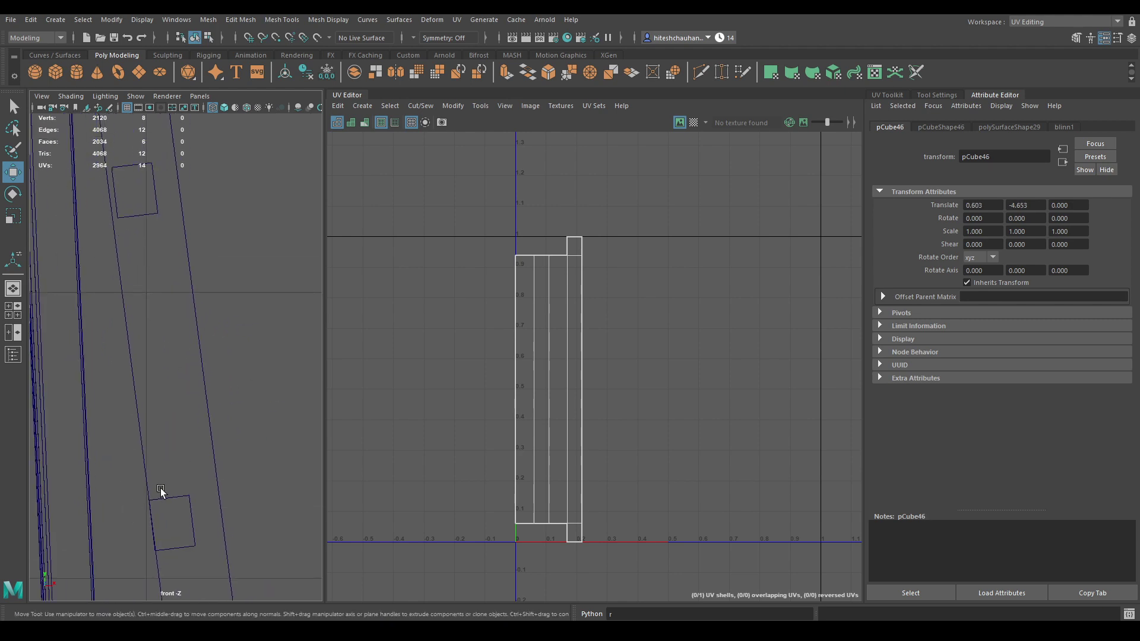
left_click_drag(208, 521, 224, 522)
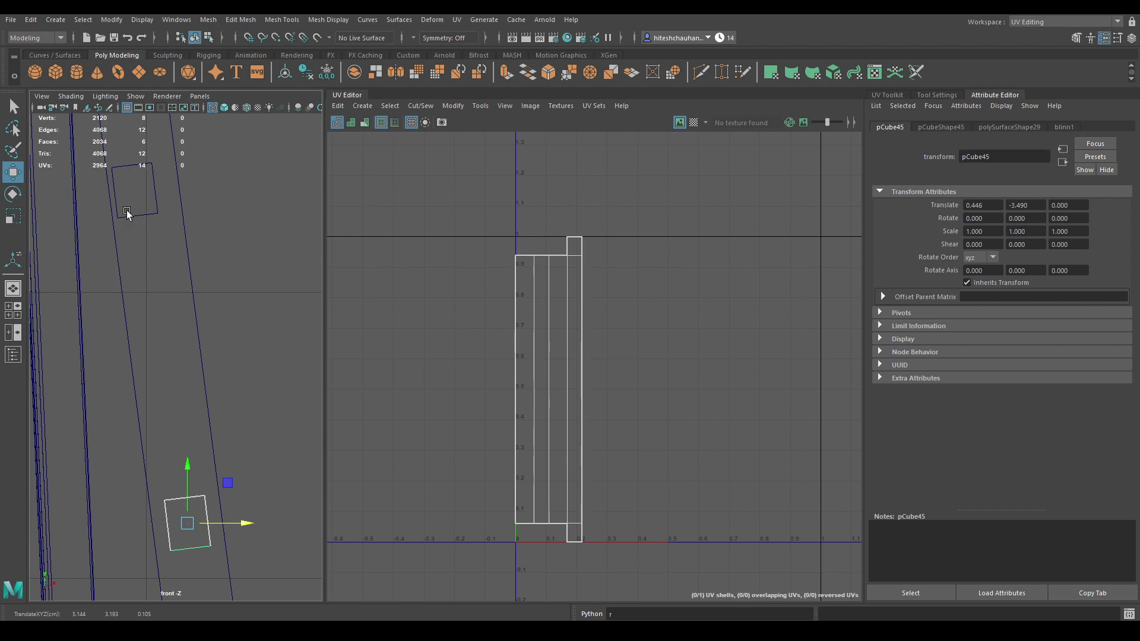
left_click_drag(137, 204, 187, 188)
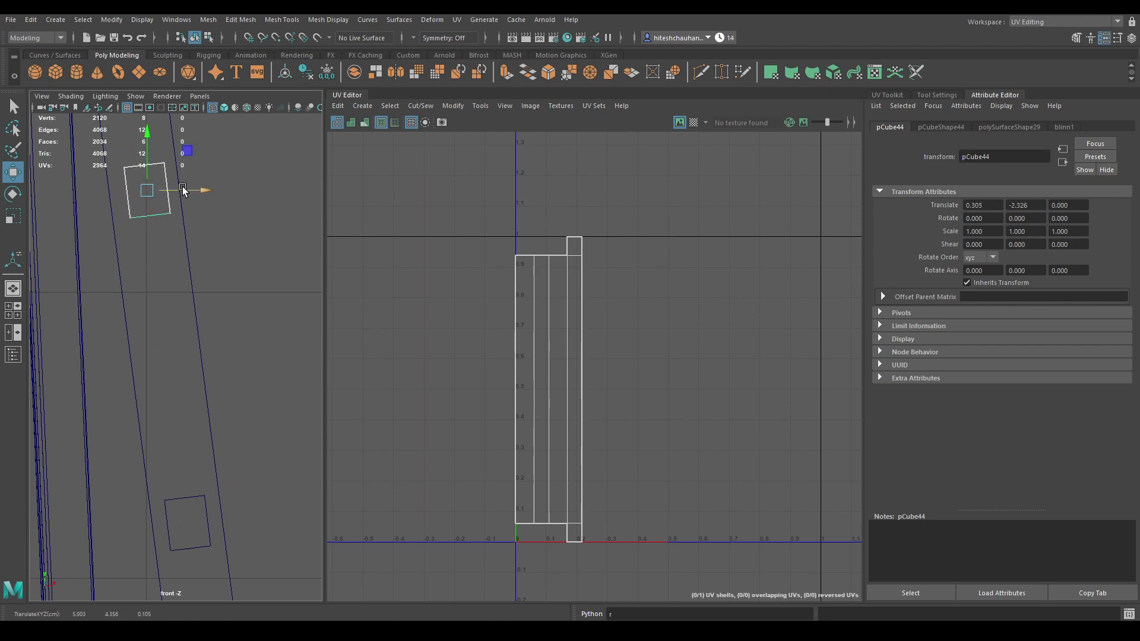
- Shift the rung beside the platform's horizontal beam along X to about 0.155, centring it in the slanted rail
key("f")
scroll(188, 282, "up", 10)
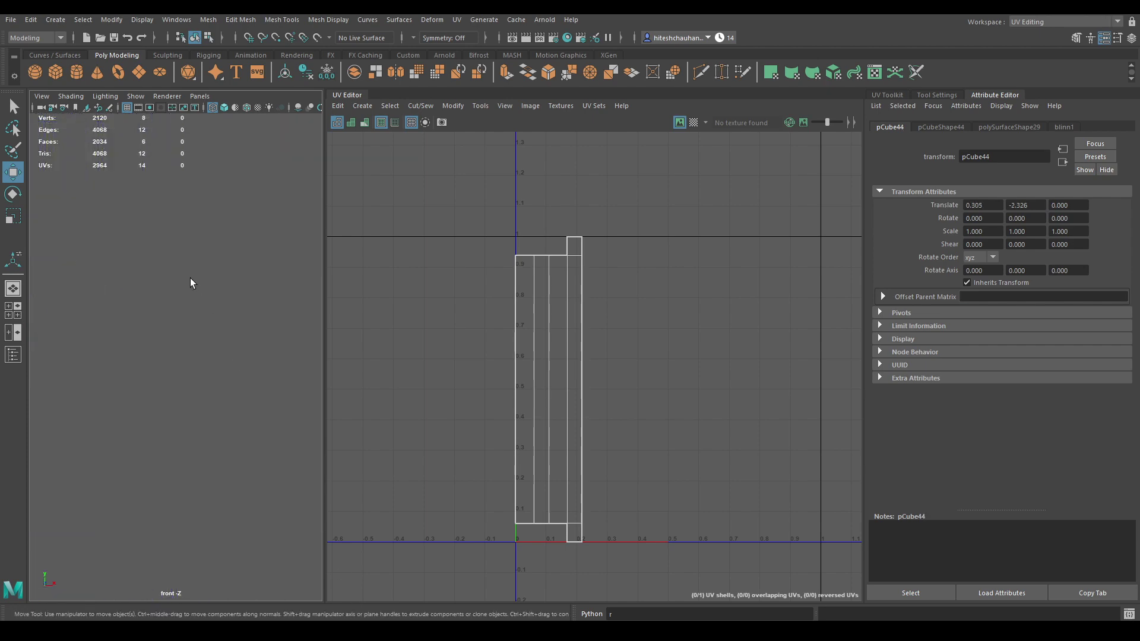
scroll(190, 281, "down", 8)
scroll(191, 243, "up", 4)
middle_click_drag(191, 267, 229, 436, "alt")
scroll(226, 425, "up", 3)
left_click(205, 302)
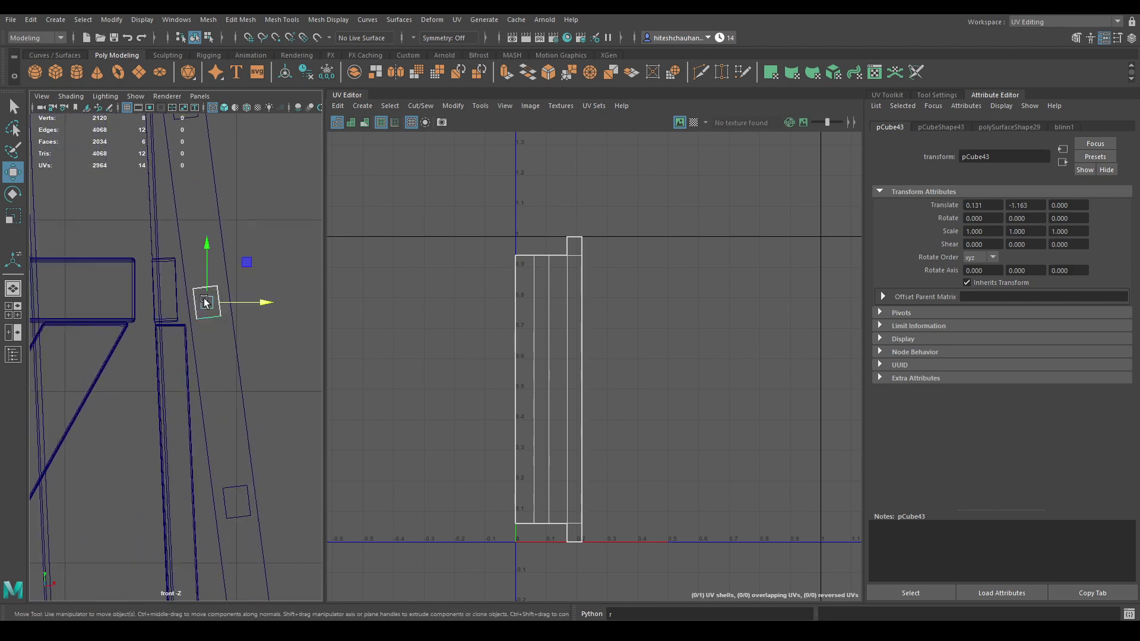
left_click_drag(233, 305, 236, 305)
scroll(237, 305, "down", 8)
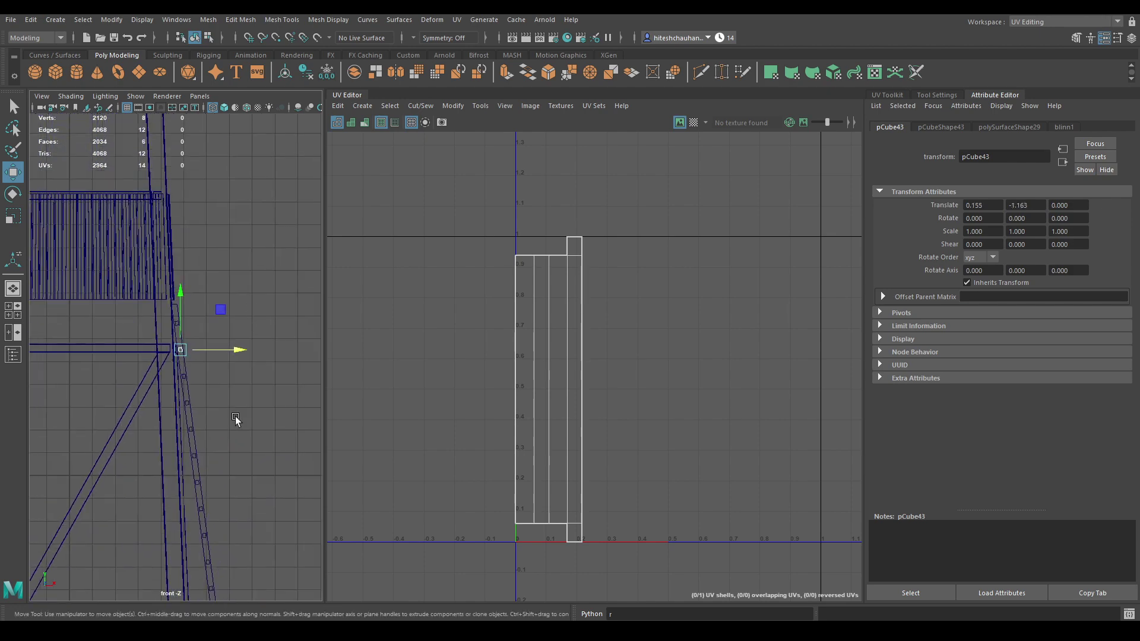
- Select both ladder rails and all the rungs, and combine them into a single mesh in a textured perspective view
middle_click_drag(212, 347, 202, 254, "alt")
scroll(202, 254, "down", 2)
scroll(246, 493, "down", 3)
middle_click_drag(247, 489, 246, 466, "alt")
left_click_drag(254, 545, 178, 364)
scroll(236, 340, "up", 8)
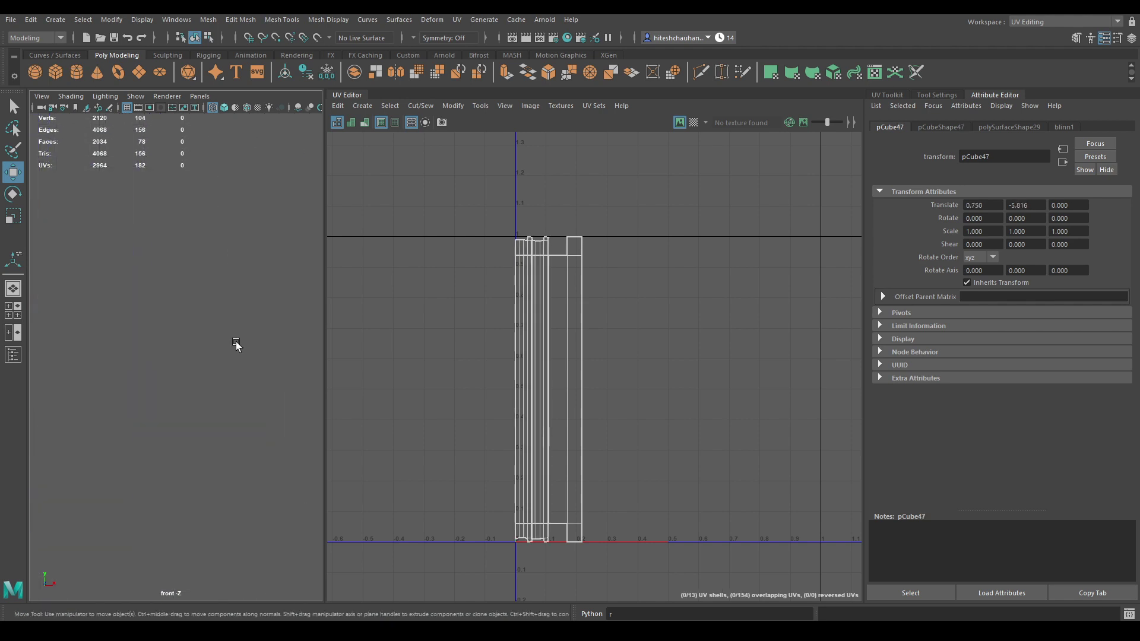
scroll(236, 341, "down", 6)
left_click_drag(224, 515, 225, 516, "shift")
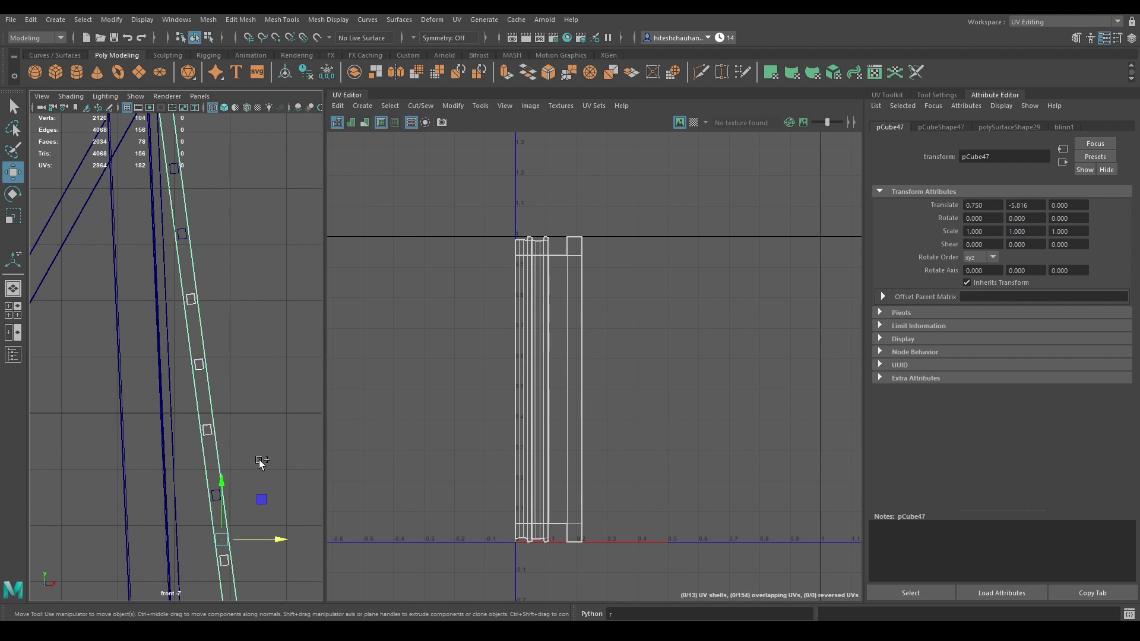
middle_click_drag(220, 357, 246, 462, "alt")
left_click_drag(227, 229, 204, 363, "ctrl+shift")
left_click_drag(198, 221, 198, 222, "shift")
middle_click_drag(199, 222, 222, 259, "alt")
left_click_drag(184, 289, 183, 291, "ctrl+shift")
key("space")
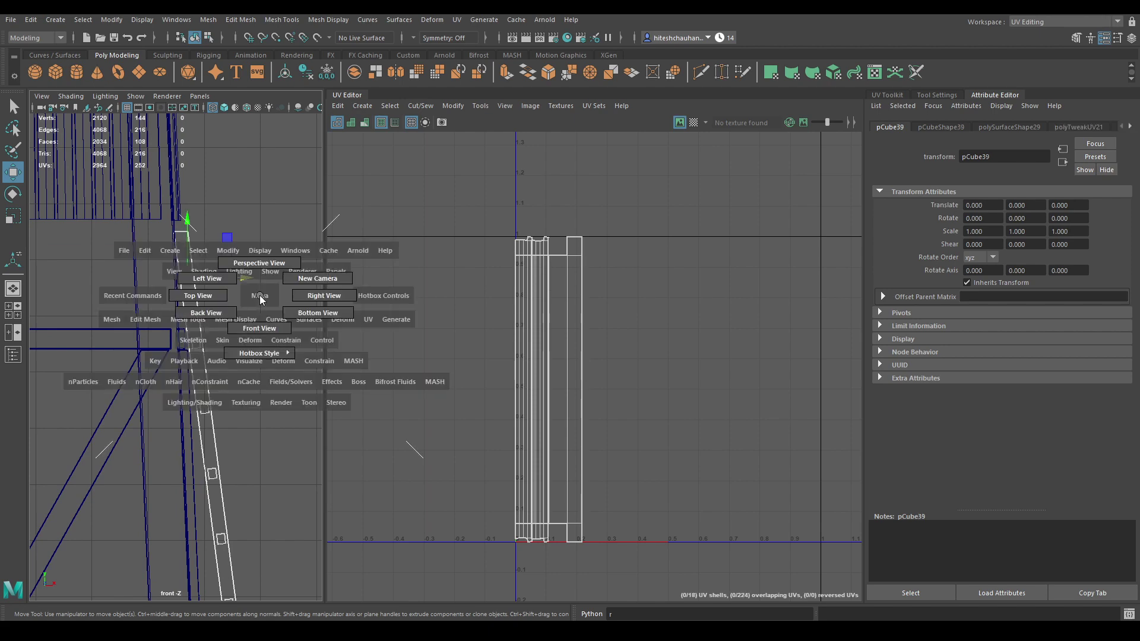
left_click_drag(259, 297, 259, 266)
left_click_drag(256, 350, 239, 373, "alt")
scroll(238, 323, "down", 4)
key("6")
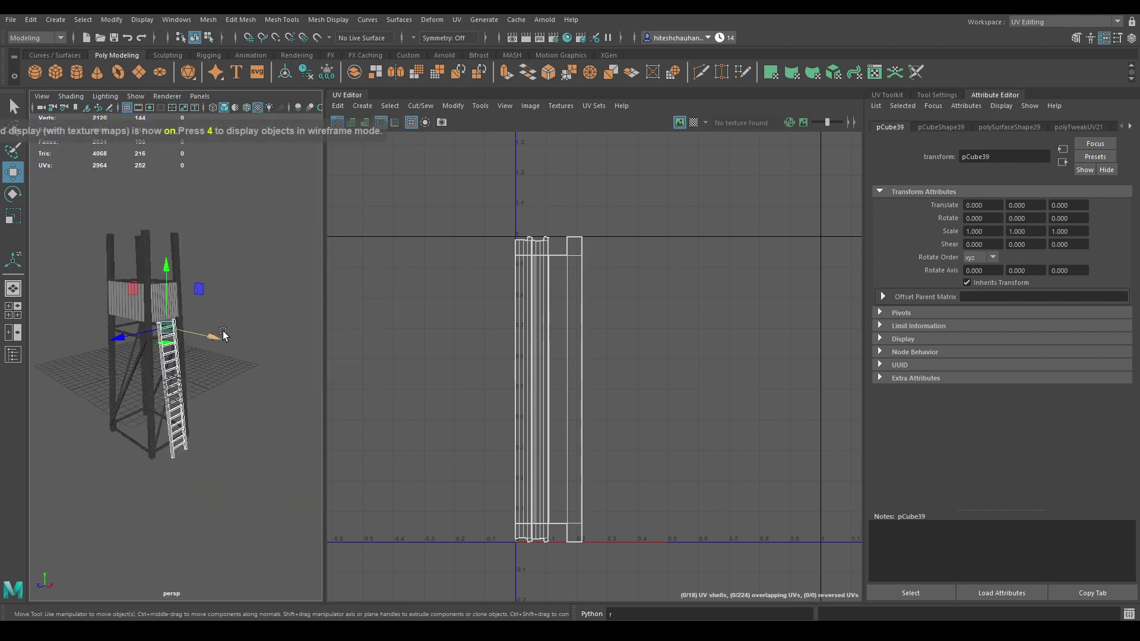
scroll(217, 331, "up", 5)
right_click_drag(297, 279, 297, 526, "shift")
- Lay out all UV shells of the combined ladder inside the 0 to 1 space, and deselect the ladder in object mode
right_click_drag(610, 279, 557, 261)
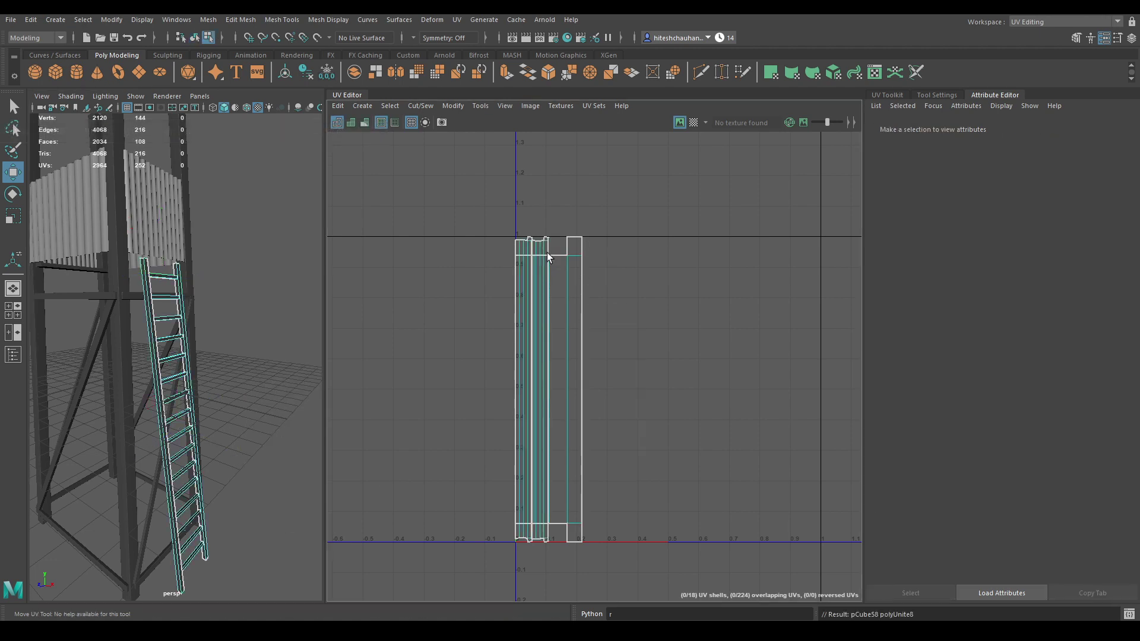
left_click_drag(433, 178, 761, 583)
right_click_drag(635, 244, 535, 246, "shift")
right_click_drag(679, 230, 558, 291, "shift")
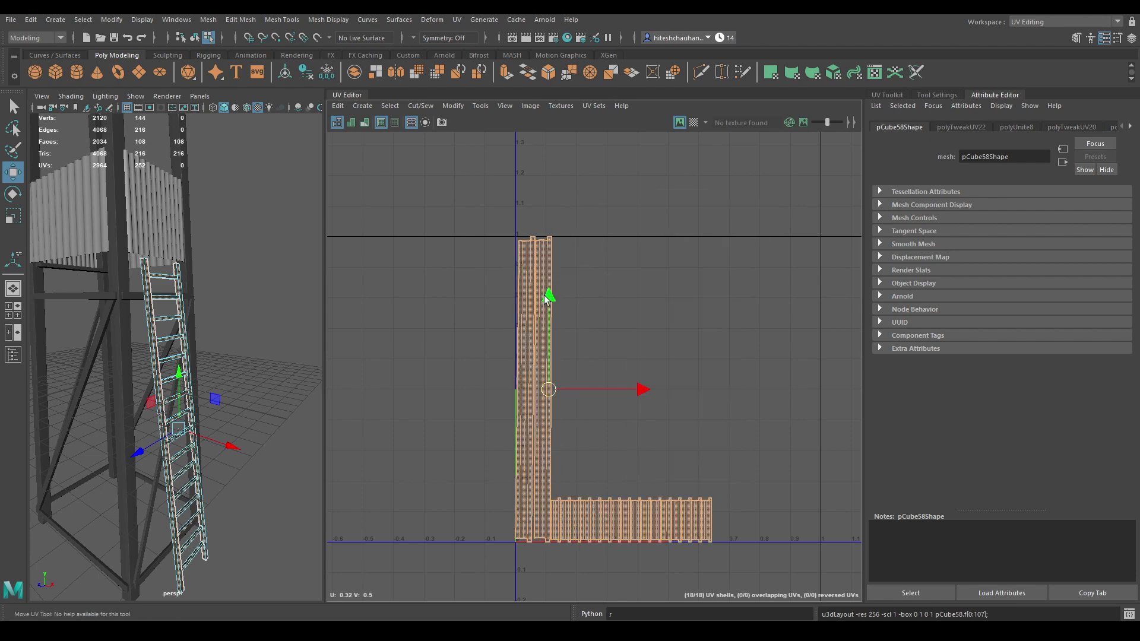
left_click(284, 260)
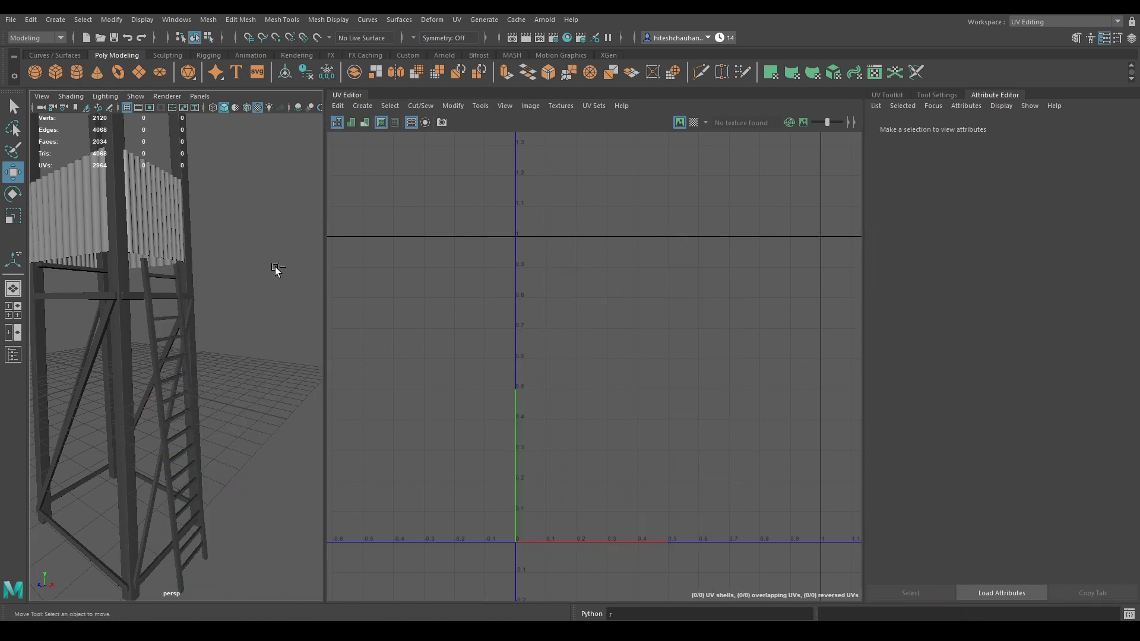
- Duplicate the wooden rail frame above the corrugated walls and raise the copy 5.72 units in Y near the post tops
key("f")
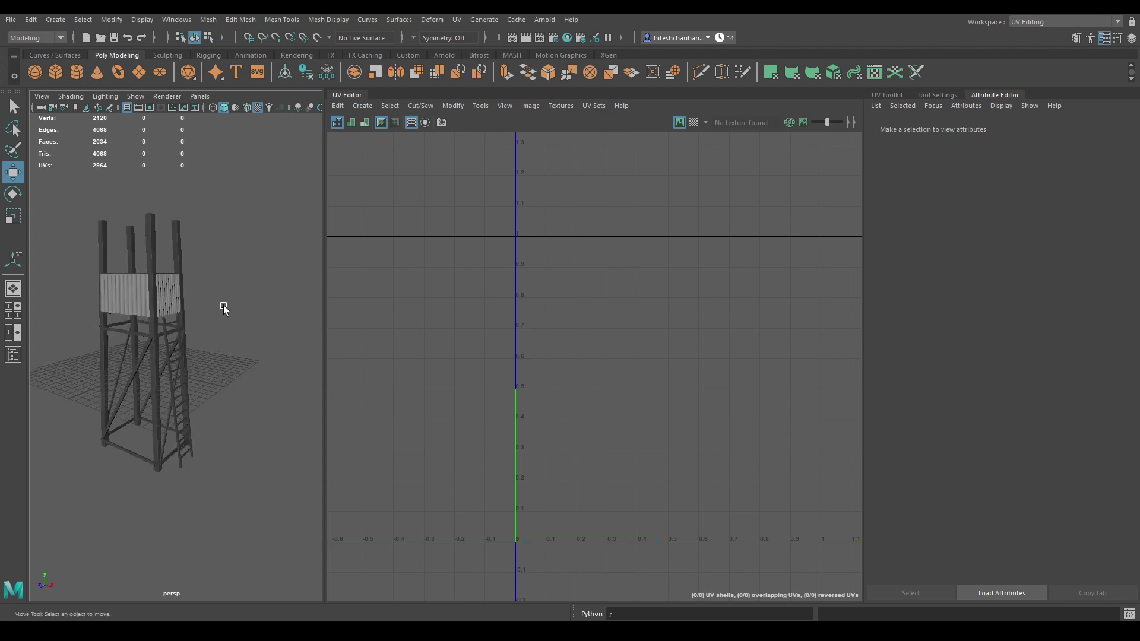
left_click_drag(154, 296, 184, 306, "alt")
right_click_drag(184, 306, 159, 324, "alt")
left_click_drag(159, 323, 181, 347, "alt")
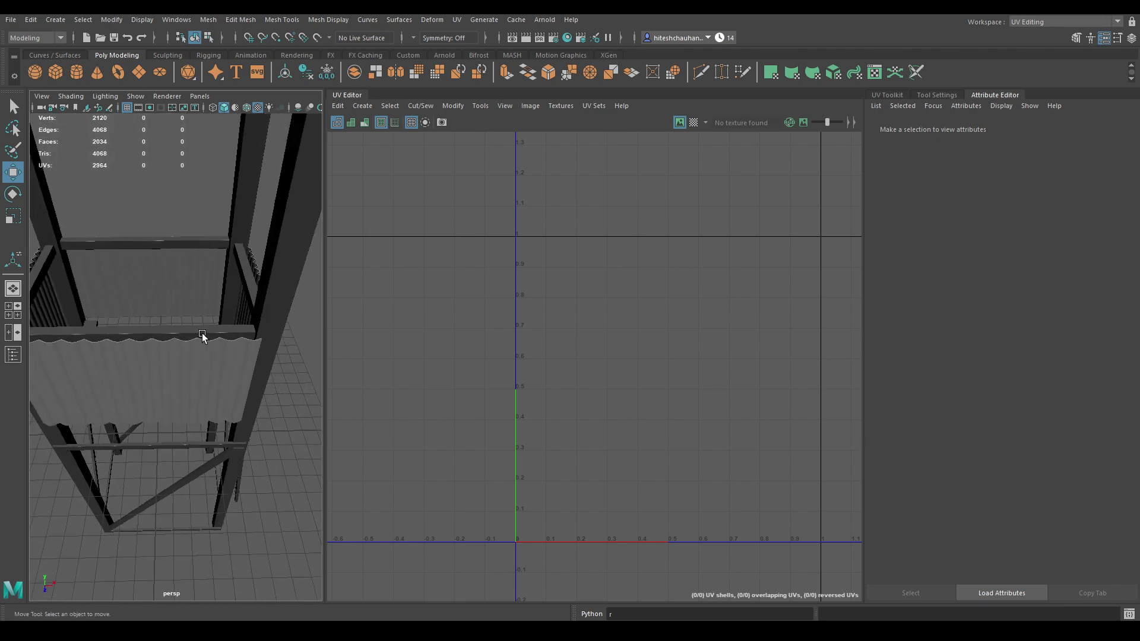
left_click(201, 336)
scroll(184, 281, "down", 5)
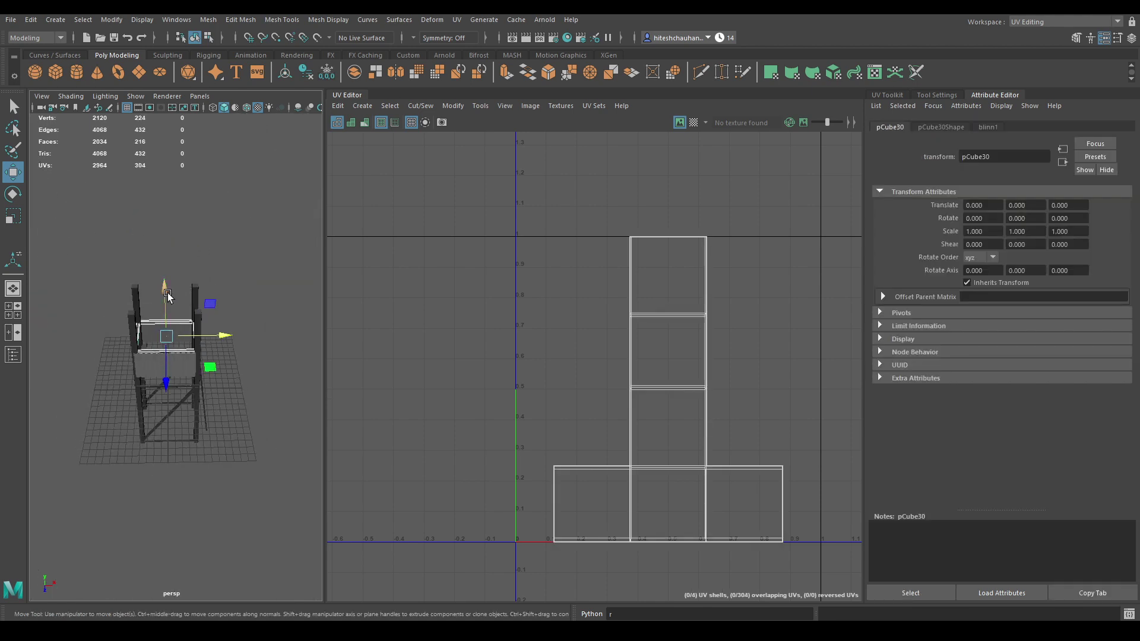
left_click_drag(168, 295, 156, 240)
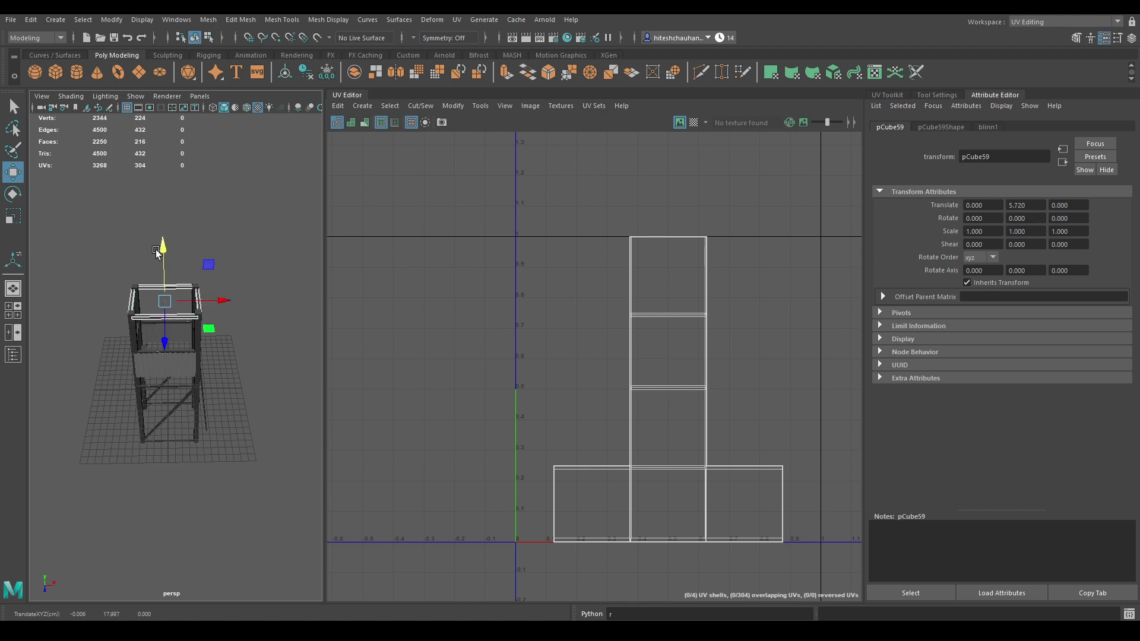
scroll(209, 321, "up", 3)
scroll(209, 321, "up", 5)
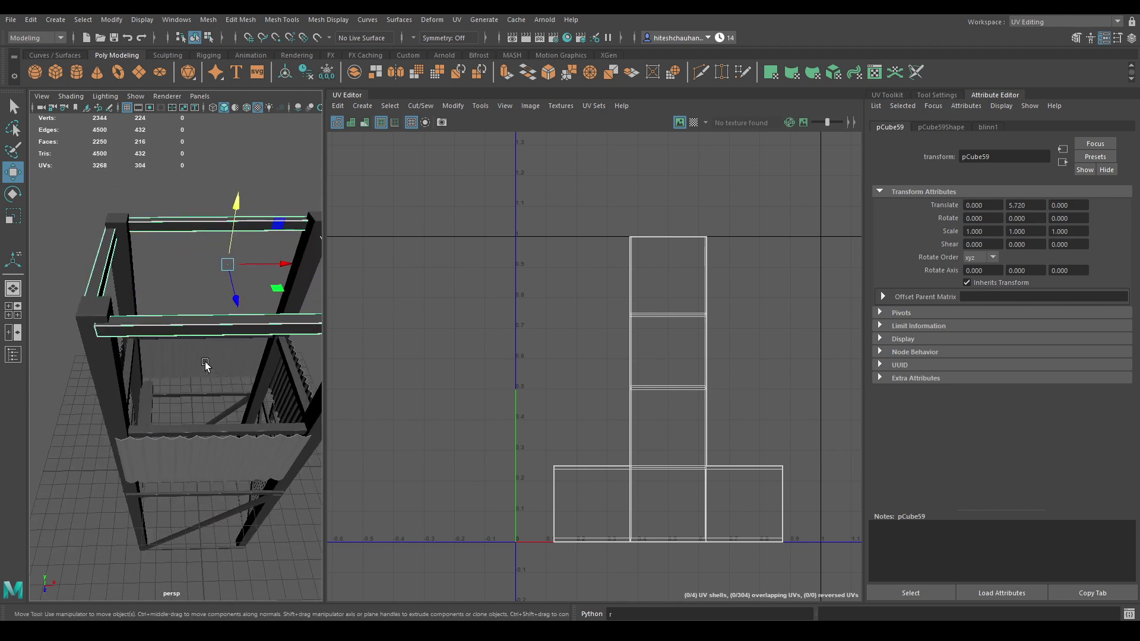
- Try scaling the duplicated upper rail frame uniformly
key("r")
left_click_drag(228, 264, 226, 265)
key("ctrl+z")
key("w")
left_click(191, 177)
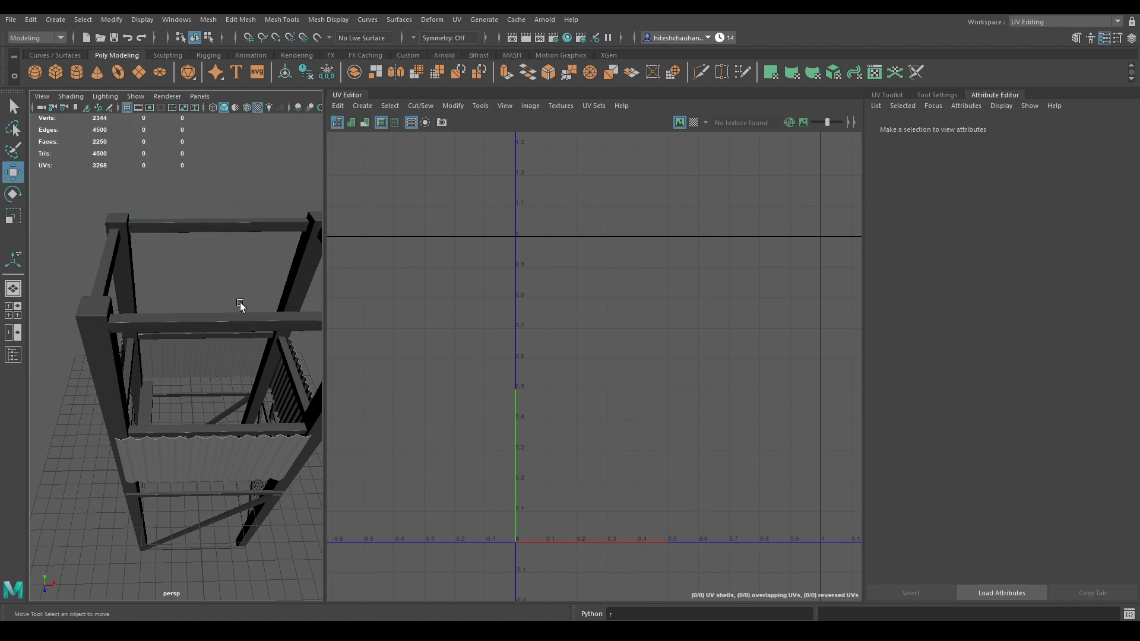
- Select the single floor plank below the corrugated walls in an enlarged wireframe front view and center its pivot
scroll(242, 307, "down", 5)
left_click_drag(242, 307, 190, 248, "alt")
scroll(205, 282, "up", 5)
mouse_move(206, 286)
left_mouse_down("alt")
mouse_move(224, 308)
mouse_move(196, 263)
mouse_move(208, 262)
mouse_move(211, 294)
left_mouse_up("alt")
left_click(160, 265)
key("space")
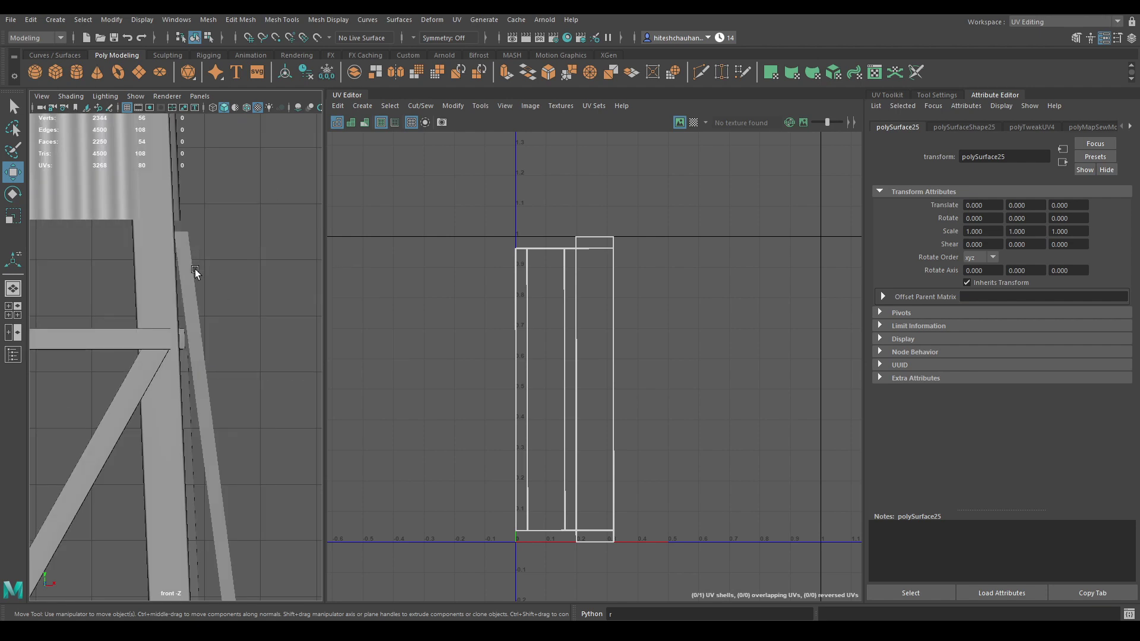
scroll(168, 325, "down", 5)
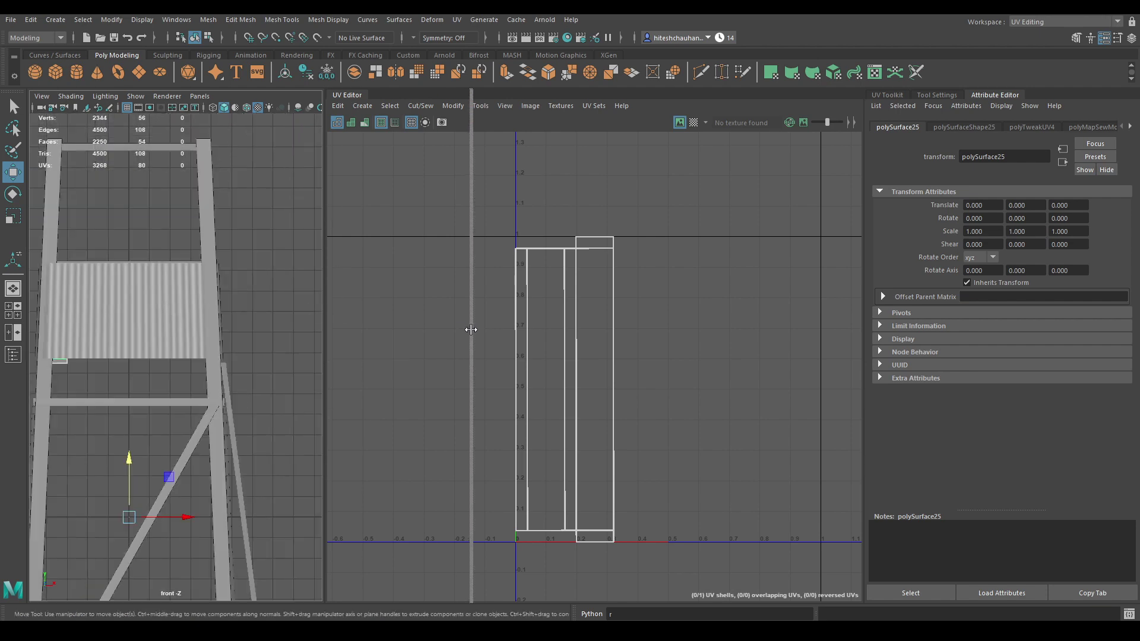
left_click_drag(324, 309, 472, 308)
scroll(262, 375, "up", 5)
scroll(287, 352, "up", 3)
key("4")
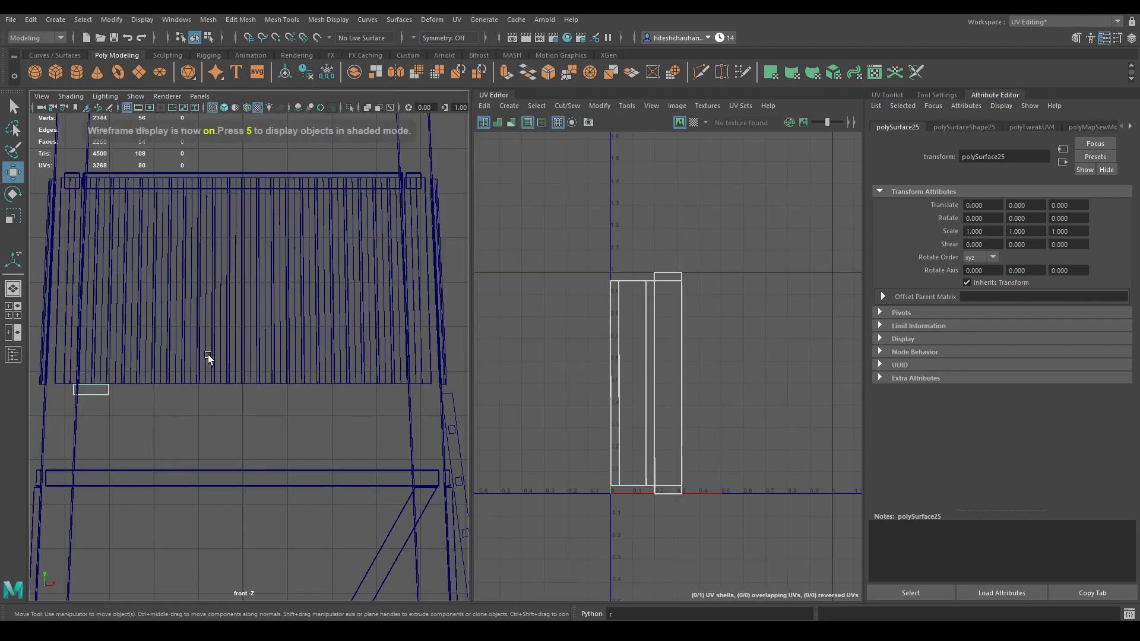
key("space")
left_click(141, 239)
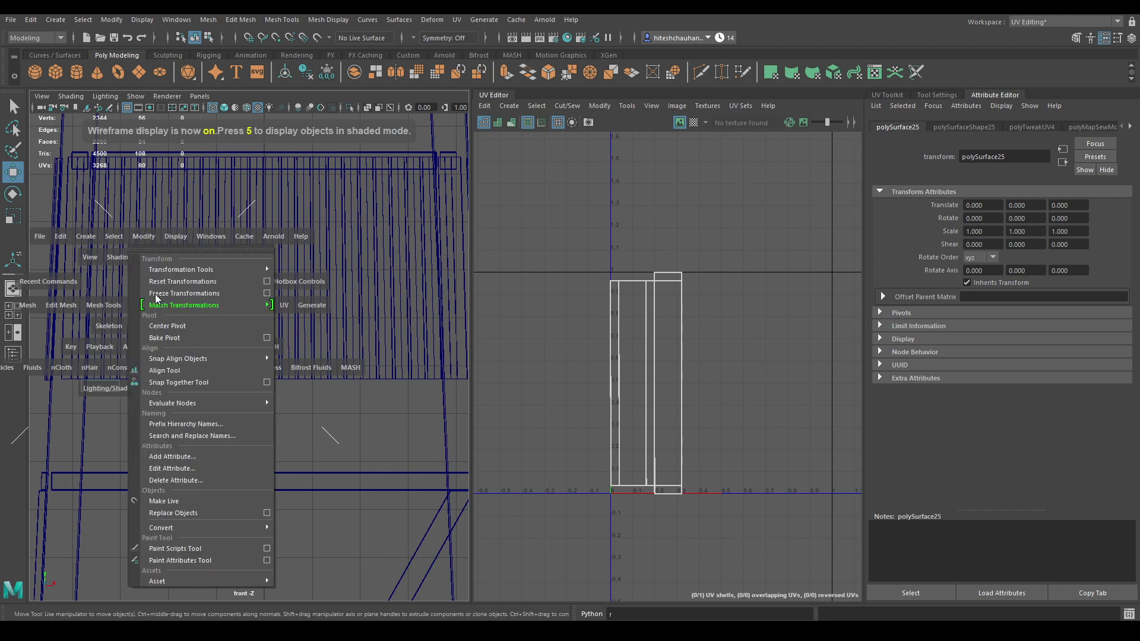
left_click(162, 328)
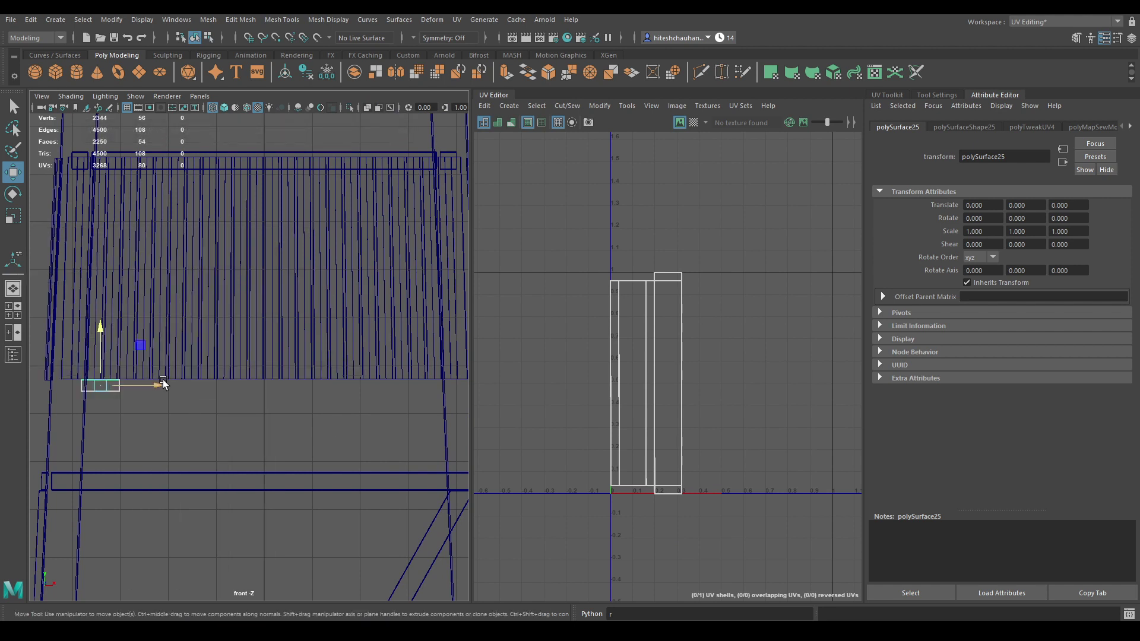
- Duplicate the floor plank and place the copy beside the original with a small gap, 0.802 units along X
left_click_drag(163, 380, 195, 390, "shift")
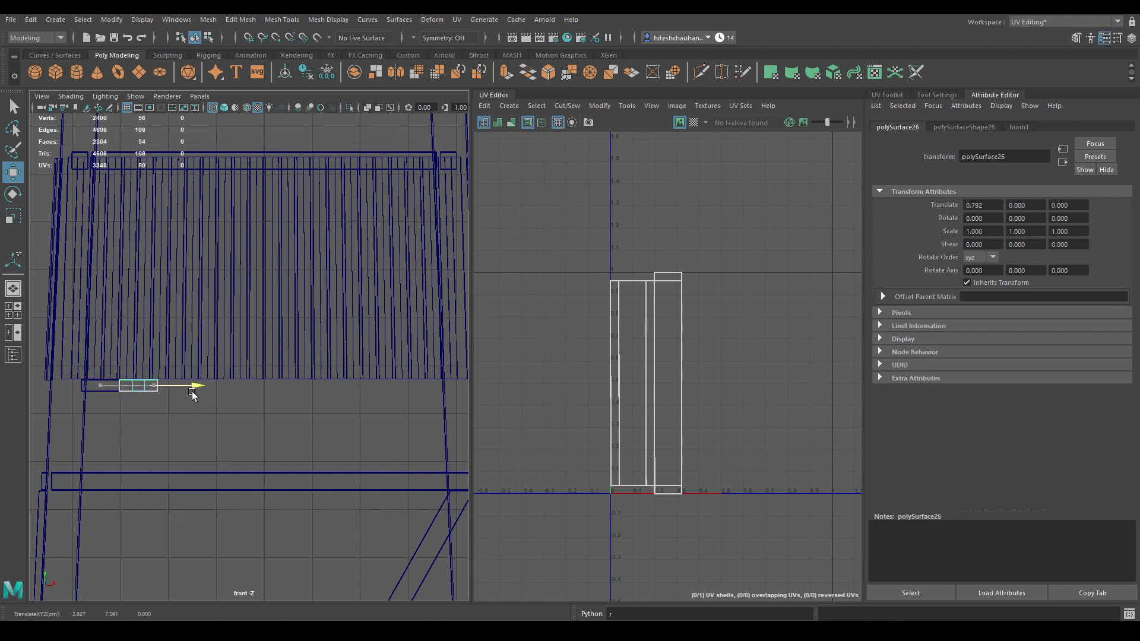
key("f")
left_click_drag(304, 363, 311, 363)
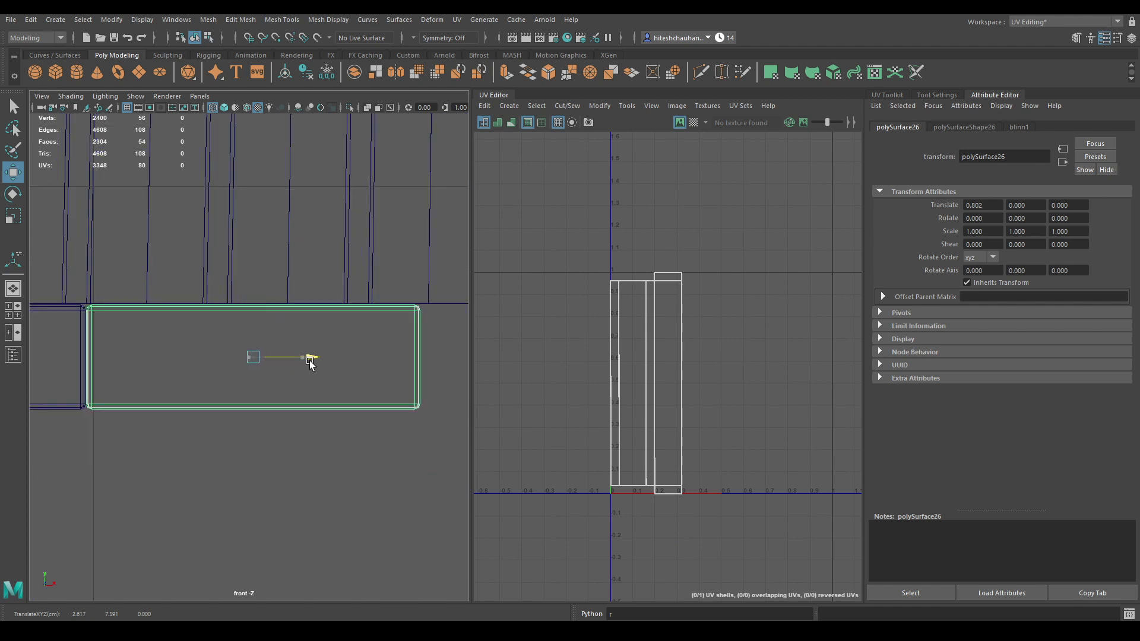
- Repeat the spaced duplication eight more times so the floor planks span the full width between the posts
scroll(309, 362, "down", 4)
key("shift+d")
key("shift+d")
key("shift+d")
key("shift+d")
key("shift+d")
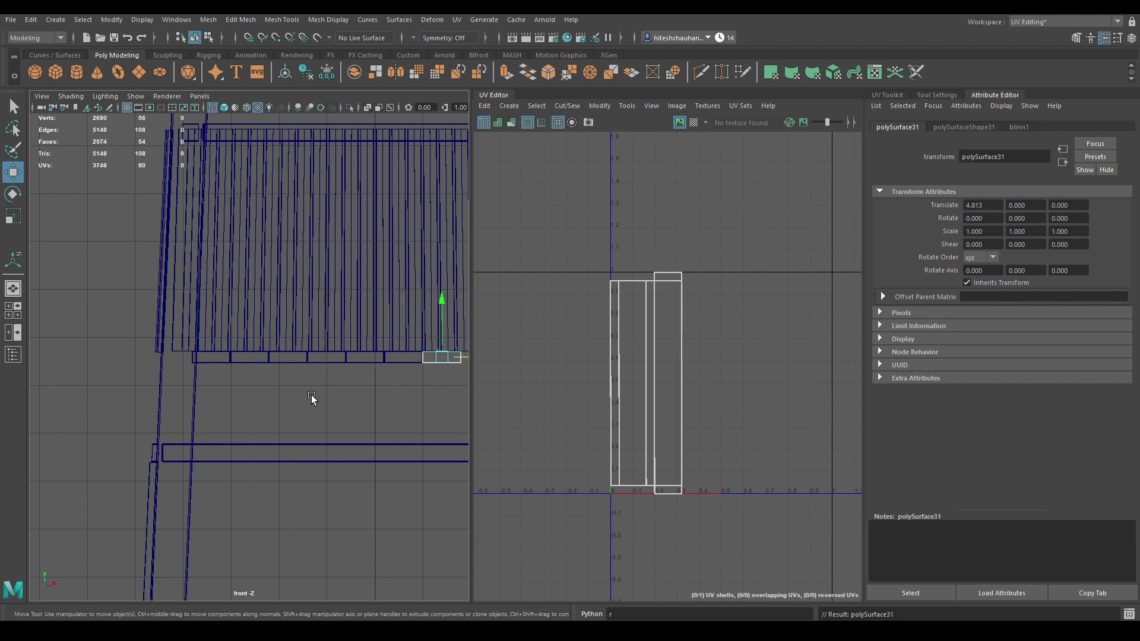
middle_click_drag(345, 389, 201, 390, "alt")
key("shift+d")
key("shift+d")
key("shift+d")
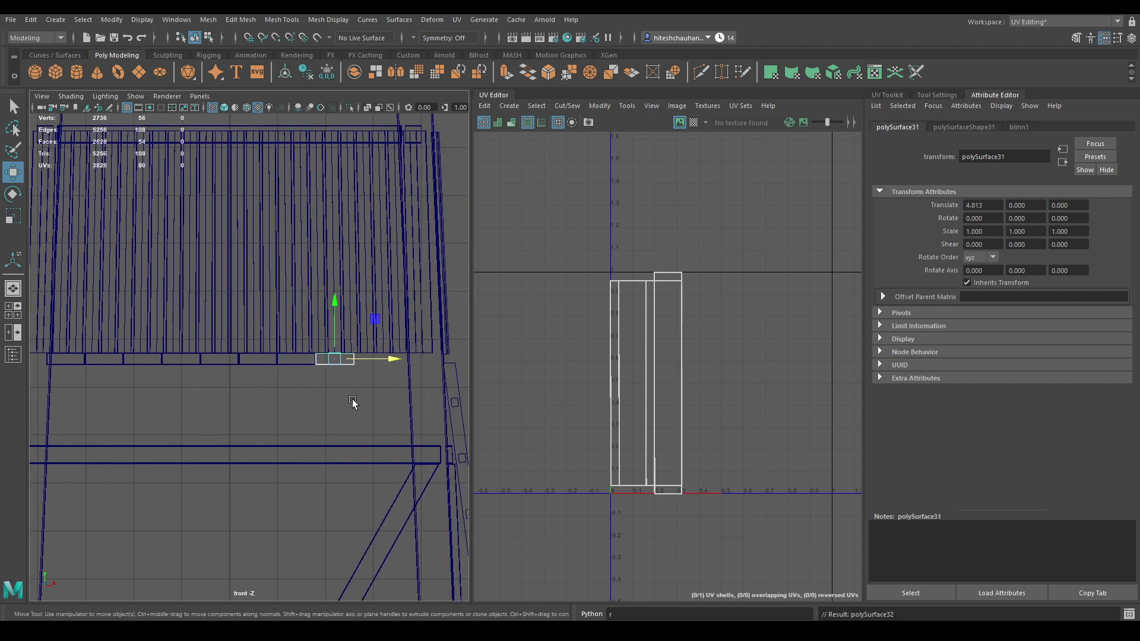
right_click_drag(372, 396, 192, 388, "alt")
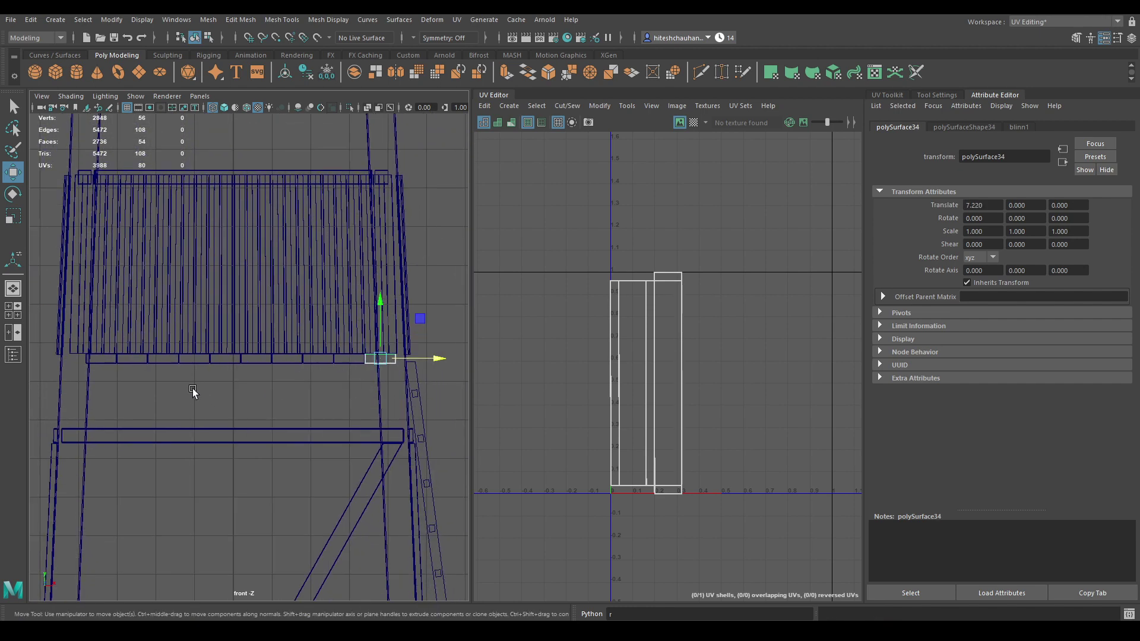
- Combine the ten floor planks into one mesh and lay out its UV shells inside the 0 to 1 space
left_click_drag(104, 373, 369, 361)
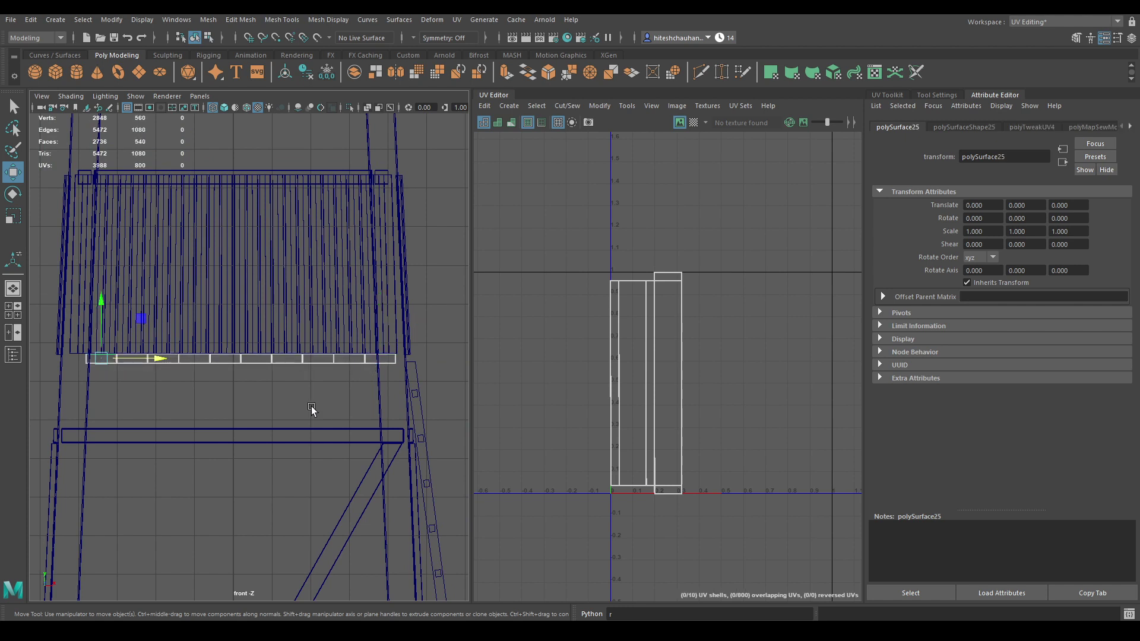
right_click_drag(284, 314, 276, 564, "shift")
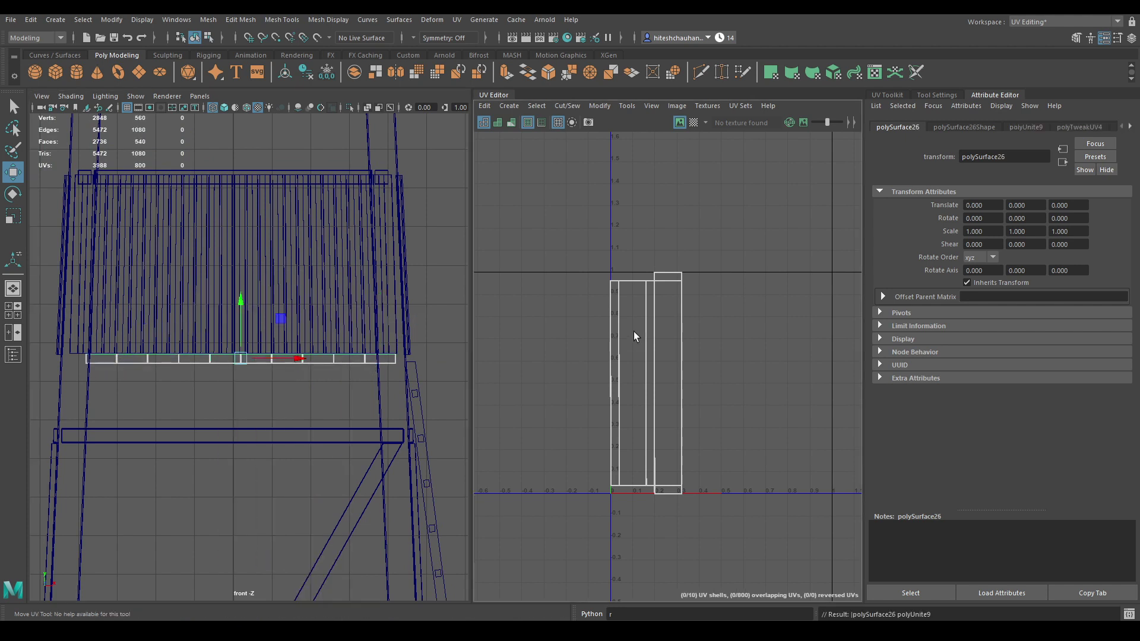
right_click(639, 272)
right_click_drag(638, 269, 555, 219)
left_click_drag(554, 219, 760, 534)
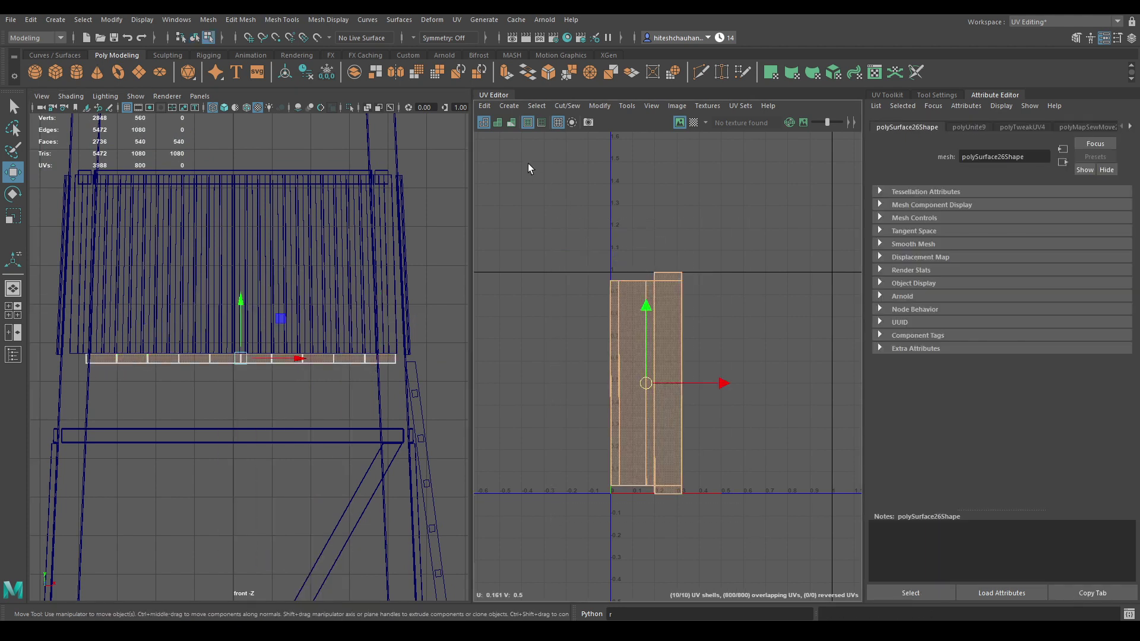
right_click_drag(629, 222, 502, 257, "shift")
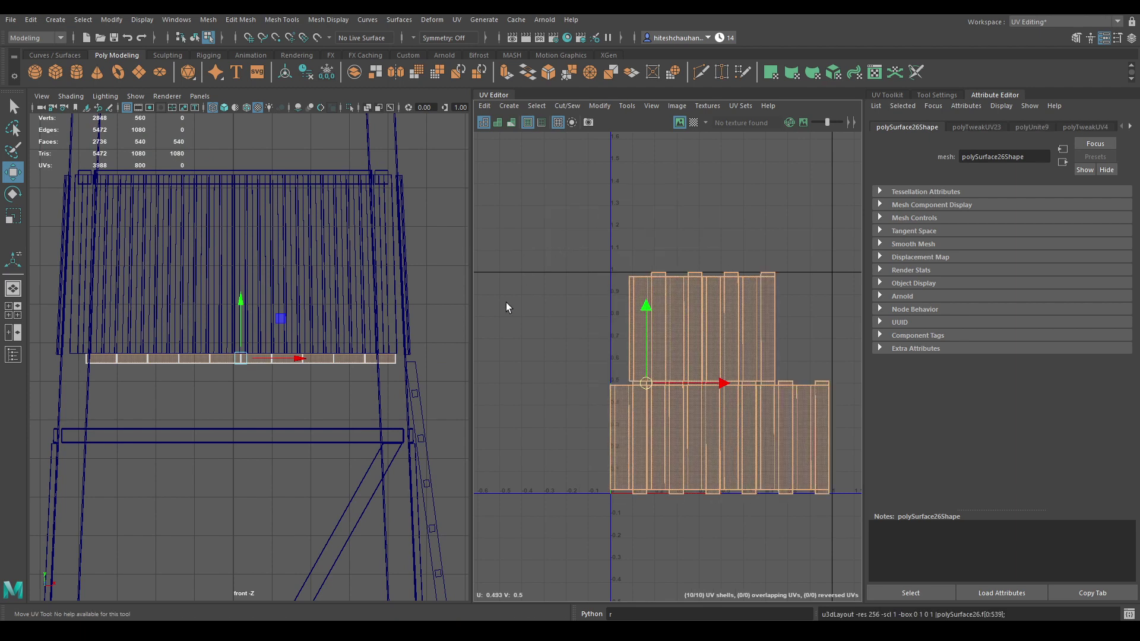
right_click_drag(286, 298, 333, 283)
left_click(276, 373)
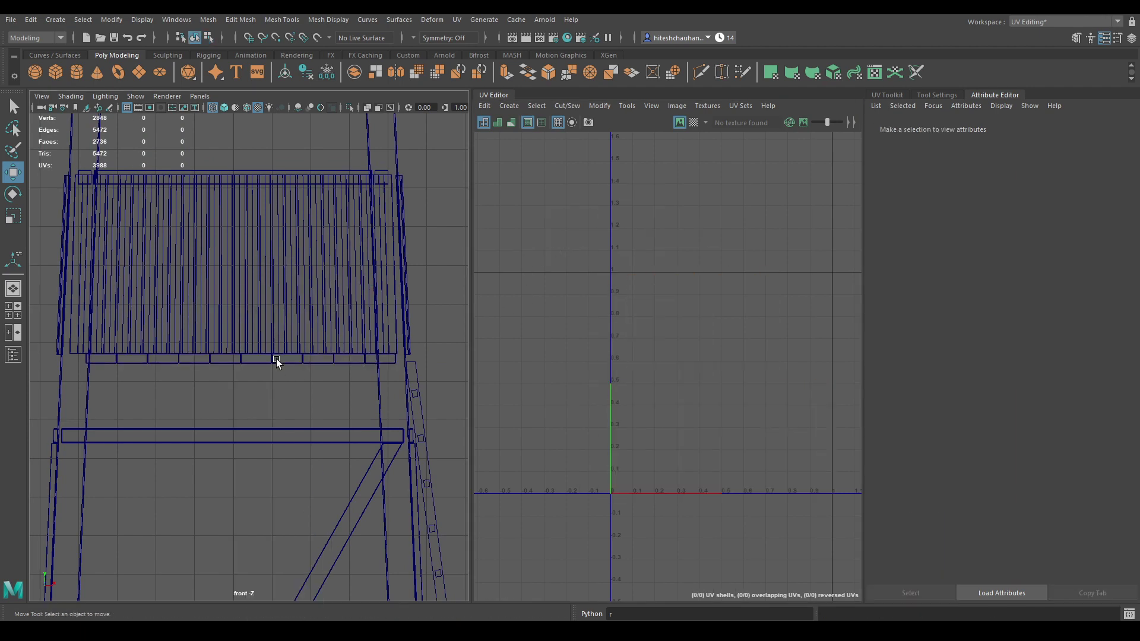
- Duplicate the combined floor and place the copy on the post tops as a roof, at -0.169 in X and 10.892 in Y
left_click(260, 360)
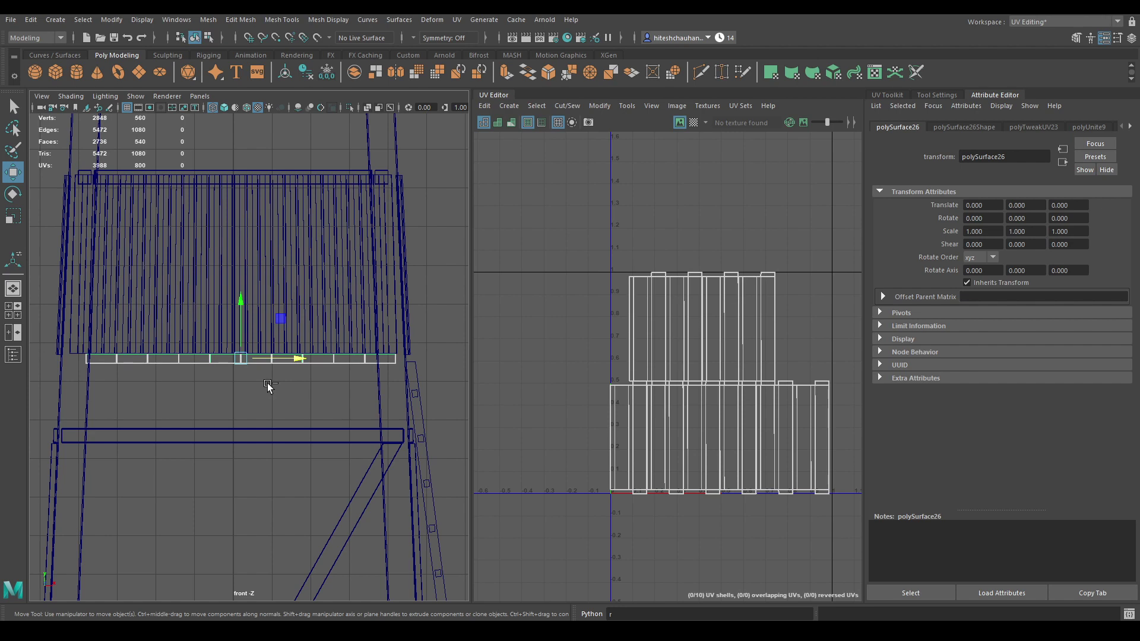
key("ctrl+d")
middle_click_drag(310, 320, 330, 453, "alt")
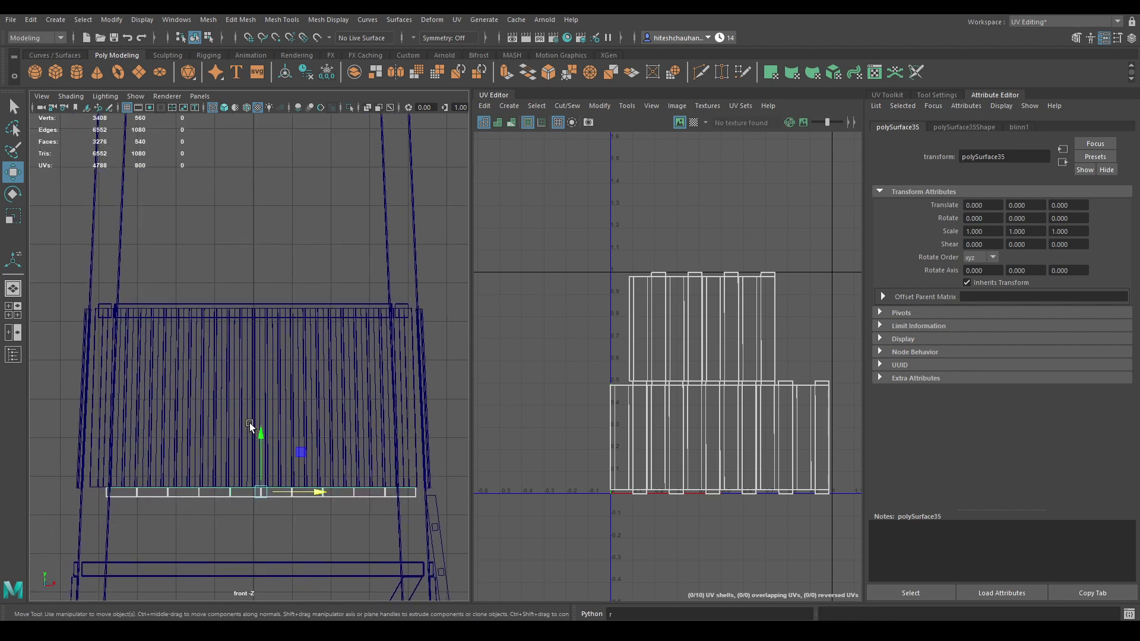
key("ctrl+z")
left_click_drag(258, 432, 259, 57)
middle_click_drag(280, 203, 292, 394, "alt")
left_click_drag(271, 247, 272, 202)
left_click_drag(322, 266, 286, 266)
- Scale the roof copy uniformly to 1.08 so it overhangs the posts, and return to the perspective view
key("r")
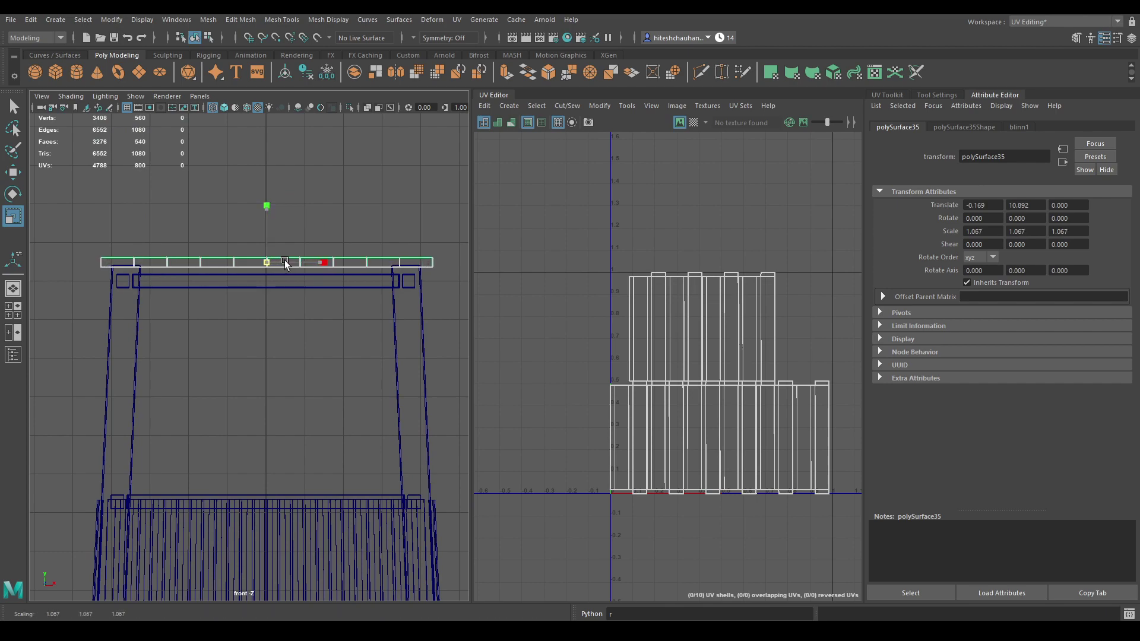
key("w")
key("space")
left_click_drag(330, 192, 330, 156)
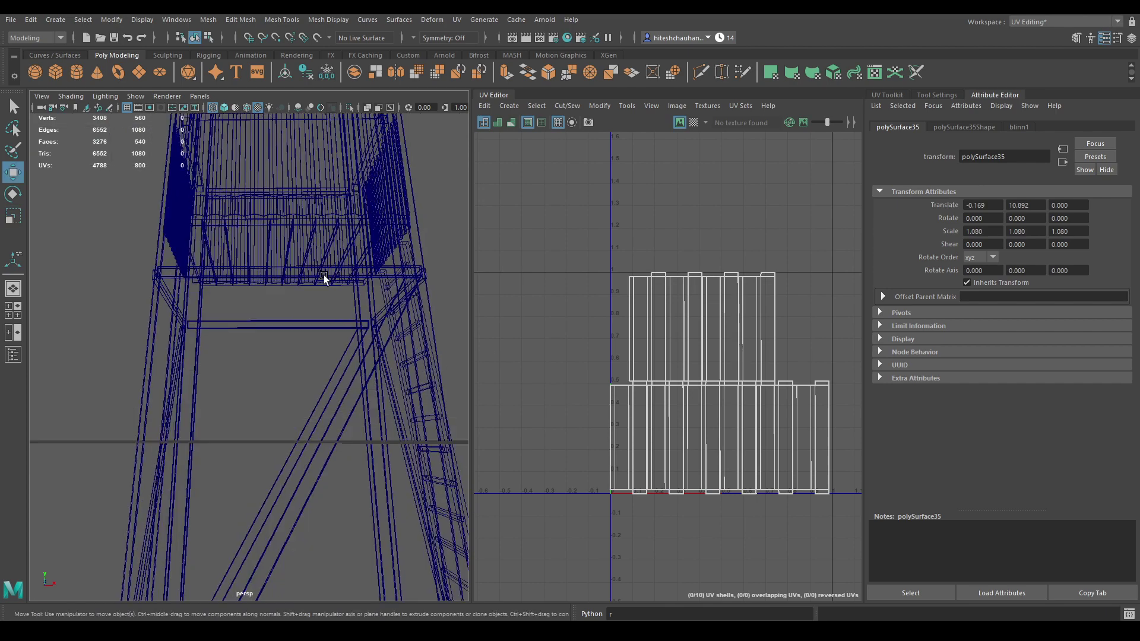
- Unfold and lay out the roof's UV shells inside the 0 to 1 space, and deselect the roof in textured display
left_click_drag(325, 280, 337, 284, "alt")
scroll(338, 284, "down", 5)
right_click_drag(693, 301, 641, 271)
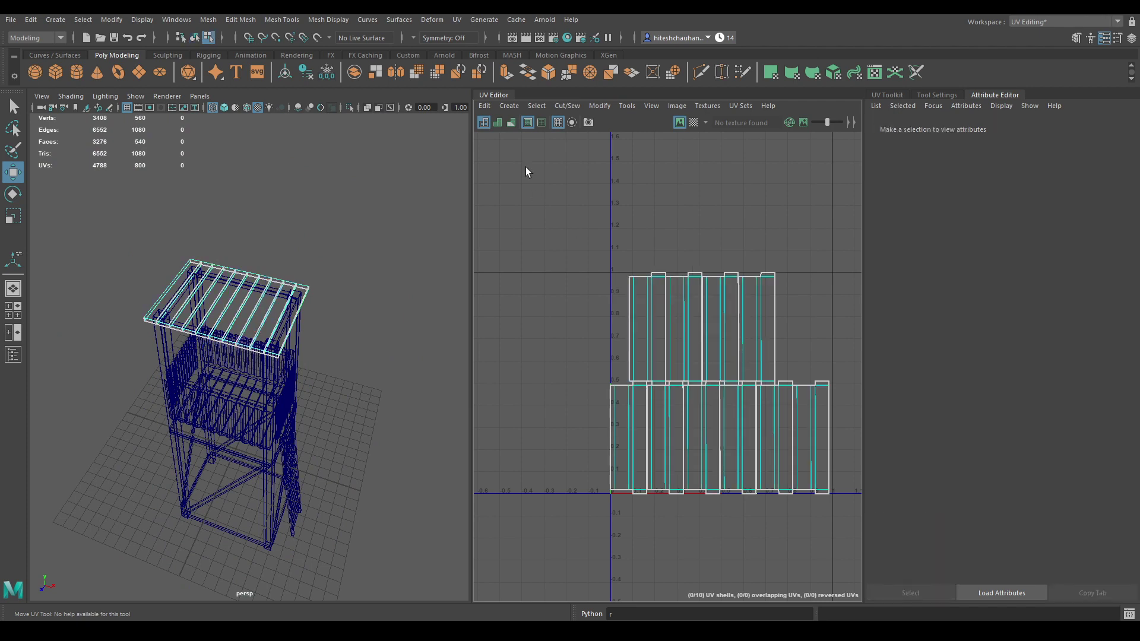
left_click_drag(534, 171, 894, 592)
right_click_drag(718, 241, 566, 237, "shift")
right_click_drag(704, 205, 548, 282, "shift")
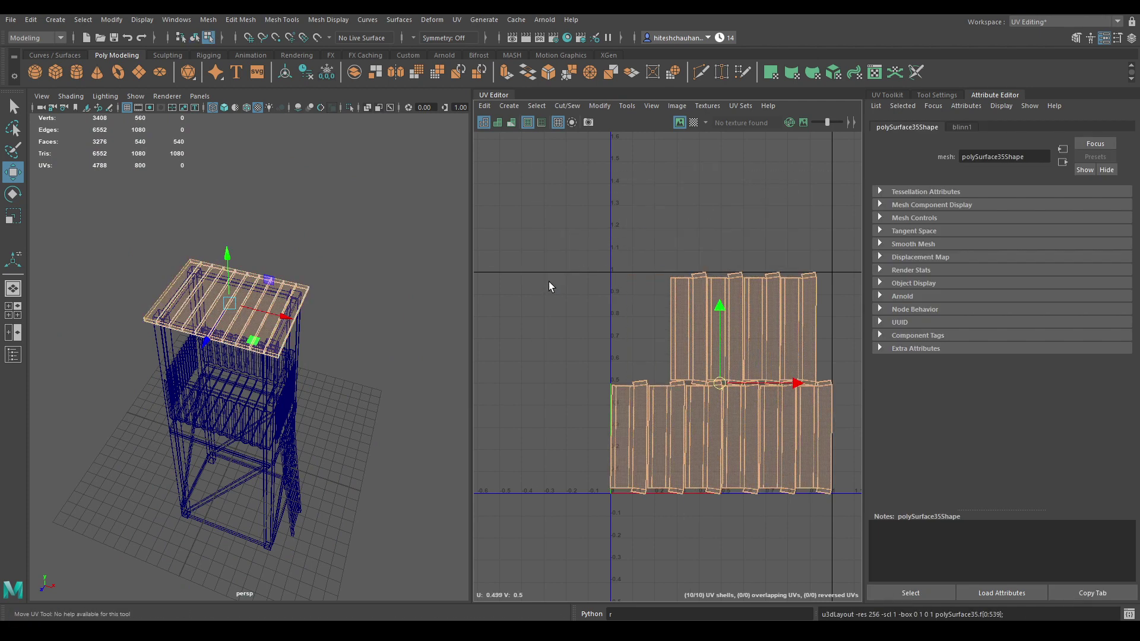
right_click_drag(283, 319, 350, 263)
key("6")
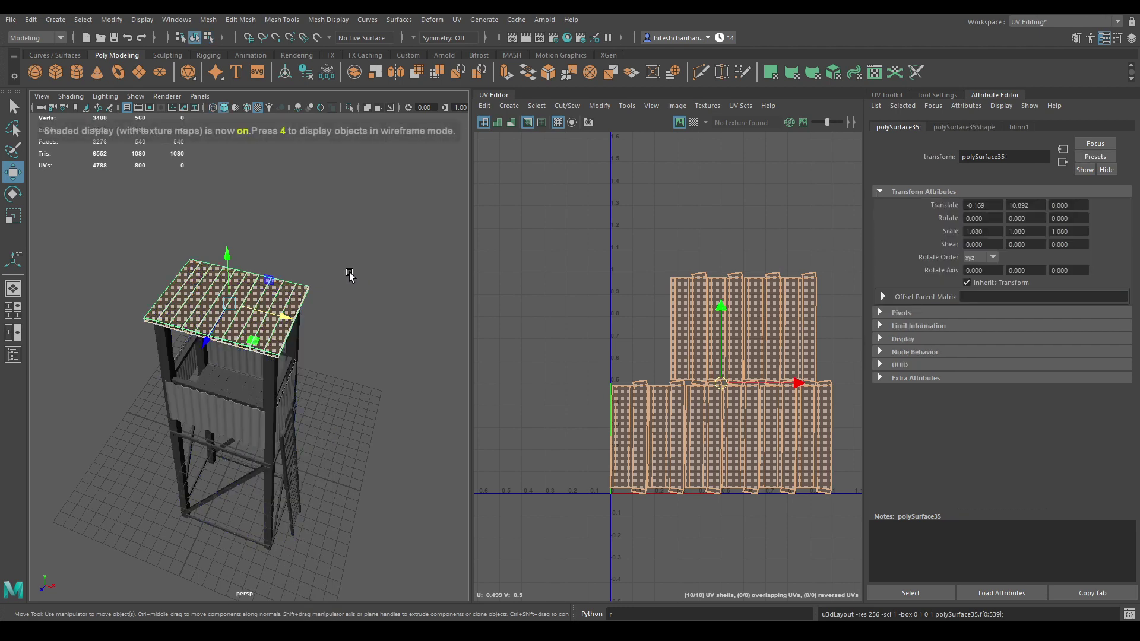
left_click(349, 273)
- Separate the combined roof mesh into its individual planks
left_click_drag(338, 330, 367, 292, "alt")
right_click_drag(367, 292, 364, 386, "alt")
left_click_drag(364, 386, 336, 413, "alt")
right_click_drag(336, 413, 307, 390, "alt")
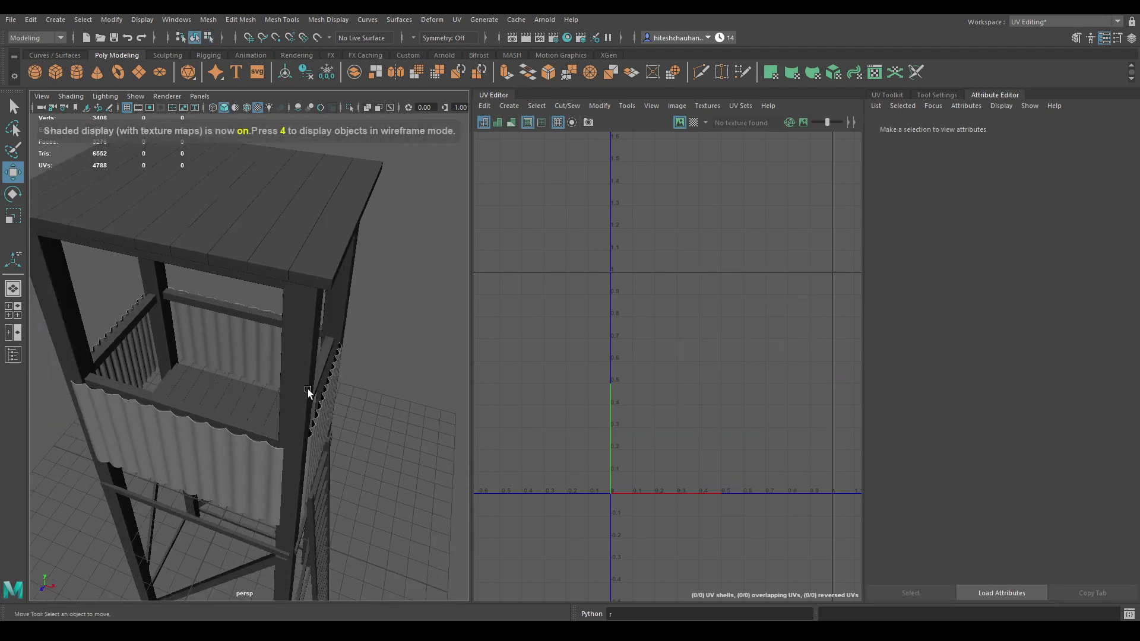
mouse_move(307, 389)
left_mouse_down("alt")
mouse_move(277, 397)
mouse_move(319, 370)
left_mouse_up("alt")
right_click_drag(319, 370, 324, 270, "alt")
left_click_drag(324, 270, 270, 265, "alt")
scroll(293, 320, "up", 4)
left_click(293, 321)
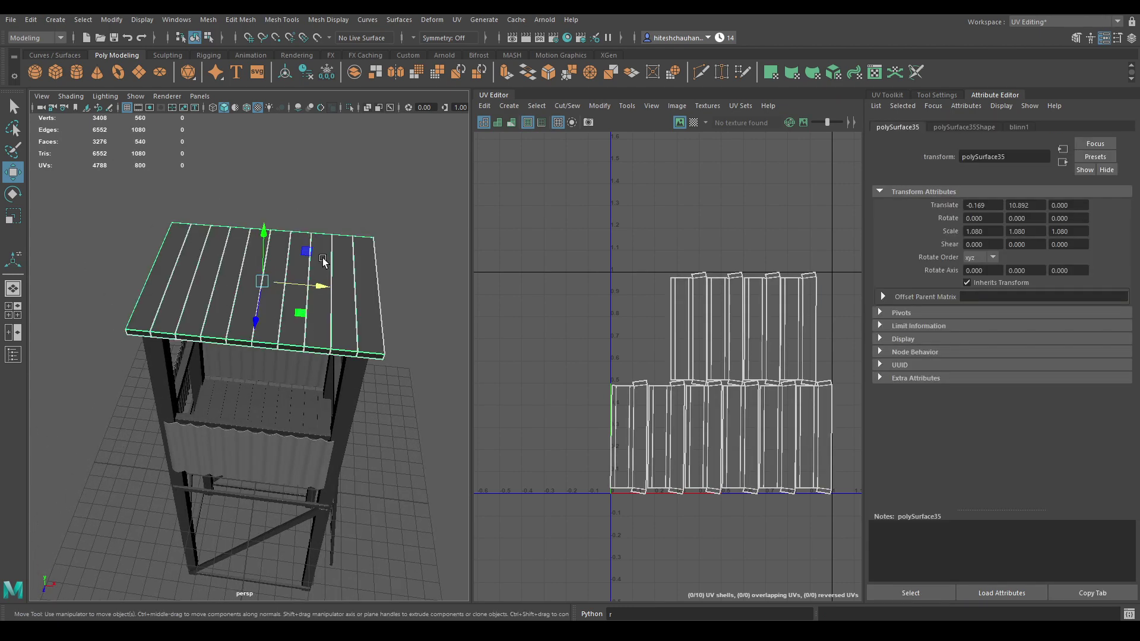
right_click_drag(323, 258, 319, 503, "shift")
- Shift several individual roof planks slightly along Z to give the roof an uneven, staggered edge
scroll(212, 236, "up", 3)
right_click(220, 238)
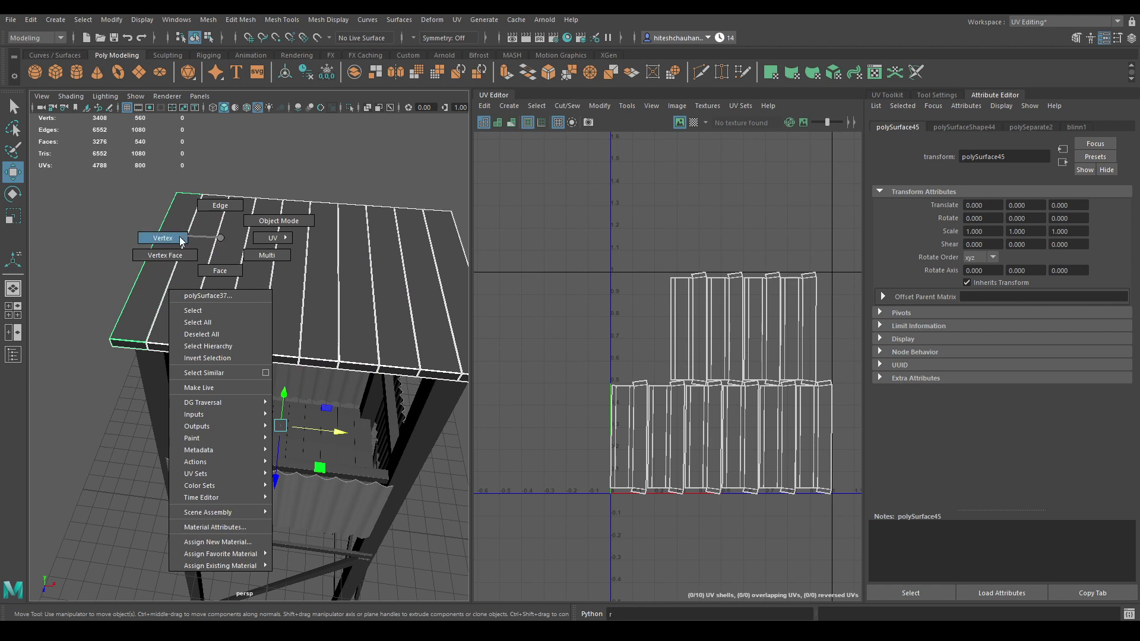
left_click(265, 222)
left_click(165, 297)
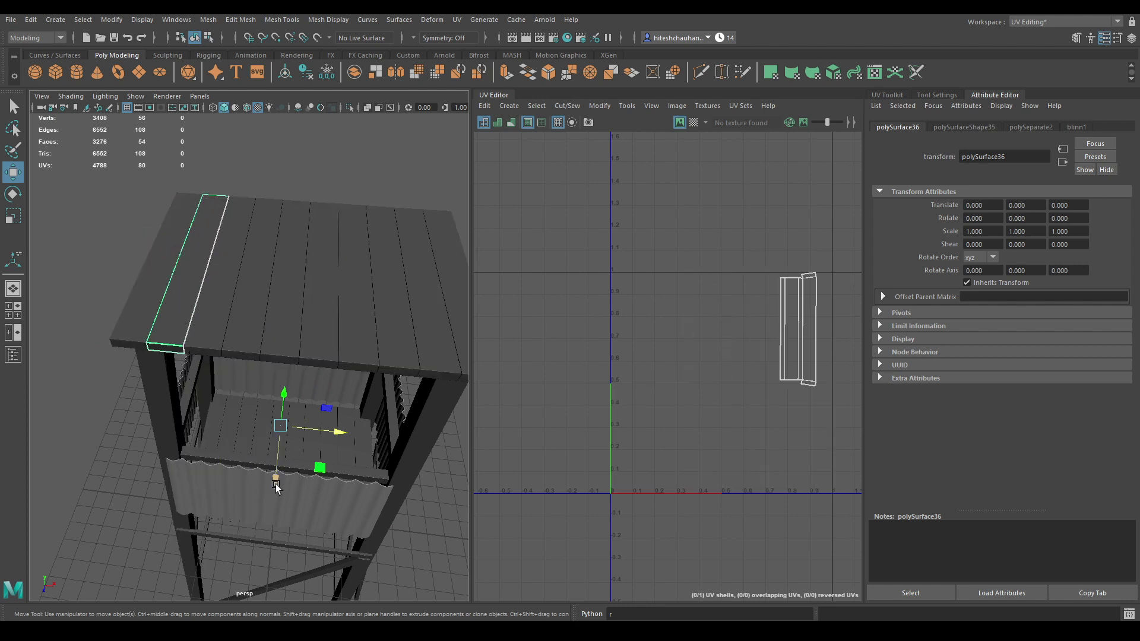
left_click(254, 356)
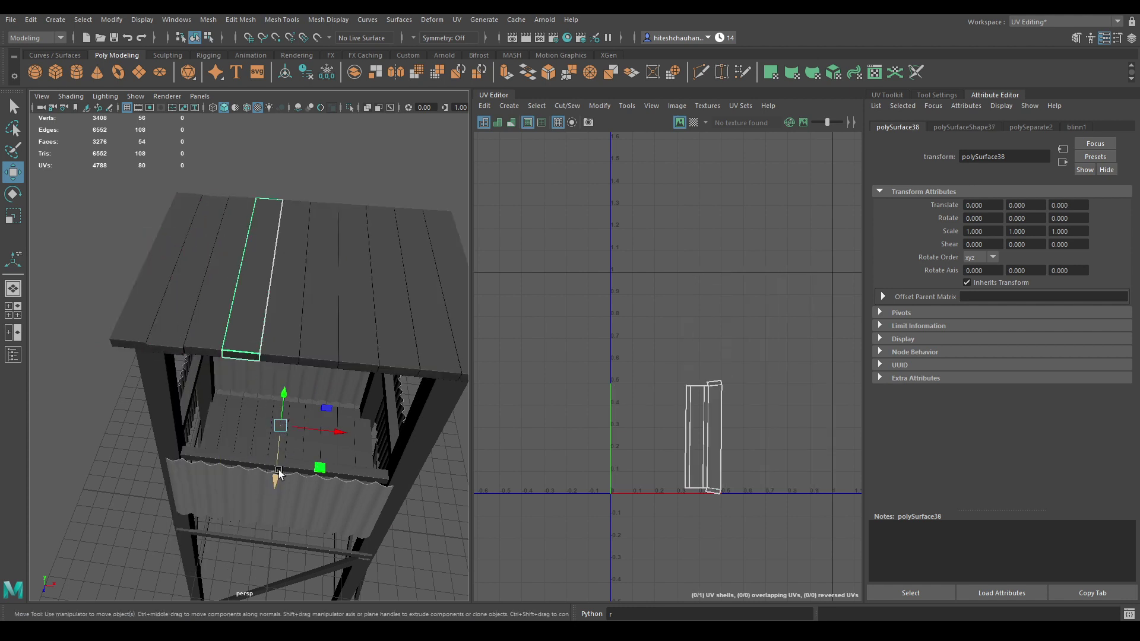
left_click_drag(279, 473, 276, 486)
left_click(307, 356)
left_click(403, 368)
middle_click_drag(365, 420, 283, 420, "alt")
left_click(259, 368)
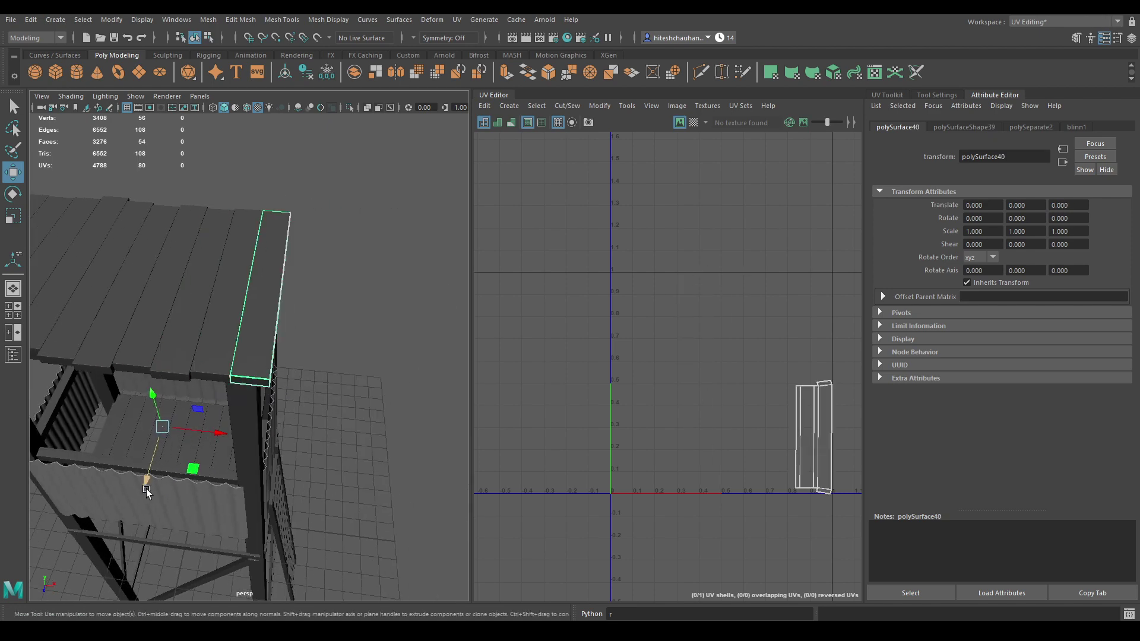
scroll(272, 306, "down", 5)
left_click(314, 304)
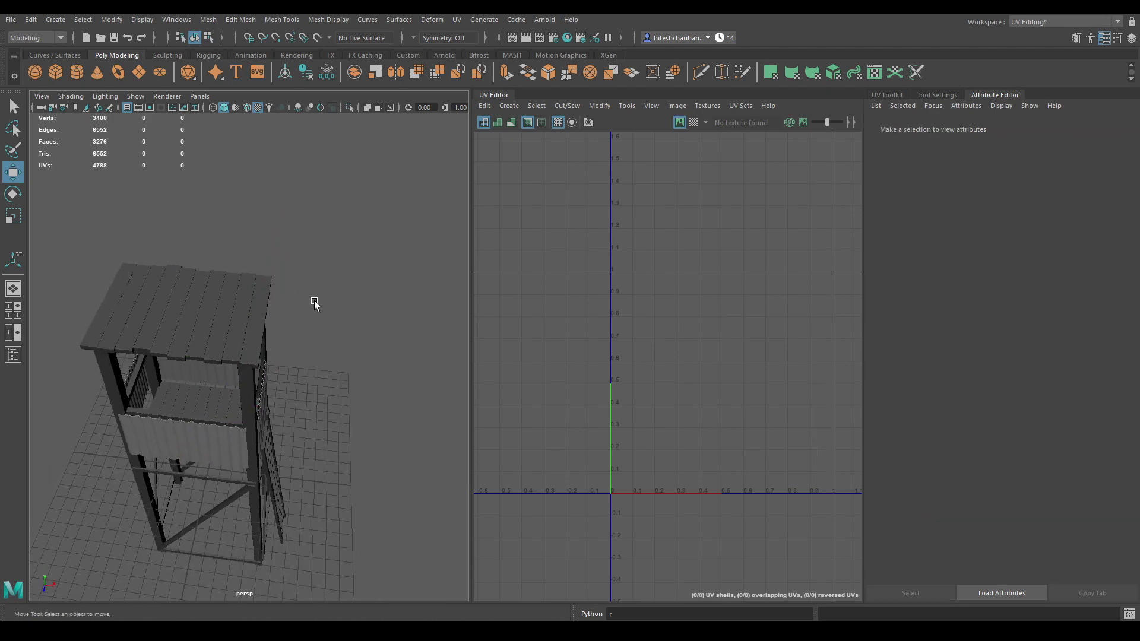
- Examine the watchtower's roof, platform and ladder from several sides and from below
left_click_drag(315, 304, 364, 283, "alt")
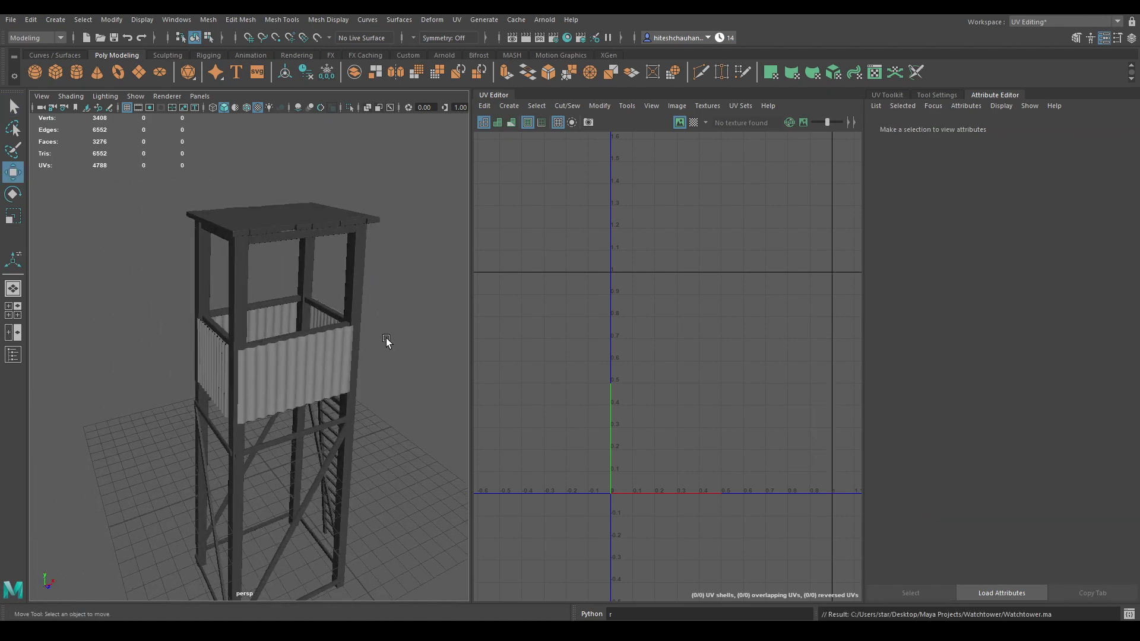
left_click_drag(386, 338, 255, 287, "alt")
scroll(262, 290, "up", 4)
middle_click_drag(265, 371, 308, 286, "alt")
left_click_drag(308, 286, 281, 262, "alt")
scroll(281, 262, "down", 5)
right_click_drag(297, 261, 333, 334, "alt")
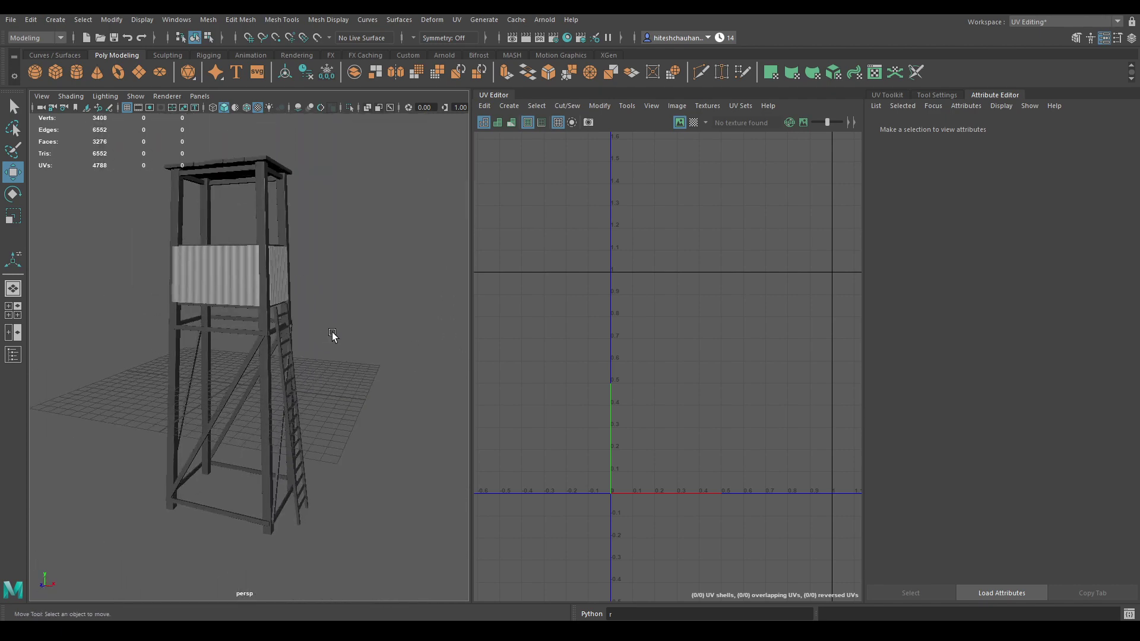
- Select all wooden parts of the tower without the corrugated walls, and combine them into a single mesh
left_click_drag(424, 518, 111, 86)
left_click_drag(219, 230, 271, 255, "alt")
left_click(283, 334, "ctrl")
left_click_drag(283, 334, 357, 369, "alt")
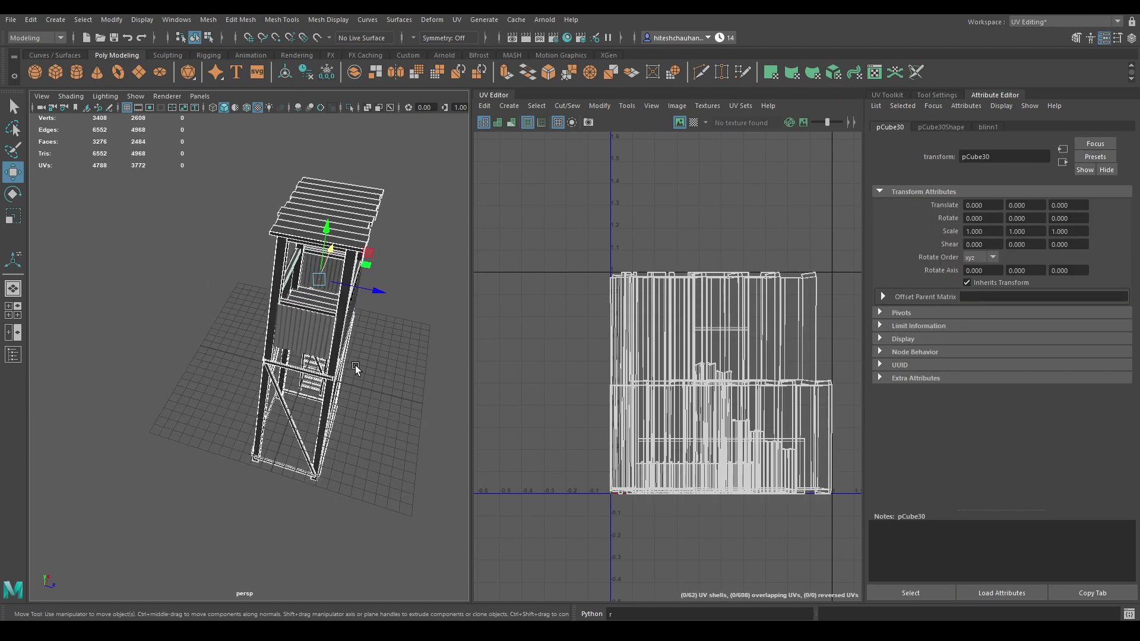
left_click_drag(316, 336, 217, 309, "alt")
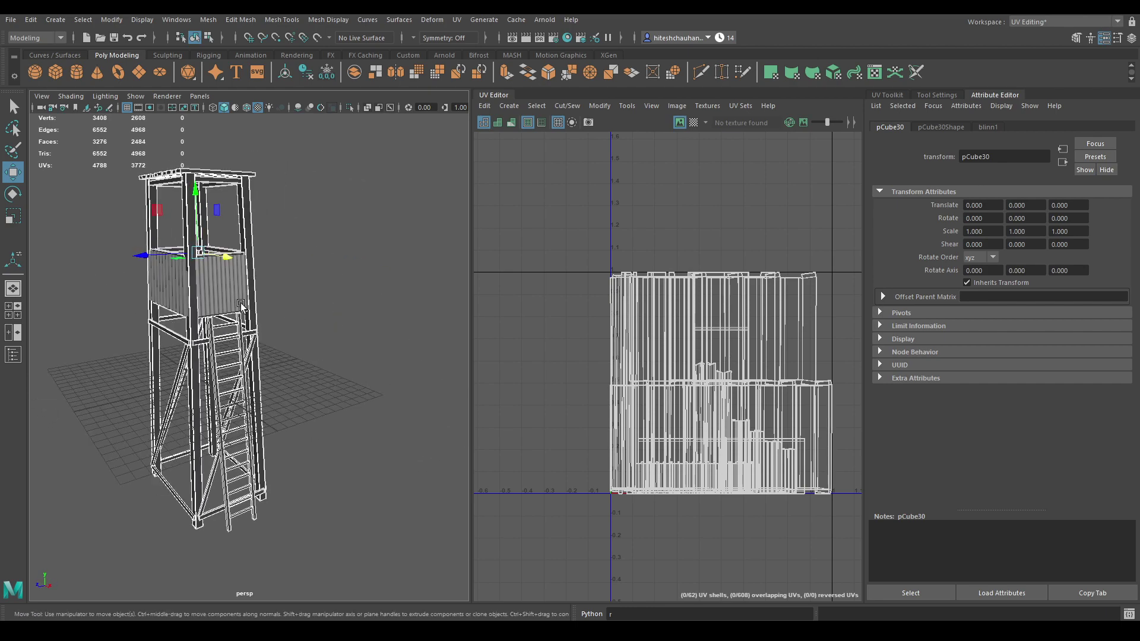
right_click_drag(315, 258, 305, 506, "shift")
- Select all UV shells of the combined wooden structure and lay them out inside the 0 to 1 space
right_click_drag(725, 283, 673, 262)
left_click_drag(566, 197, 831, 549)
right_click_drag(748, 216, 641, 240, "shift")
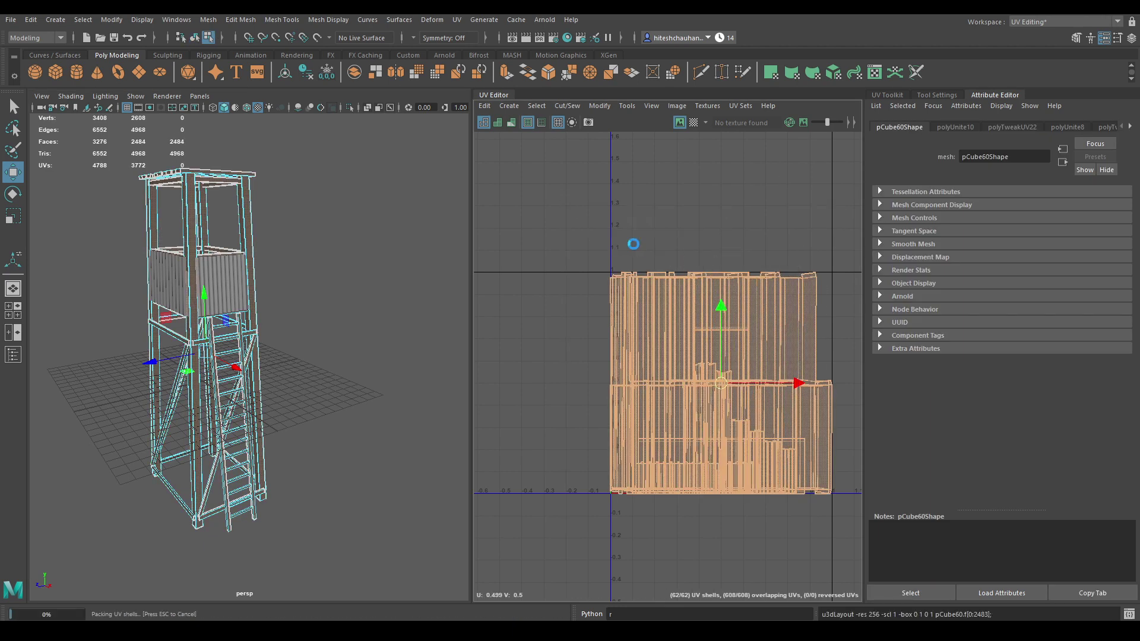
scroll(632, 249, "up", 5)
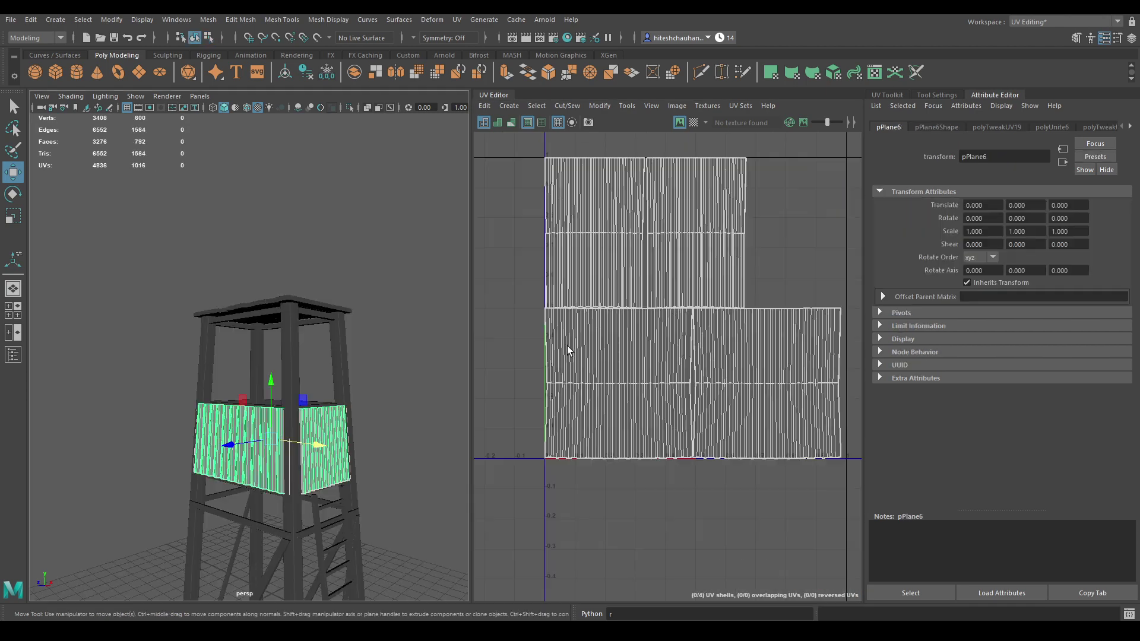
- Lay out all UV shells of the corrugated walls in the 0 to 1 space, scale them down slightly, and save the scene
right_click_drag(675, 279, 542, 231)
left_click_drag(542, 232, 733, 356)
right_click_drag(690, 249, 518, 296, "shift")
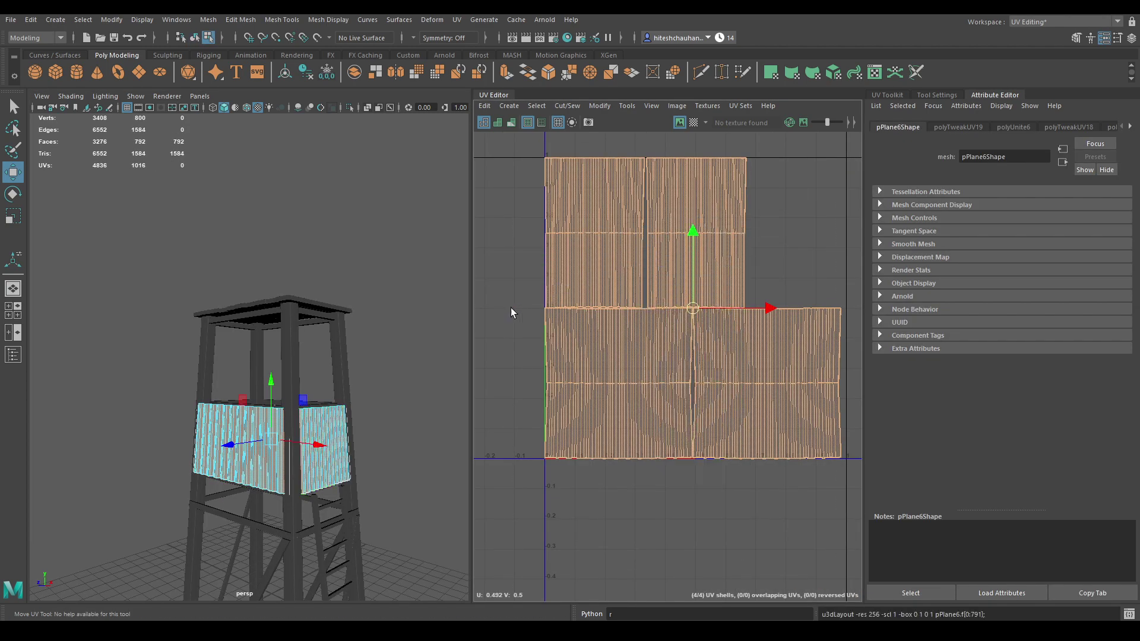
key("r")
key("w")
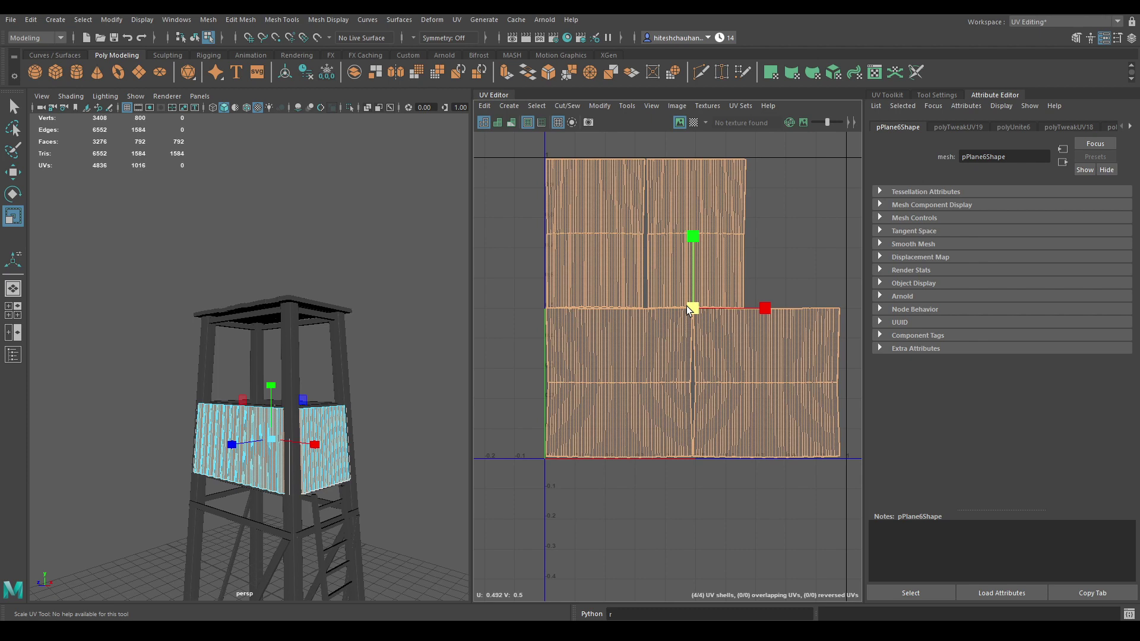
right_click_drag(342, 323, 419, 281)
left_click(421, 283)
key("ctrl+s")
- Select the entire watchtower and delete its construction history
scroll(386, 386, "down", 4)
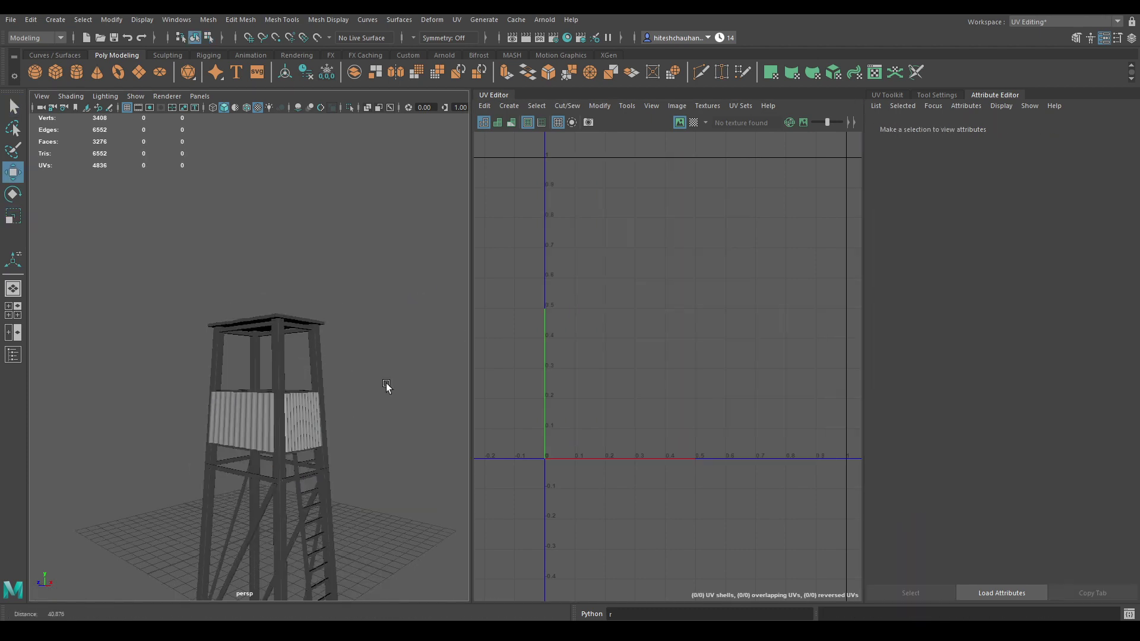
scroll(354, 304, "down", 3)
left_click_drag(387, 386, 362, 319, "alt")
scroll(354, 305, "up", 4)
middle_click_drag(361, 318, 362, 283, "alt")
scroll(361, 324, "down", 1)
left_click_drag(394, 238, 179, 595)
scroll(248, 355, "up", 3)
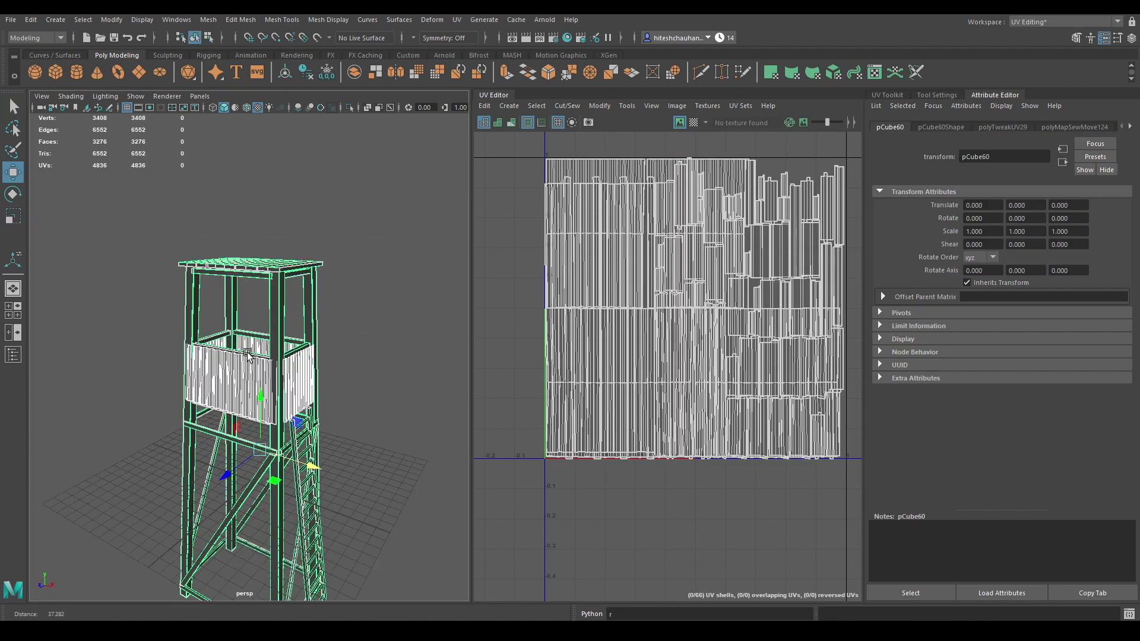
scroll(248, 355, "up", 2)
left_click(31, 20)
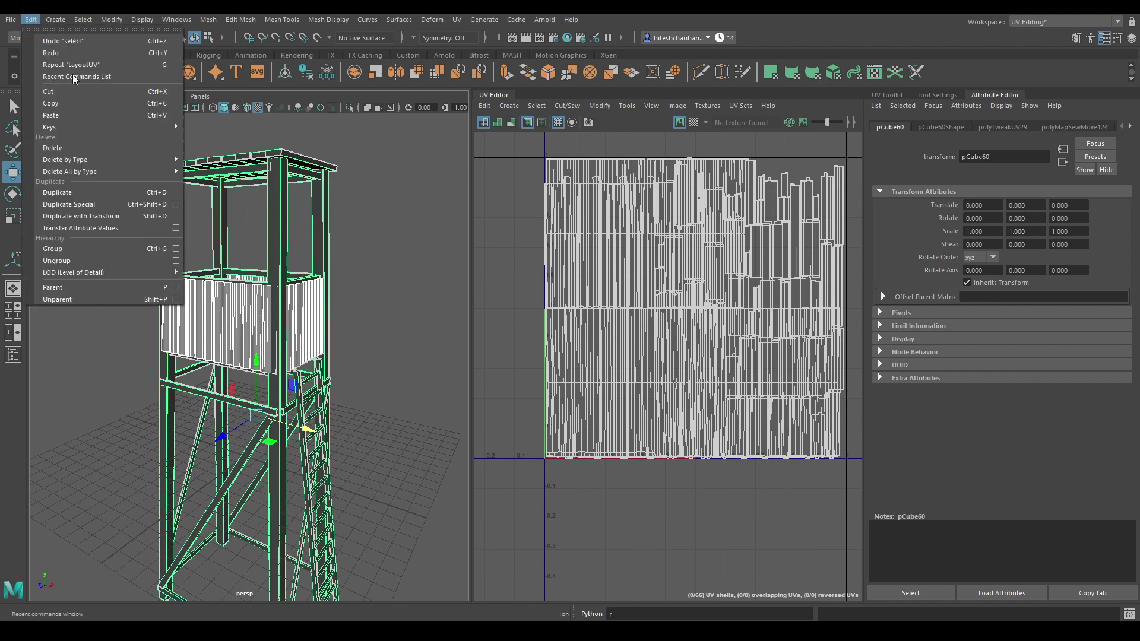
mouse_move(90, 160)
left_click(209, 159)
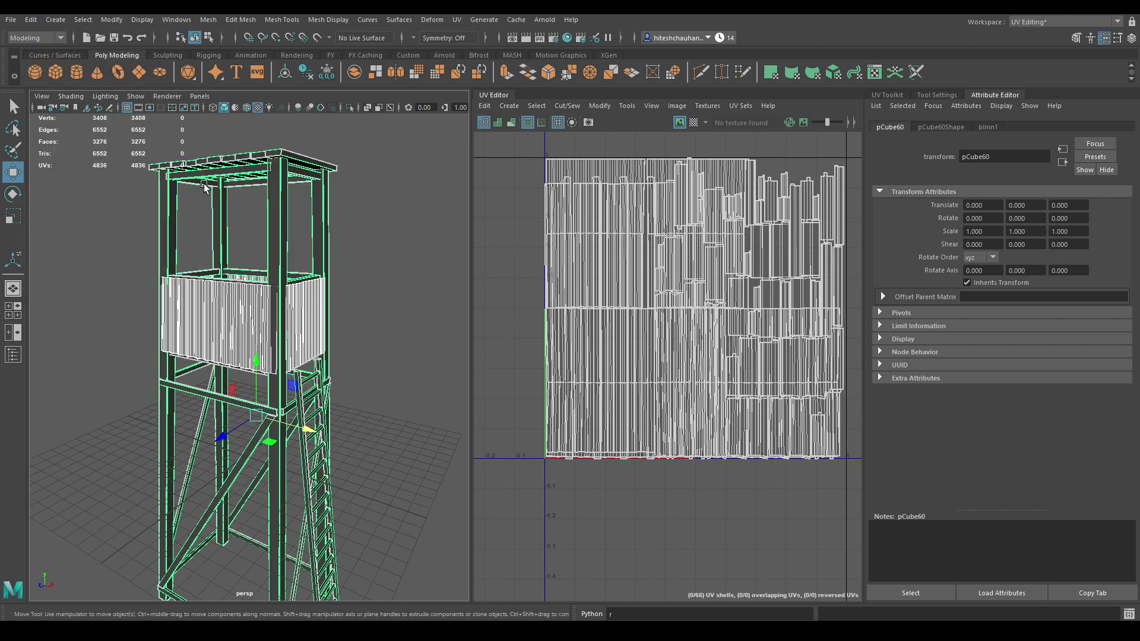
- Rename the wooden structure's Blinn material to Wood, and check the material name on the corrugated walls
left_click(283, 304)
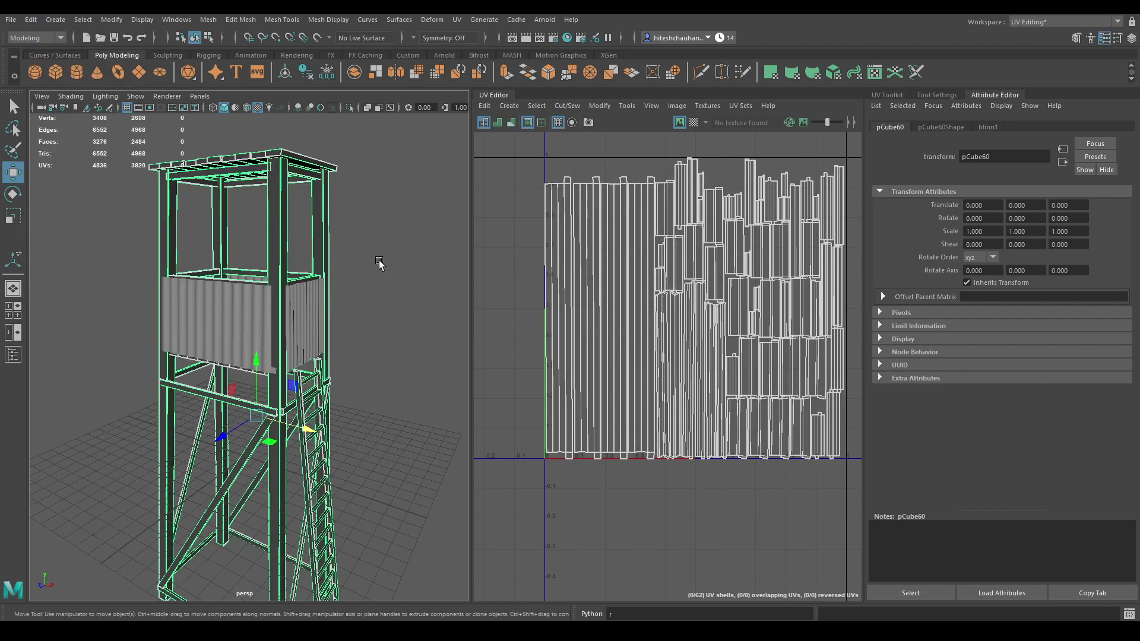
left_click(377, 260)
left_click(280, 215)
left_click(989, 127)
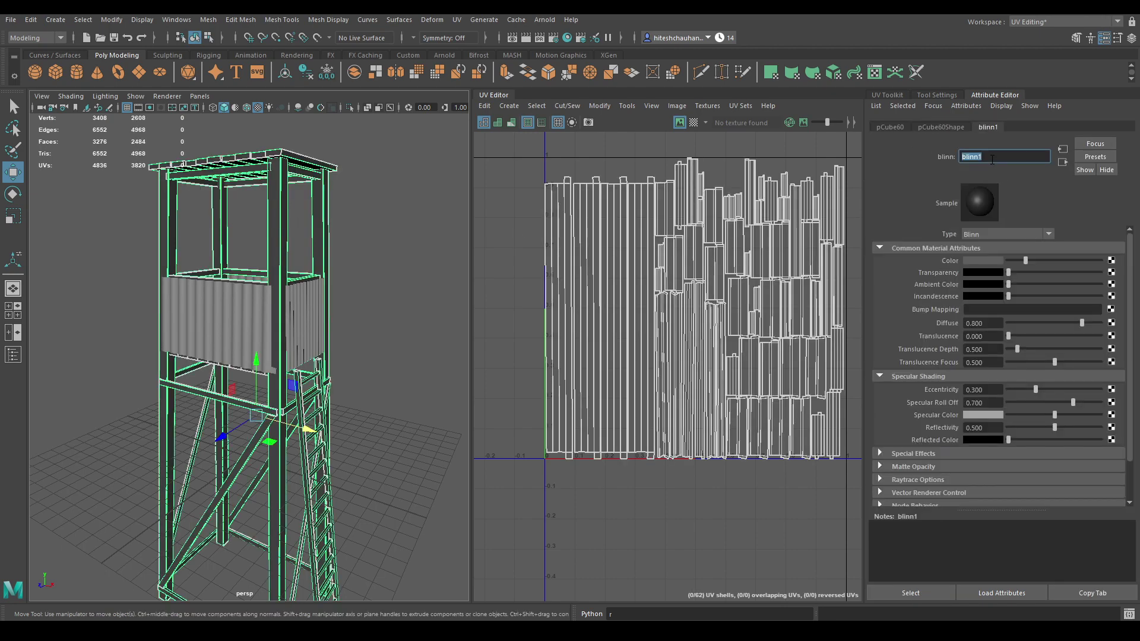
left_click(992, 156)
type("Wood")
key("Return")
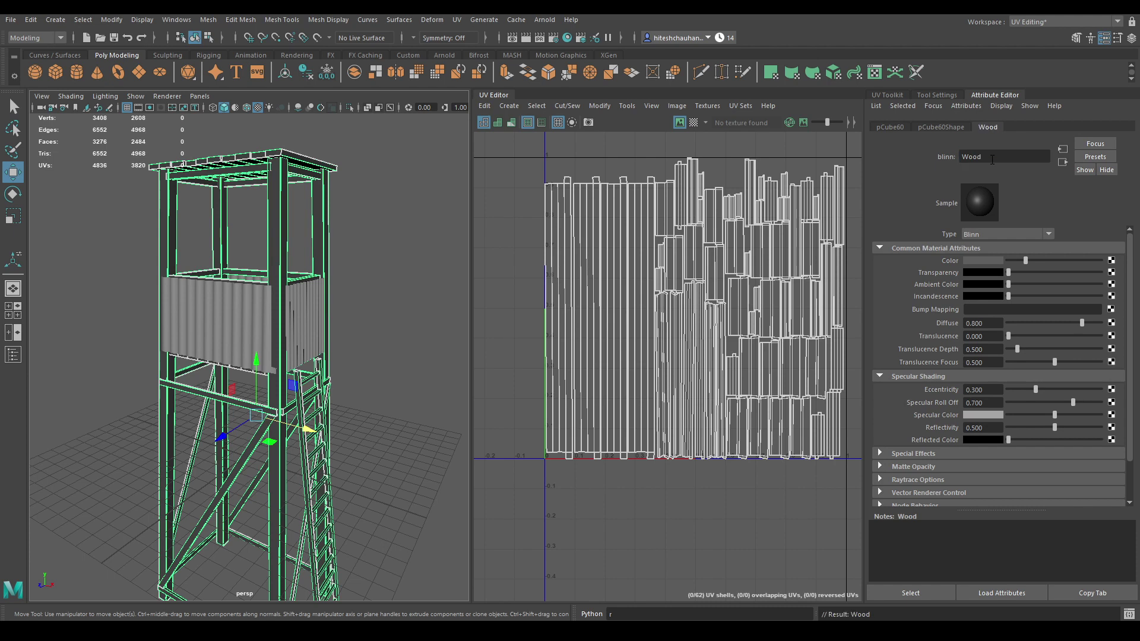
left_click(233, 314)
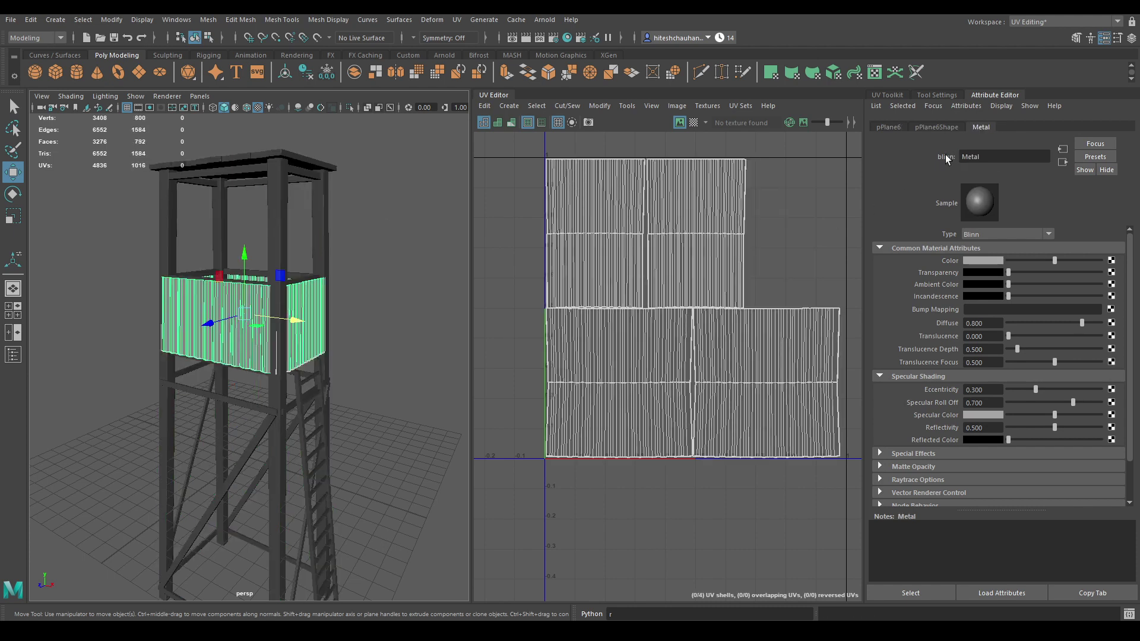
- Select the whole watchtower and set up its export as Watchtower in the Maya Projects\Watchtower folder
left_click_drag(134, 197, 435, 565)
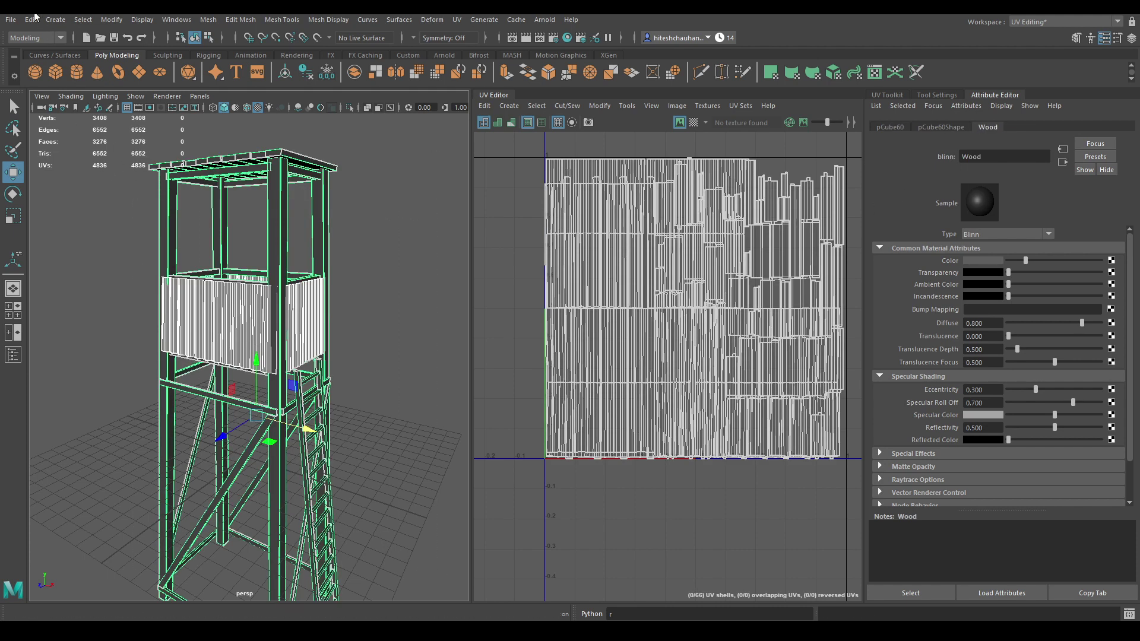
left_click(12, 19)
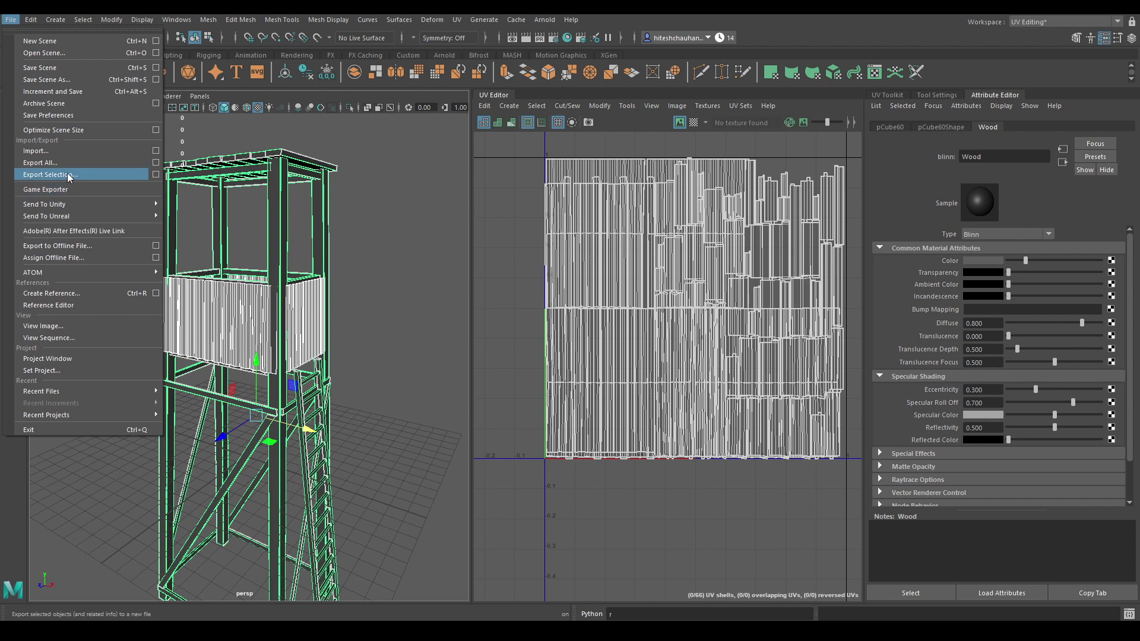
left_click(60, 175)
left_click(166, 188)
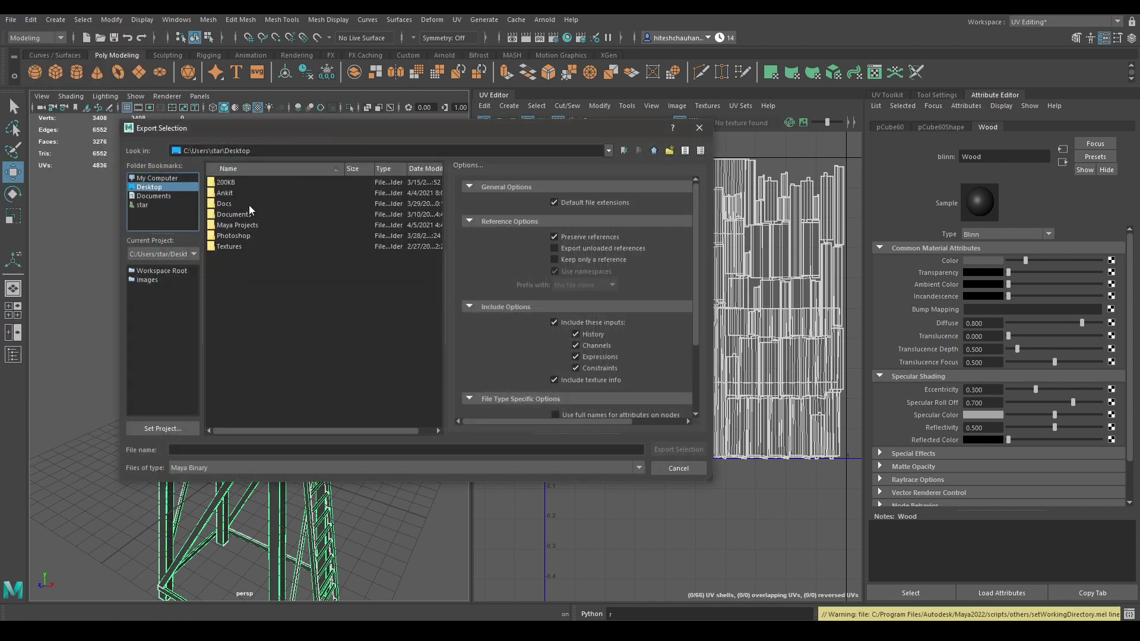
double_click(244, 222)
double_click(250, 225)
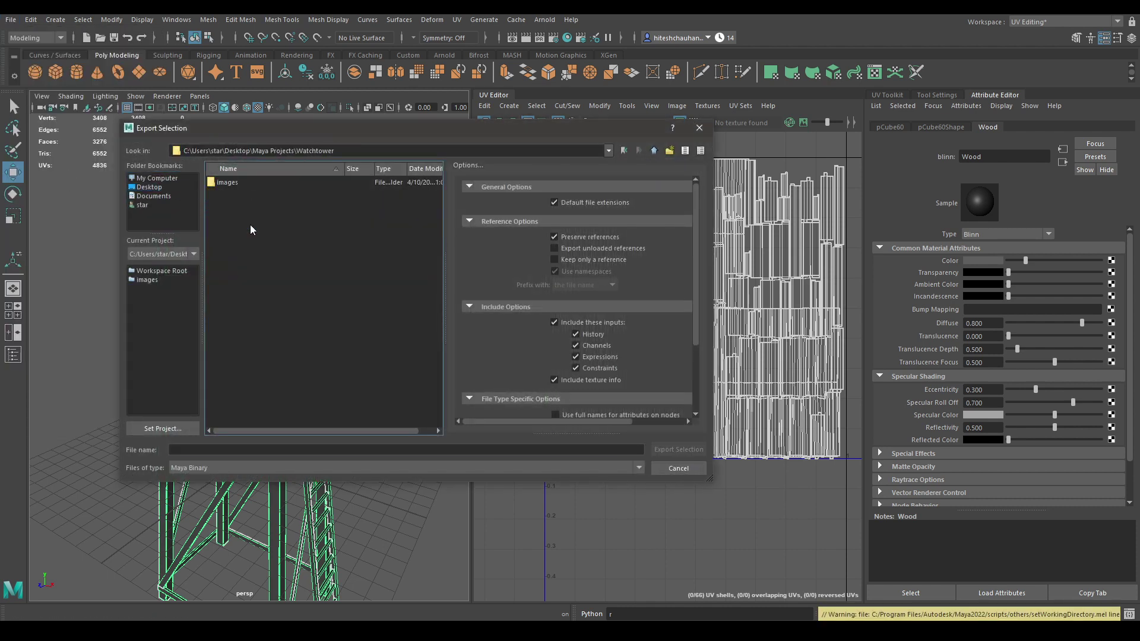
left_click(262, 450)
type("Watchtower")
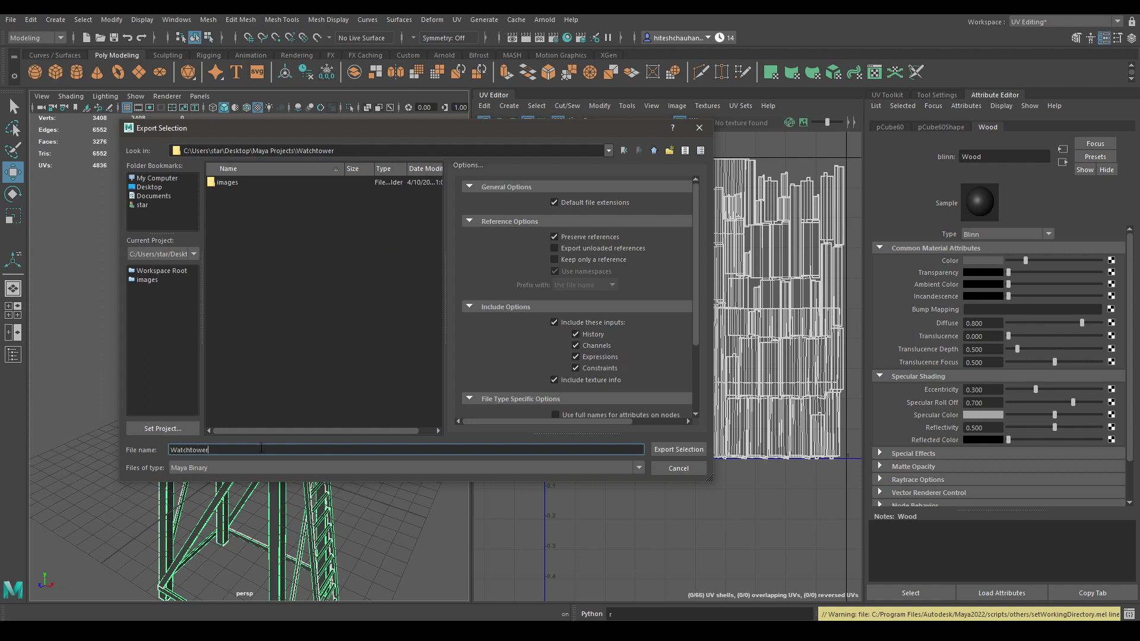
- Set the export file type to OBJexport and export the selected watchtower
left_click(254, 467)
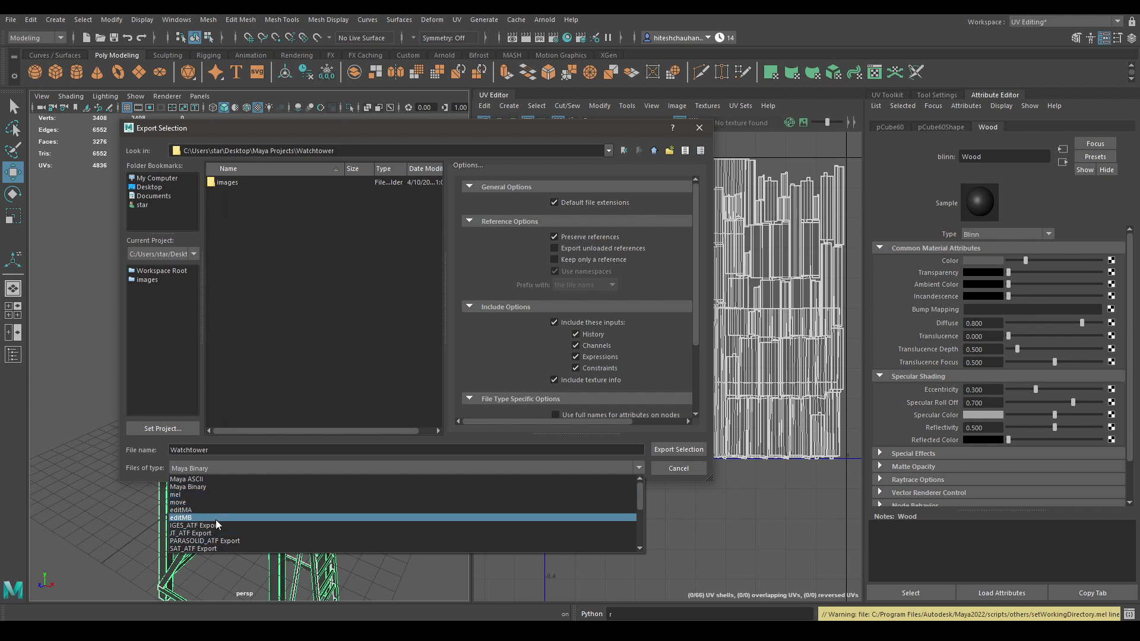
key("Down")
key("Down")
key("Down")
key("Down")
key("Down")
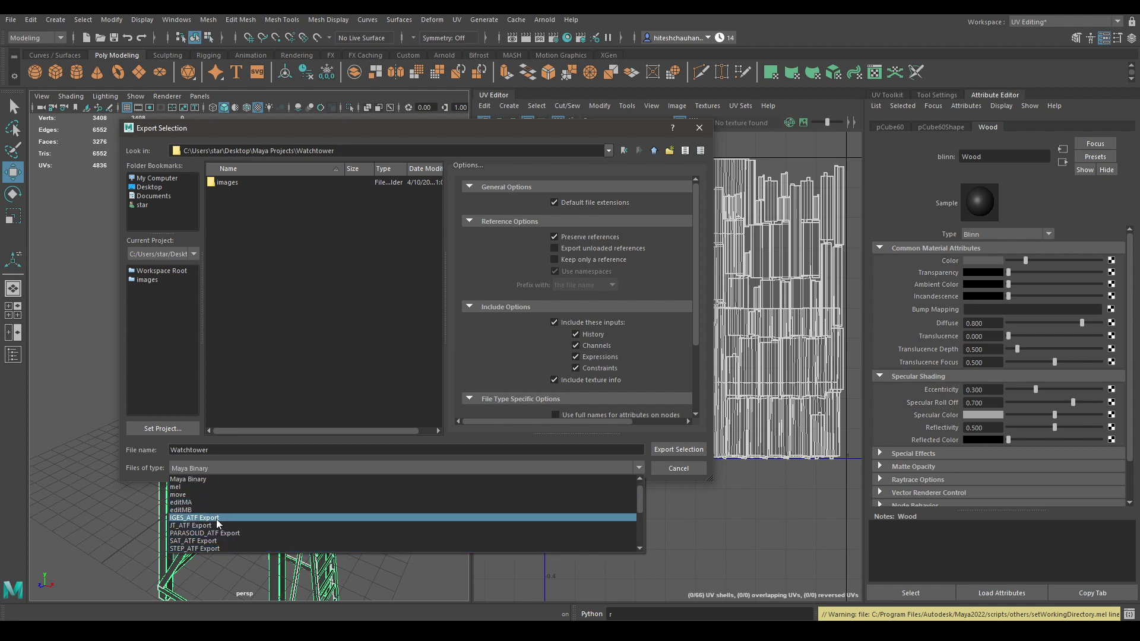
key("Down")
key("o")
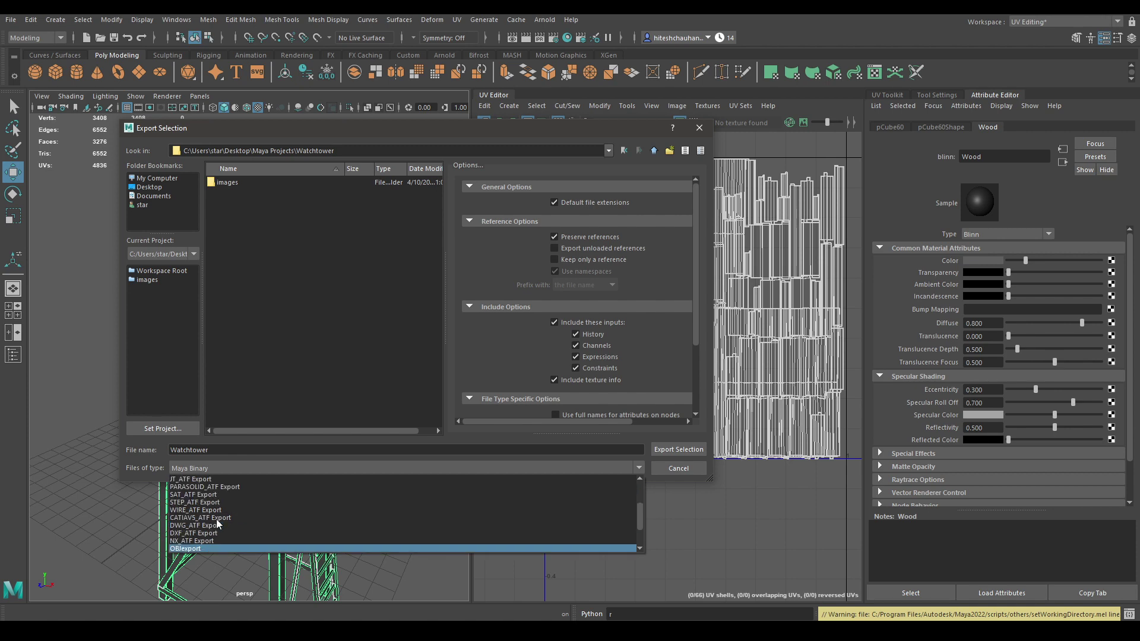
key("Return")
left_click(674, 451)
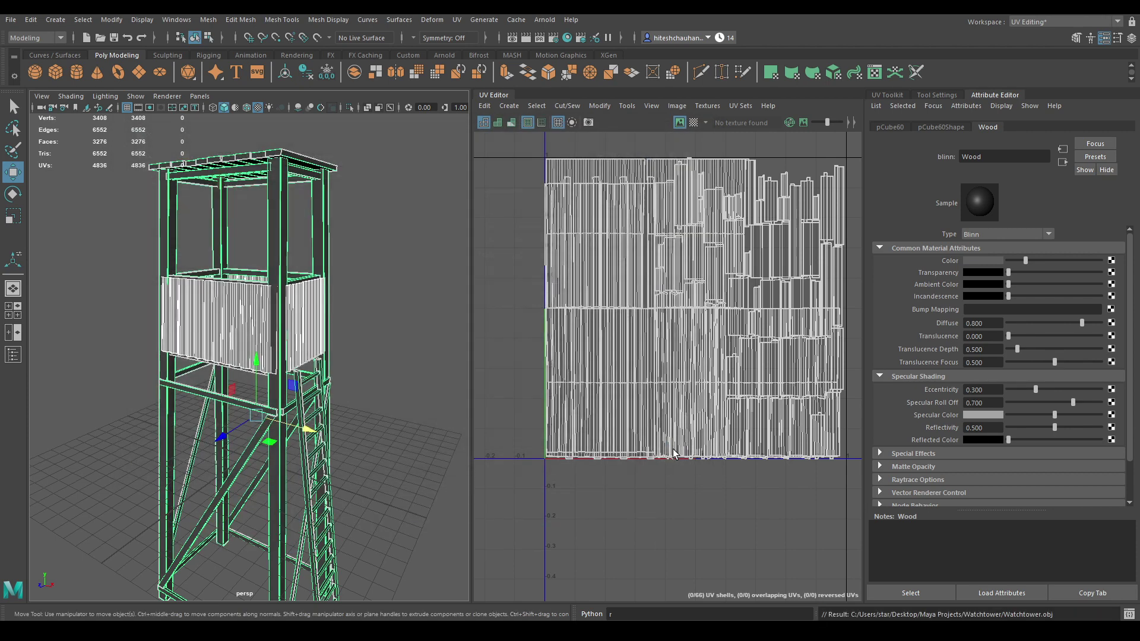
- Select the wooden structure and display the checker map on it to inspect its UVs
right_click_drag(327, 469, 330, 404, "alt")
left_click(362, 299)
left_click_drag(359, 298, 308, 292, "alt")
left_click(295, 294)
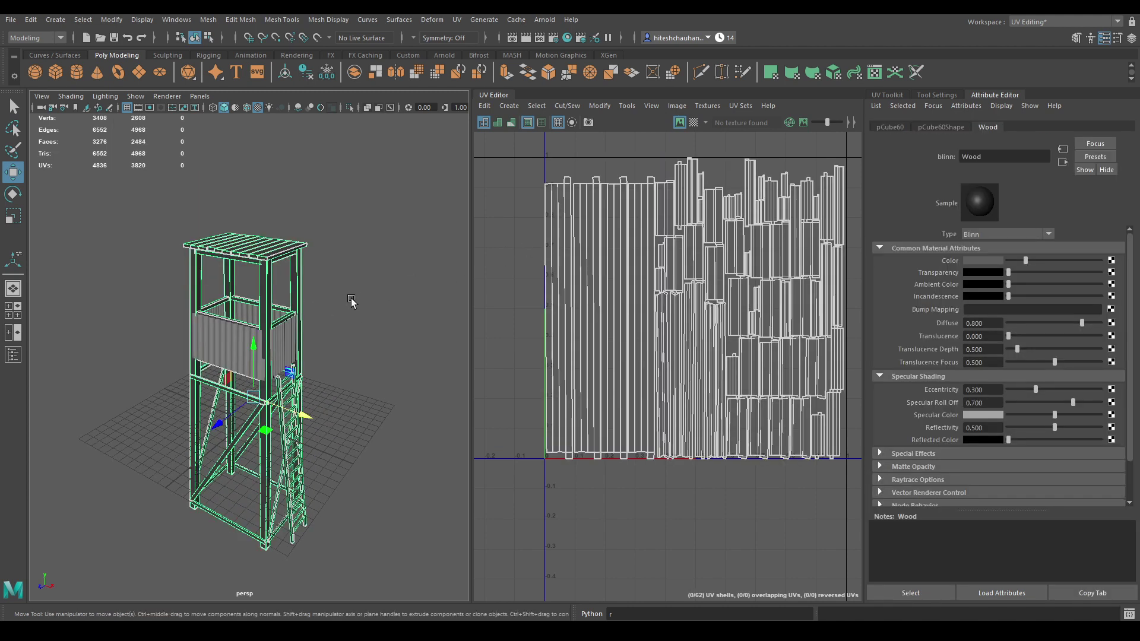
left_click(693, 122)
scroll(440, 283, "up", 3)
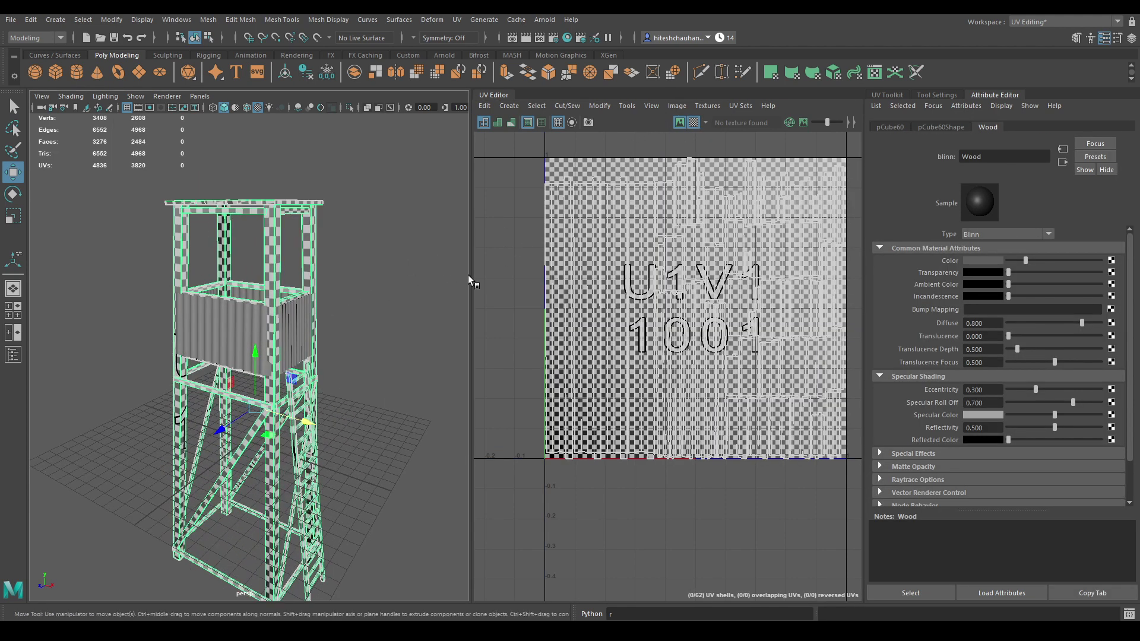
- Inspect the checker pattern on the whole tower and on the corrugated walls, and turn the checker map off
left_click_drag(433, 241, 5, 433)
left_click(345, 327)
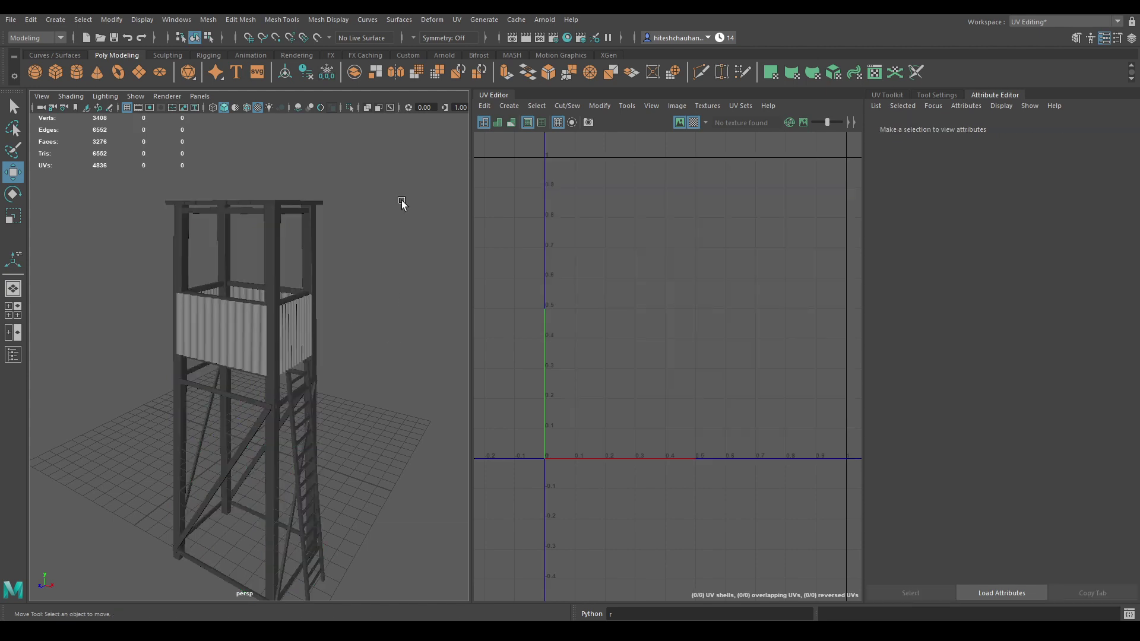
left_click_drag(401, 159, 196, 463)
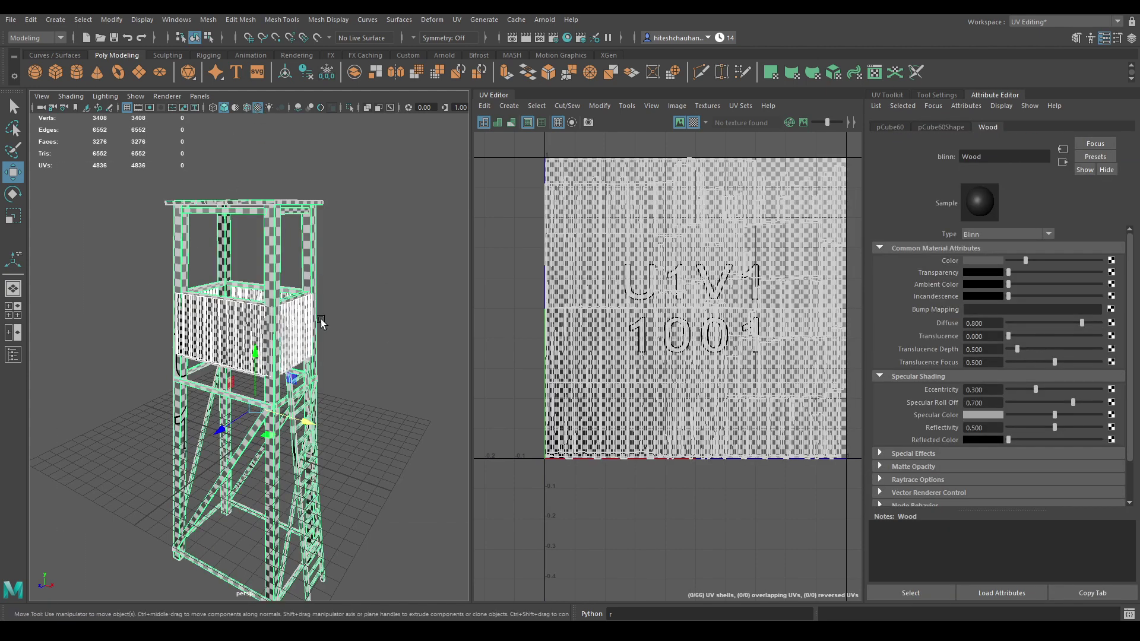
scroll(326, 280, "down", 3)
left_click_drag(326, 279, 359, 275, "alt")
left_click(360, 334)
scroll(348, 406, "up", 4)
left_click_drag(360, 334, 351, 420, "alt")
scroll(349, 353, "down", 3)
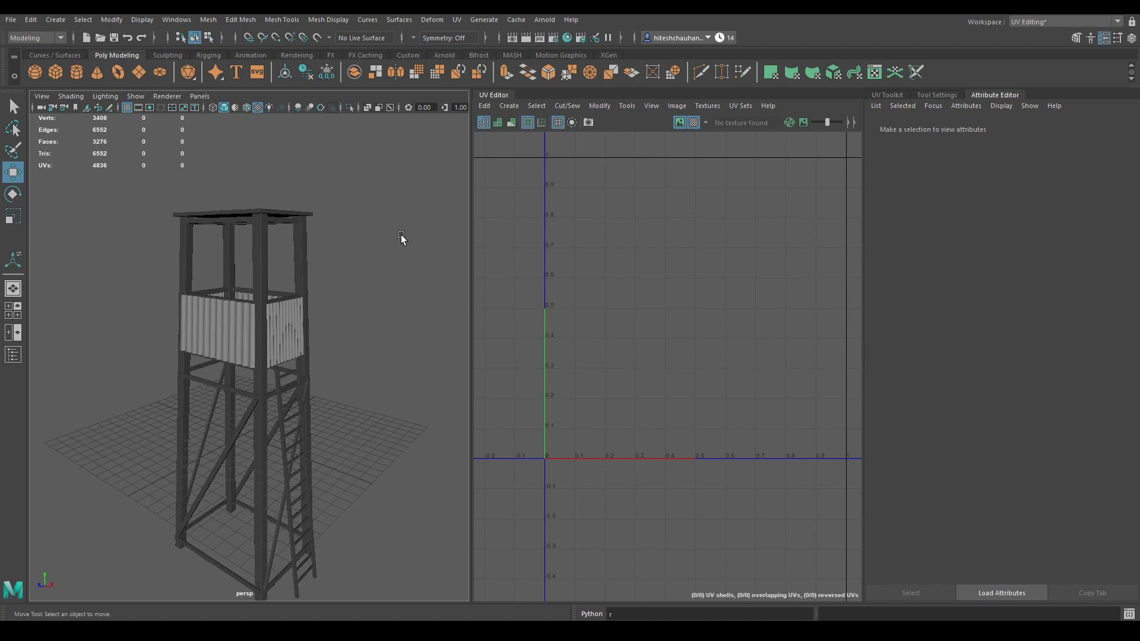
left_click(289, 331)
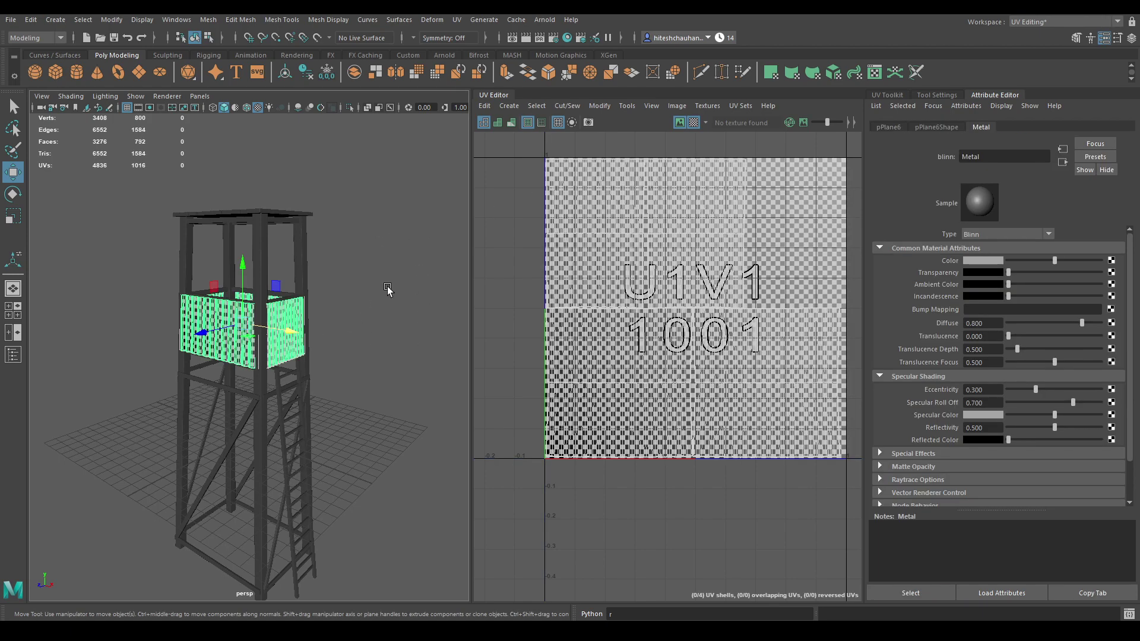
left_click(693, 123)
- Switch the workspace to Modeling - Standard, deselect the walls, and view the tower from above
left_click(1053, 22)
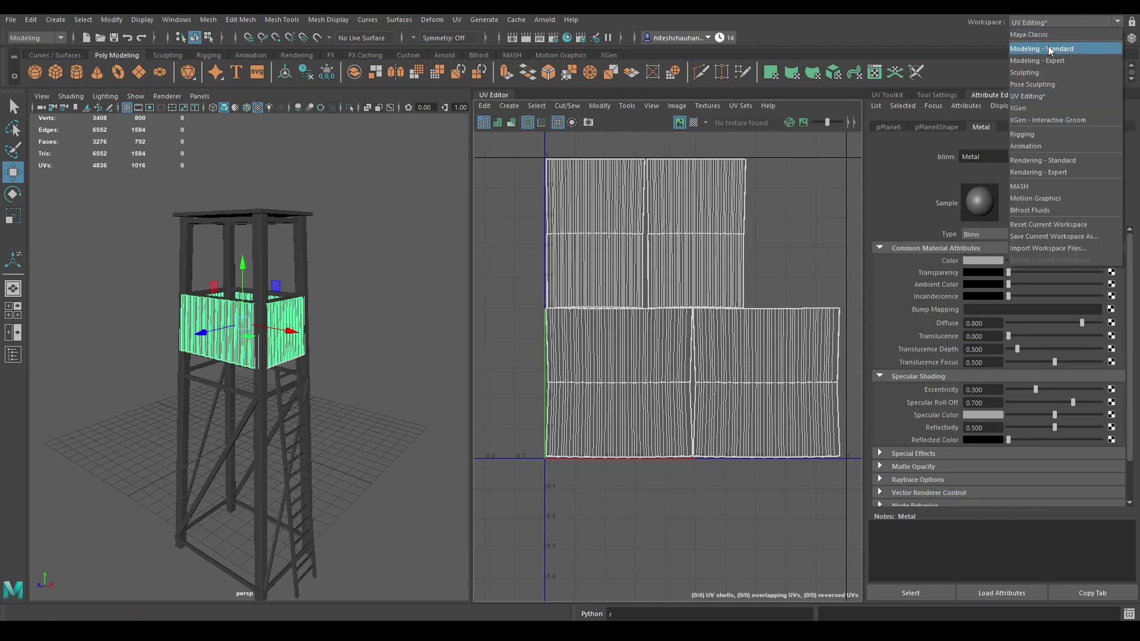
left_click(1069, 46)
left_click(688, 308)
left_click_drag(688, 308, 598, 353, "alt")
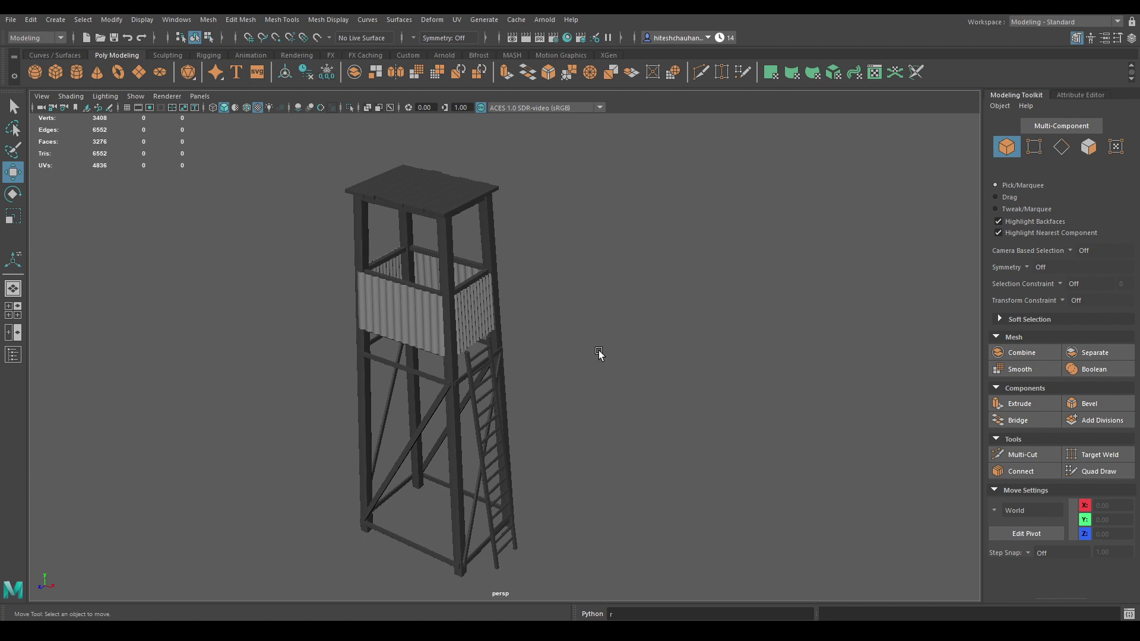